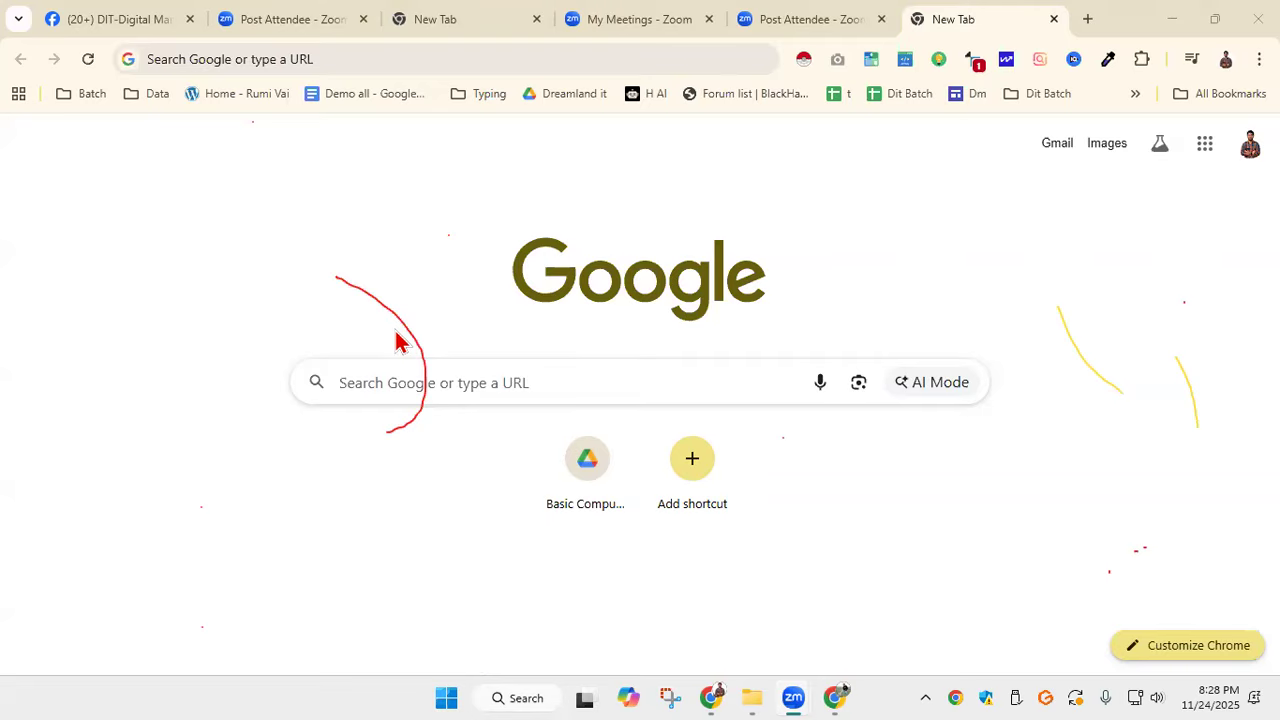
Step: Search Google for Canva
left_click(383, 386)
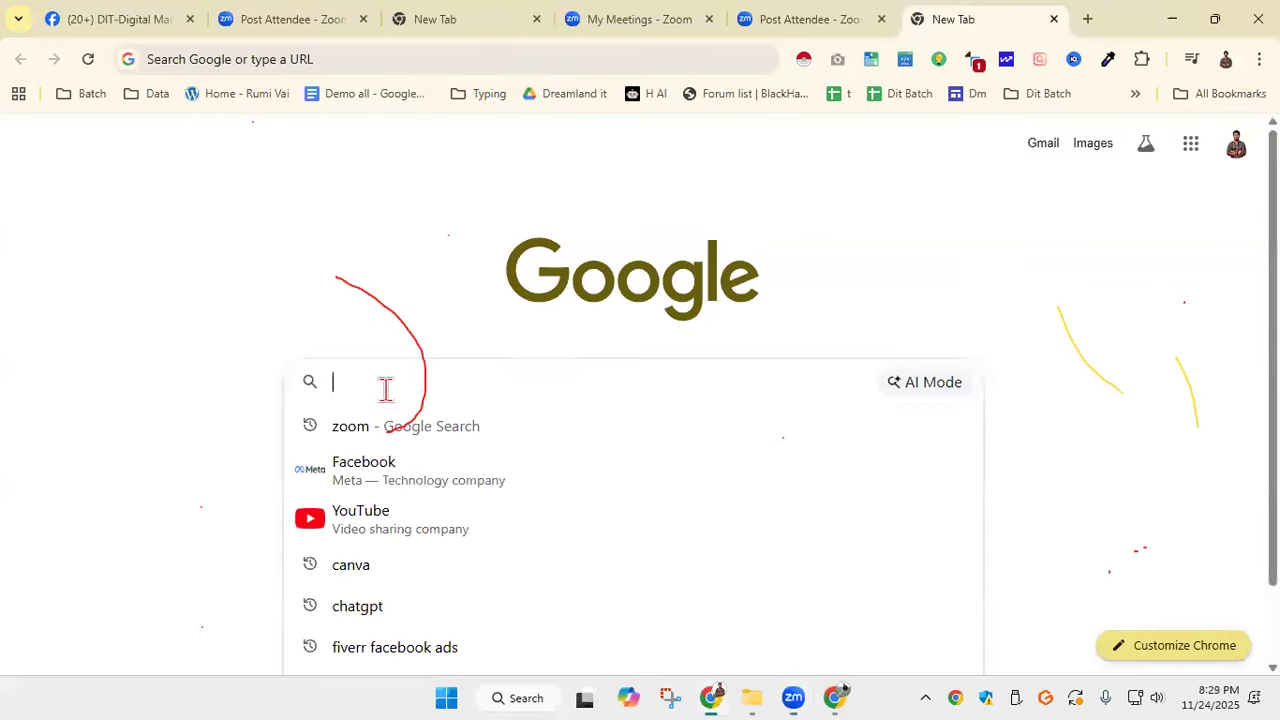
type("Ca")
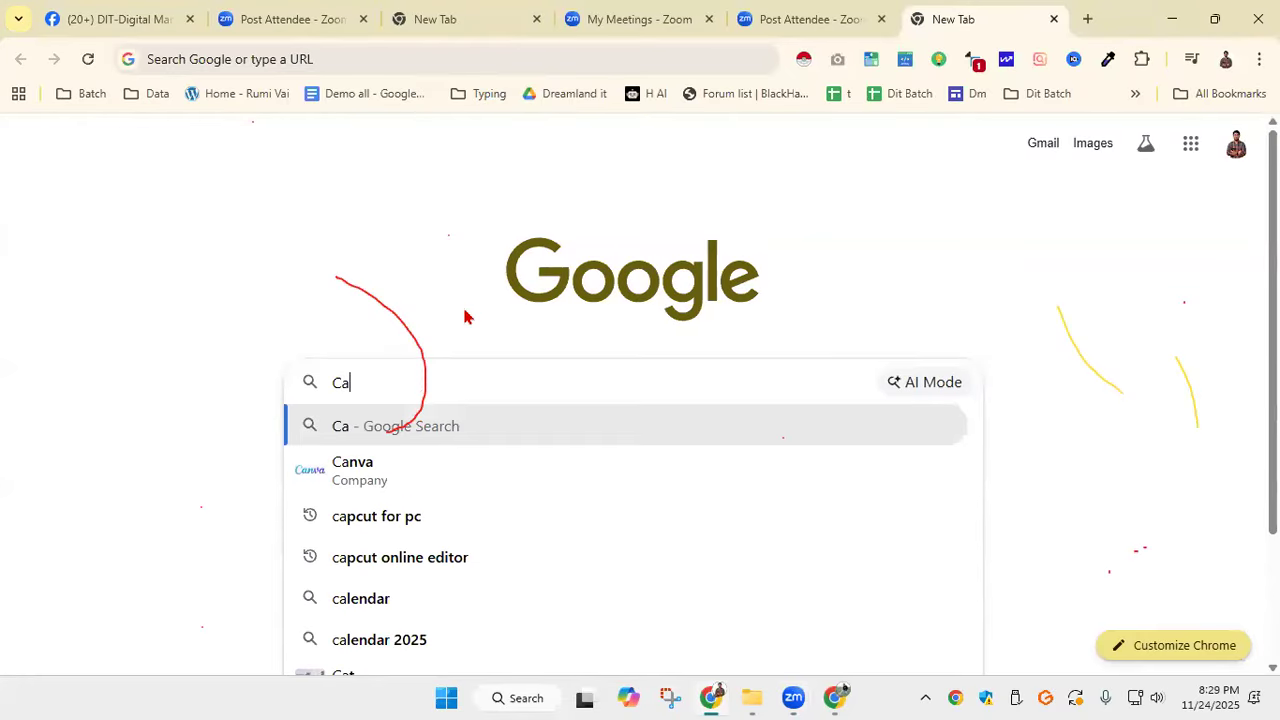
type("nva")
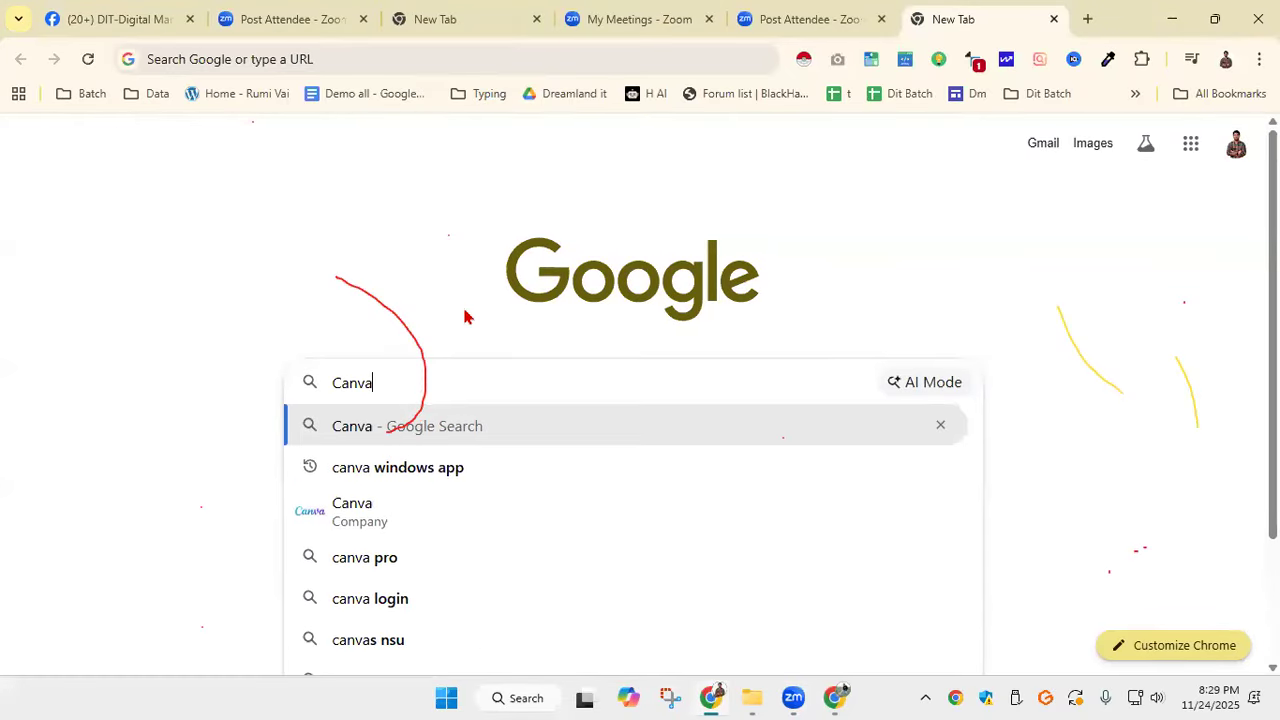
key("Return")
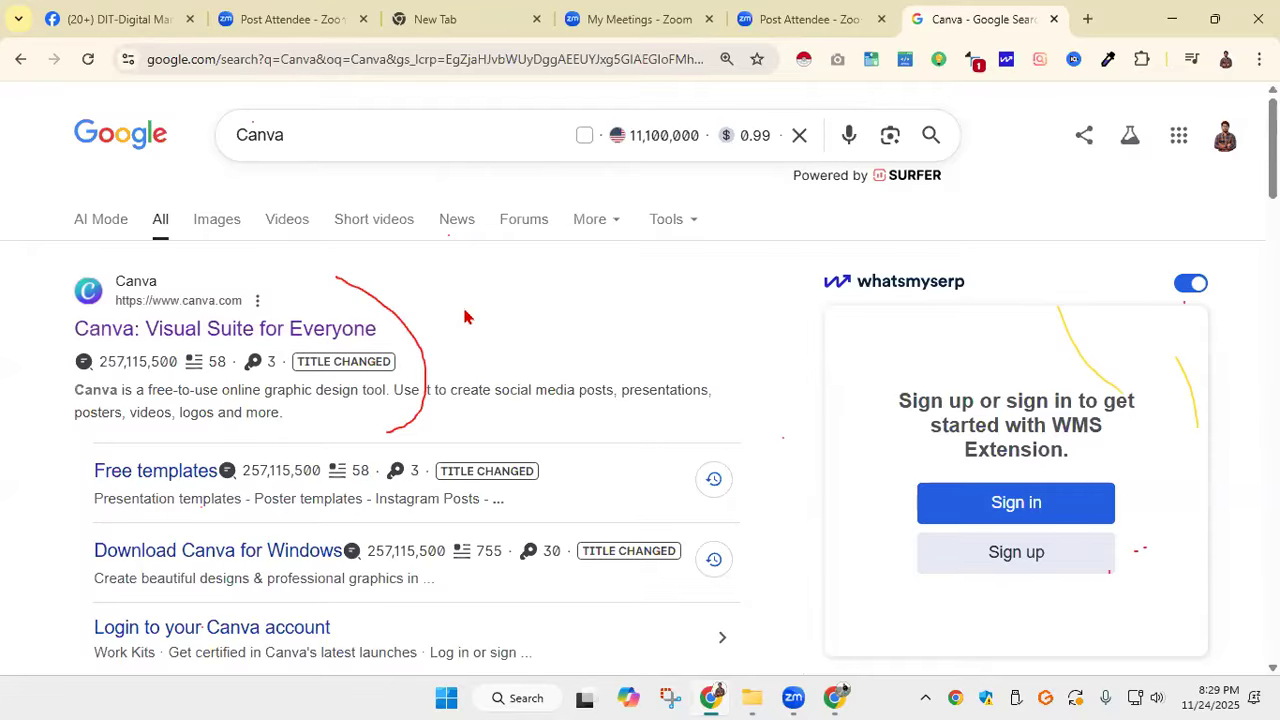
Step: Look through the DIT-Digital Marketing Online (Batch 532) group page on Facebook
key("ctrl+1")
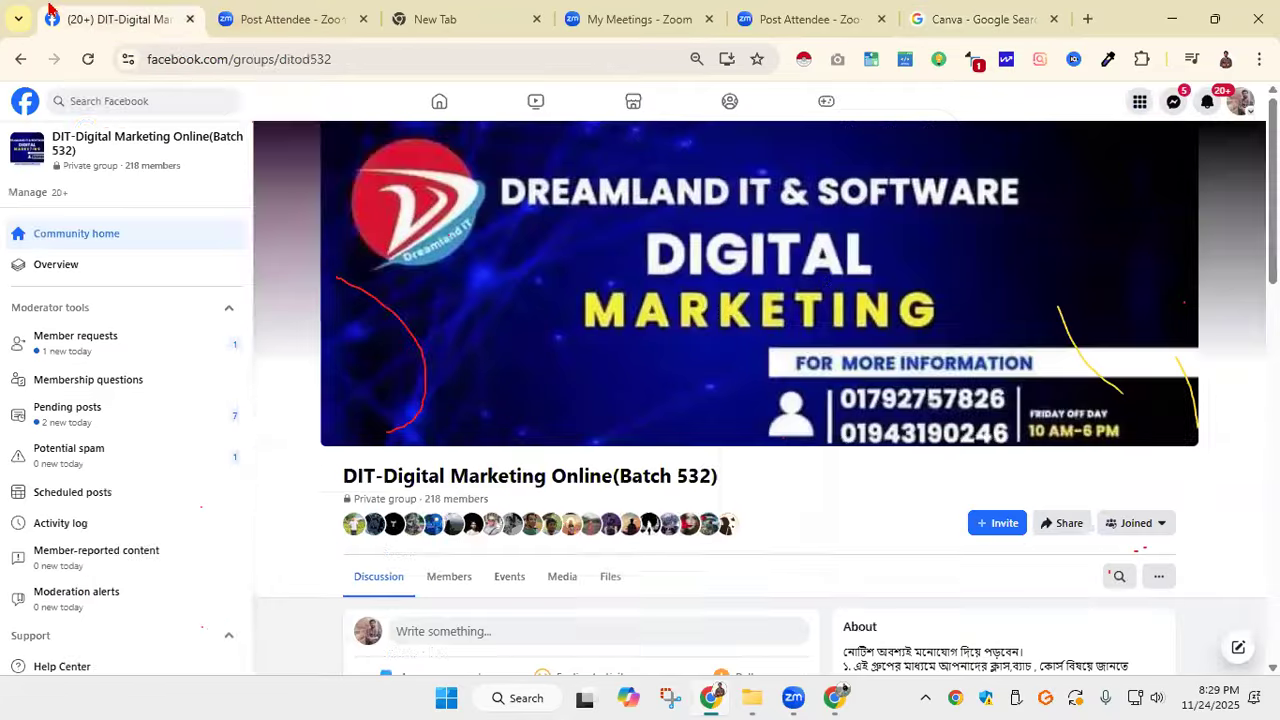
scroll(586, 371, "down", 10)
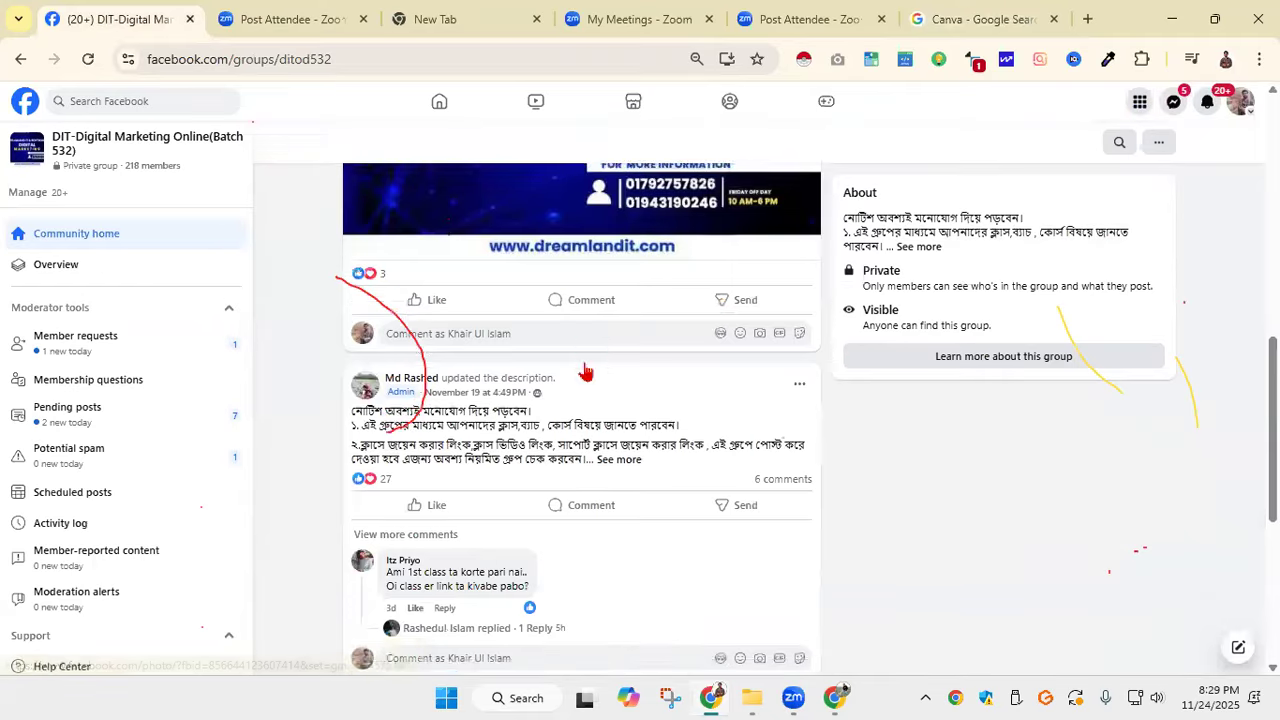
scroll(586, 371, "up", 8)
left_click(80, 143)
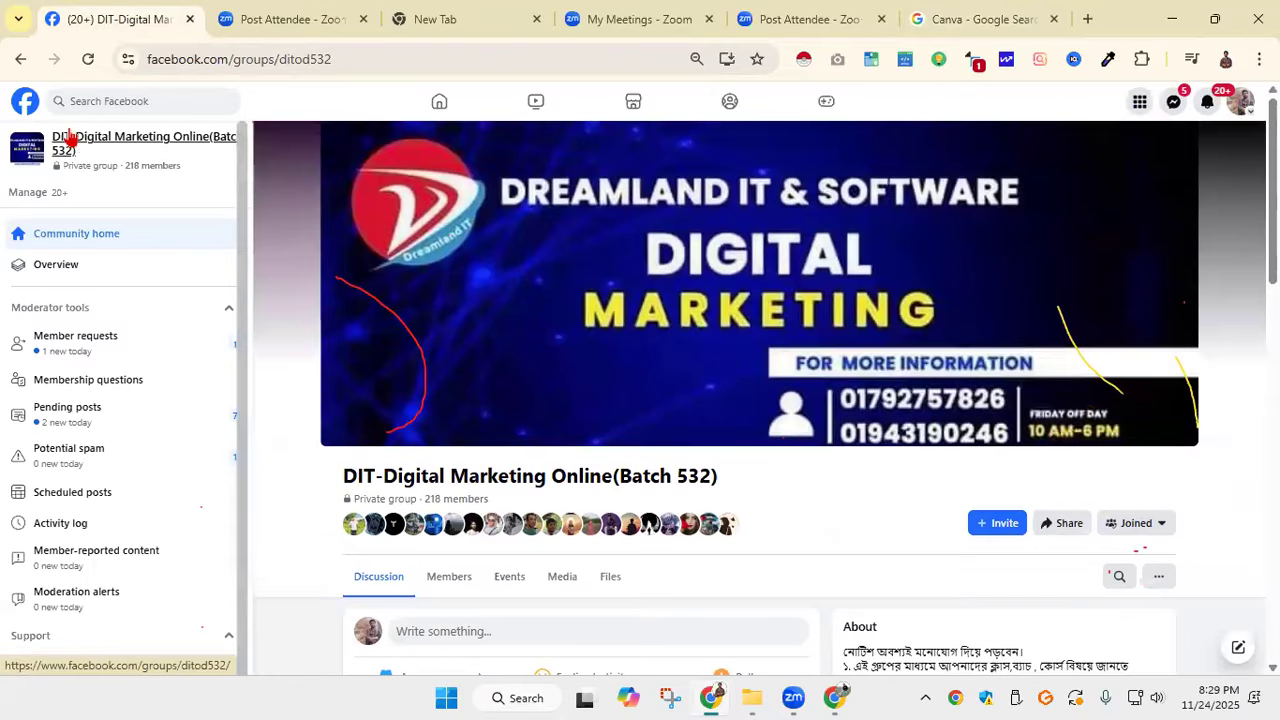
Step: Browse the Facebook home feed and examine the designs used in posts and sponsored ads
left_click(25, 102)
scroll(703, 371, "down", 5)
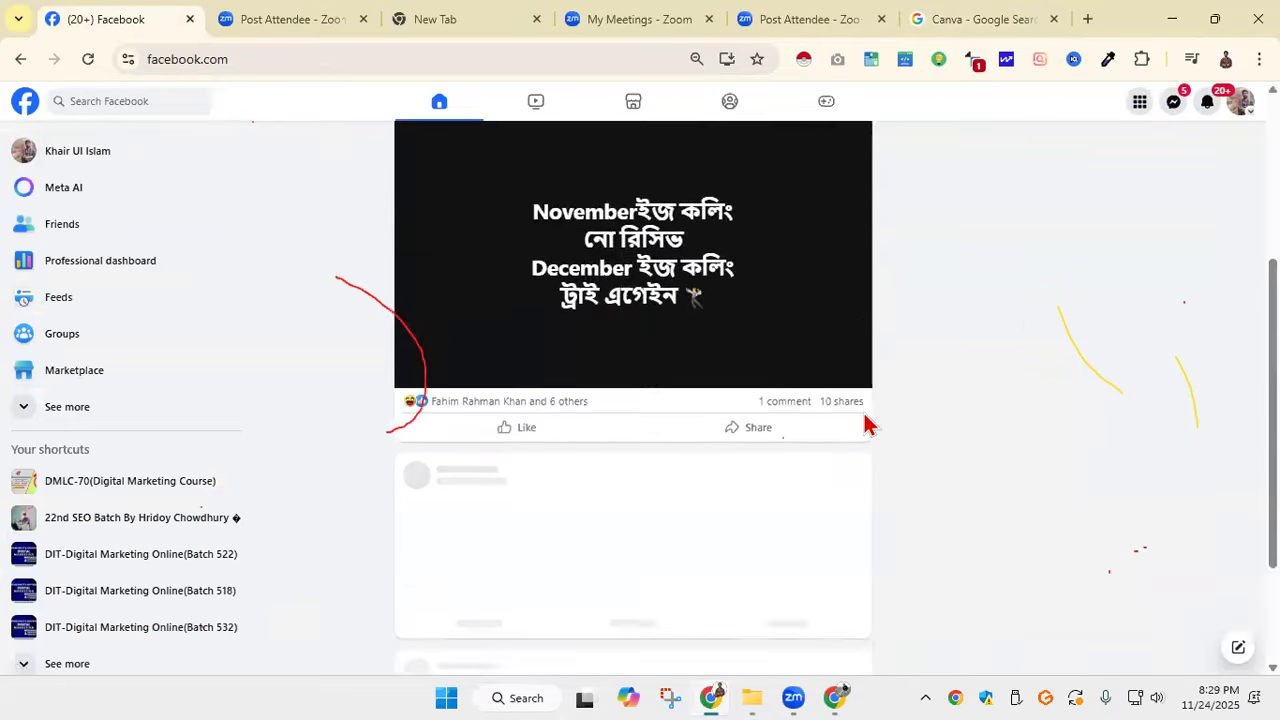
scroll(854, 446, "down", 6)
scroll(791, 424, "up", 4)
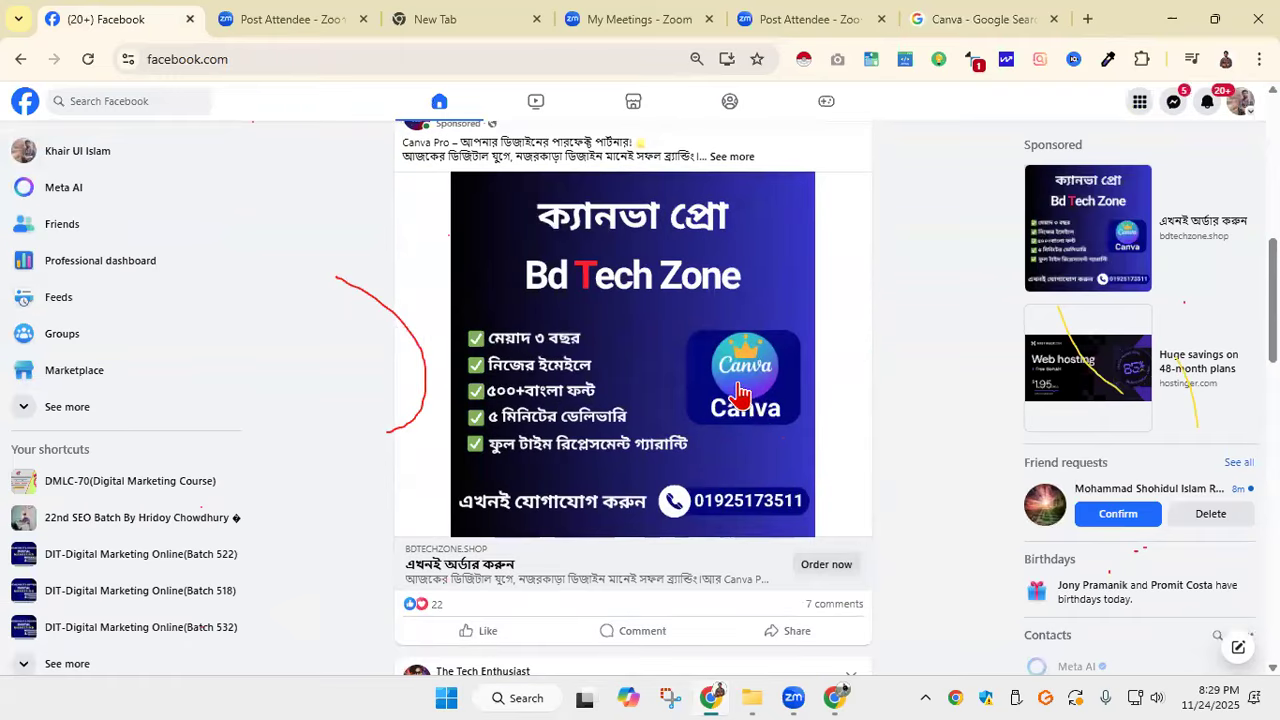
scroll(670, 305, "down", 15)
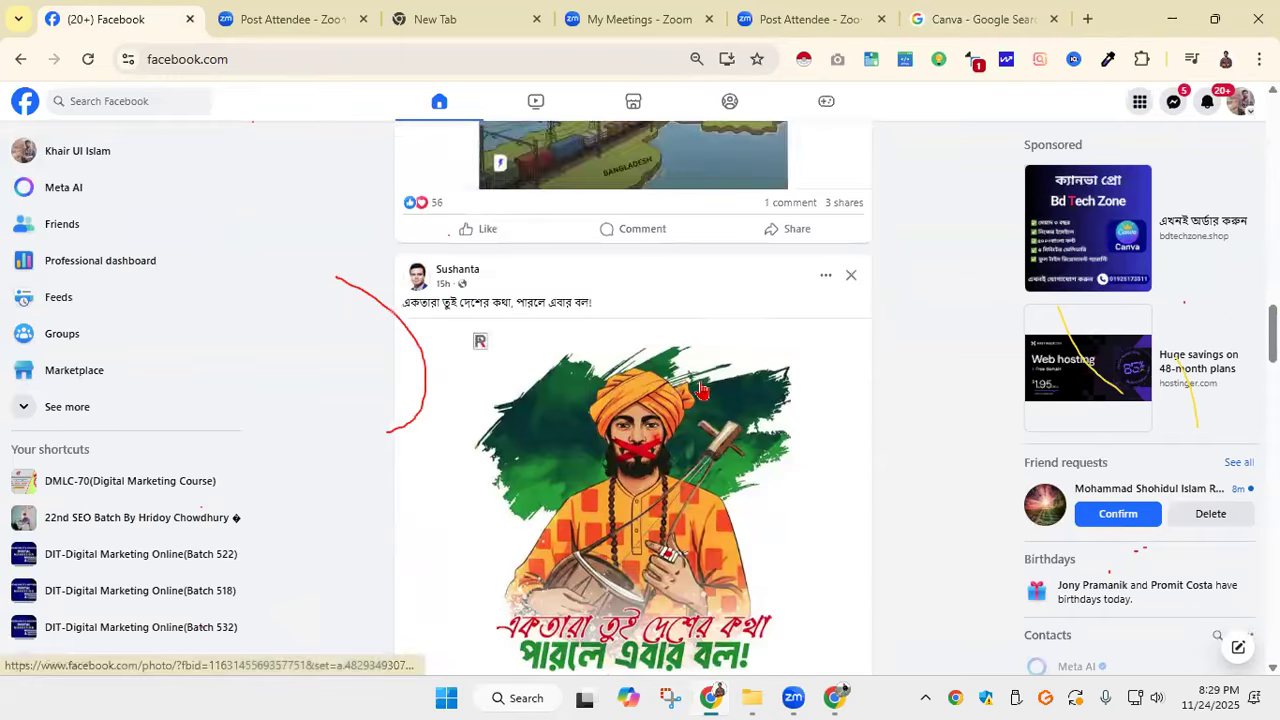
scroll(705, 408, "down", 16)
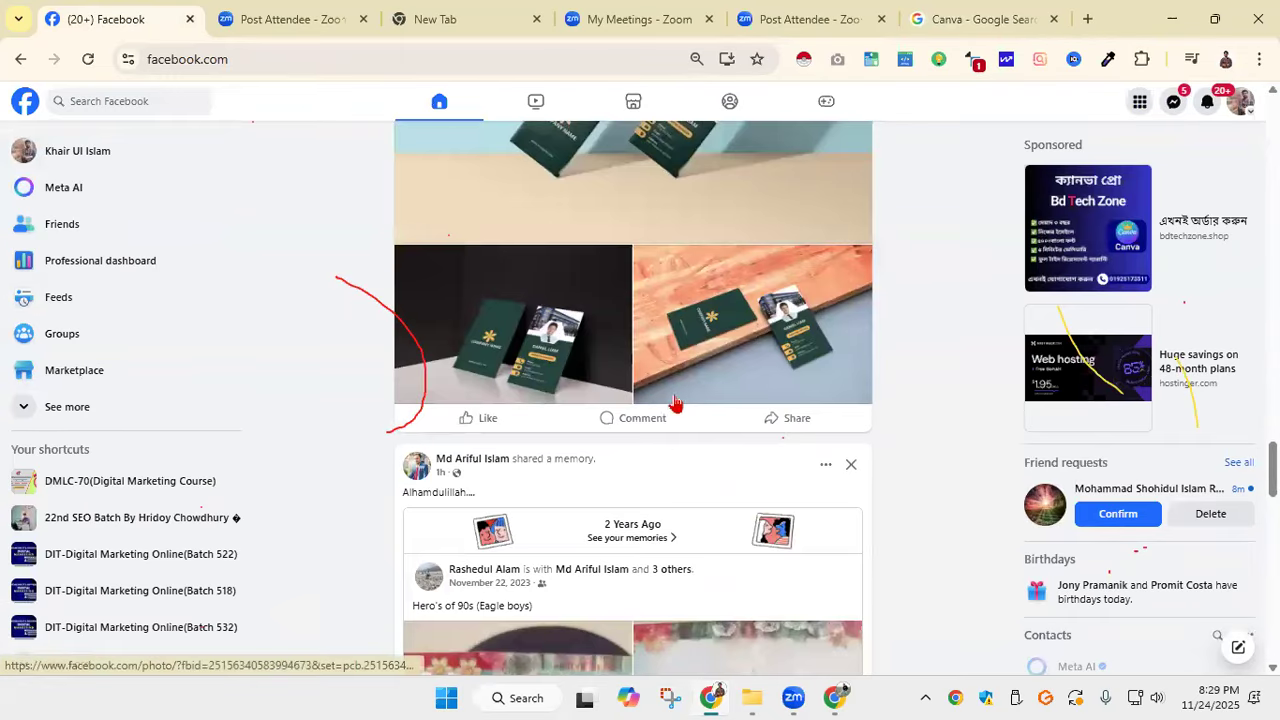
scroll(791, 392, "up", 3)
scroll(805, 396, "up", 1)
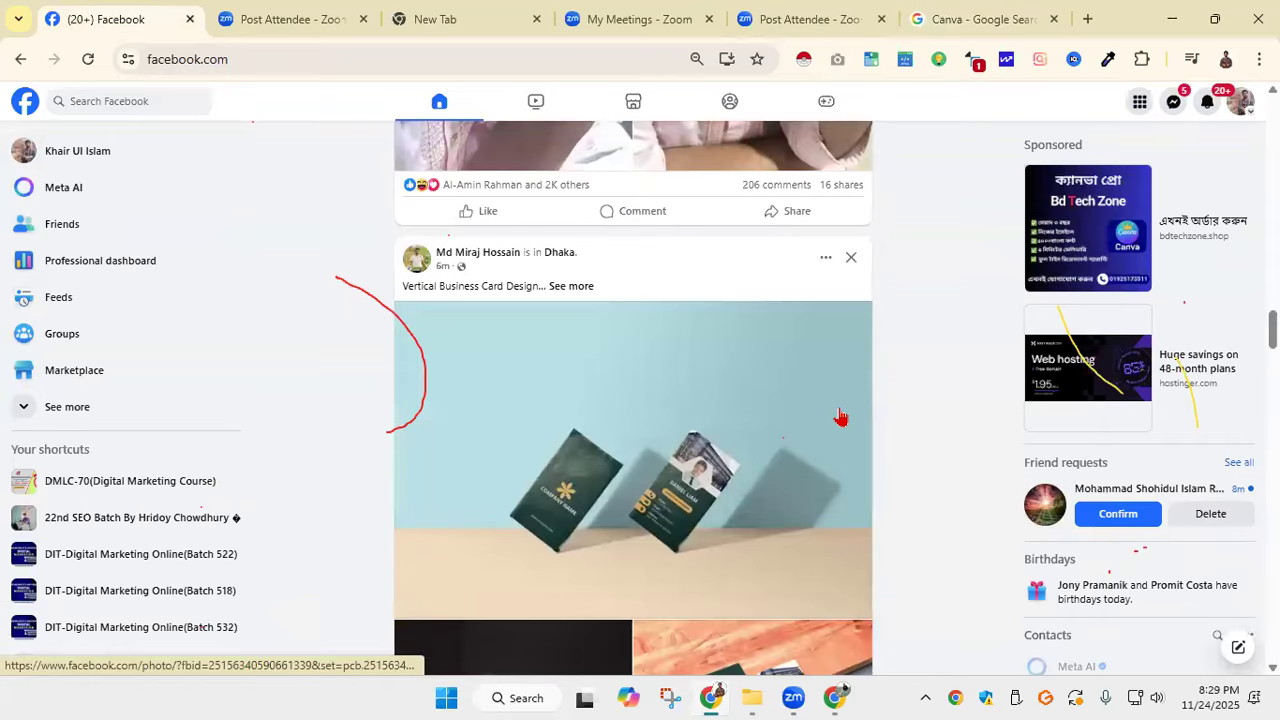
scroll(720, 389, "down", 4)
scroll(666, 405, "down", 20)
scroll(666, 405, "down", 20)
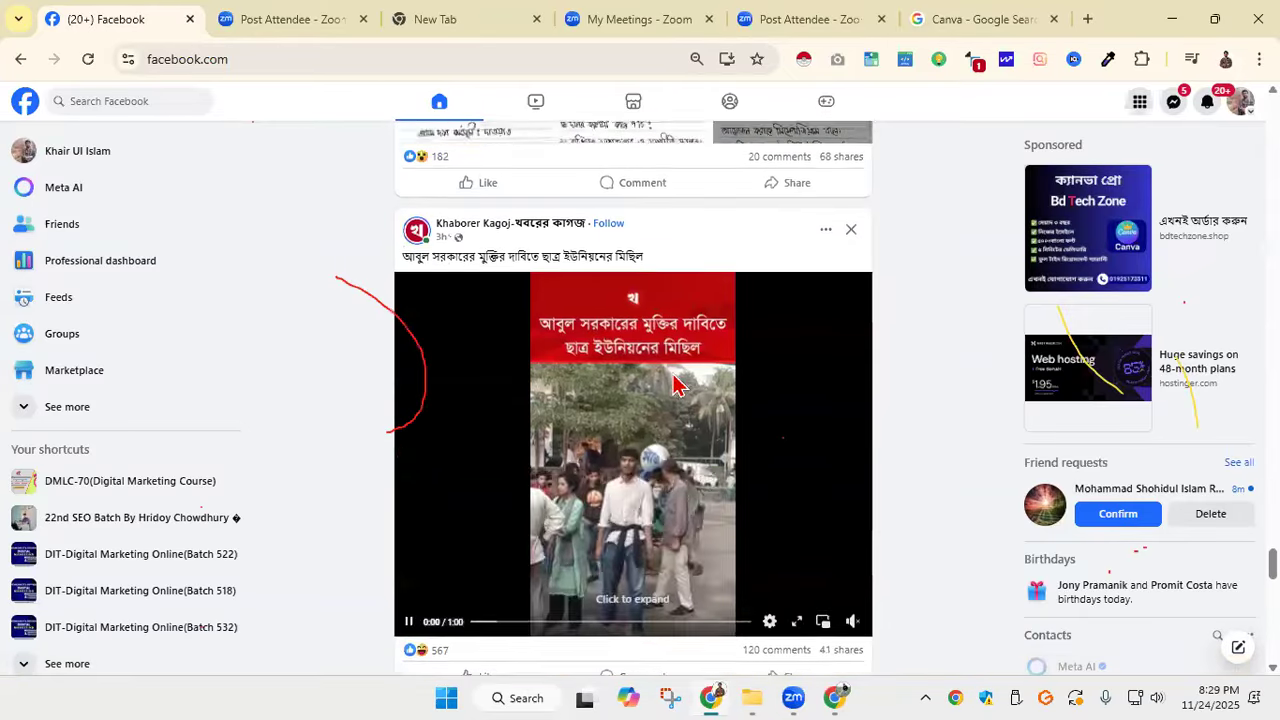
scroll(675, 385, "up", 5)
scroll(880, 476, "down", 9)
scroll(868, 495, "down", 15)
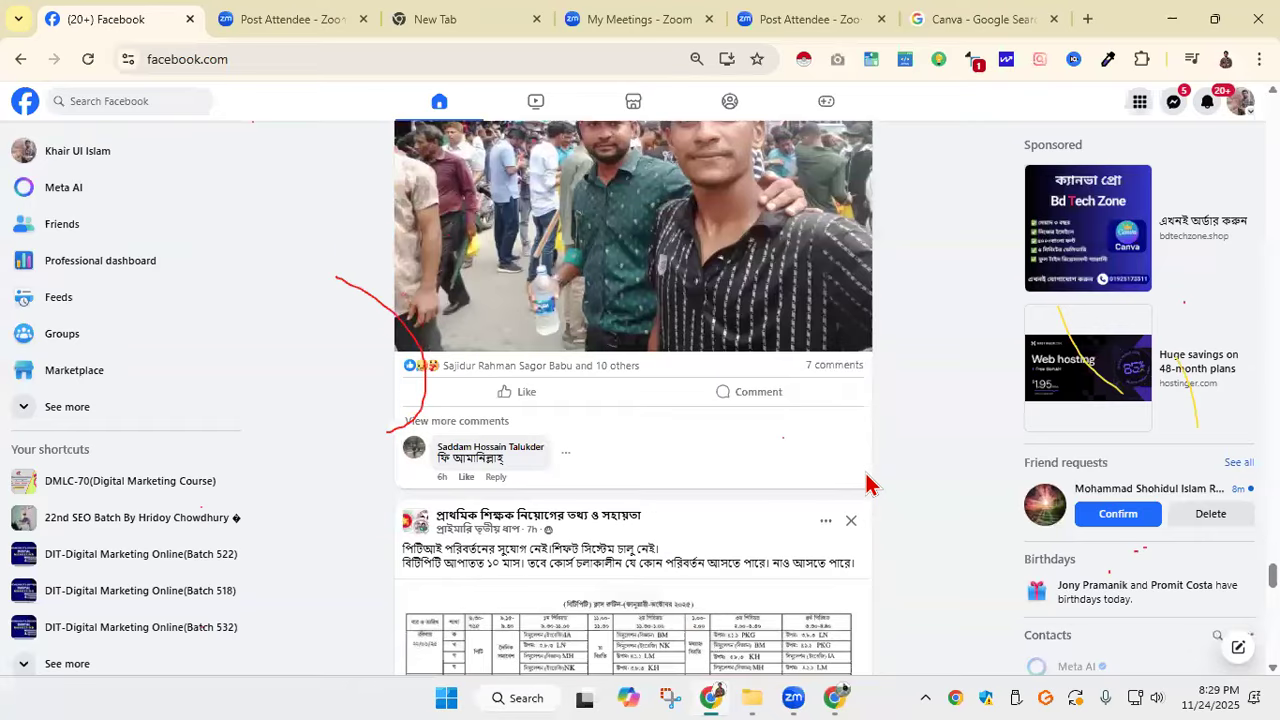
scroll(868, 484, "down", 15)
scroll(868, 484, "down", 2)
scroll(868, 484, "up", 4)
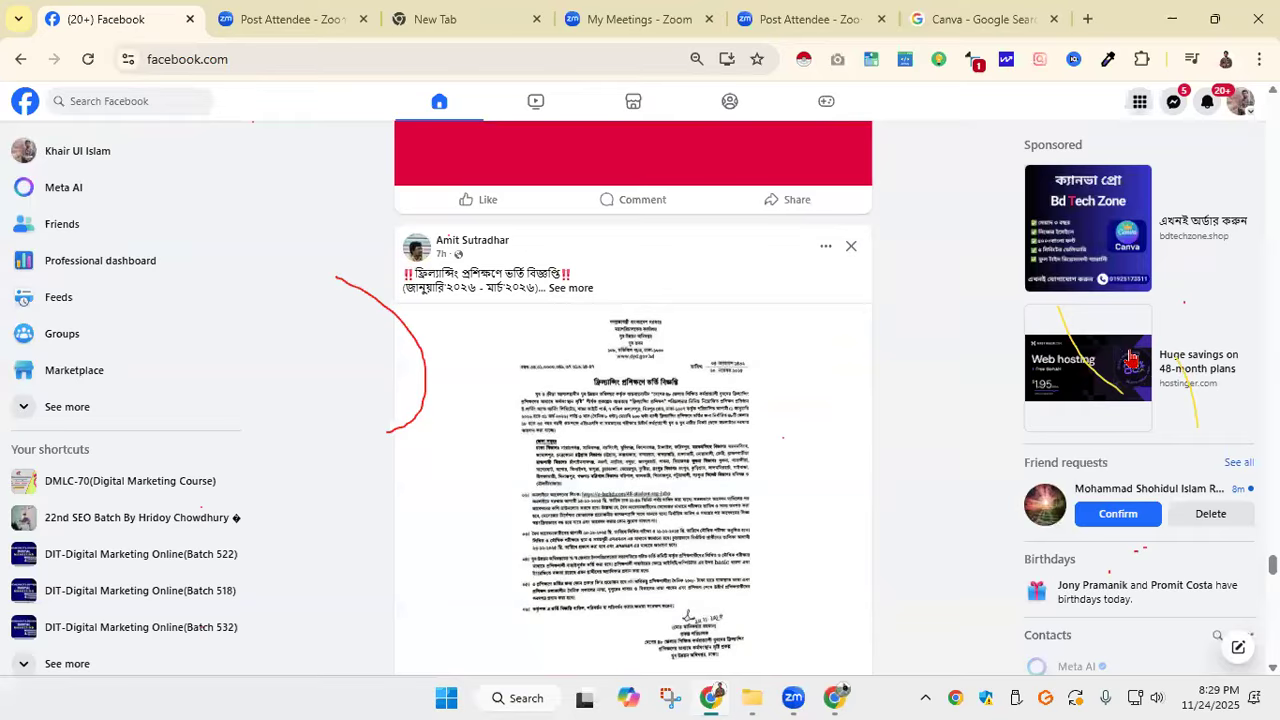
scroll(851, 414, "down", 5)
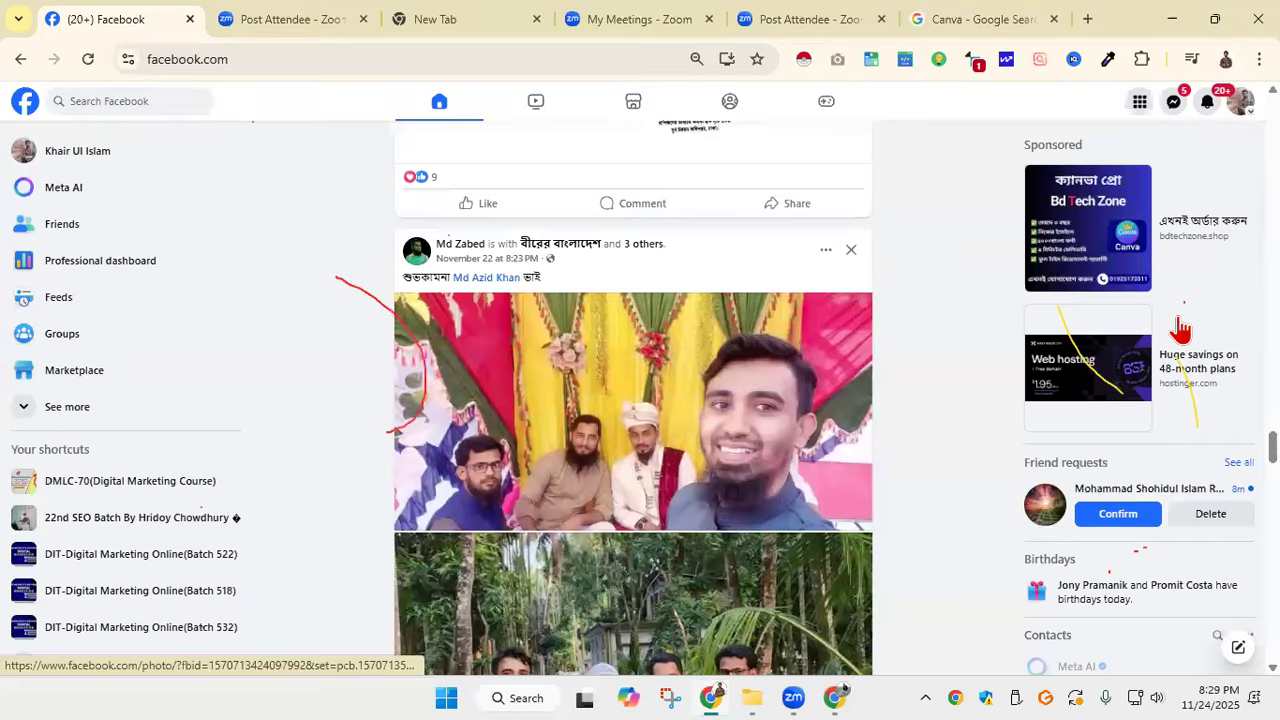
scroll(868, 406, "down", 10)
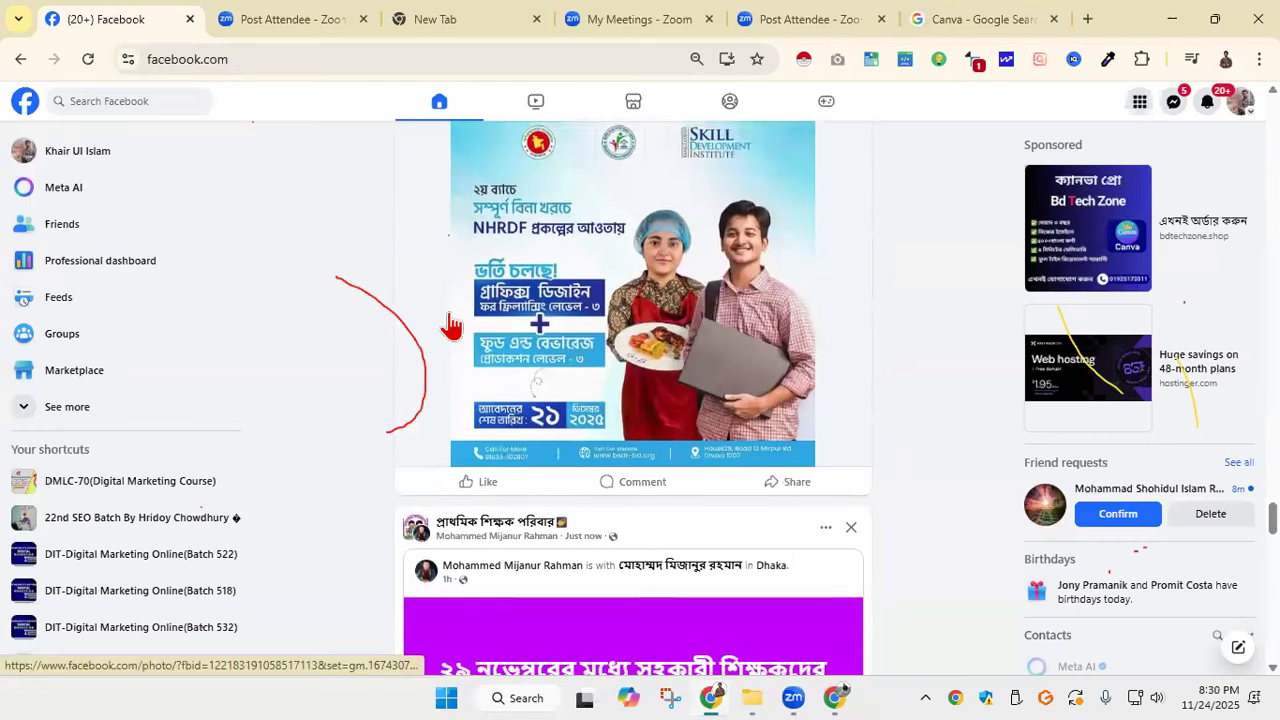
scroll(450, 325, "up", 2)
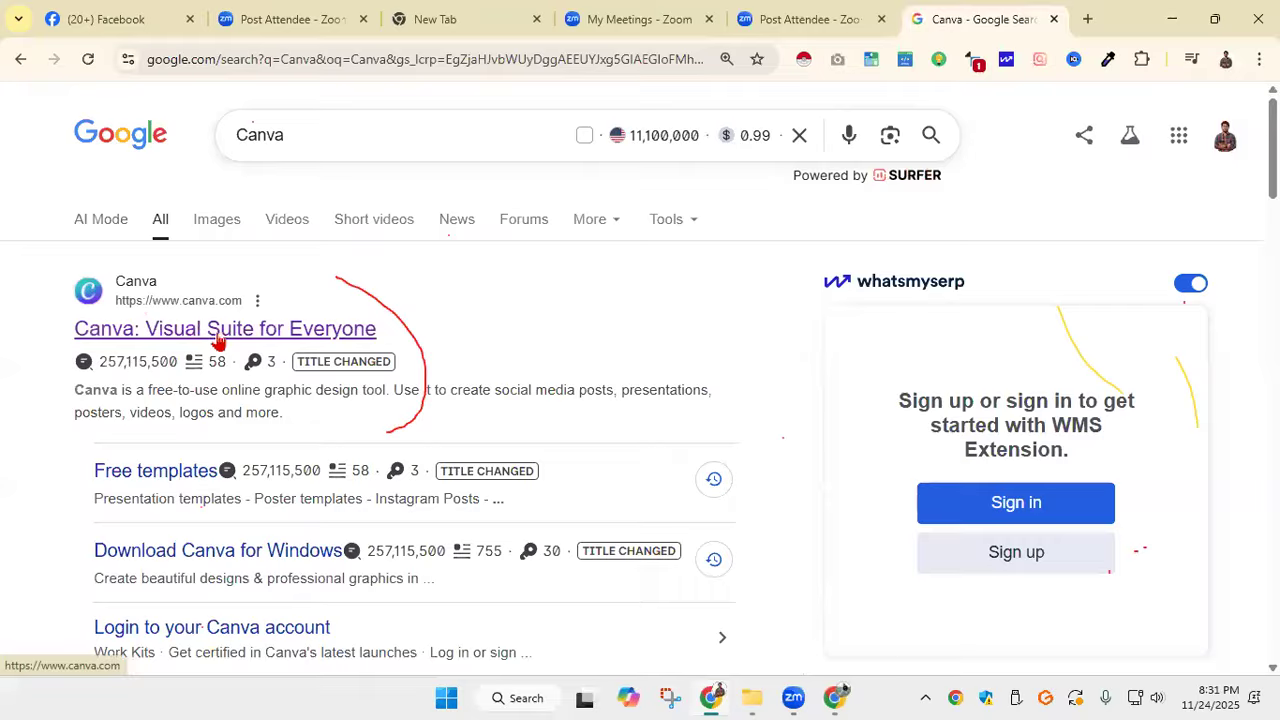
Step: Switch to the first of the other Chrome profiles and search Google for Canva there
left_click(1225, 59)
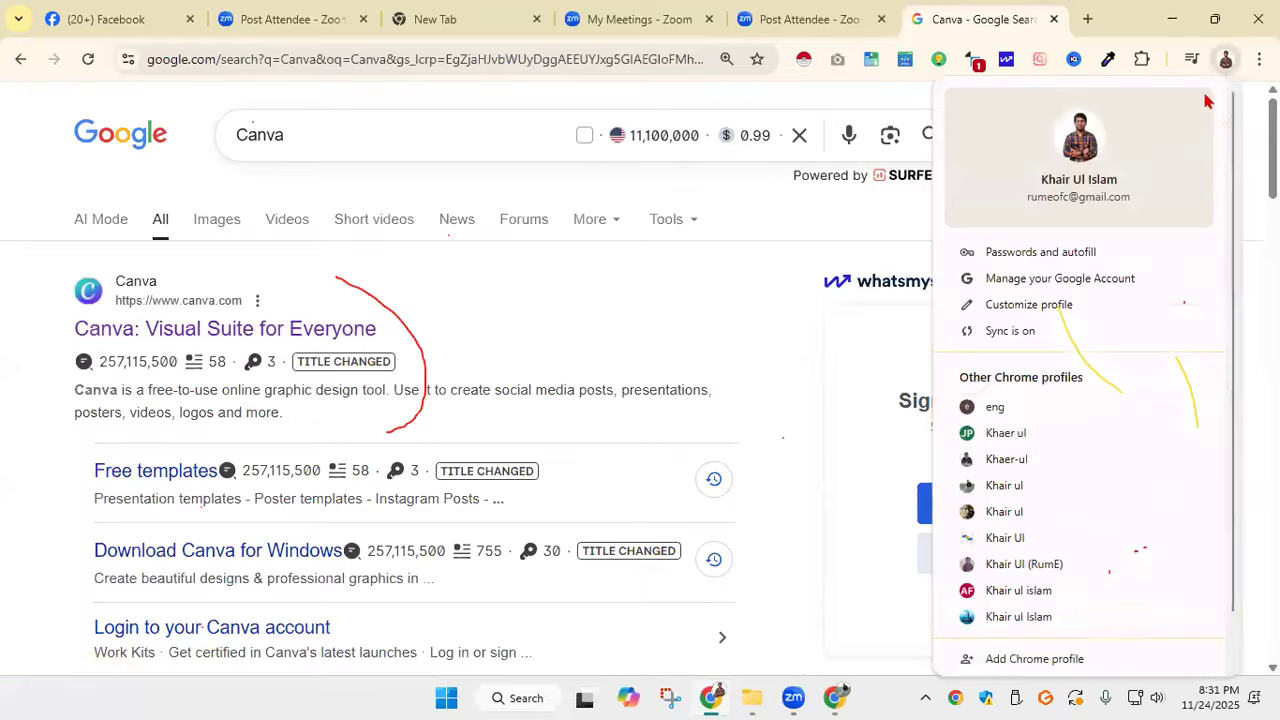
left_click(1015, 418)
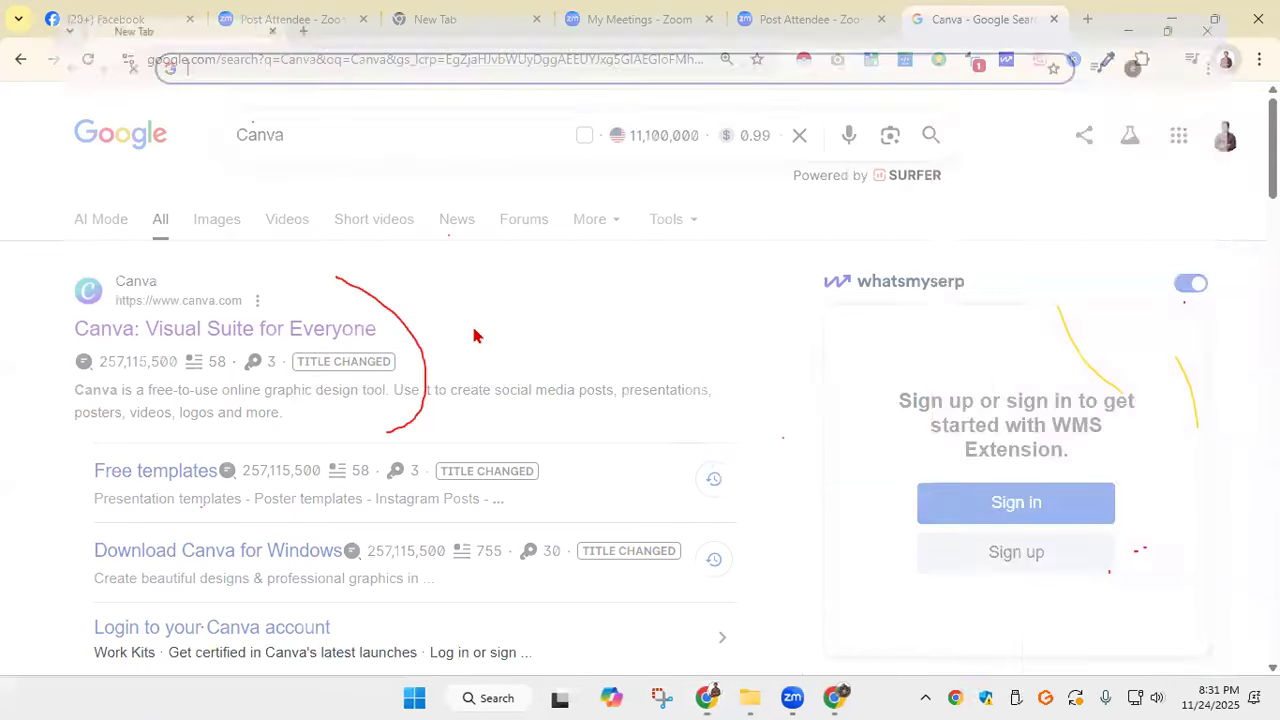
left_click(440, 366)
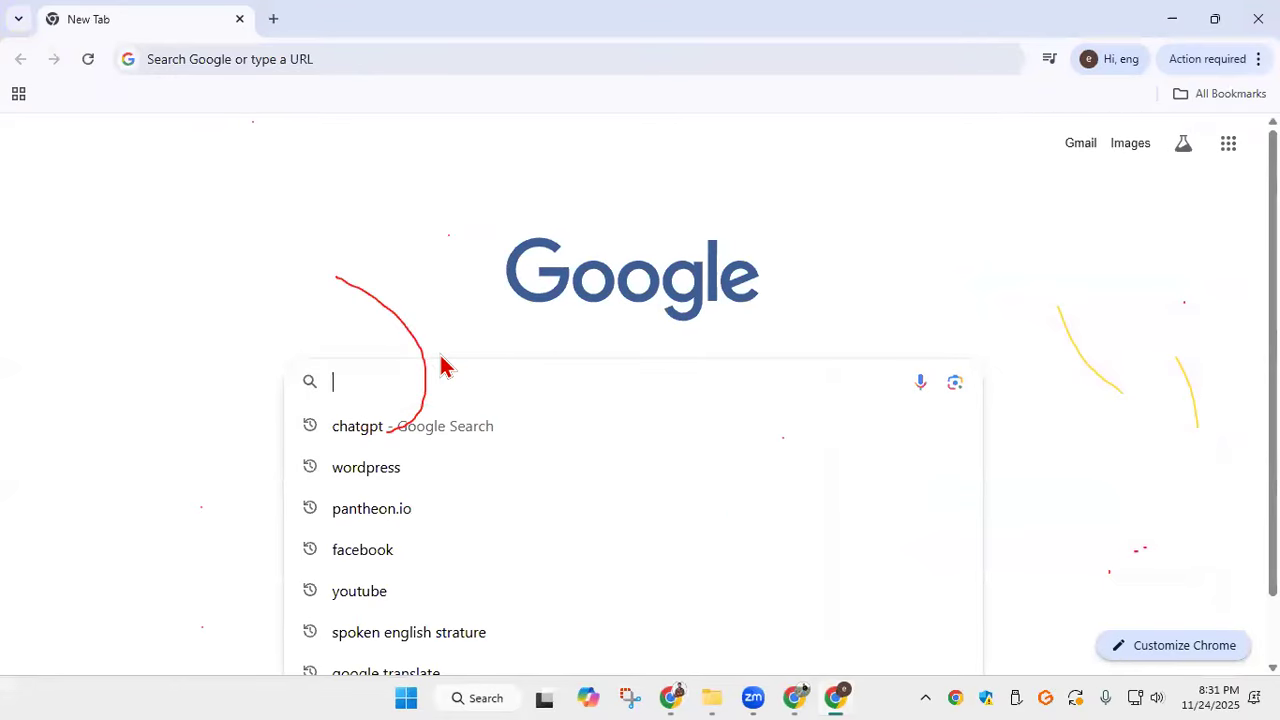
type("Canva")
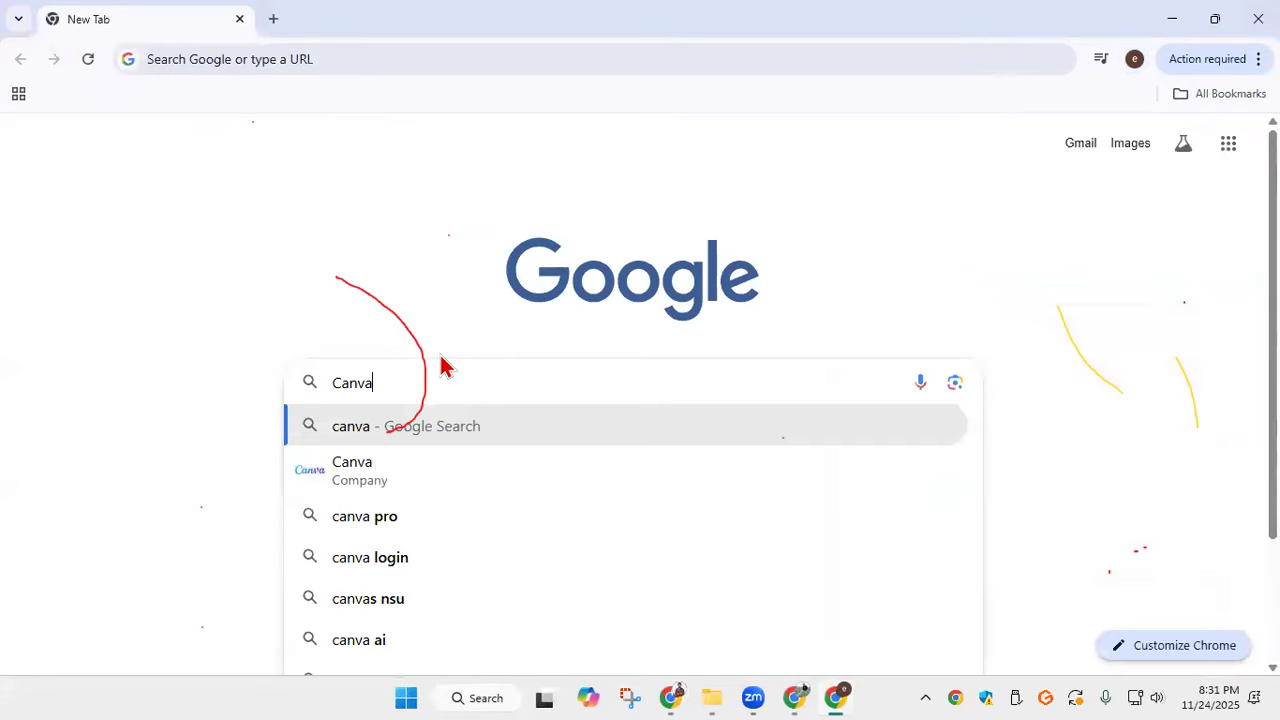
key("Return")
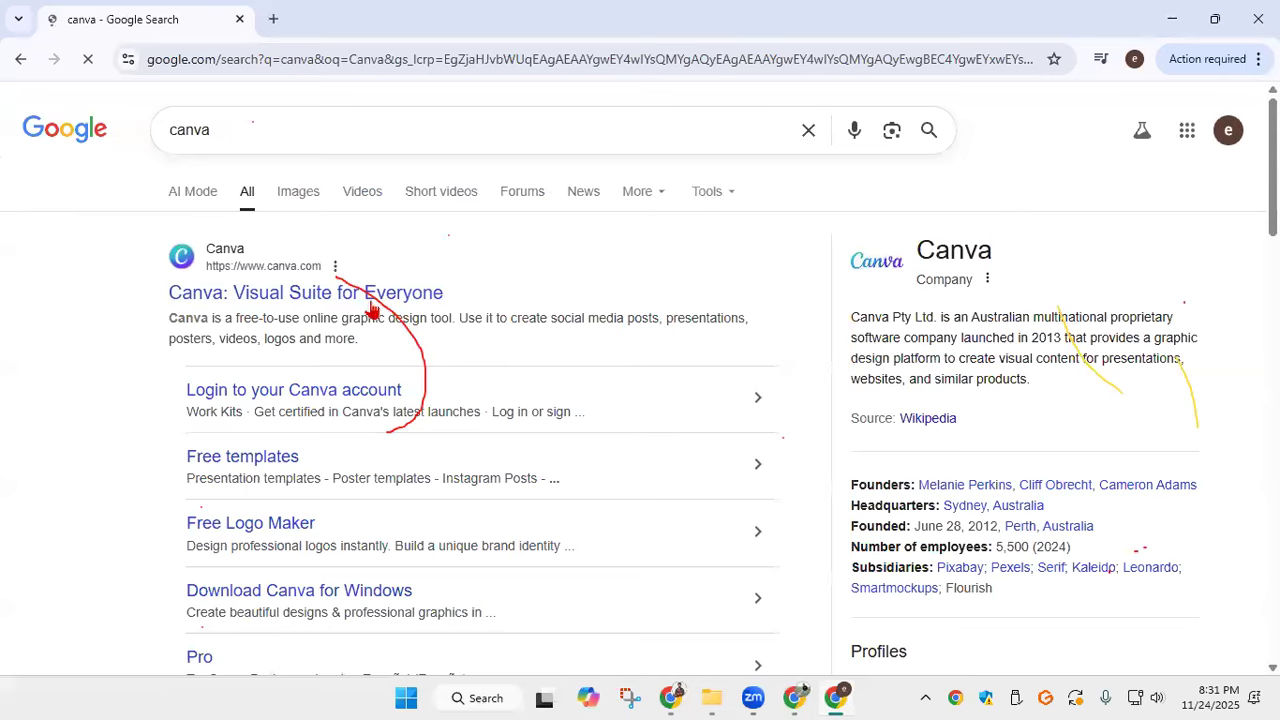
Step: Open the Canva website, dismiss the Google sign-in prompt and bring up the sign-up options
left_click(386, 290)
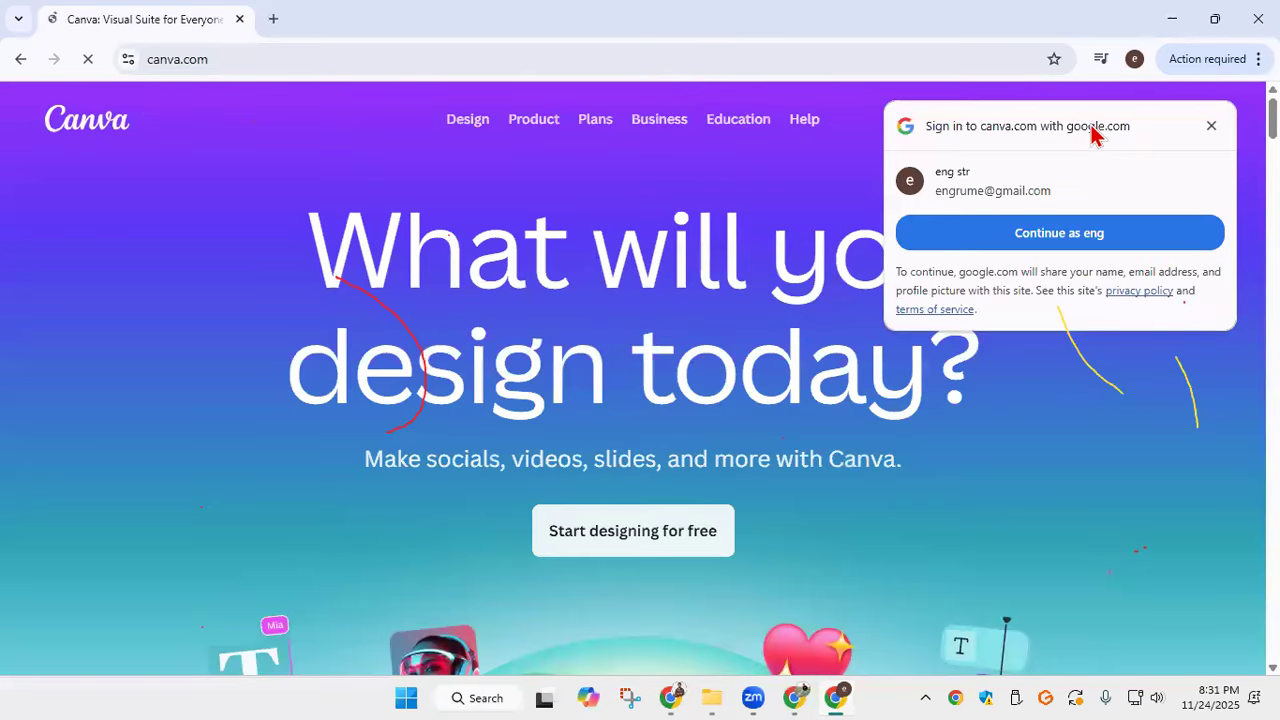
left_click(1211, 126)
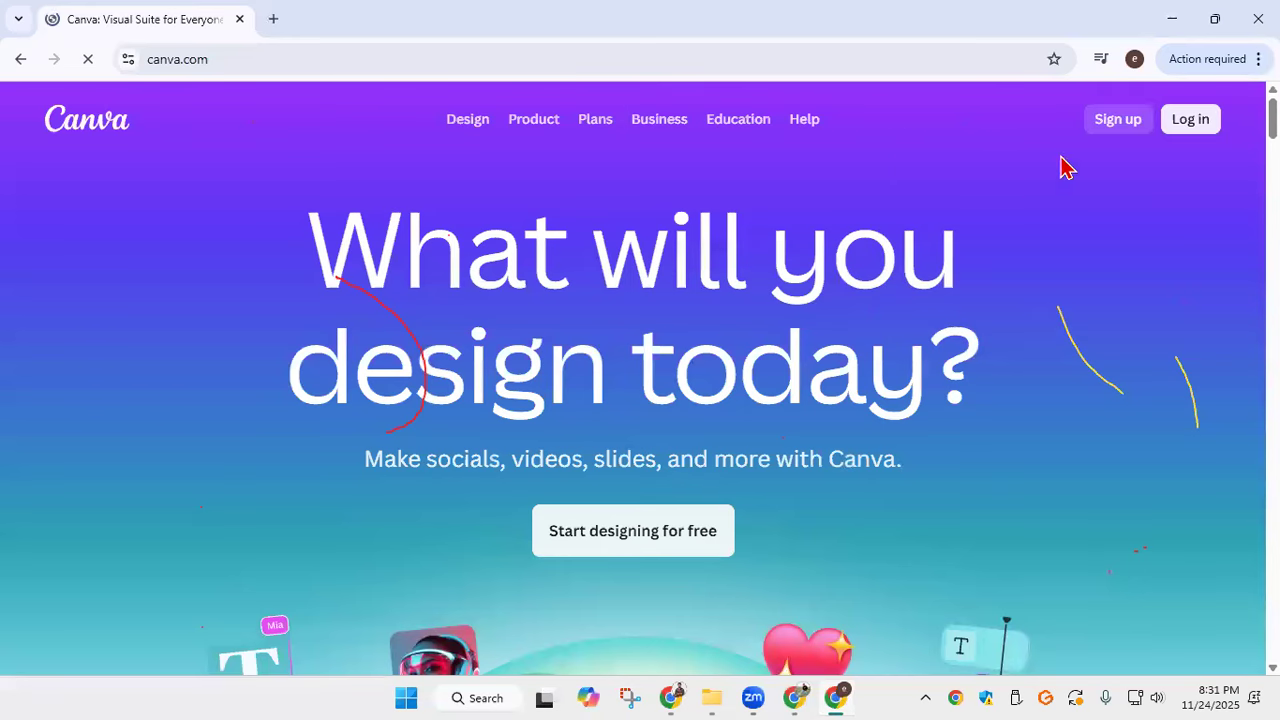
left_click(1131, 132)
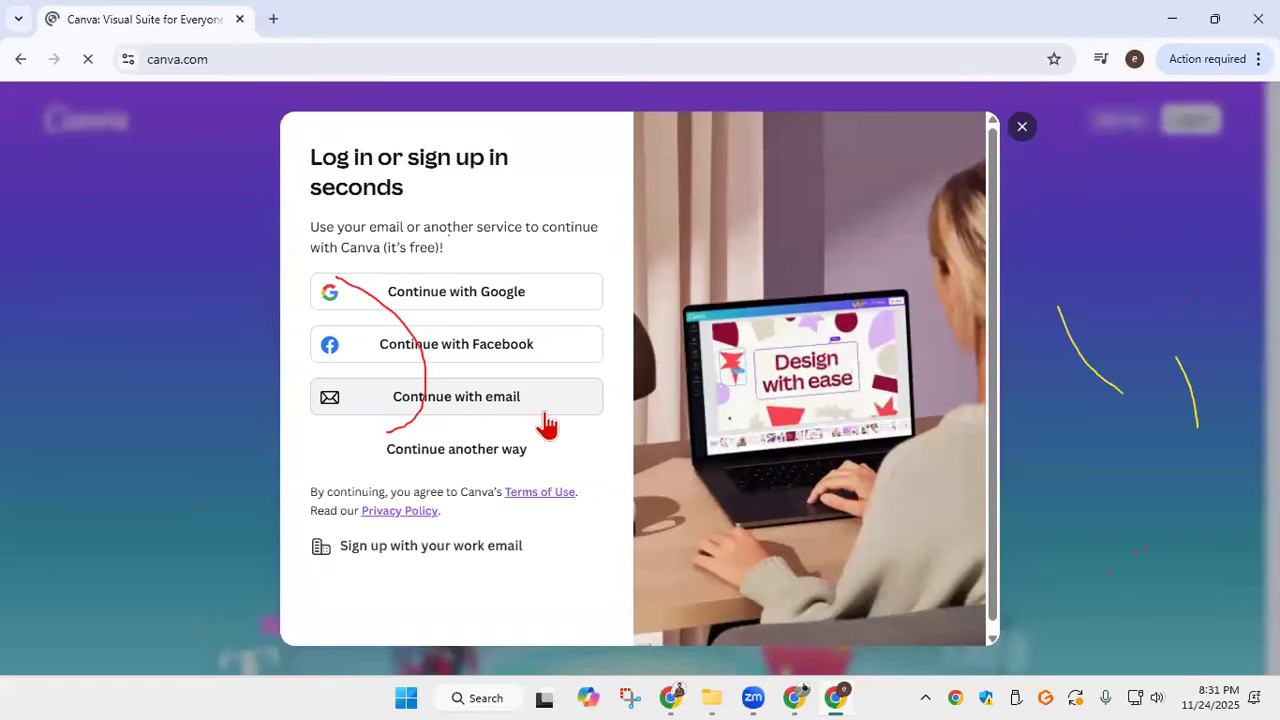
Step: Look through the additional ways to continue to Canva and return to the main sign-up options
left_click(473, 462)
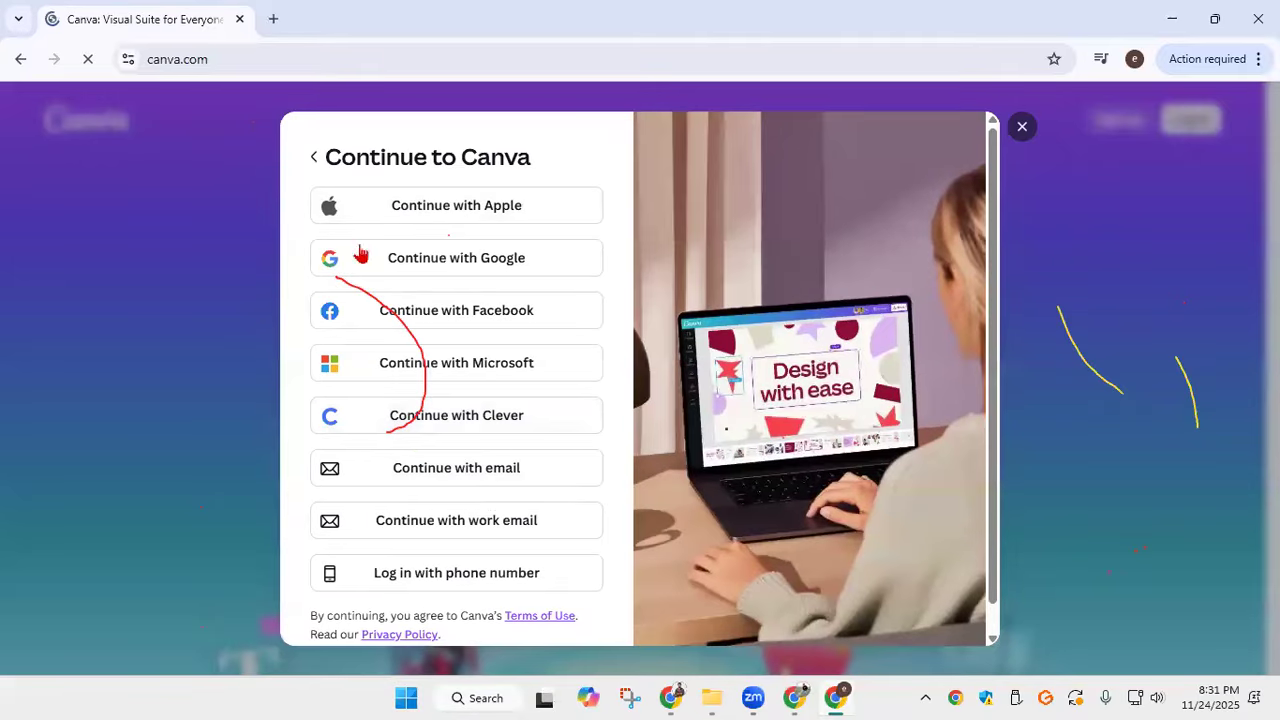
scroll(443, 460, "down", 1)
scroll(329, 131, "up", 1)
left_click(313, 157)
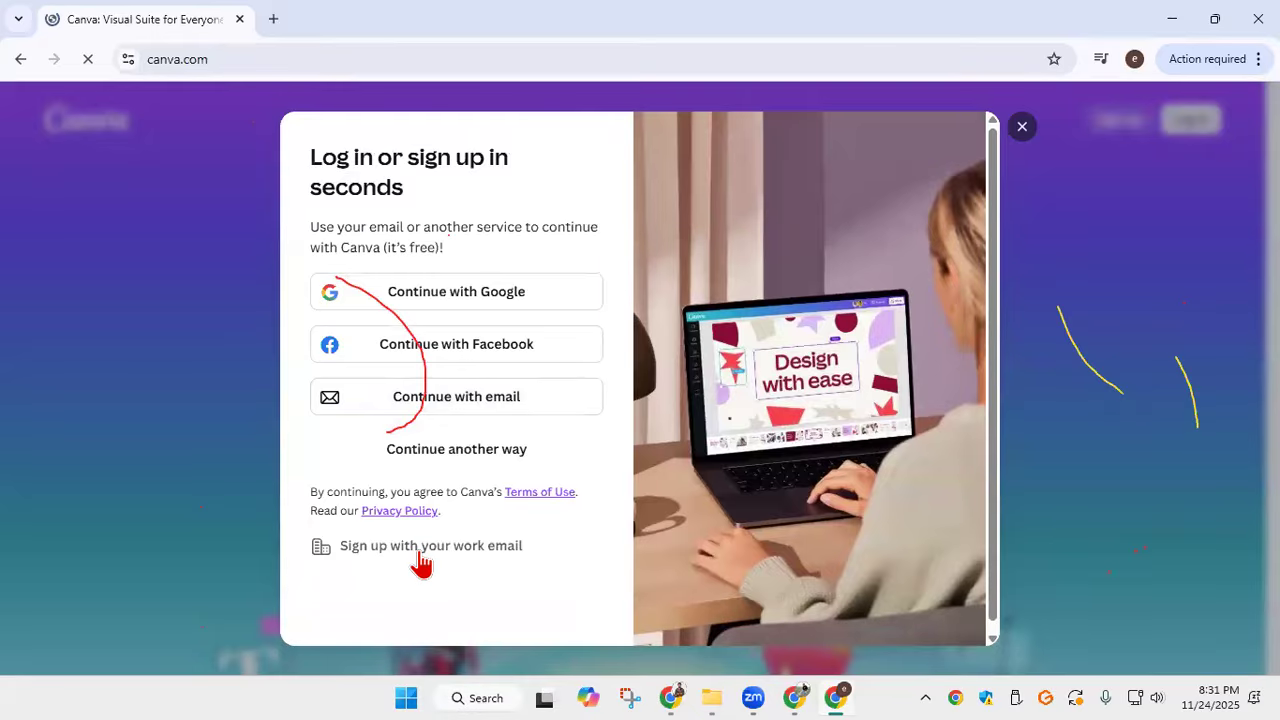
Step: View the work email and regular email sign-up forms, returning to the main options after each
left_click(421, 563)
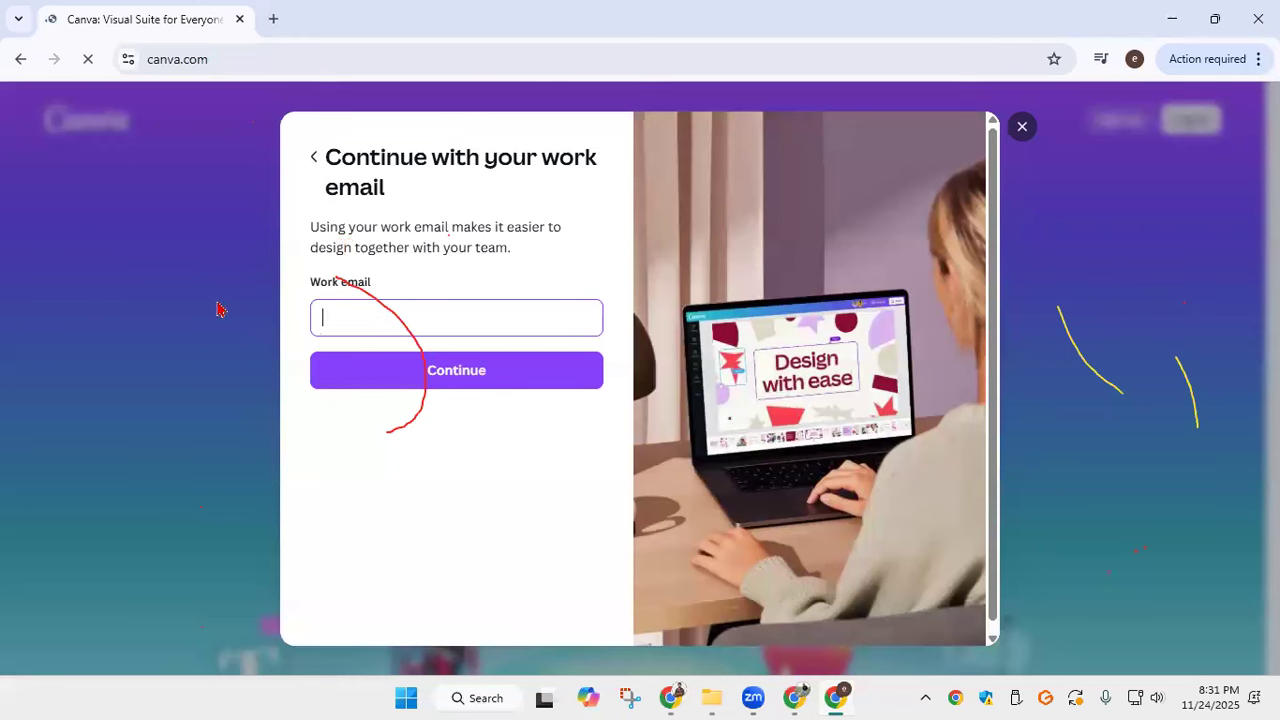
left_click(314, 158)
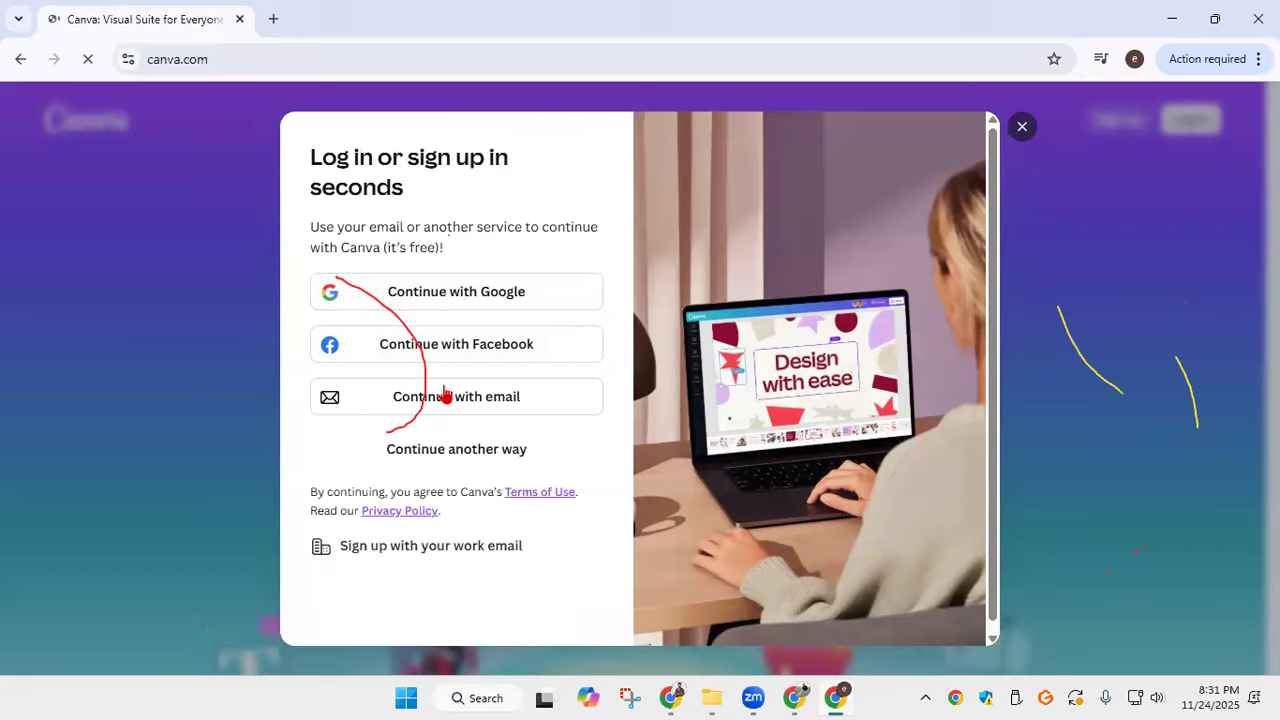
left_click(510, 415)
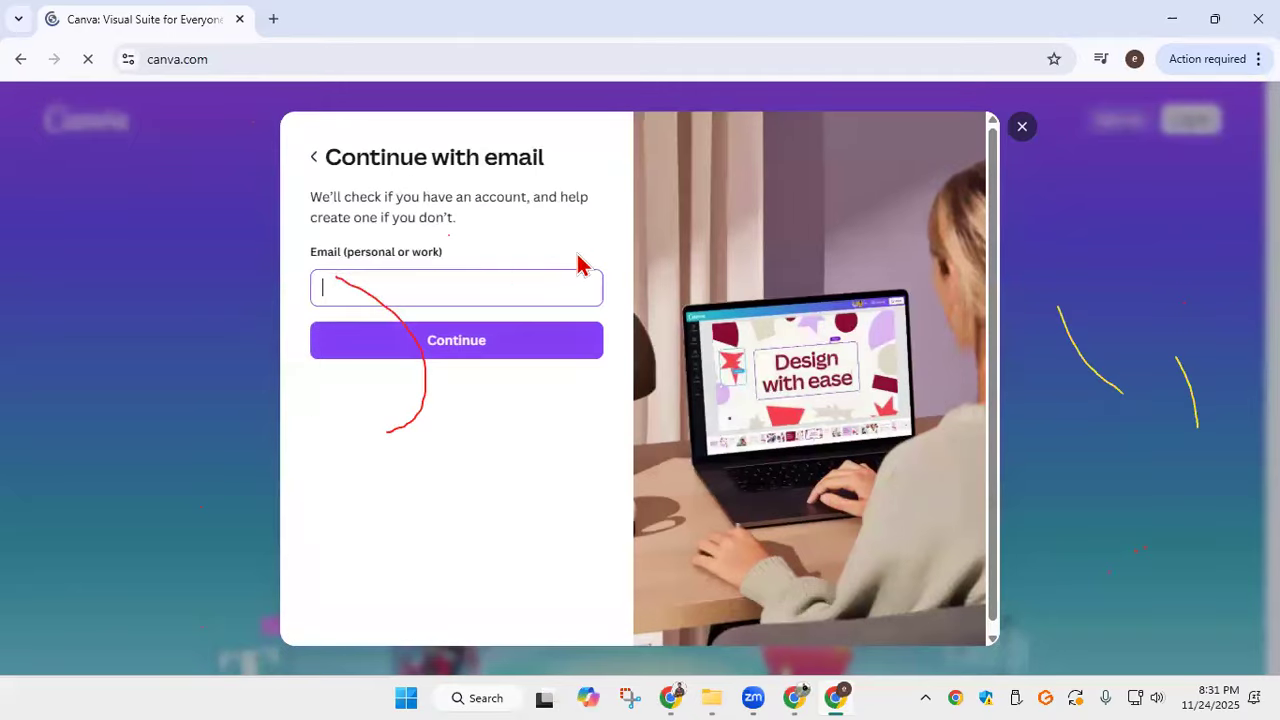
left_click(314, 157)
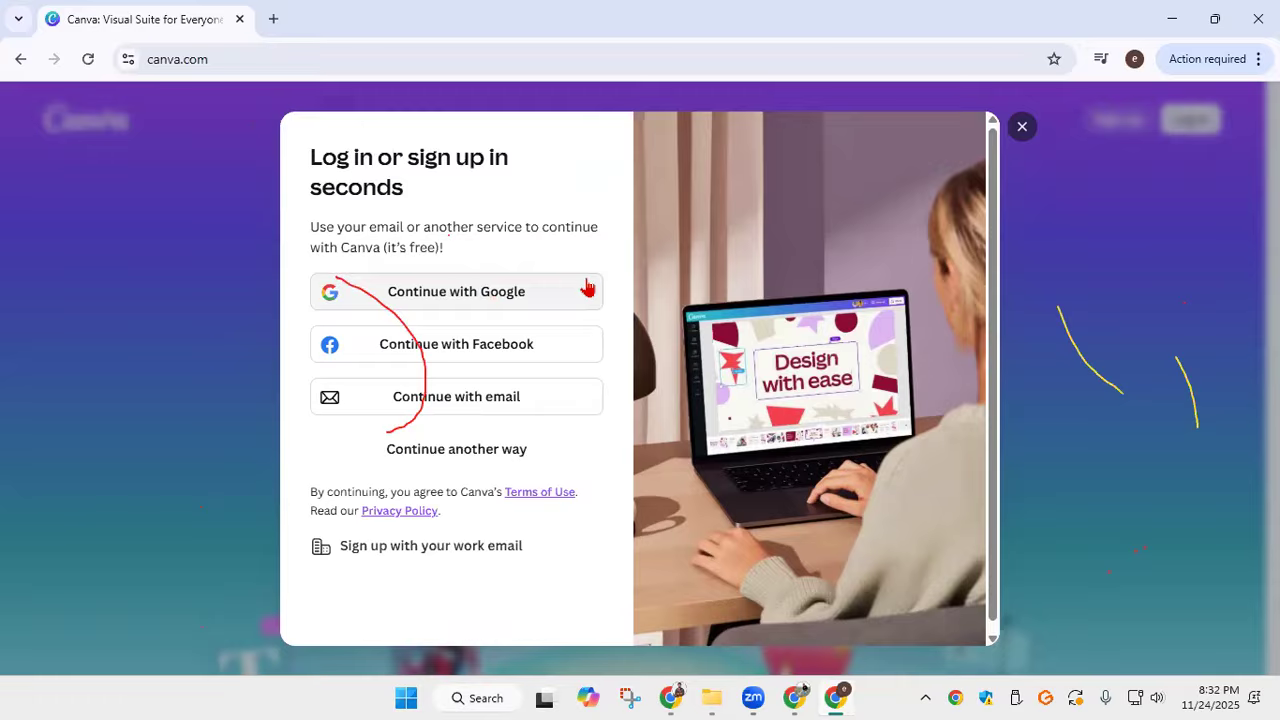
Step: Sign up for Canva with the profile's Google account, approve the access request and view the usage types offered
left_click(449, 296)
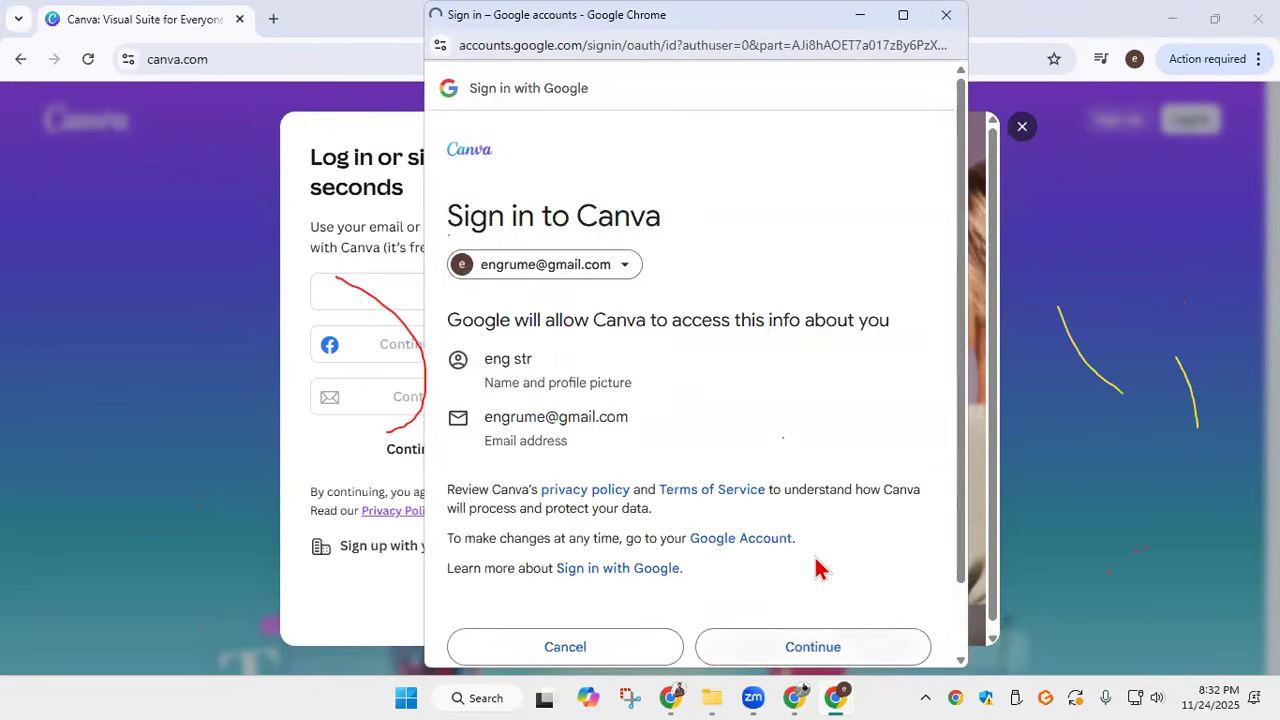
scroll(828, 560, "down", 2)
left_click(812, 568)
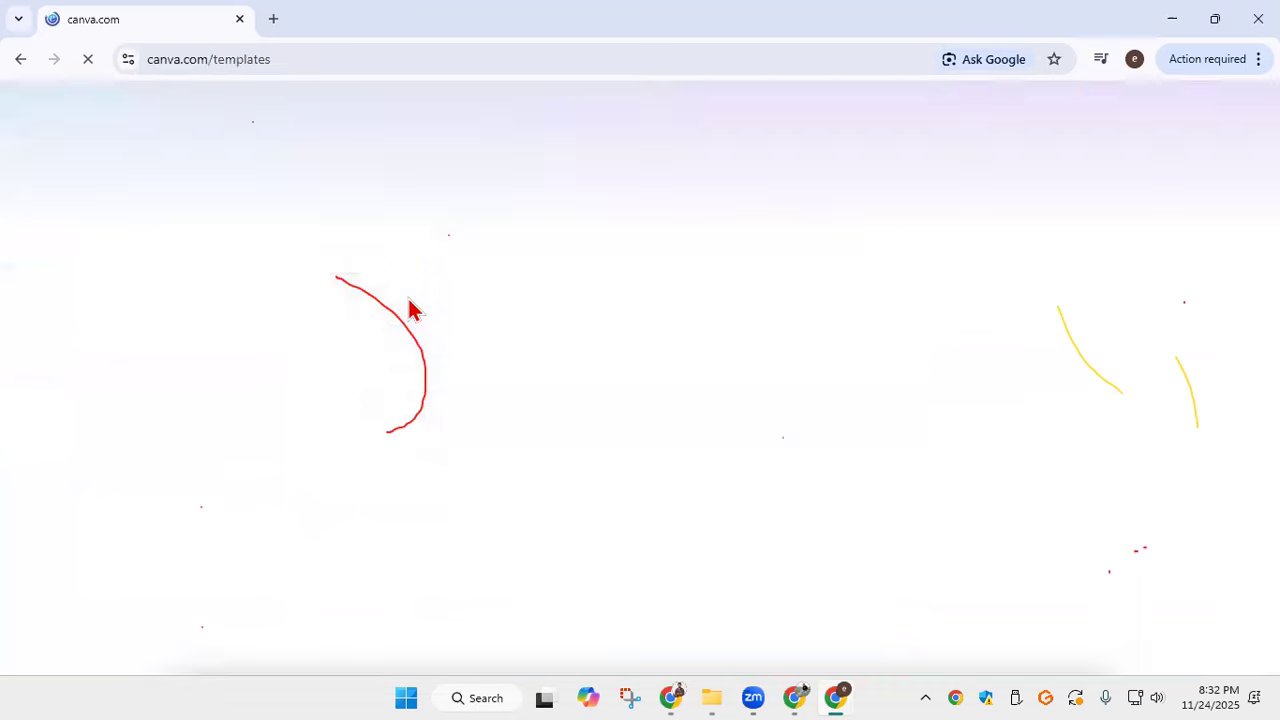
scroll(503, 334, "down", 2)
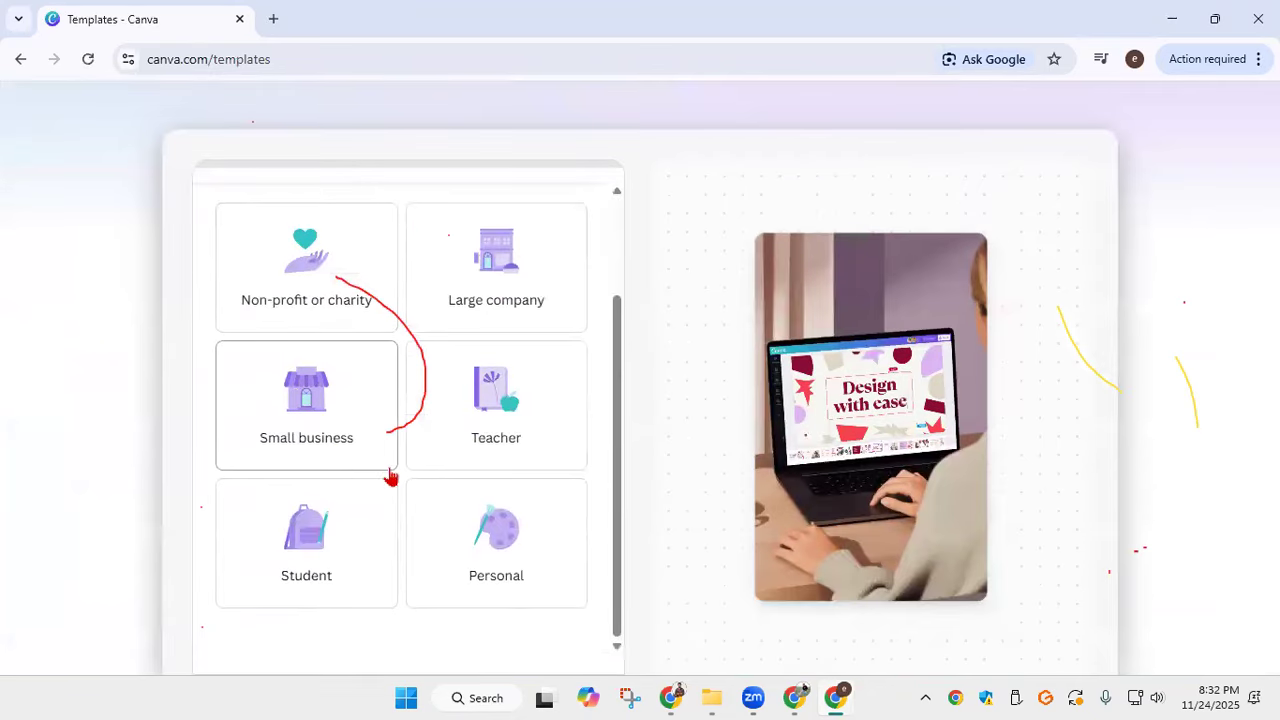
Step: Choose Student as the Canva usage type and skip the question about where you are studying
scroll(505, 315, "up", 2)
scroll(505, 315, "down", 2)
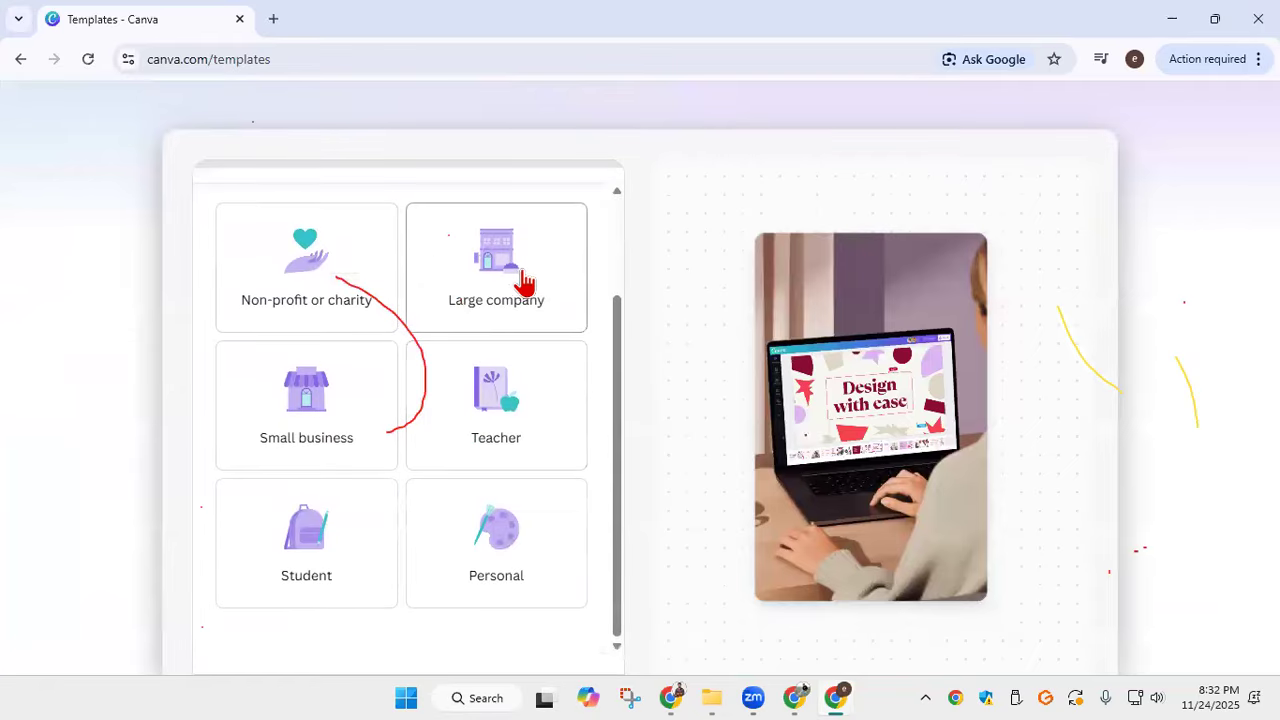
left_click(335, 525)
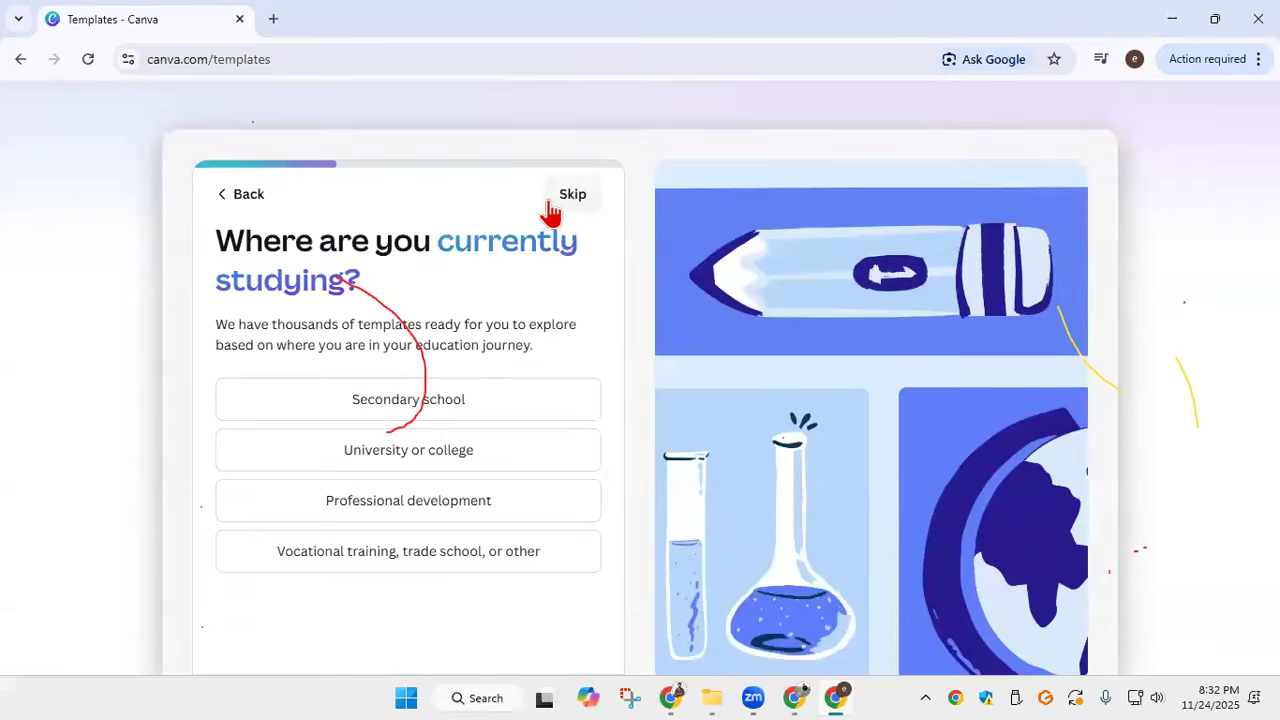
left_click(573, 194)
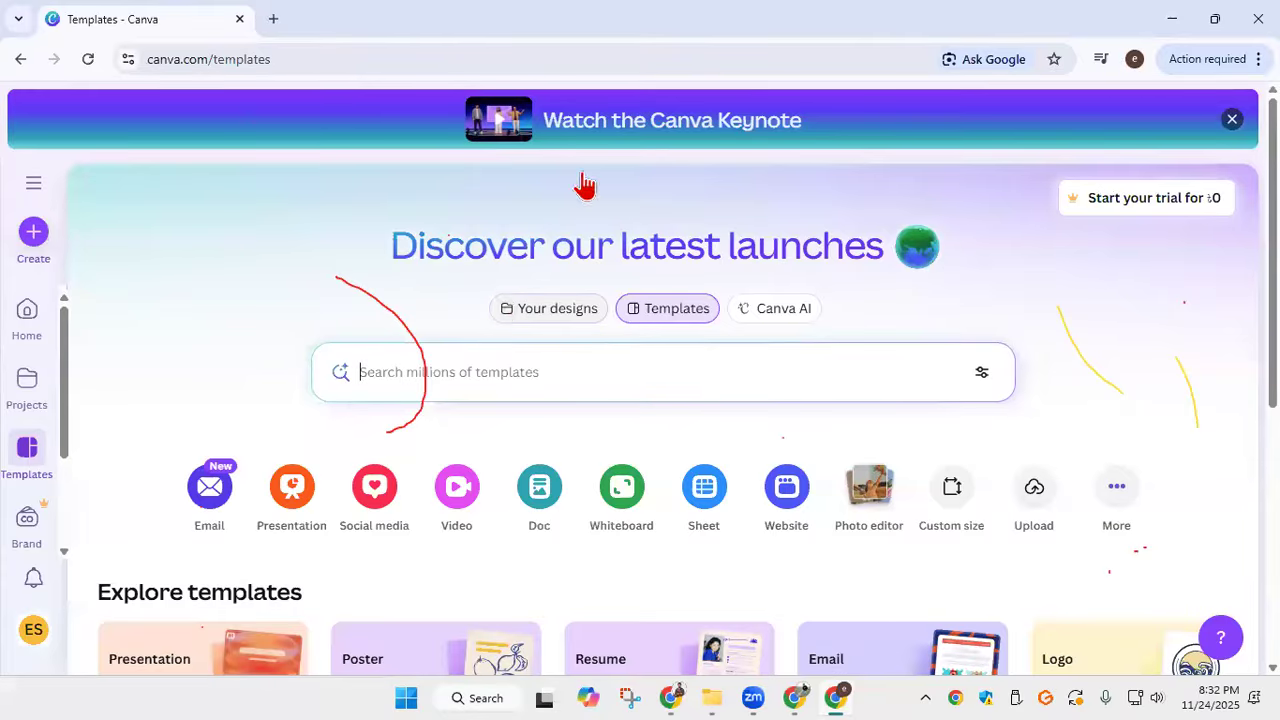
Step: Switch to the other Chrome window and open the main Canva website from the Google search results
left_click(672, 697)
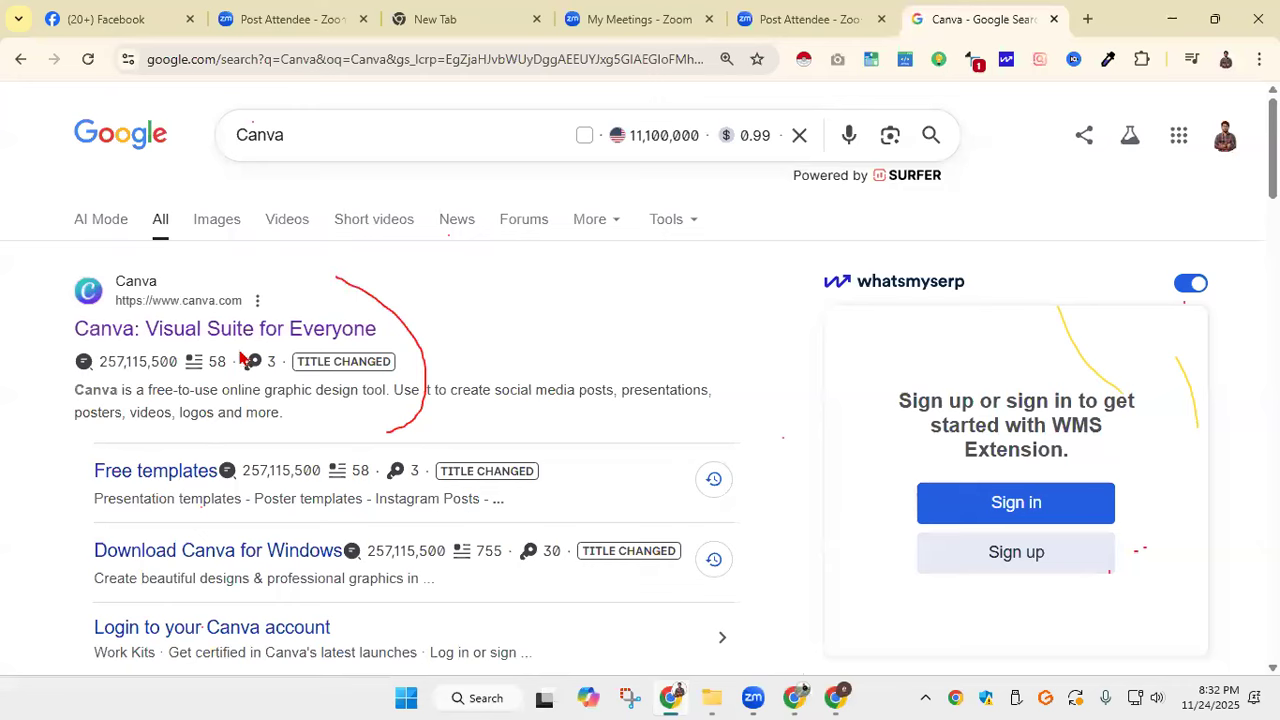
left_click(245, 330)
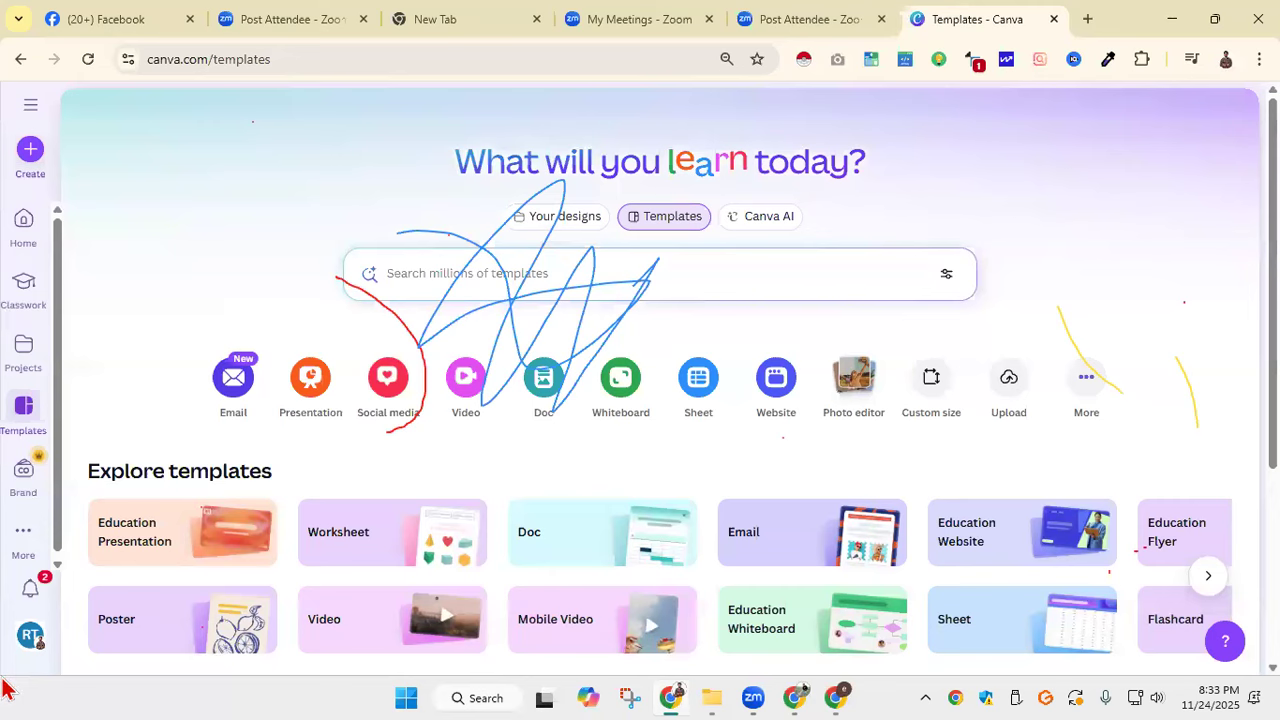
left_click_drag(278, 316, 595, 381)
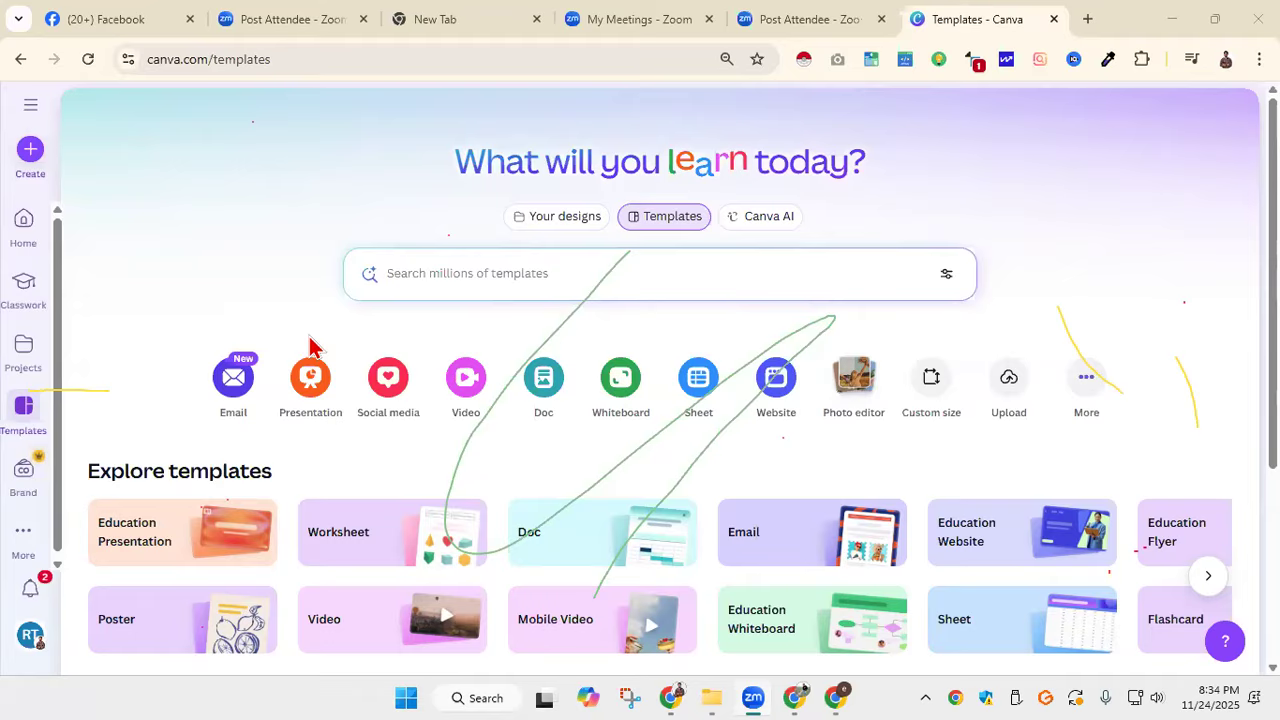
left_click(18, 343)
left_click_drag(455, 408, 706, 265)
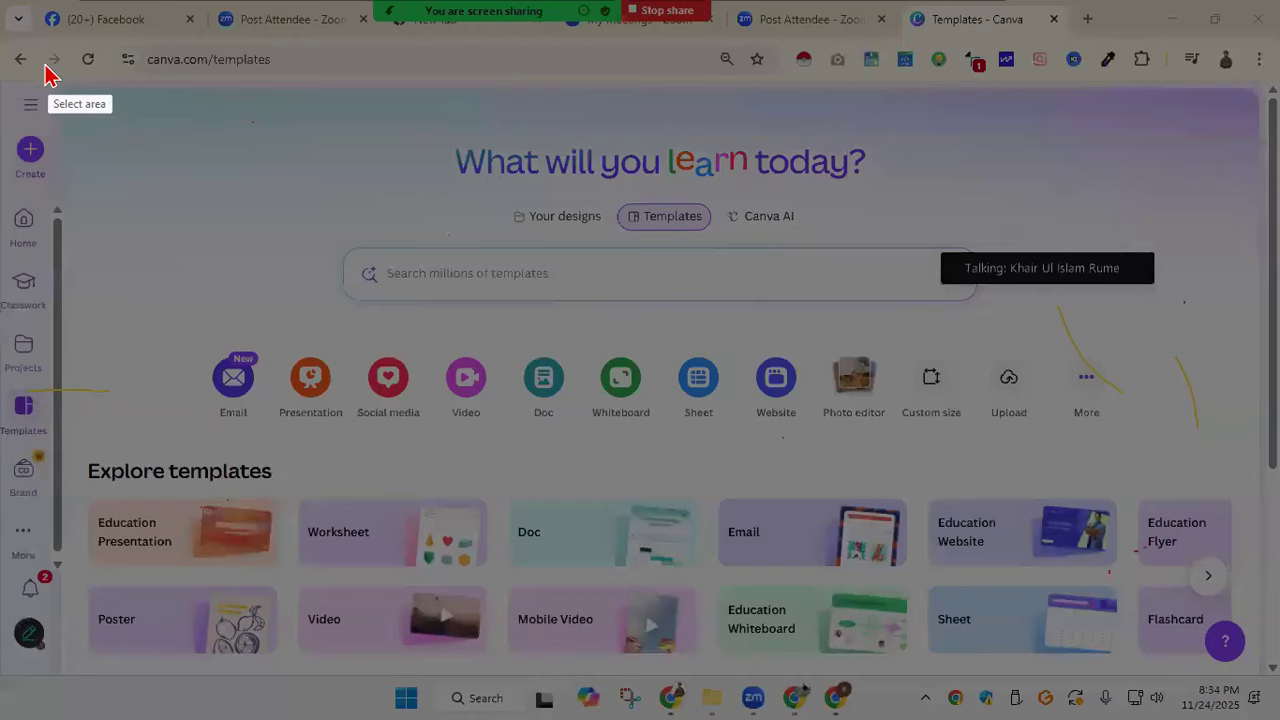
Step: Capture most of the Canva templates page, annotate it with a circled 1, an arrow and two question marks, and discard the capture
mouse_move(44, 48)
left_mouse_down()
mouse_move(1230, 545)
mouse_move(1195, 655)
left_mouse_up()
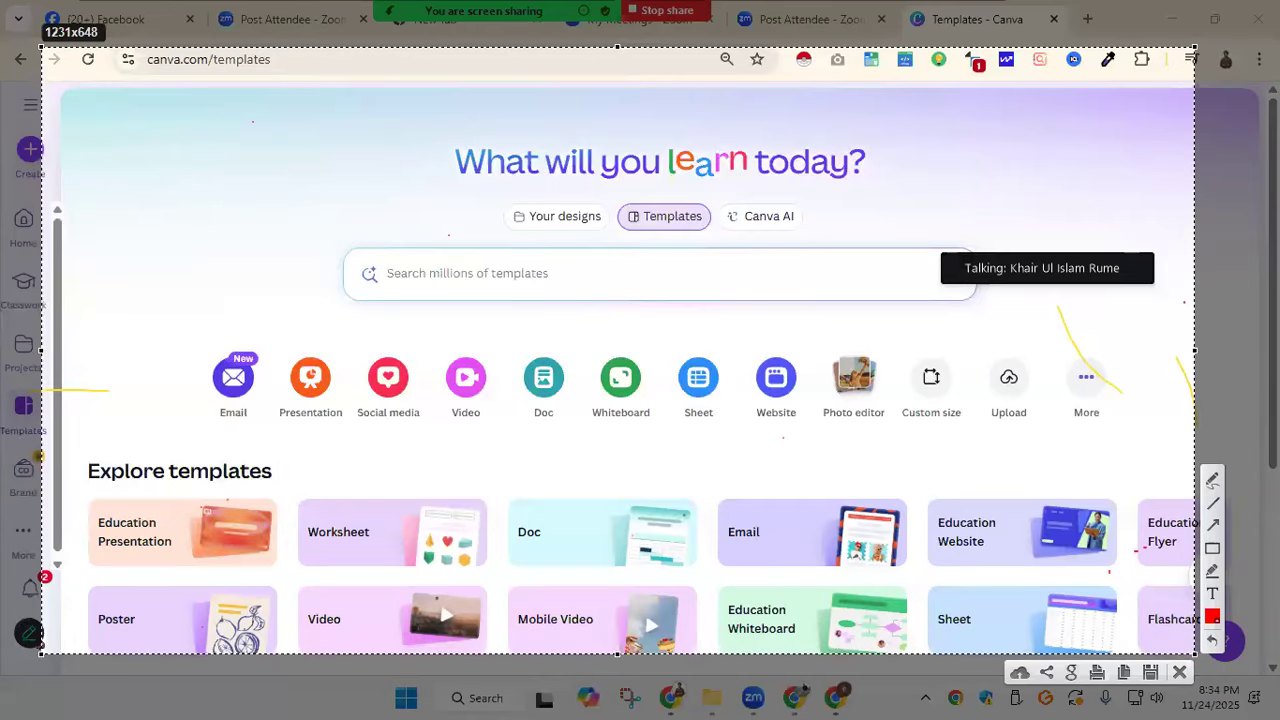
left_click(1212, 480)
mouse_move(137, 143)
left_mouse_down()
mouse_move(137, 163)
mouse_move(132, 146)
mouse_move(153, 163)
mouse_move(116, 205)
mouse_move(116, 106)
left_mouse_up()
left_click(161, 158)
left_click_drag(181, 153, 280, 149)
mouse_move(251, 128)
left_mouse_down()
mouse_move(264, 160)
mouse_move(248, 190)
left_mouse_up()
left_click_drag(336, 124, 347, 172)
left_click_drag(391, 126, 398, 166)
left_click(349, 187)
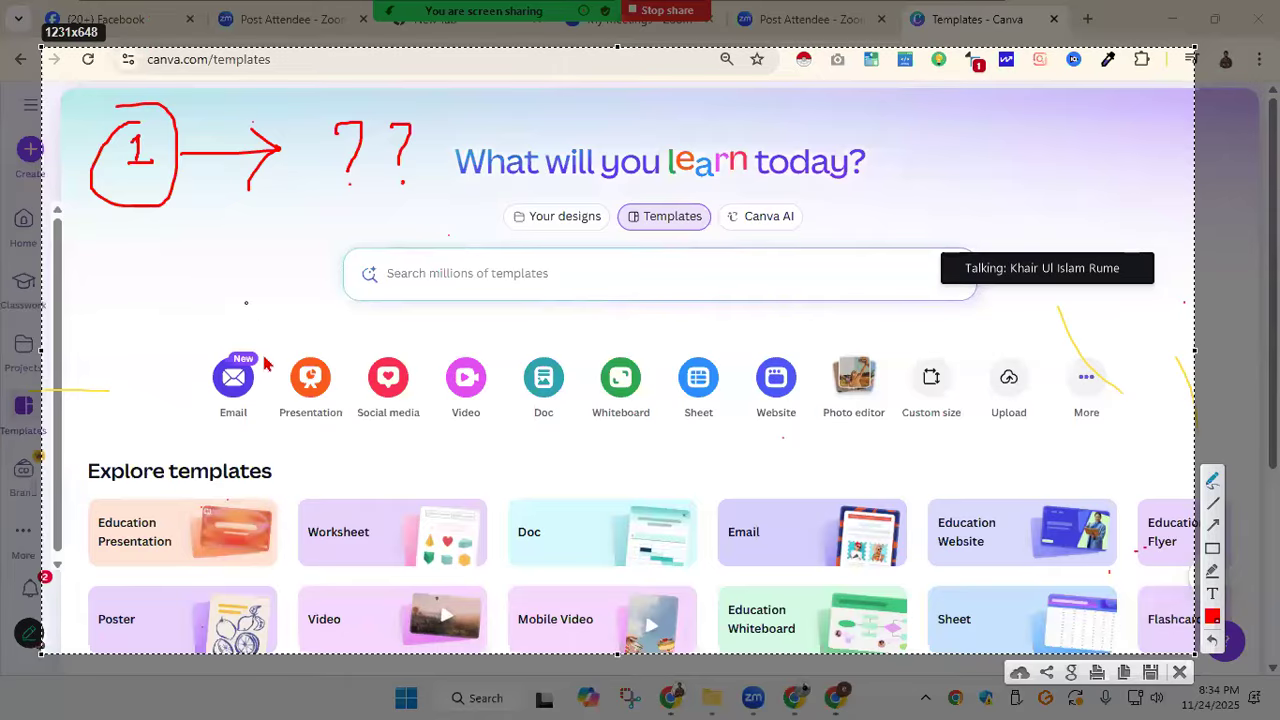
left_click(1180, 672)
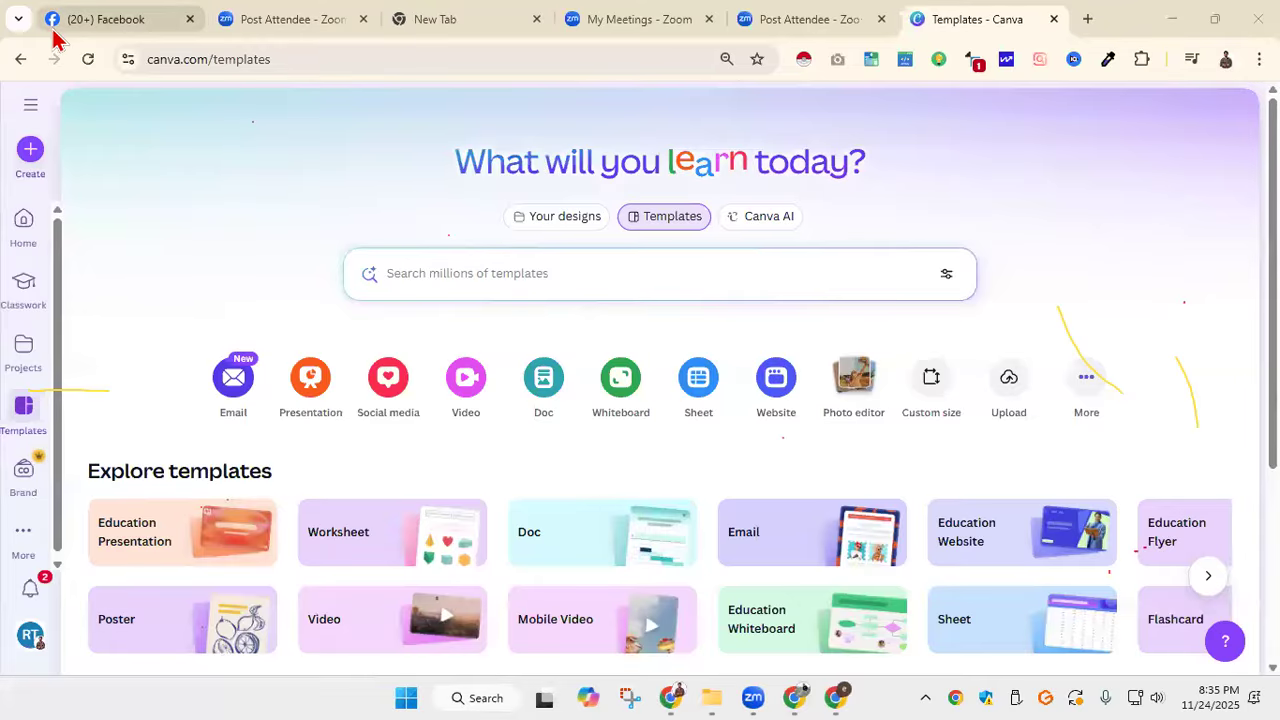
key("Print")
mouse_move(103, 78)
left_mouse_down()
mouse_move(738, 340)
mouse_move(1212, 677)
left_mouse_up()
left_click(1228, 504)
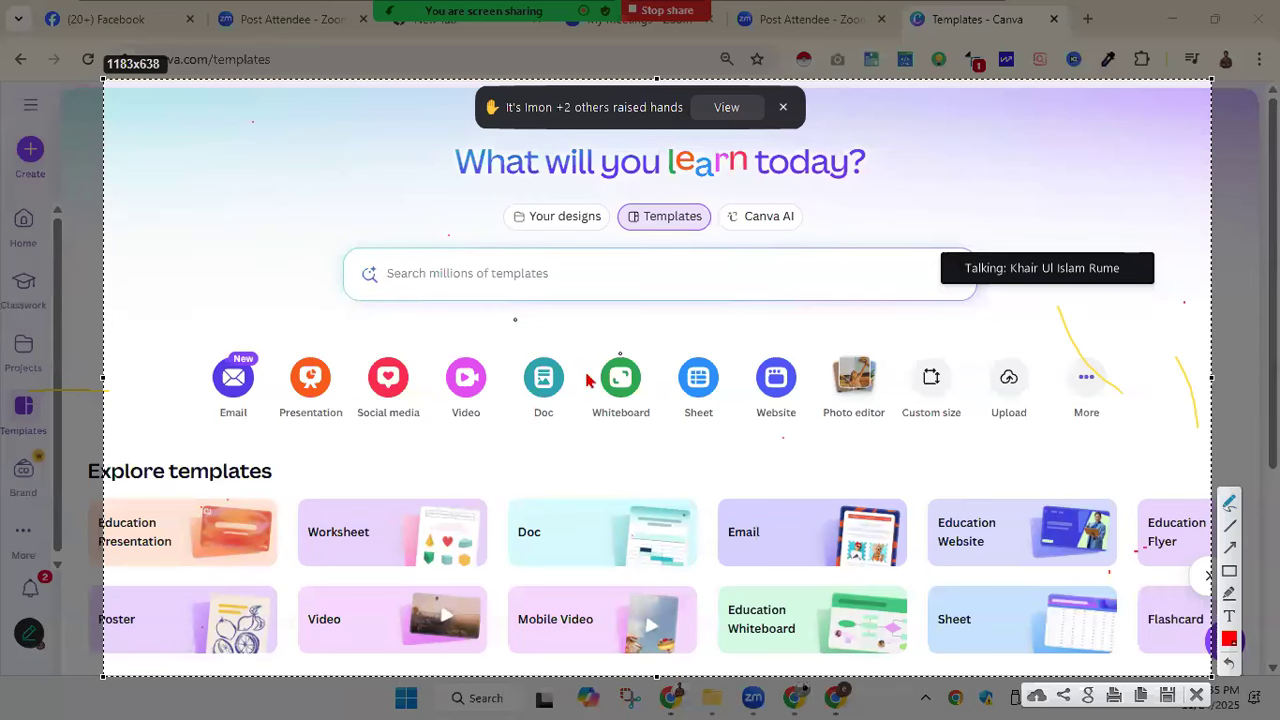
left_click(1196, 694)
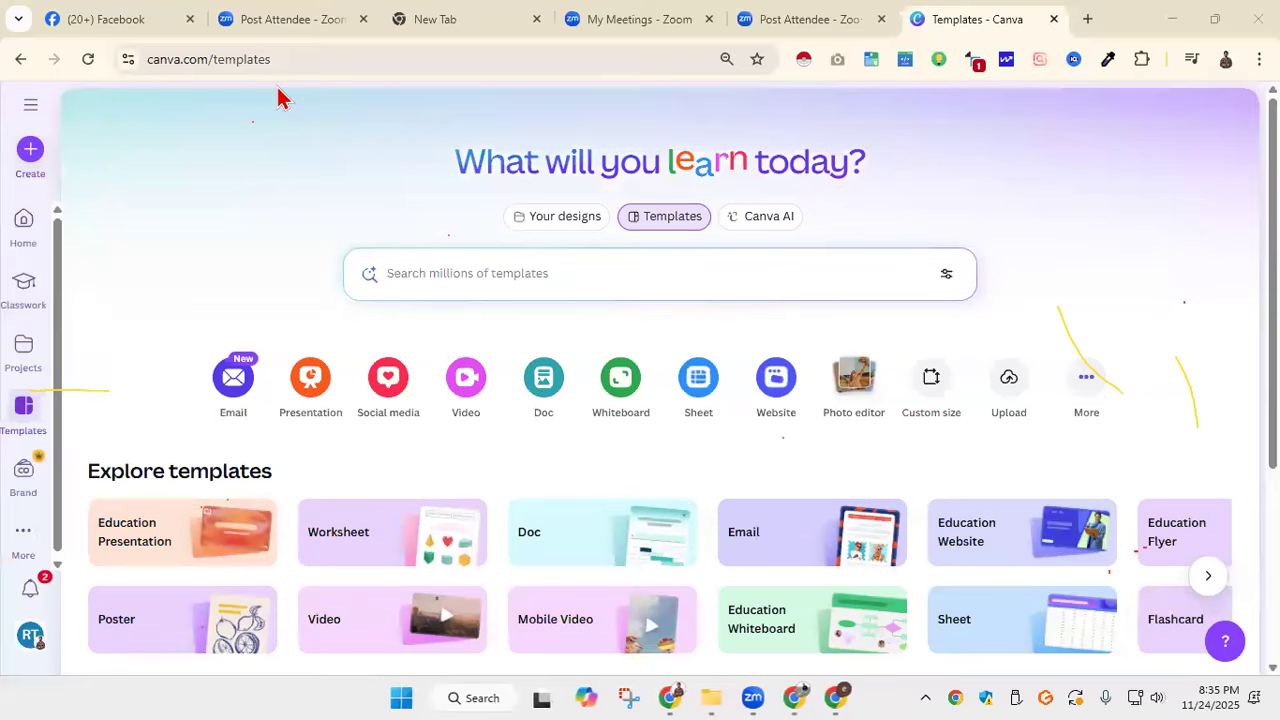
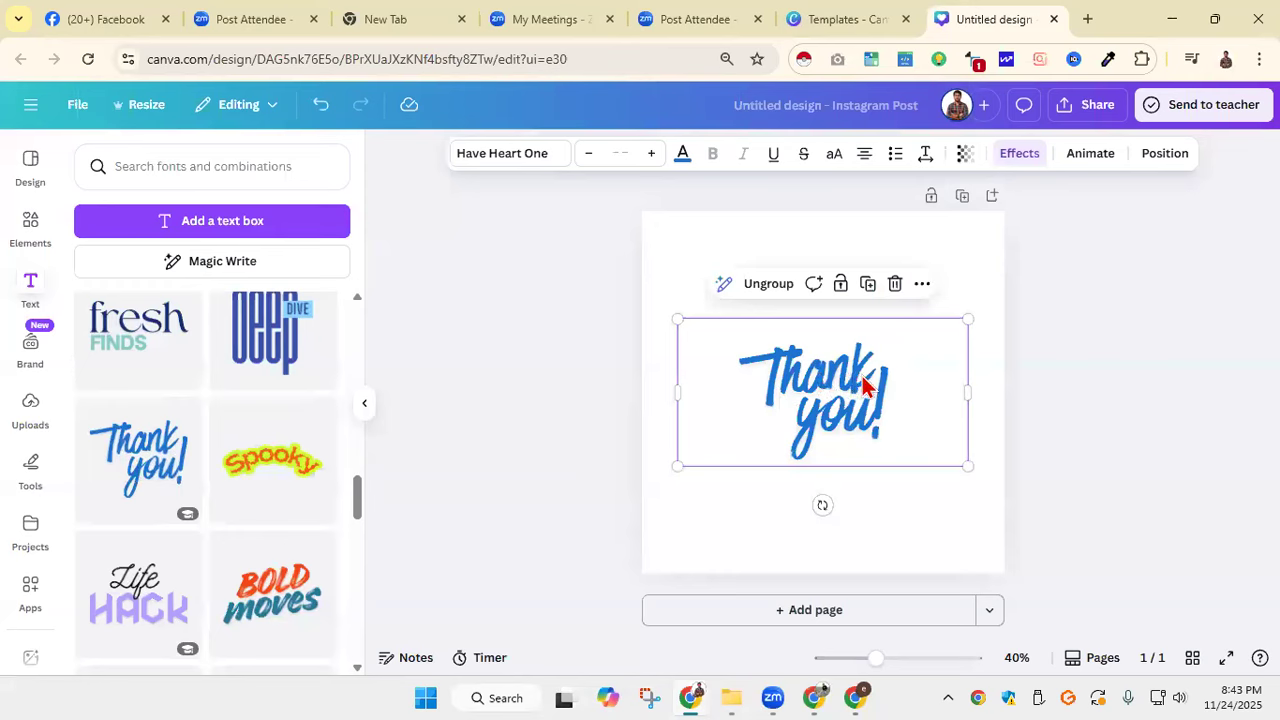
Step: Change the second line of the "Thank you!" text combination to "532!"
double_click(873, 372)
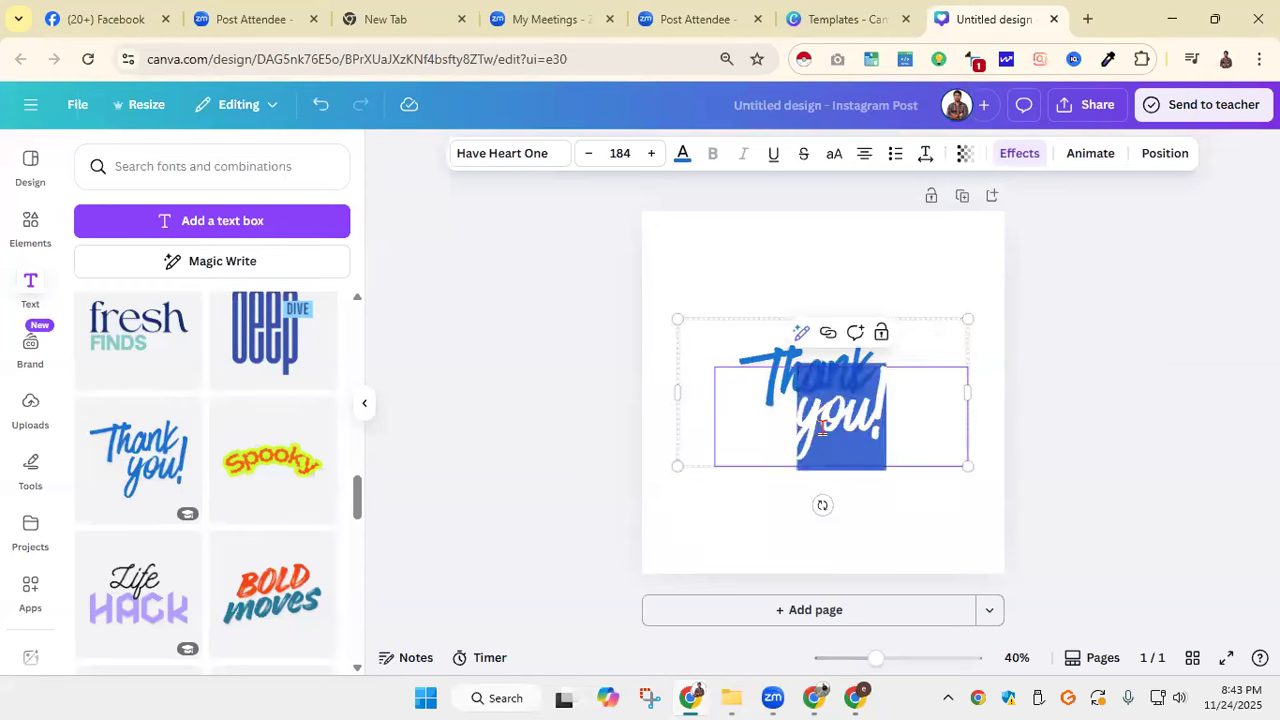
left_click(874, 378)
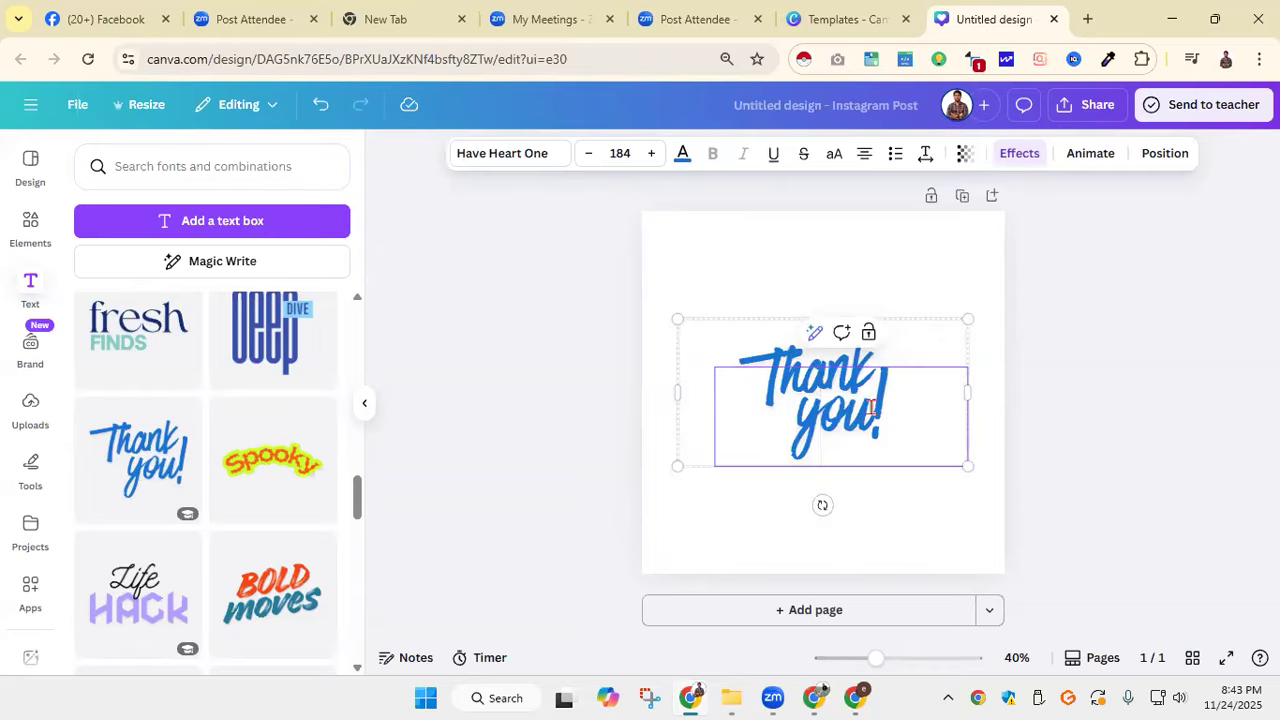
key("BackSpace")
key("BackSpace")
key("BackSpace")
type("532!")
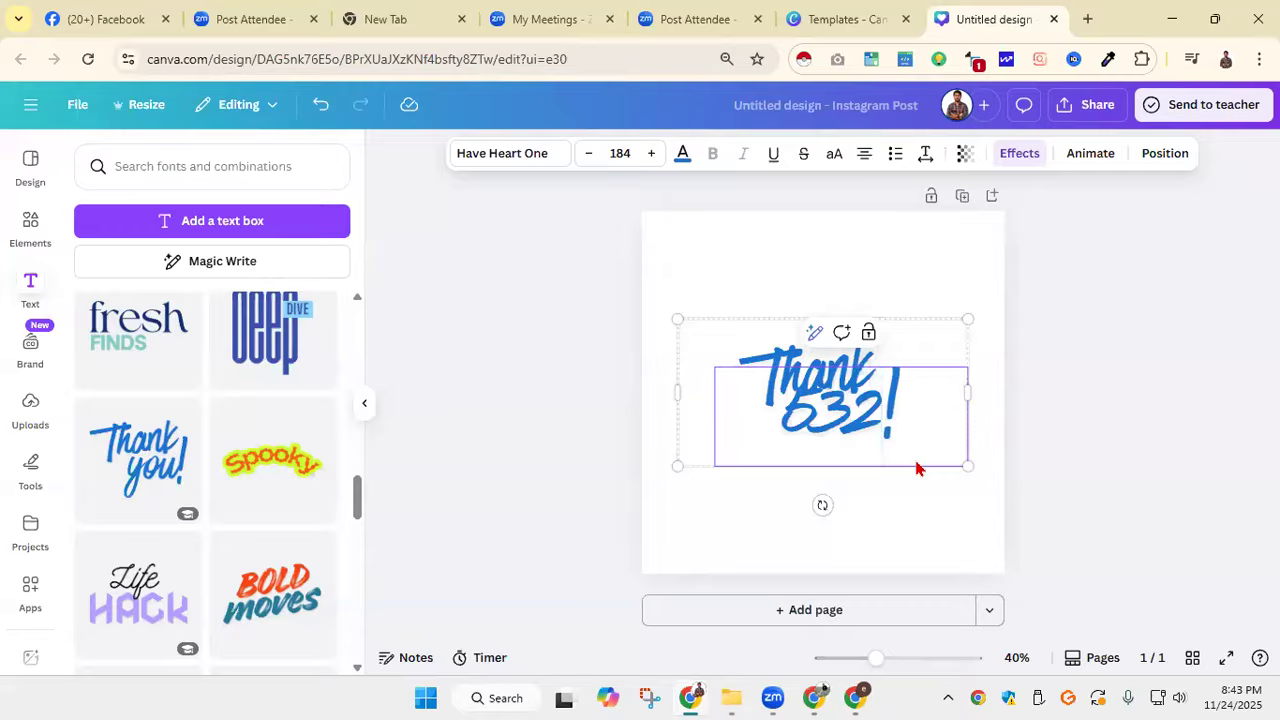
Step: Replace "Thank" with "Batch" in the first line of the text combination and deselect it
left_click(827, 368)
left_click(873, 368)
double_click(878, 360)
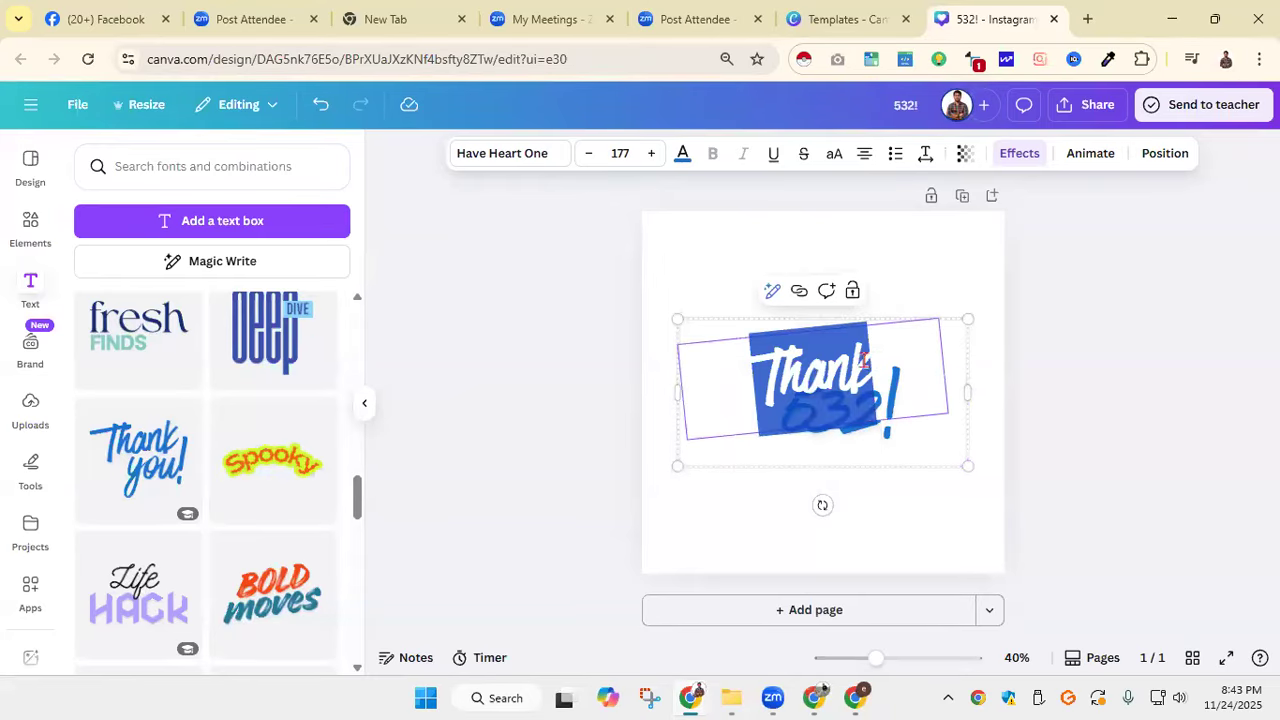
type("Batch")
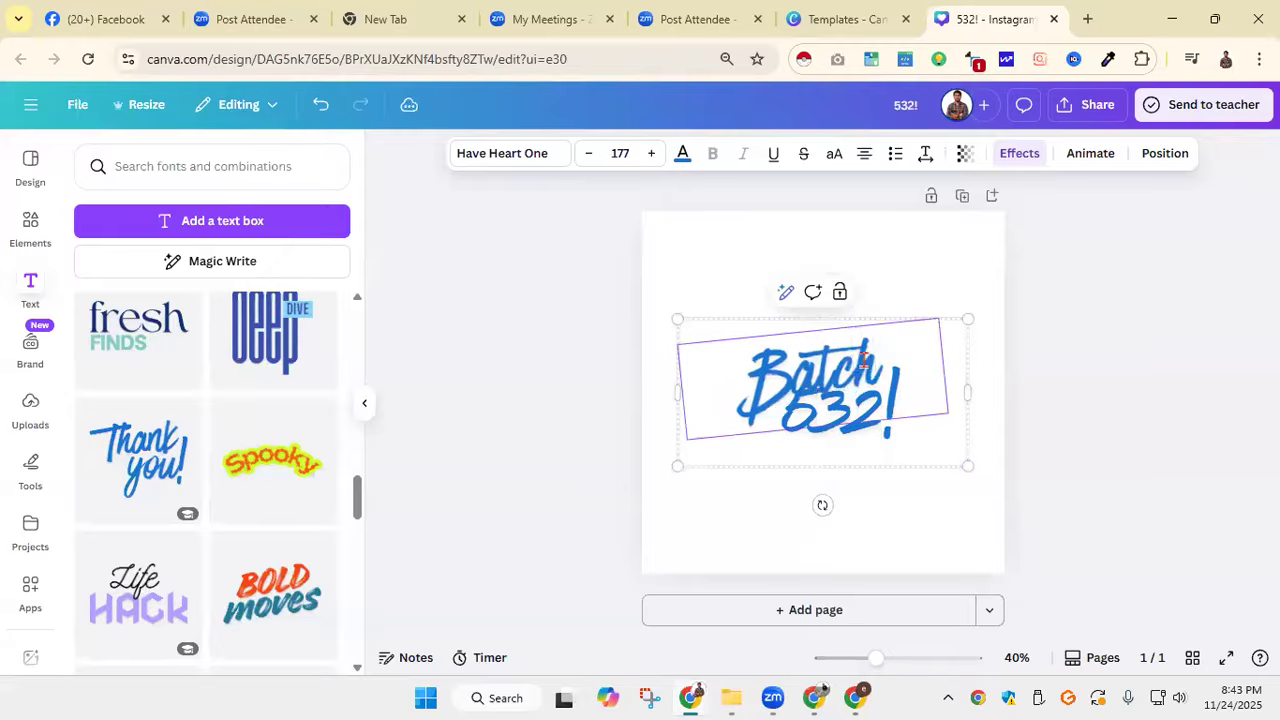
left_click(786, 534)
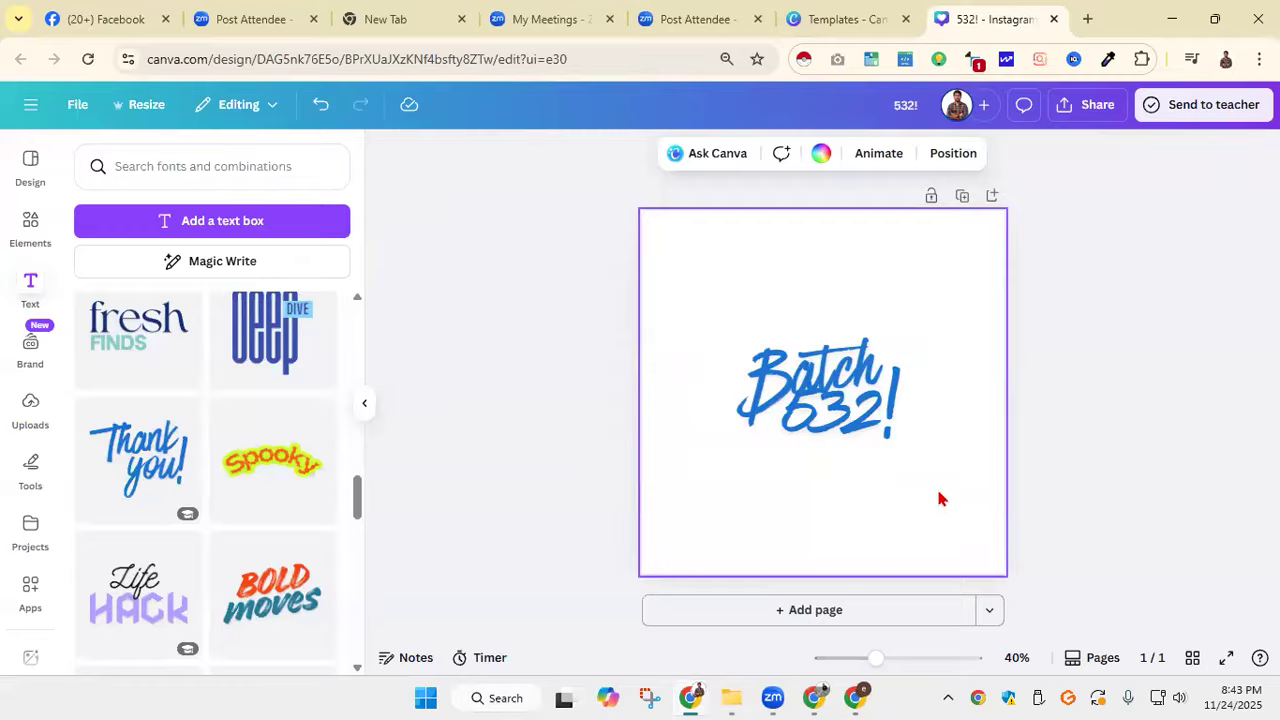
Step: Move the "Batch 532!" text group slightly higher on the page and select its "532!" line
left_click(902, 447)
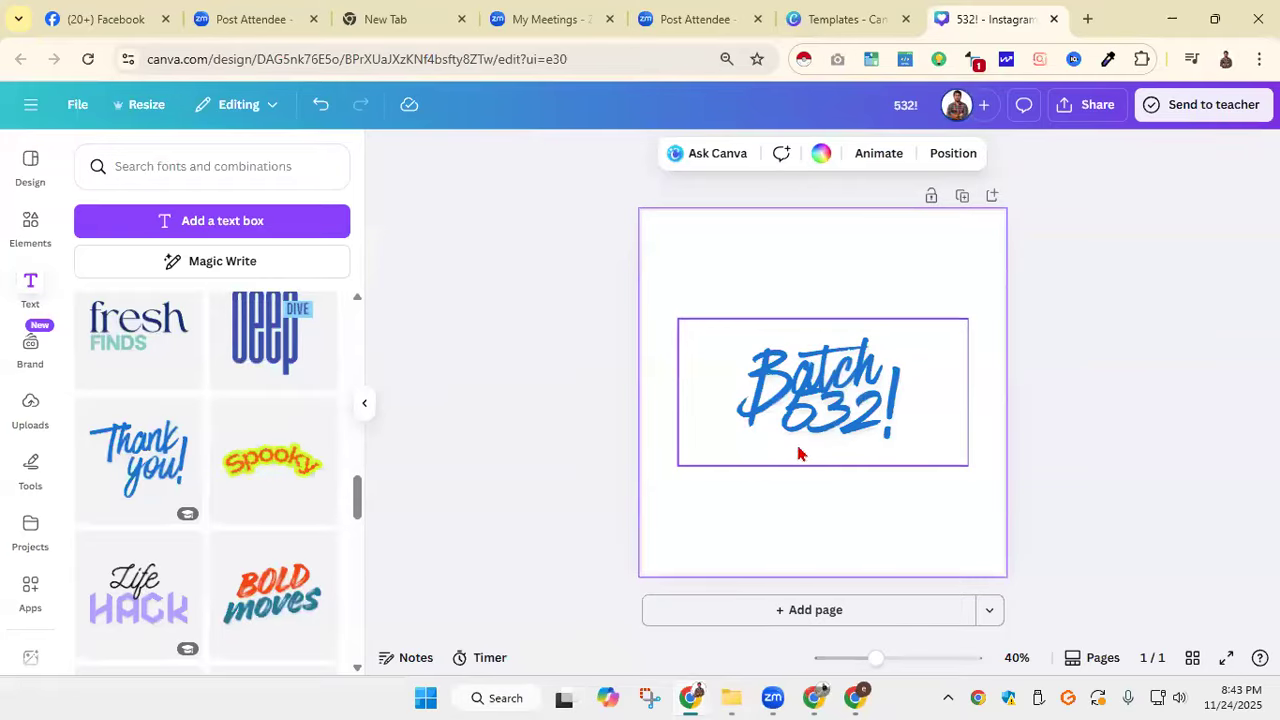
left_click(868, 423)
left_click_drag(868, 423, 868, 385)
left_click(836, 375)
left_click(715, 500)
left_click(790, 392)
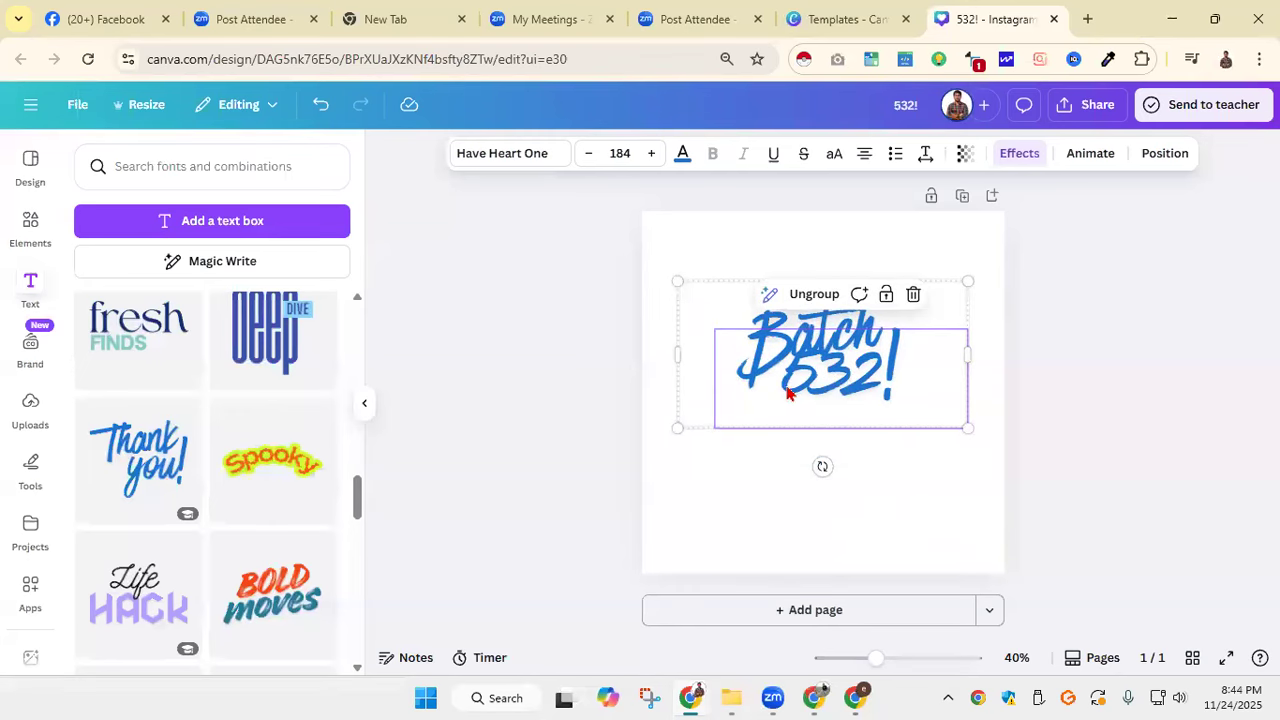
Step: Ungroup the "Batch 532!" text and move the "532!" line lower, clear of "Batch"
left_click(812, 299)
left_click(820, 389)
left_click_drag(805, 352, 815, 385)
mouse_move(823, 437)
left_mouse_down()
mouse_move(814, 409)
mouse_move(820, 420)
left_mouse_up()
double_click(841, 427)
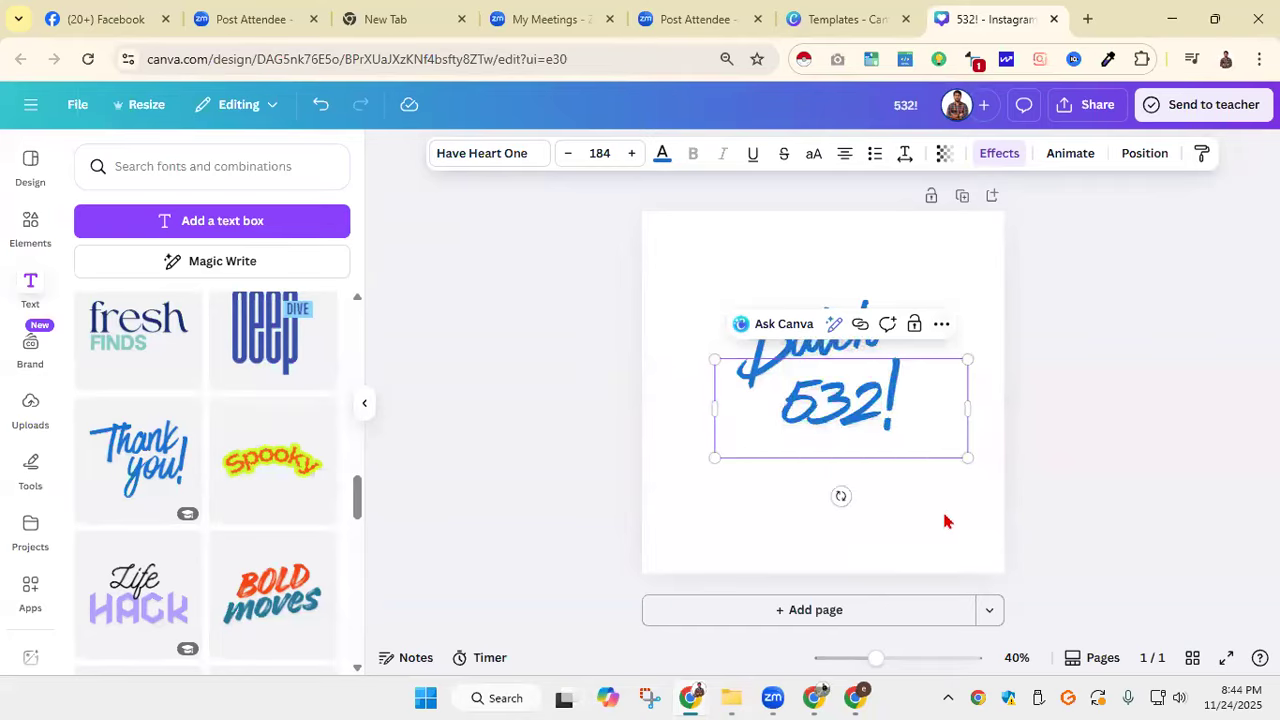
Step: Delete the separate "532!" text and add "532" as a second line inside the "Batch" text box
key("Delete")
left_click(874, 346)
double_click(893, 342)
key("Return")
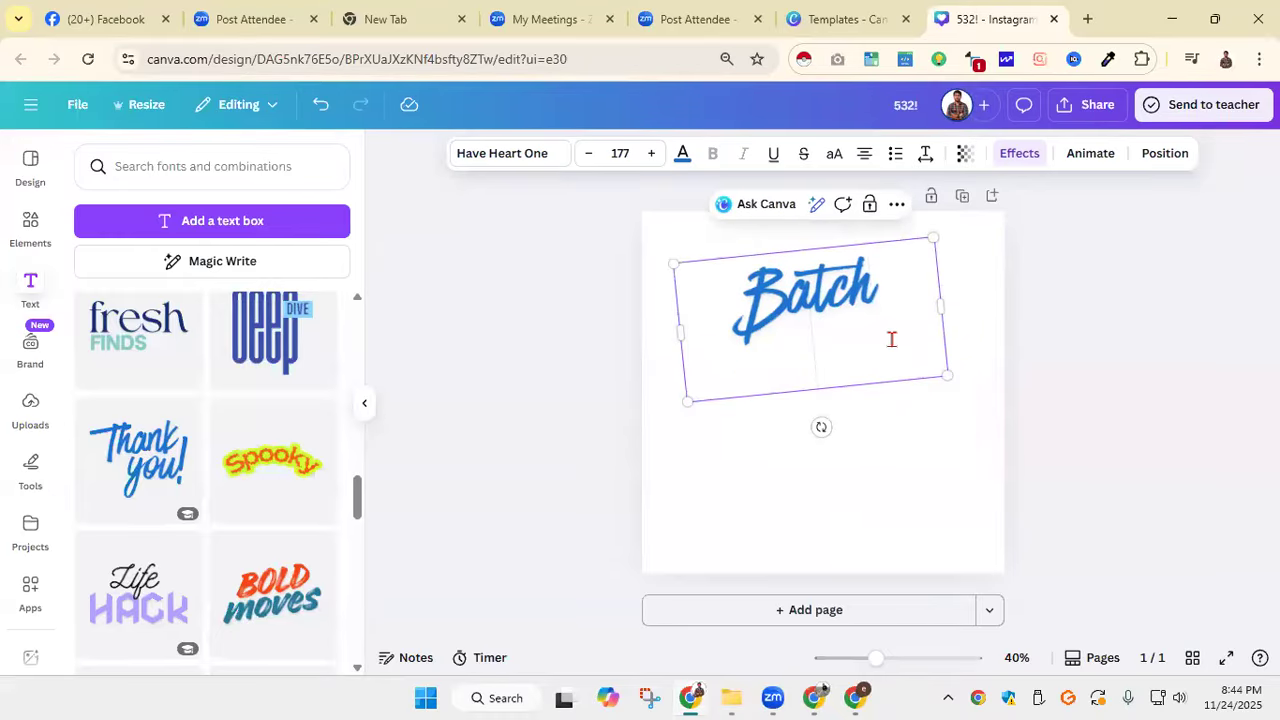
type("532")
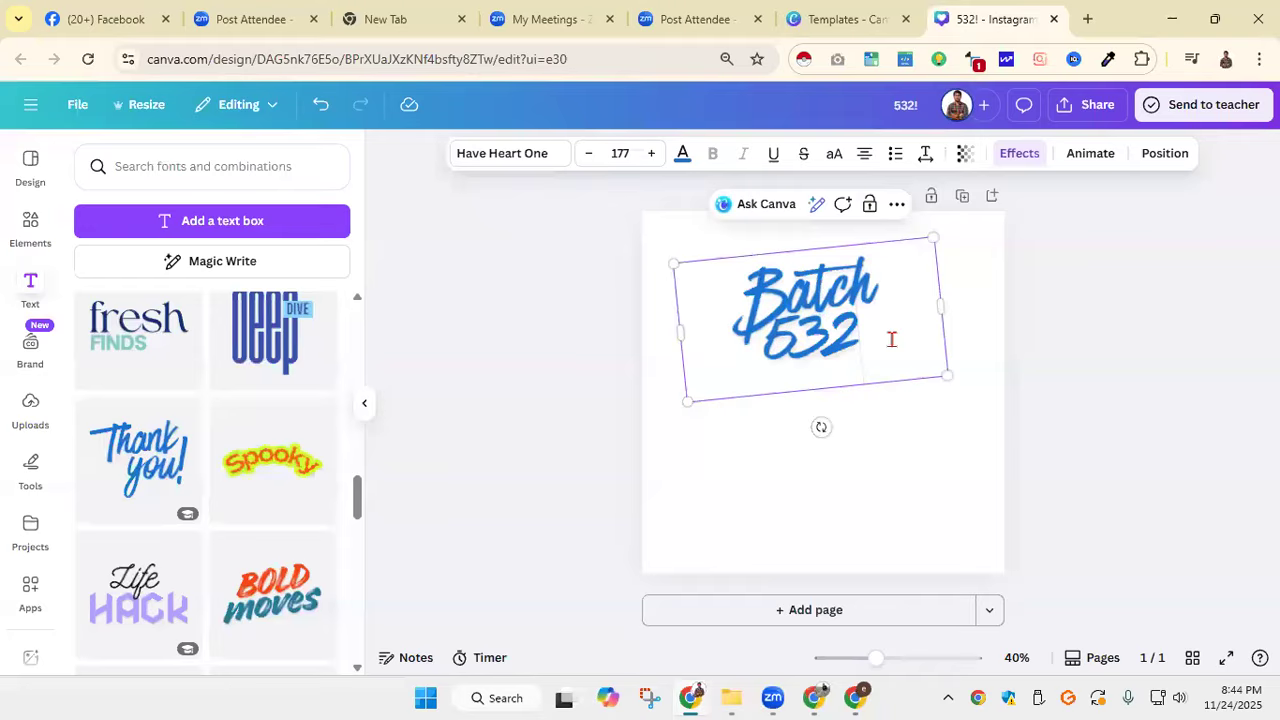
Step: Move the two-line "Batch 532" text to the middle of the page and increase its line spacing
left_click(1020, 392)
left_click_drag(813, 302, 825, 376)
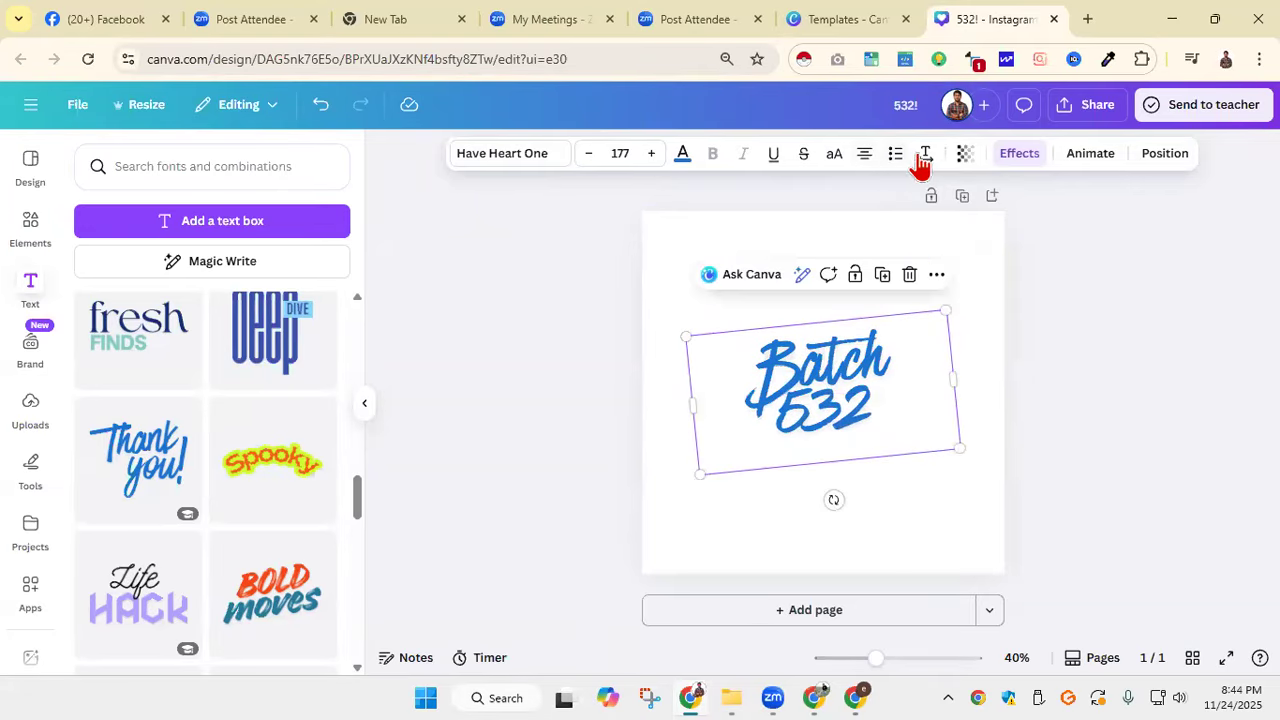
left_click(925, 153)
left_click_drag(843, 280, 857, 280)
left_click(1100, 329)
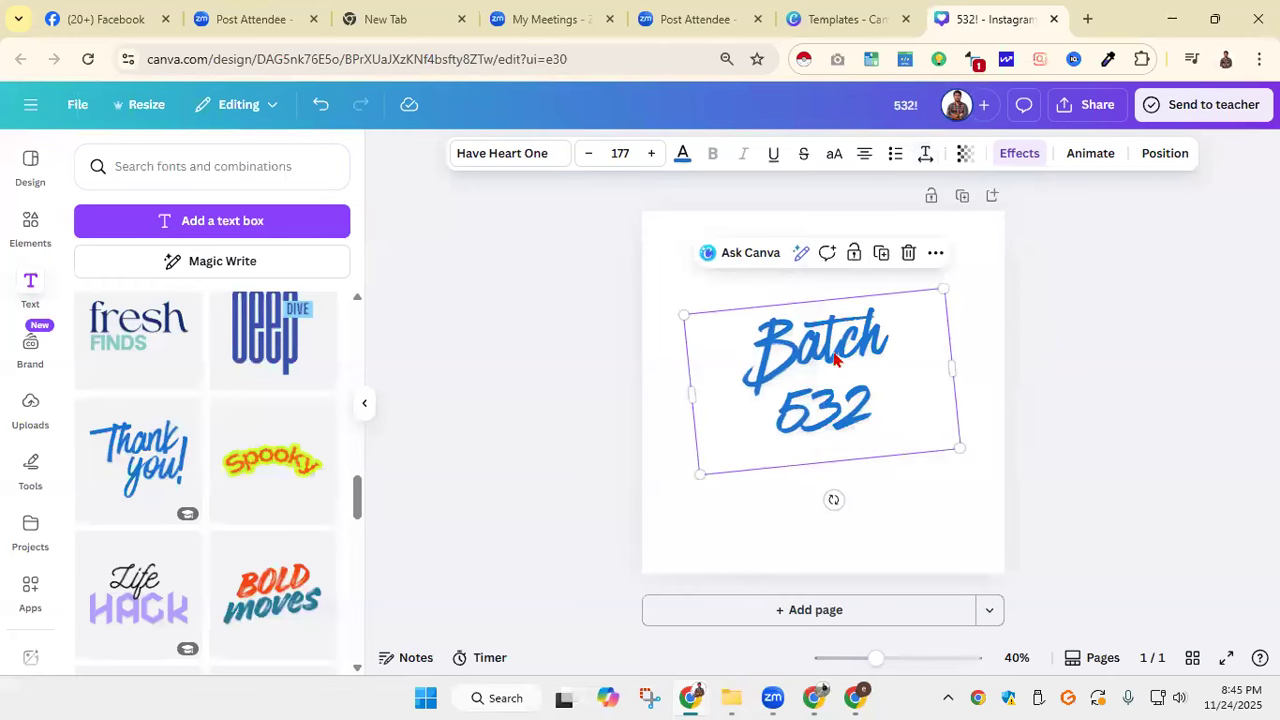
Step: Increase the letter spacing of the "Batch 532" text and deselect it
left_click(925, 153)
left_click_drag(864, 222, 881, 224)
left_click(726, 486)
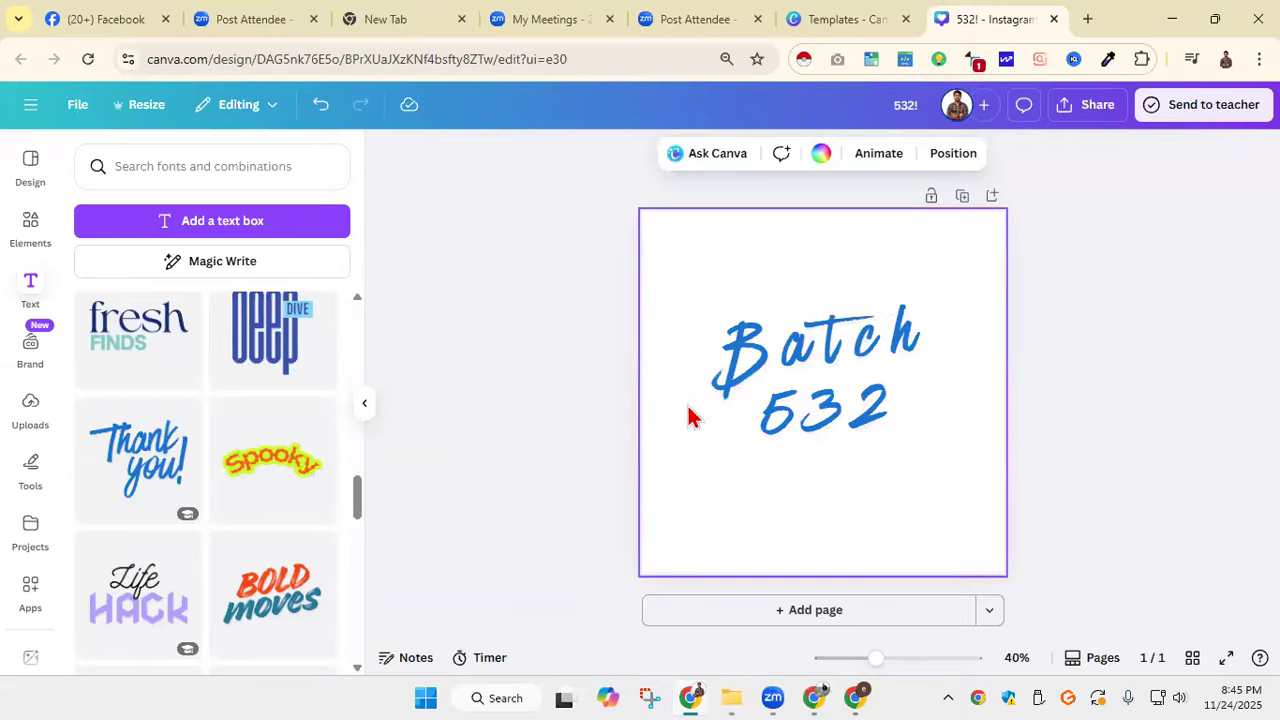
Step: Delete the "Batch 532" text from the page
scroll(146, 354, "up", 7)
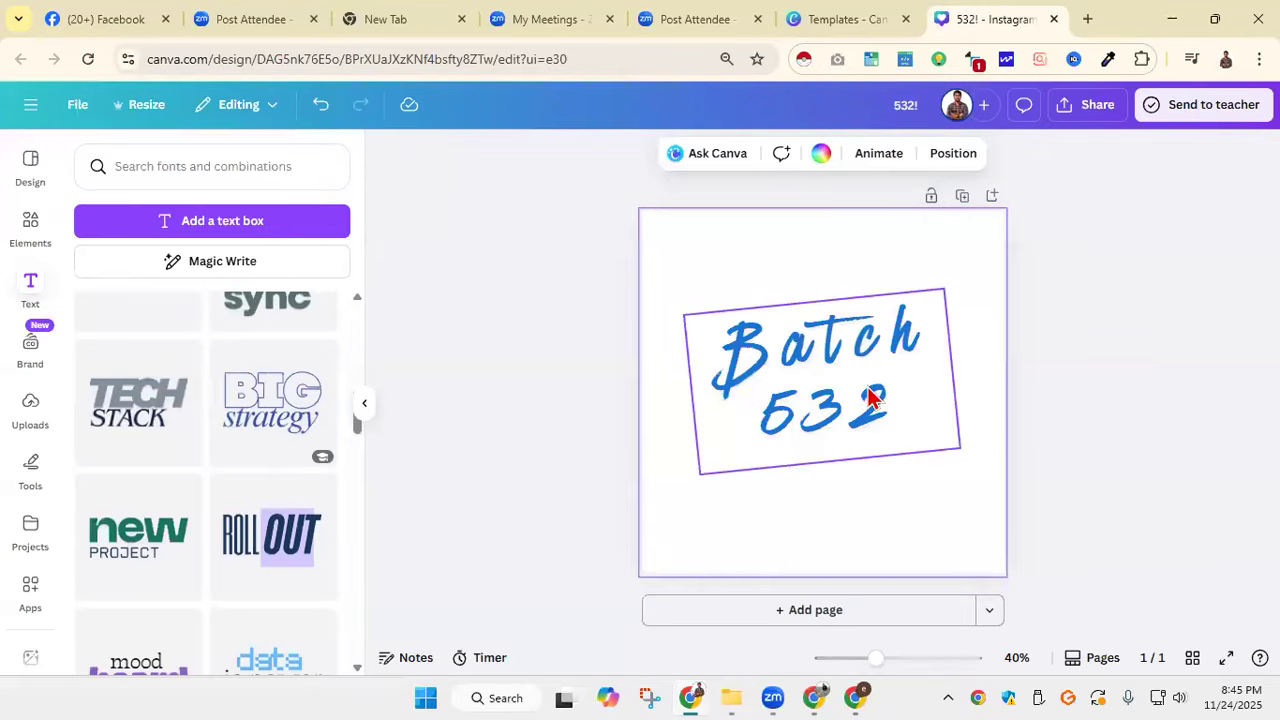
left_click(848, 452)
left_click(896, 462)
left_click(857, 418)
key("Delete")
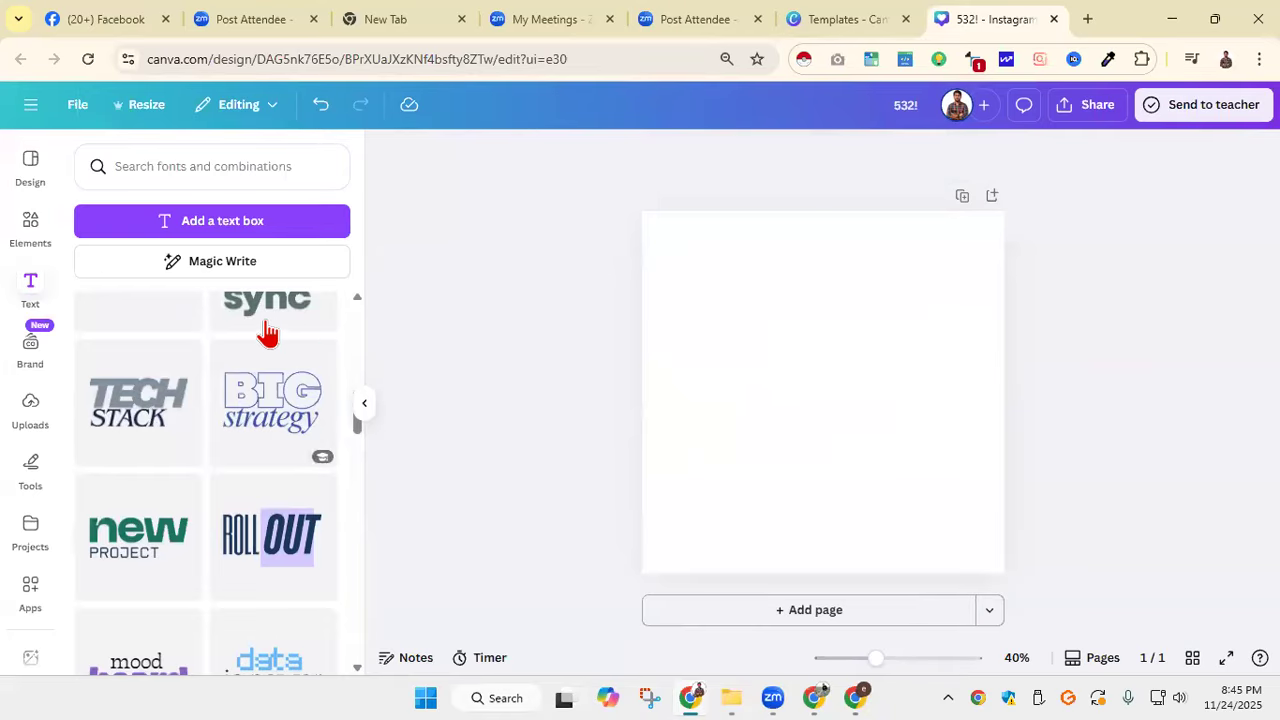
Step: Add a new plain text box to the empty page and enlarge its font size to 64
scroll(200, 310, "up", 5)
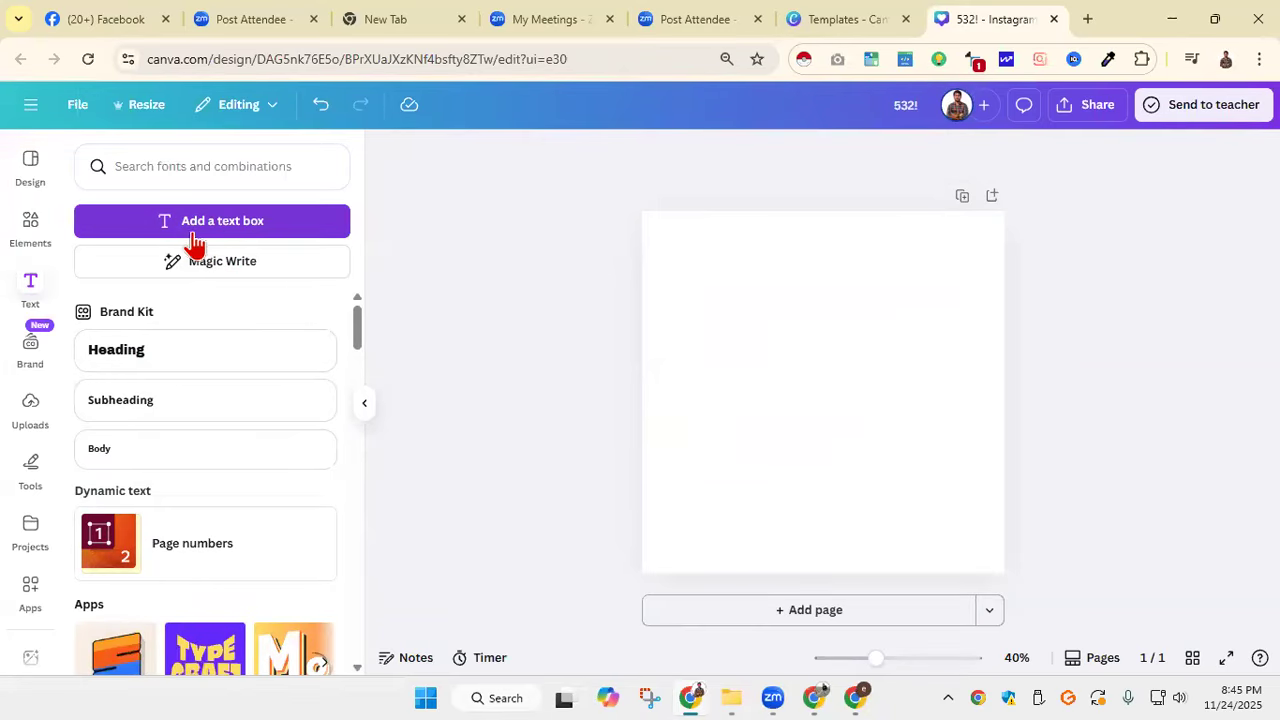
left_click(190, 240)
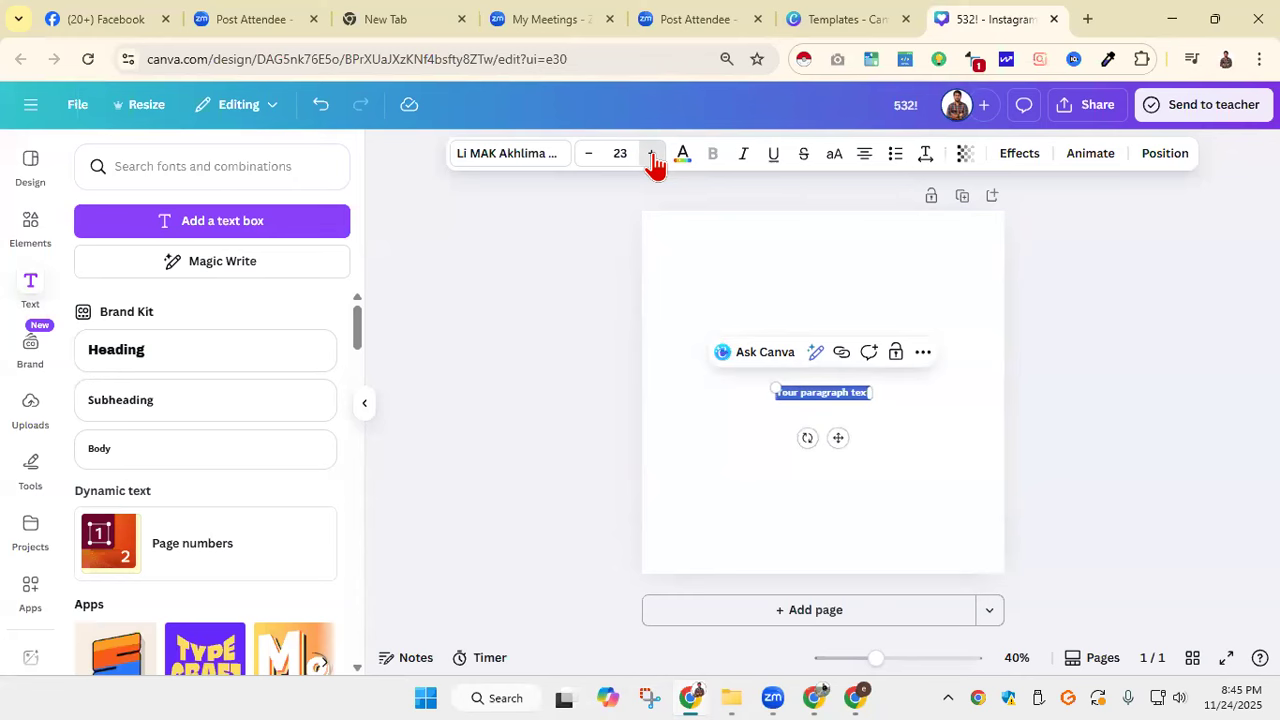
left_click_drag(652, 158, 652, 158)
left_click(652, 158)
left_click(652, 158)
left_click(652, 158)
left_click(652, 158)
left_click(652, 158)
left_click(652, 158)
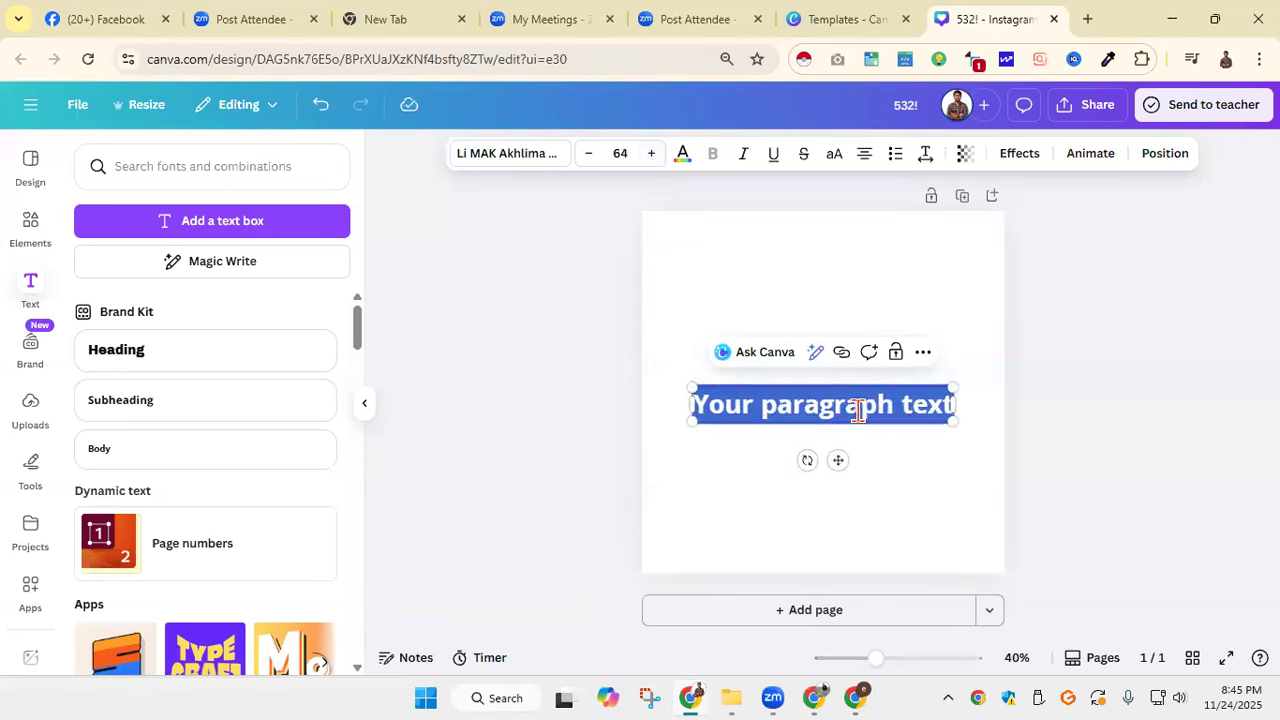
Step: Change the font of the "Your paragraph text" box to Lazydog and browse further down the font list
left_click(510, 153)
scroll(298, 425, "down", 20)
left_click(298, 425)
scroll(298, 425, "down", 10)
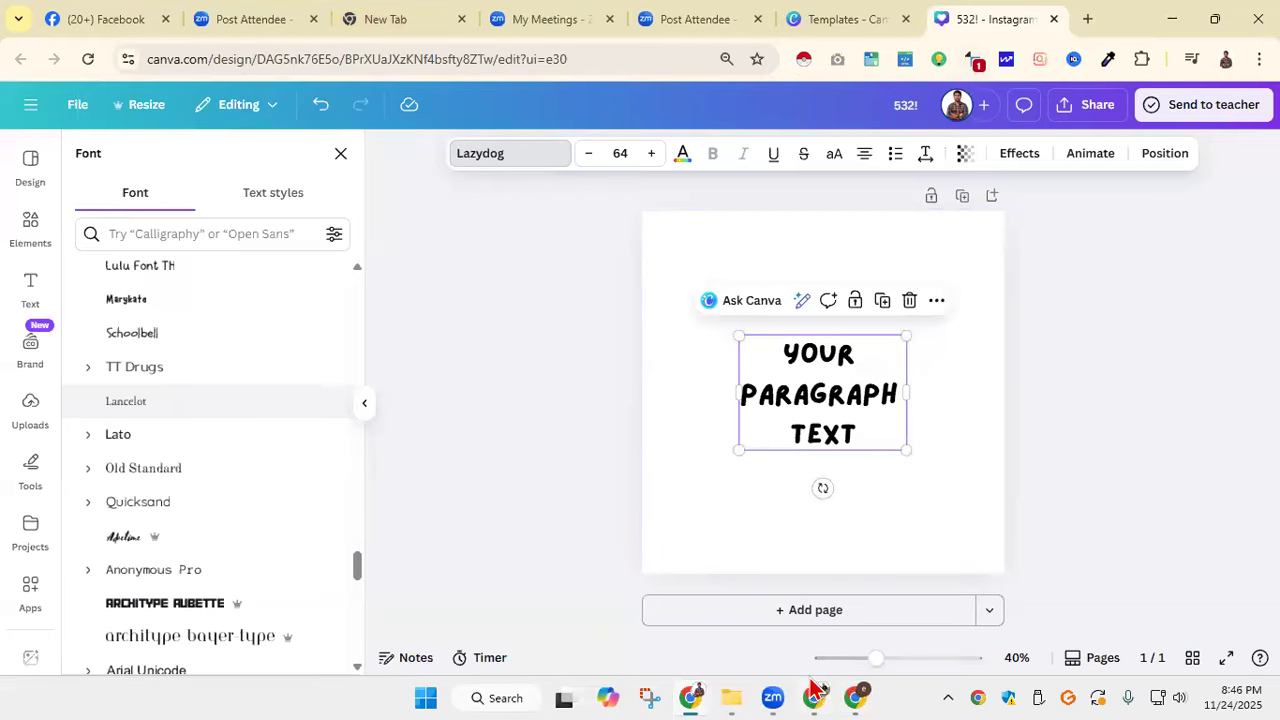
left_click(777, 687)
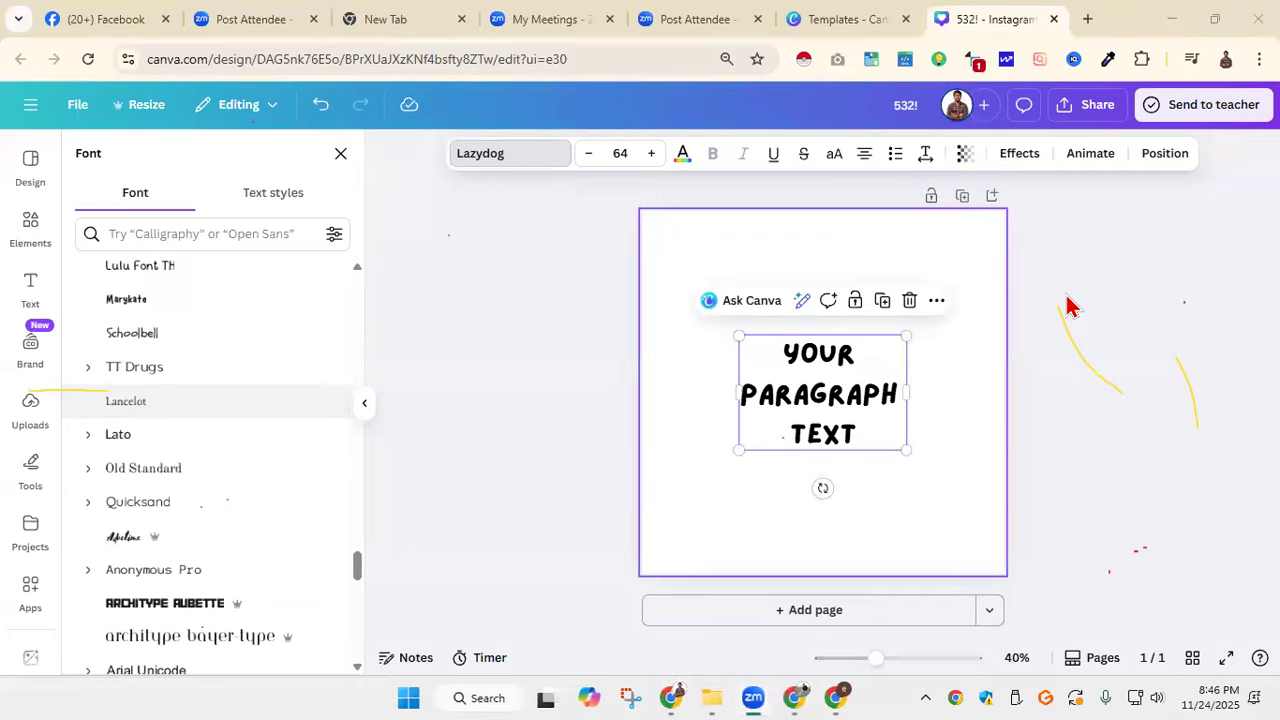
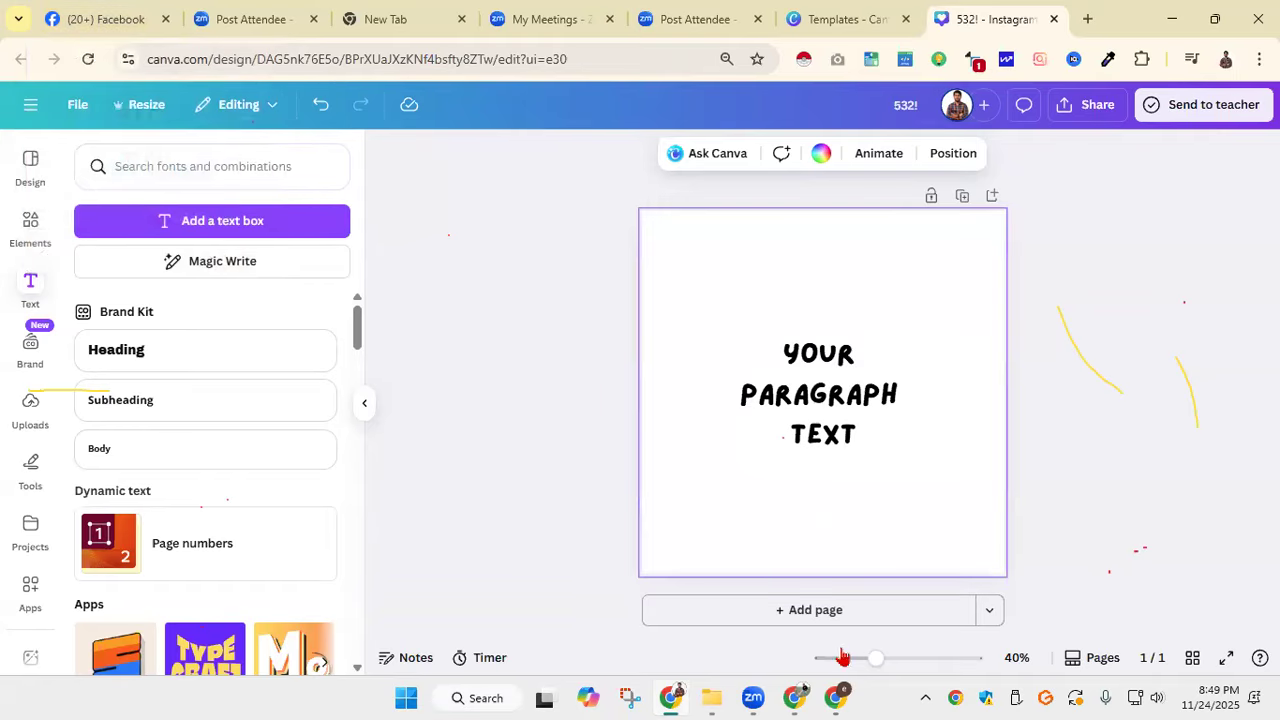
Step: Switch to the second browser profile's Canva window and create a new Flyer (Portrait) design, 210 × 297 mm
left_click(834, 697)
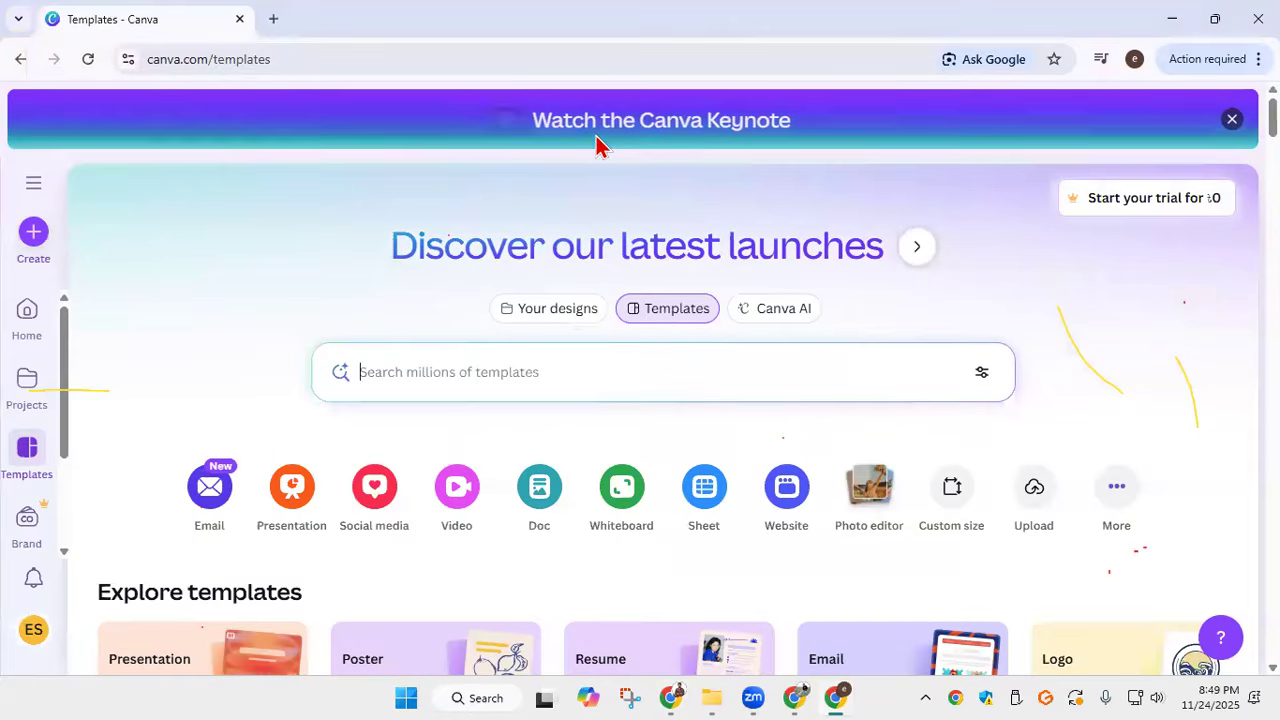
scroll(442, 270, "down", 2)
scroll(442, 270, "down", 20)
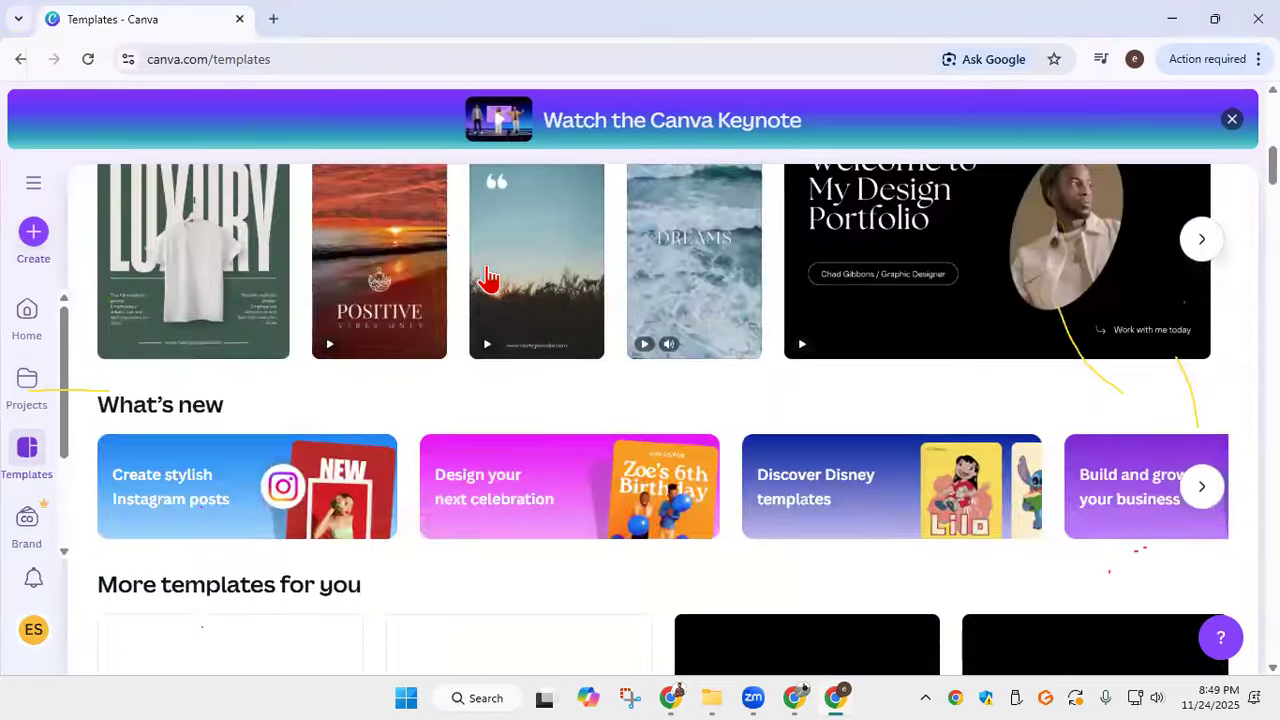
scroll(478, 298, "up", 20)
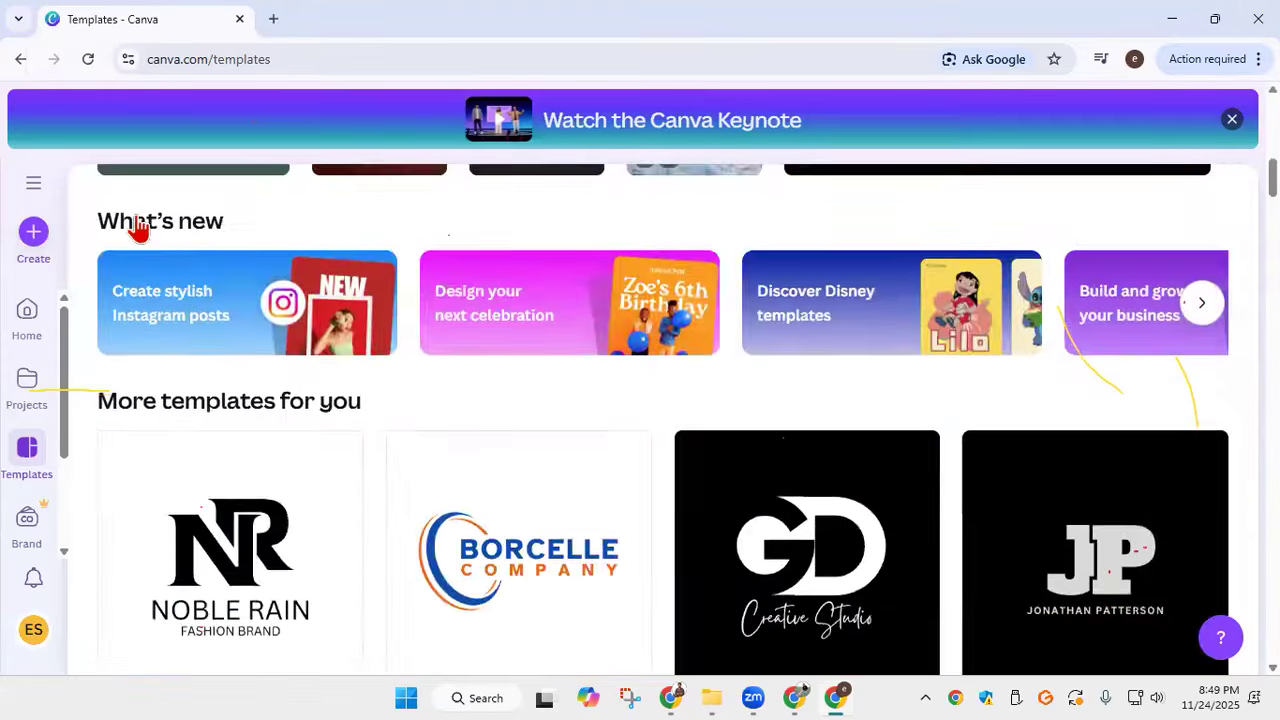
left_click(22, 230)
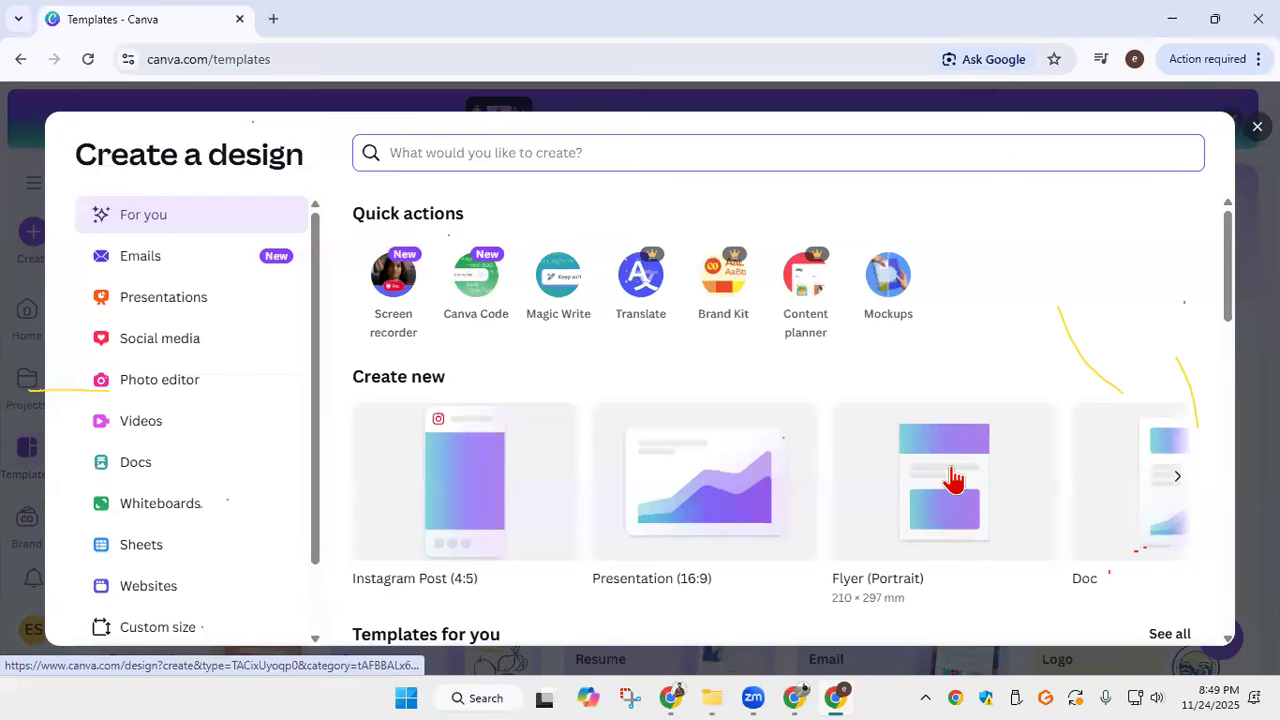
left_click(929, 491)
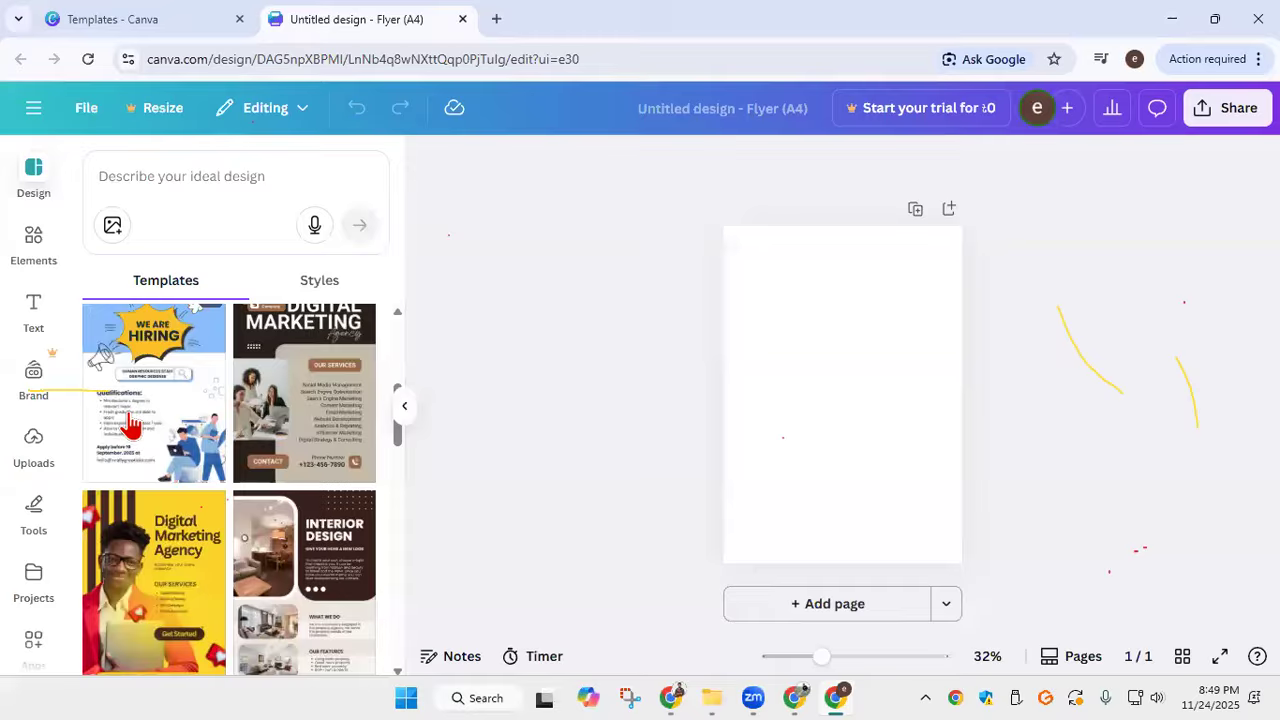
Step: Apply the Blue and White Illustrative We Are Hiring Flyer template to the page and replace it with the yellow and blue Job Fair template
left_click(131, 424)
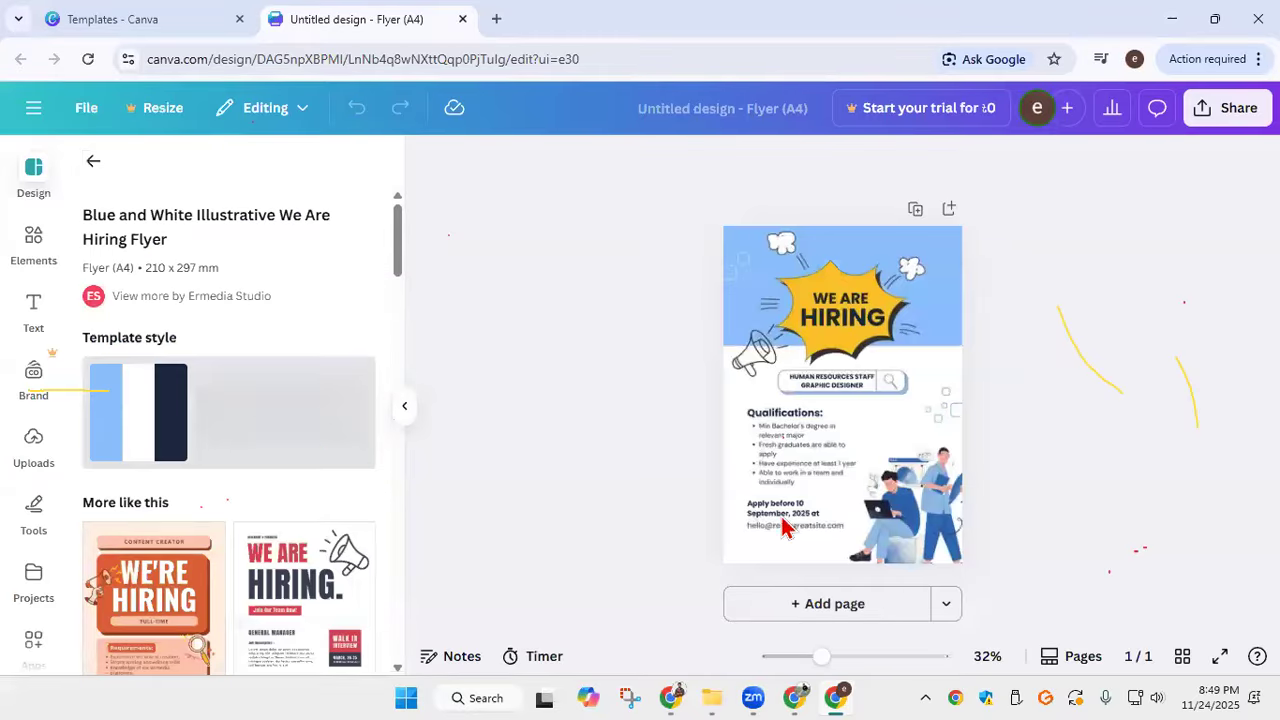
scroll(275, 437, "down", 5)
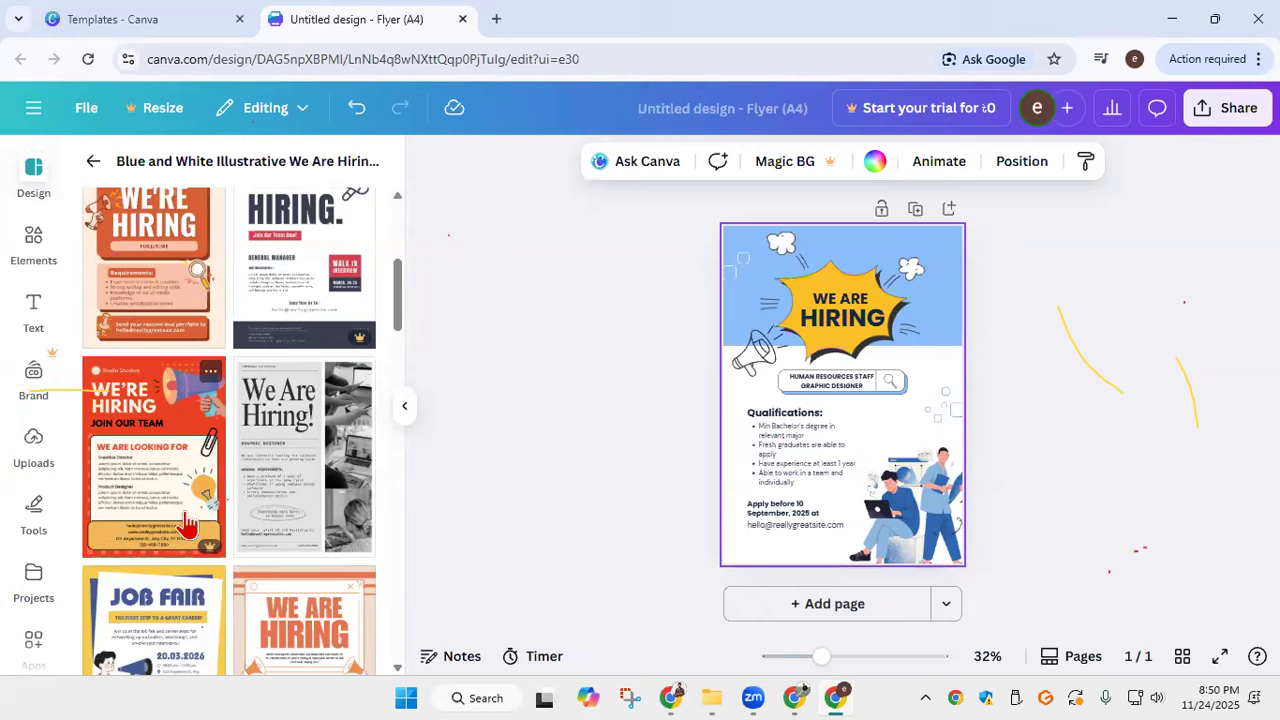
scroll(240, 540, "down", 4)
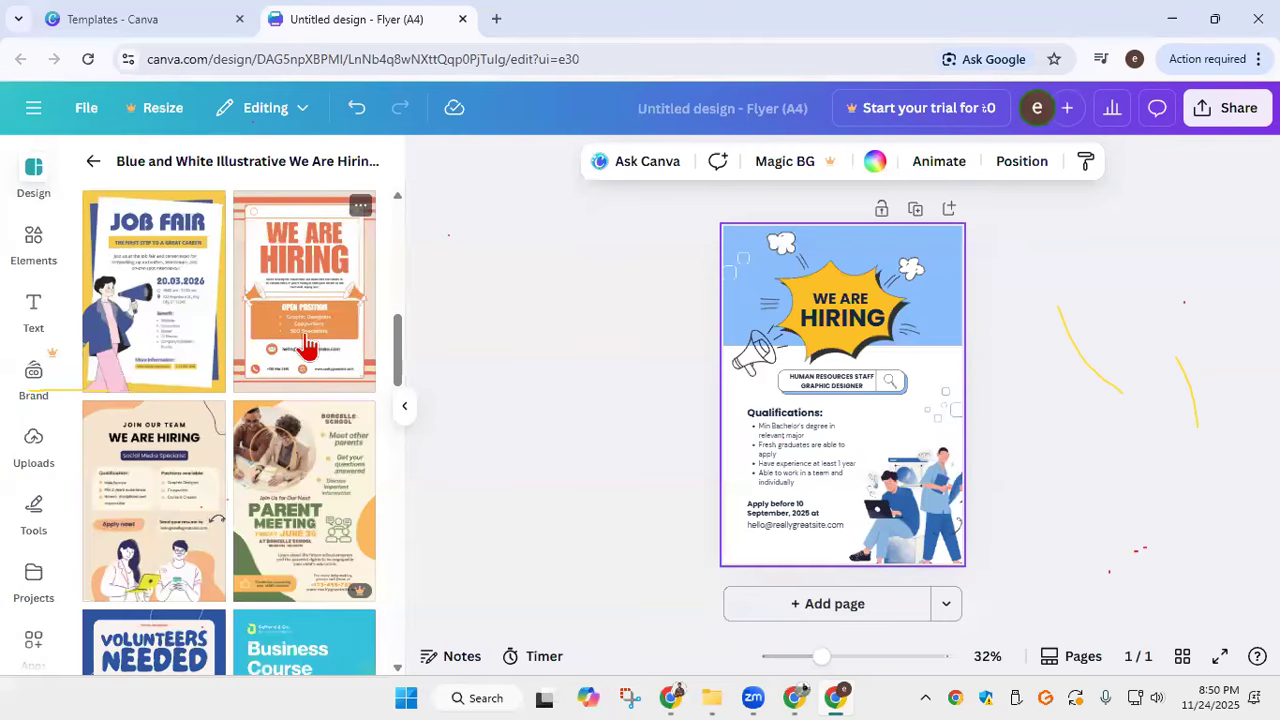
left_click(128, 337)
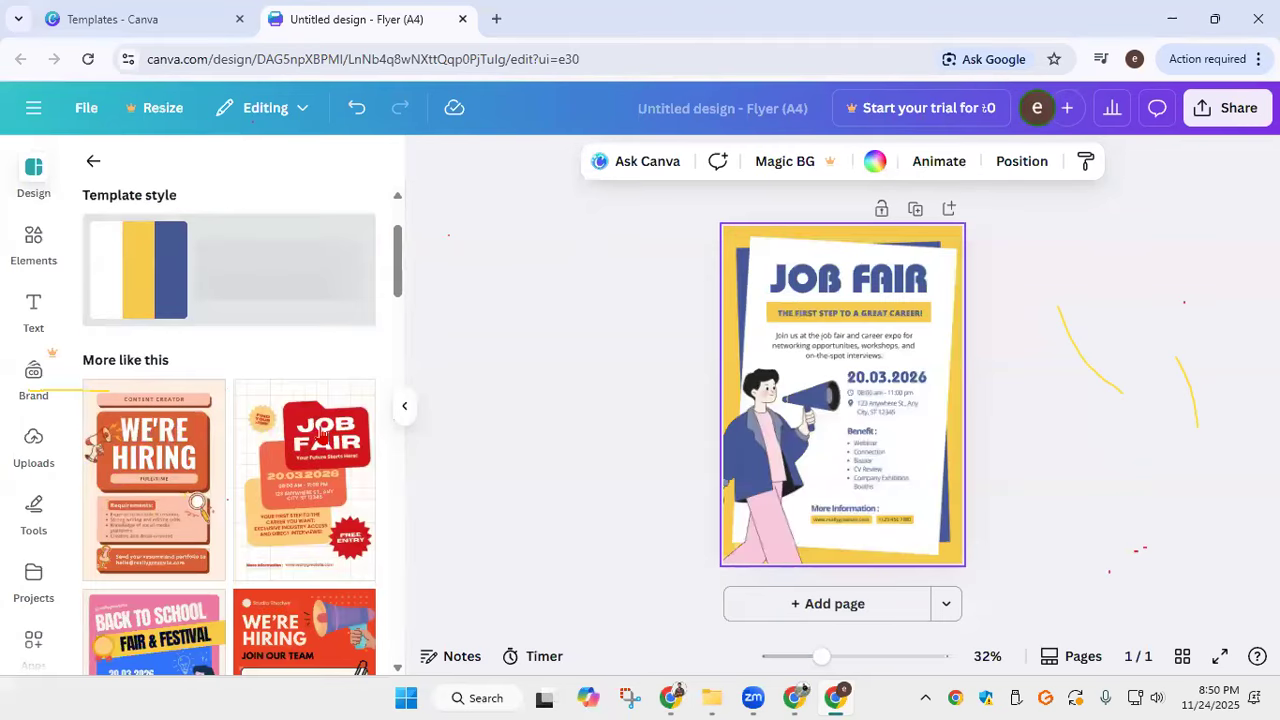
scroll(322, 435, "down", 8)
scroll(208, 426, "down", 2)
scroll(211, 426, "up", 6)
Step: Look through the element categories and examine the Shapes collection, including clouds, hearts, banners, basic shapes and polygons
left_click(40, 250)
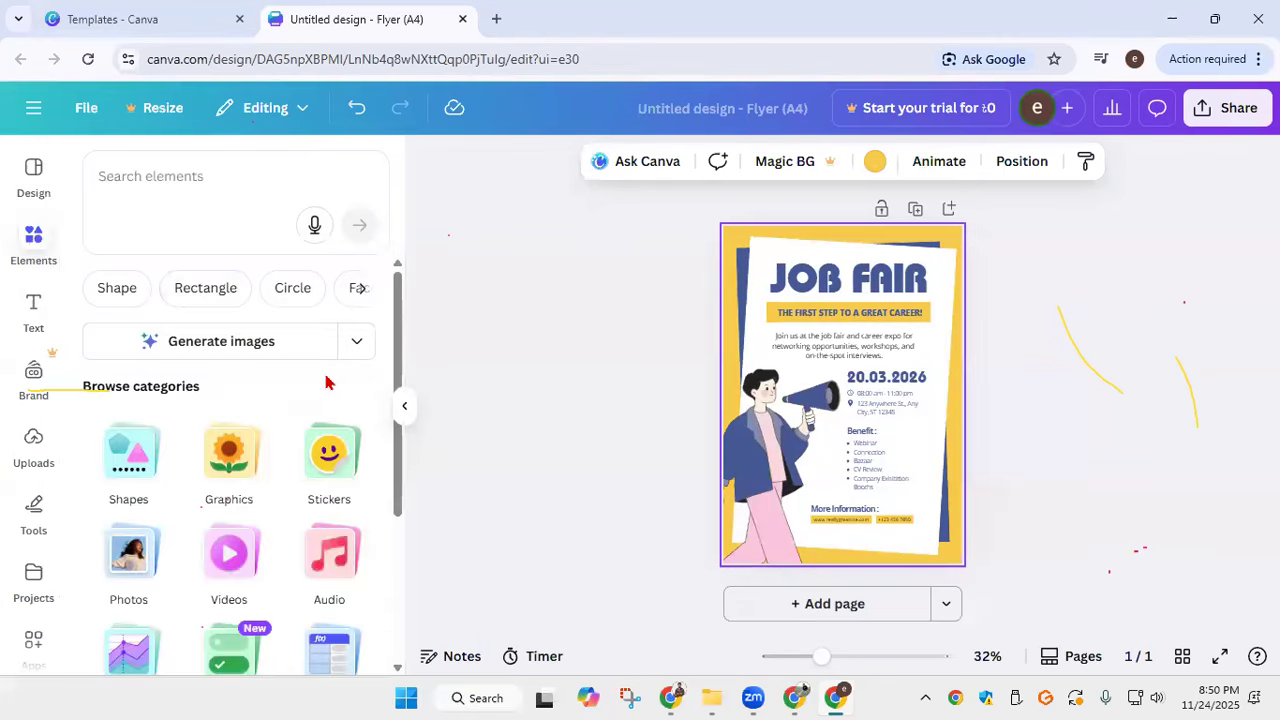
scroll(322, 370, "down", 3)
scroll(322, 370, "up", 3)
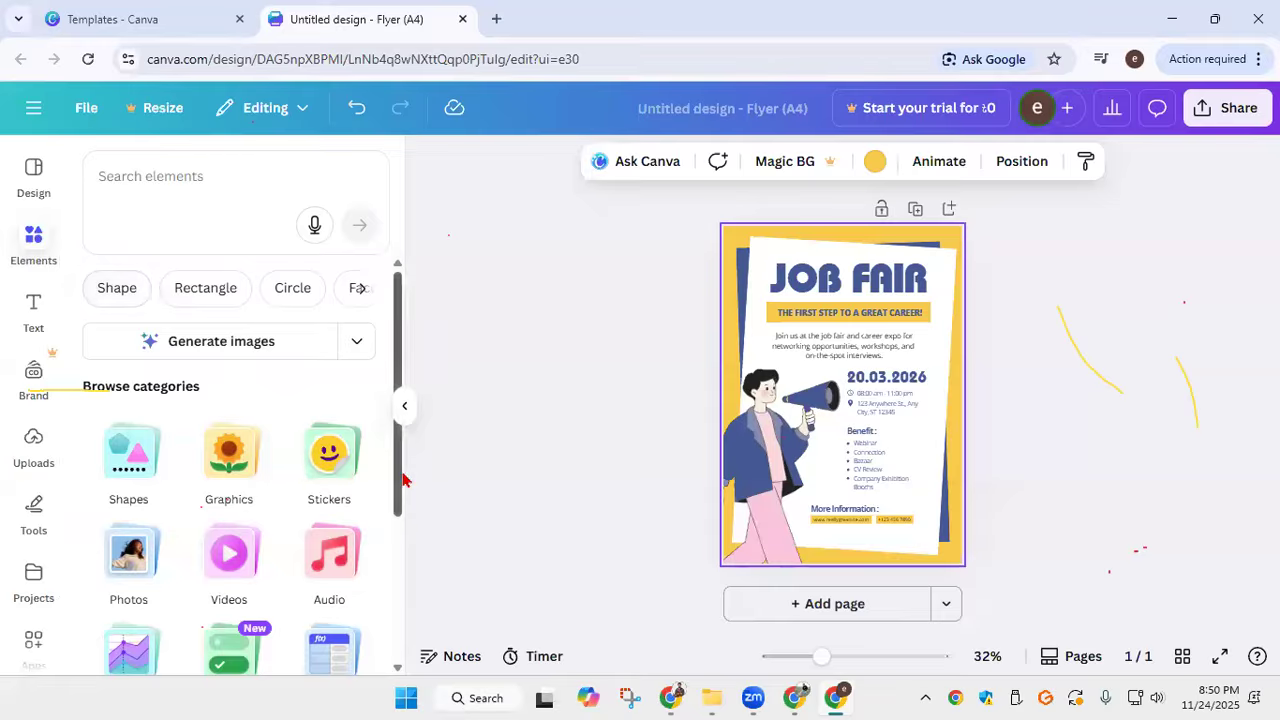
left_click(128, 455)
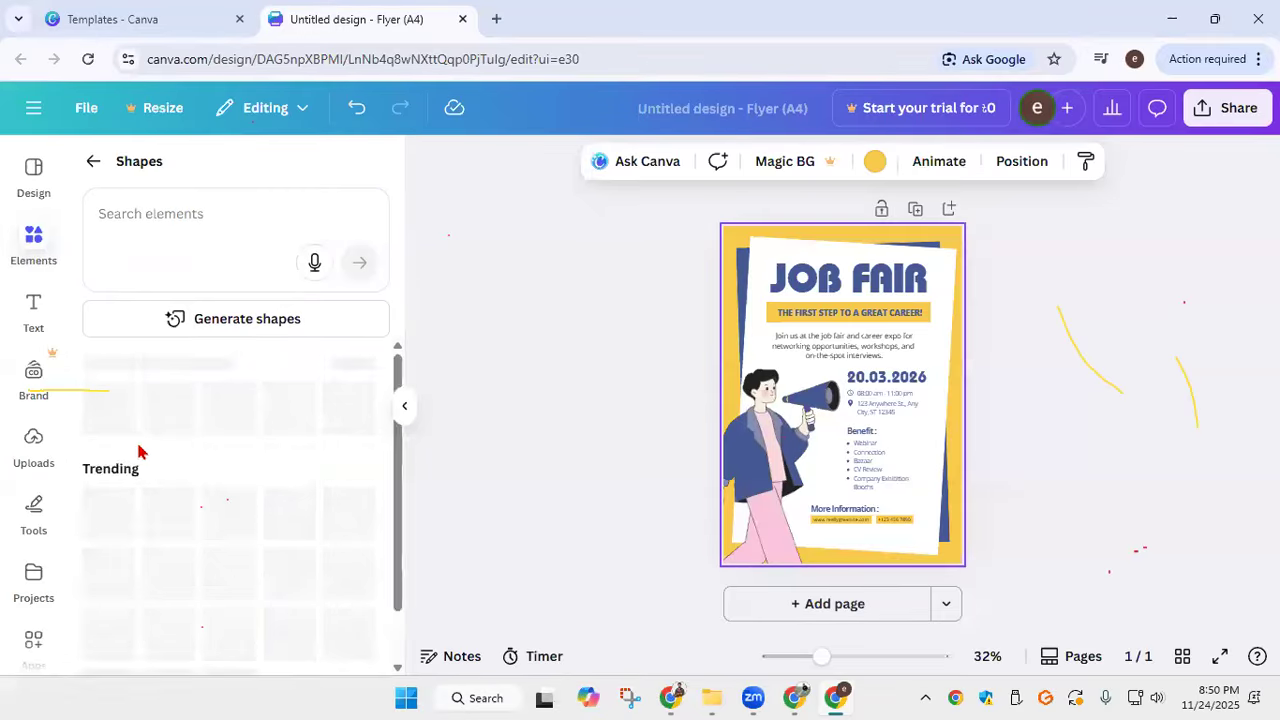
scroll(283, 405, "down", 15)
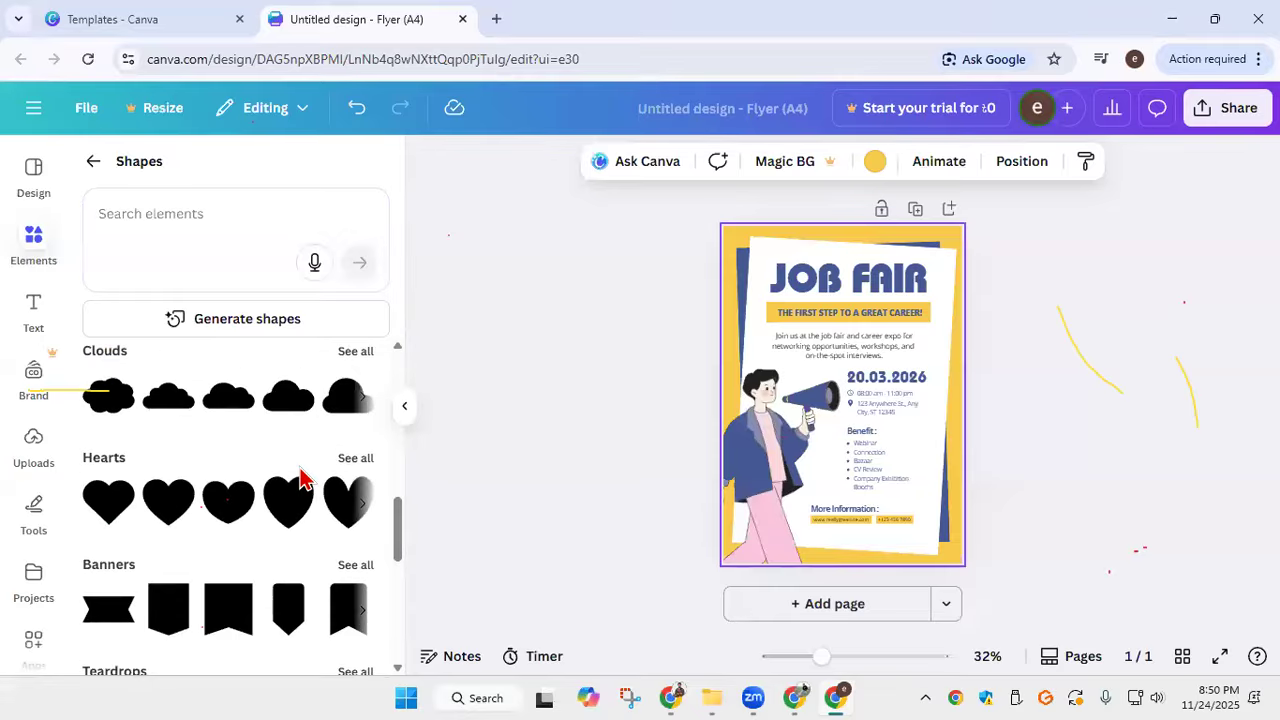
scroll(297, 467, "up", 15)
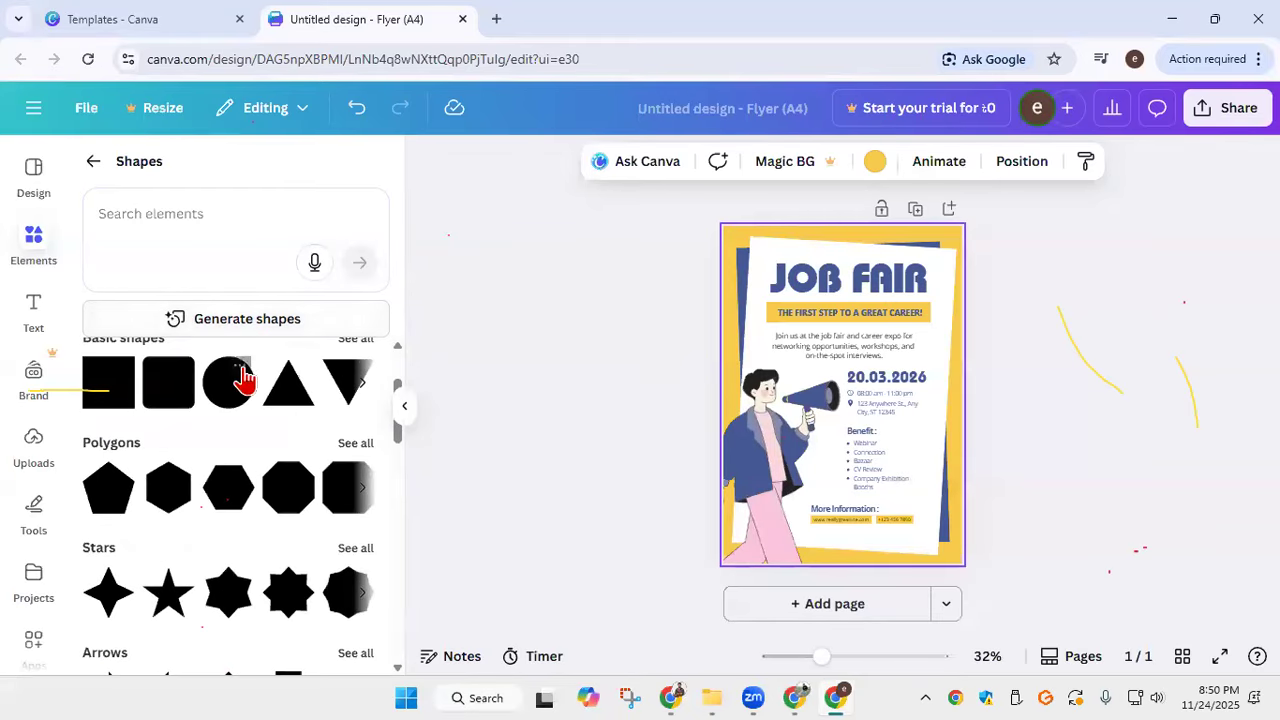
left_click(93, 161)
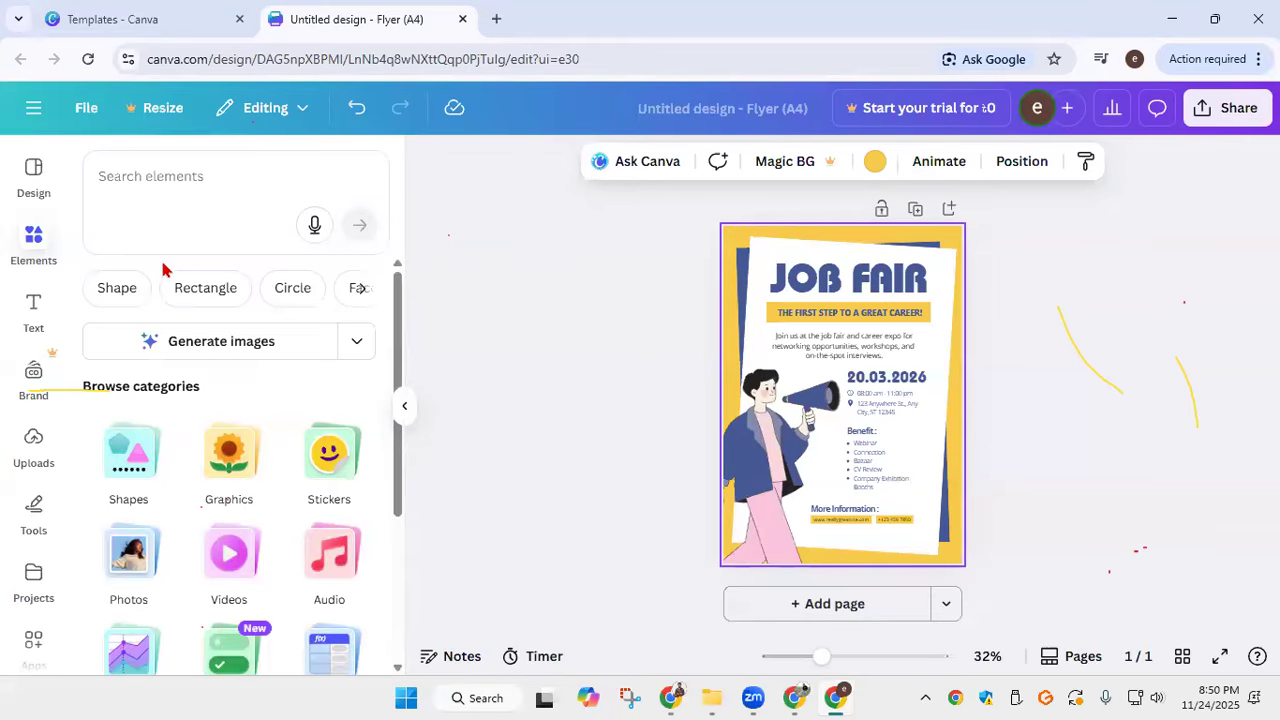
Step: Search the elements for Shape, examine which graphics carry the premium crown mark, and clear the search
left_click(124, 288)
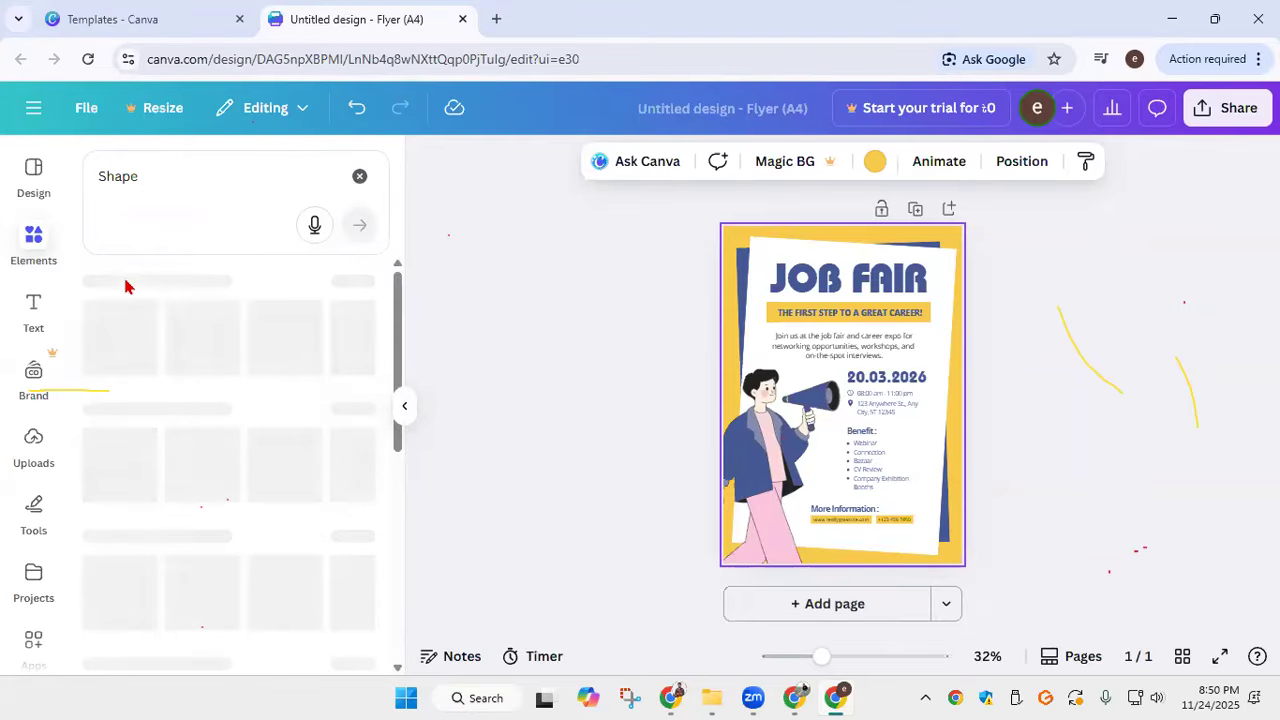
scroll(214, 423, "down", 5)
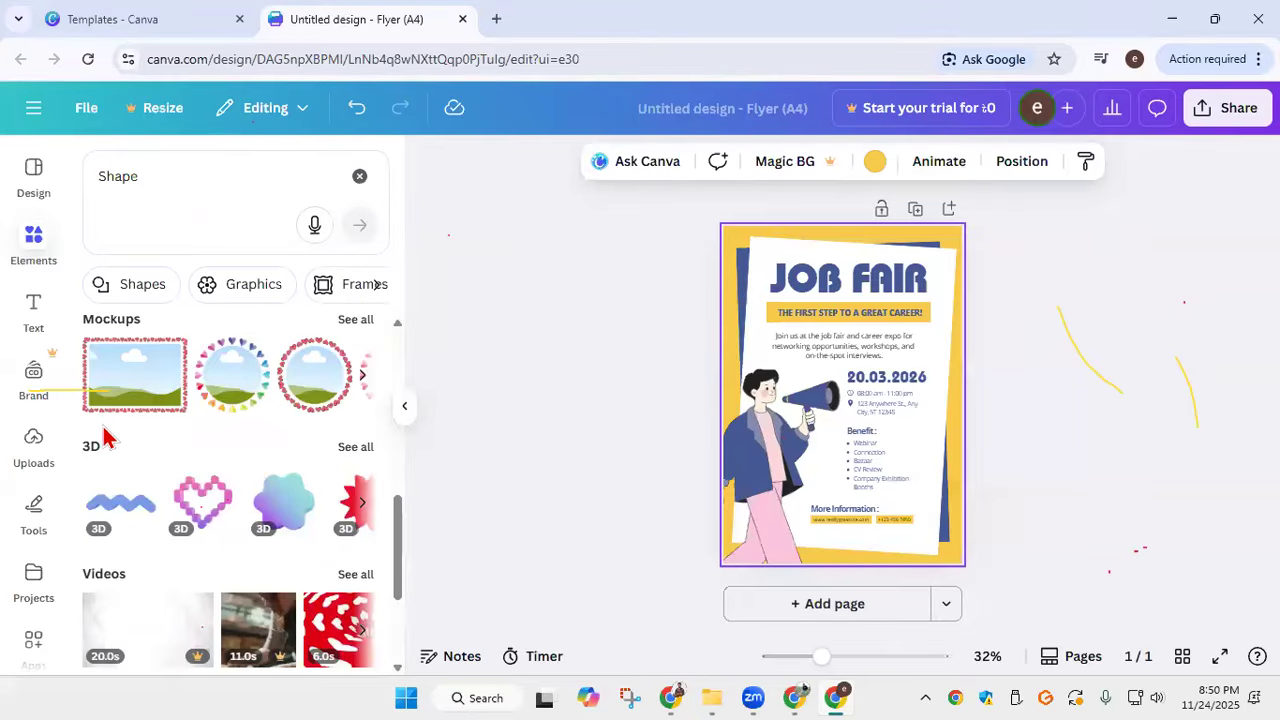
scroll(217, 443, "up", 4)
scroll(220, 450, "up", 1)
scroll(200, 490, "down", 1)
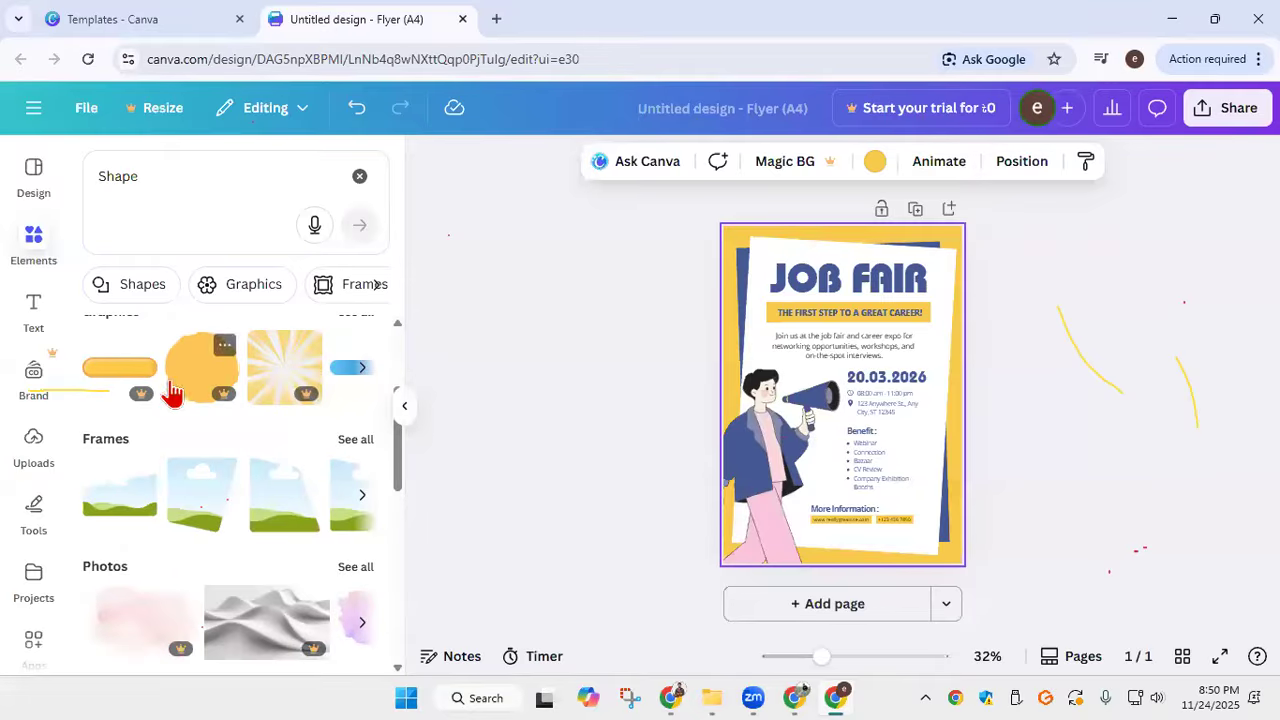
mouse_move(139, 396)
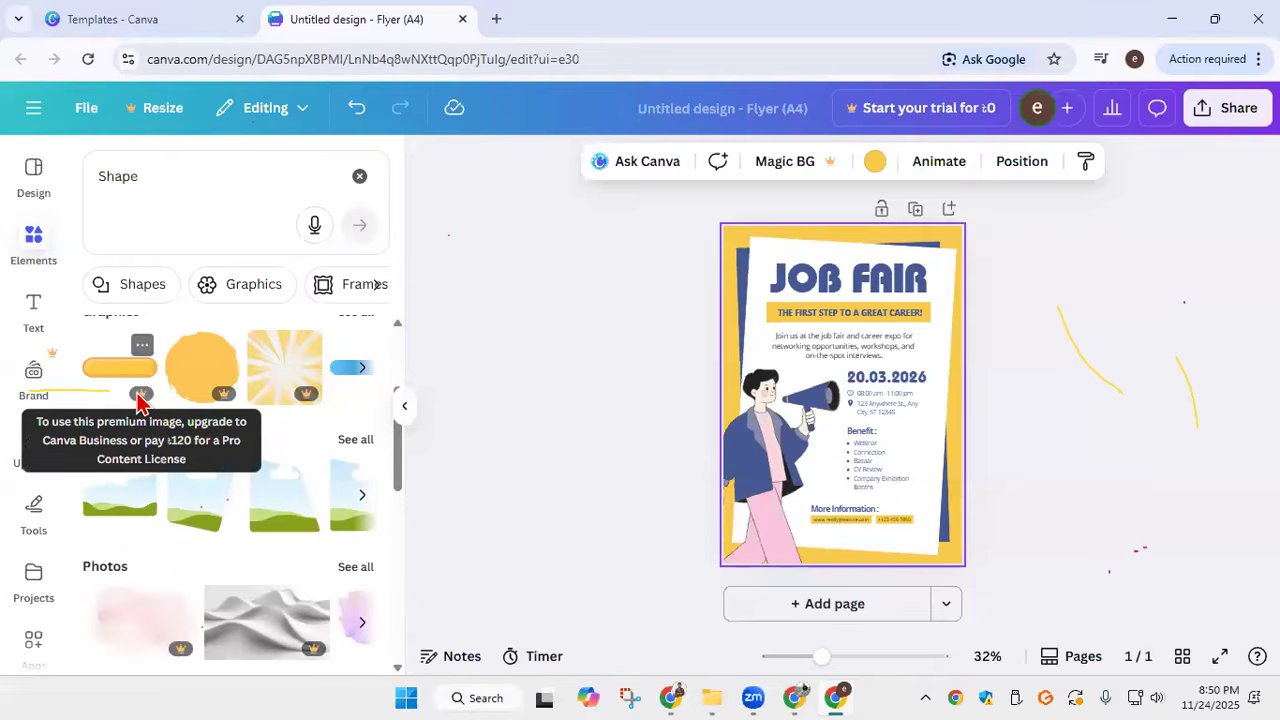
left_click(359, 176)
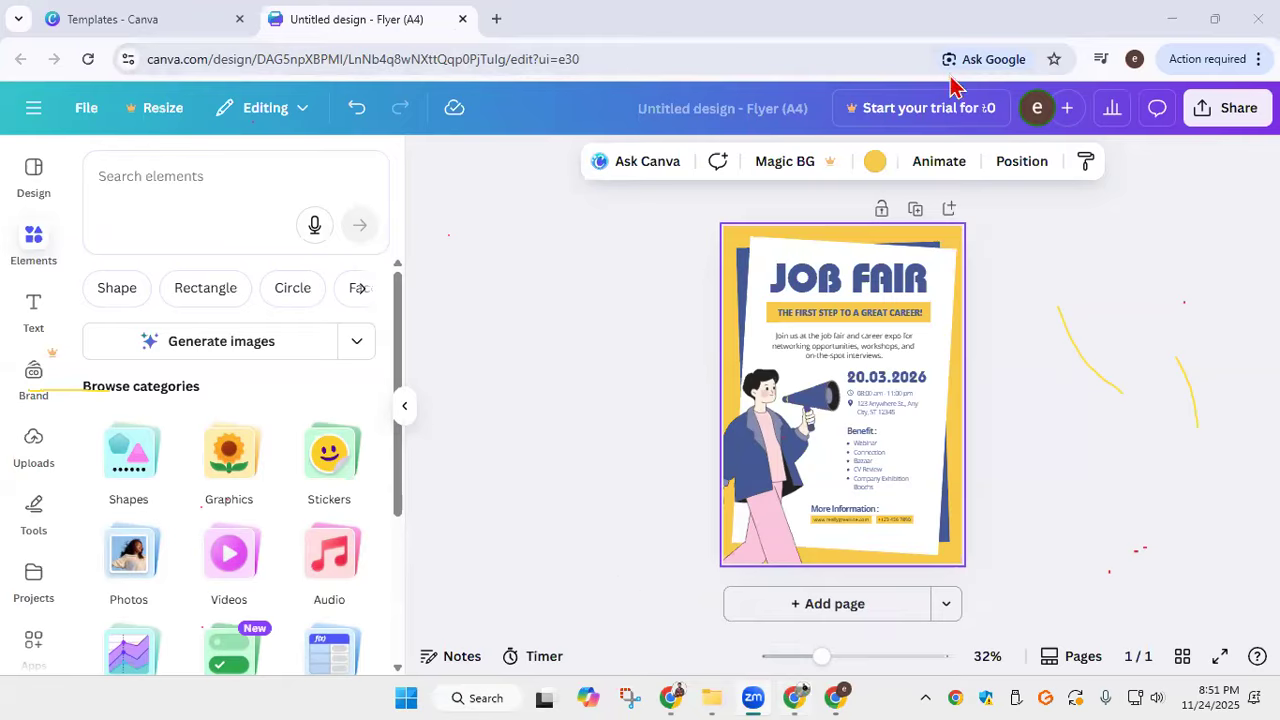
Step: Switch to the browser window with YouTube Studio and open the Class 21 Youtube Part 1 video's watch page from the channel content
mouse_move(794, 692)
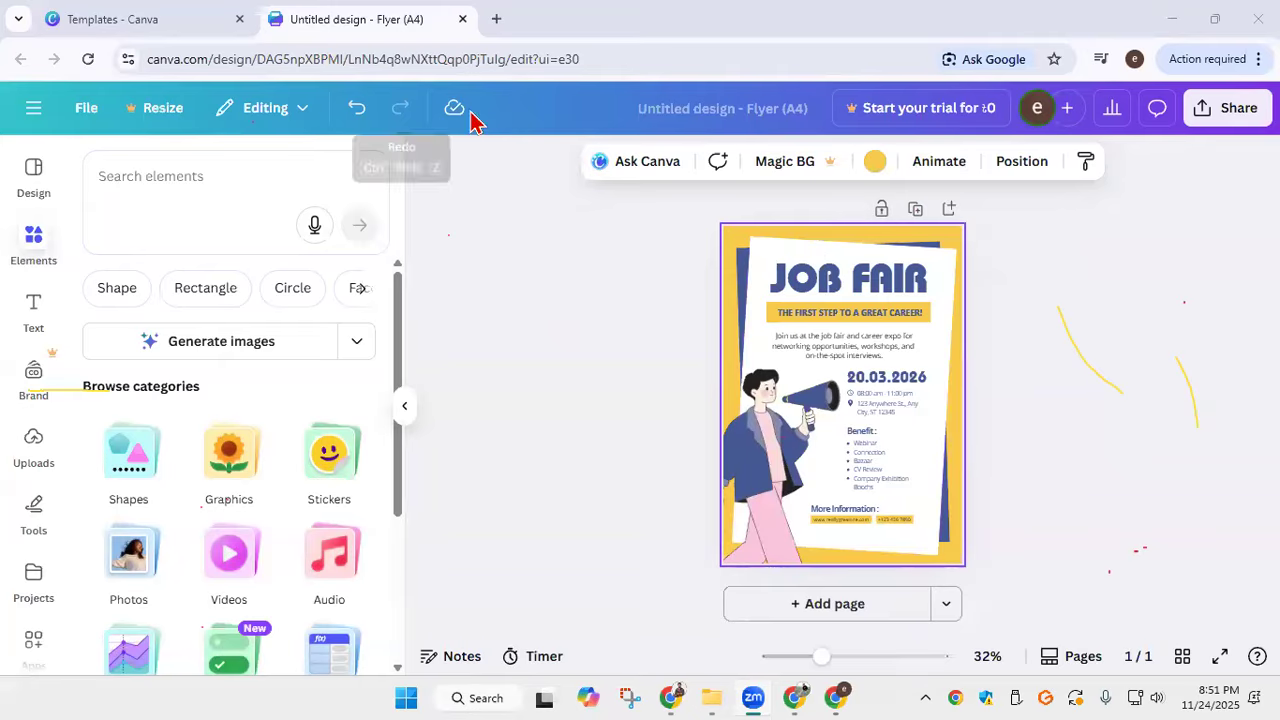
left_click(496, 18)
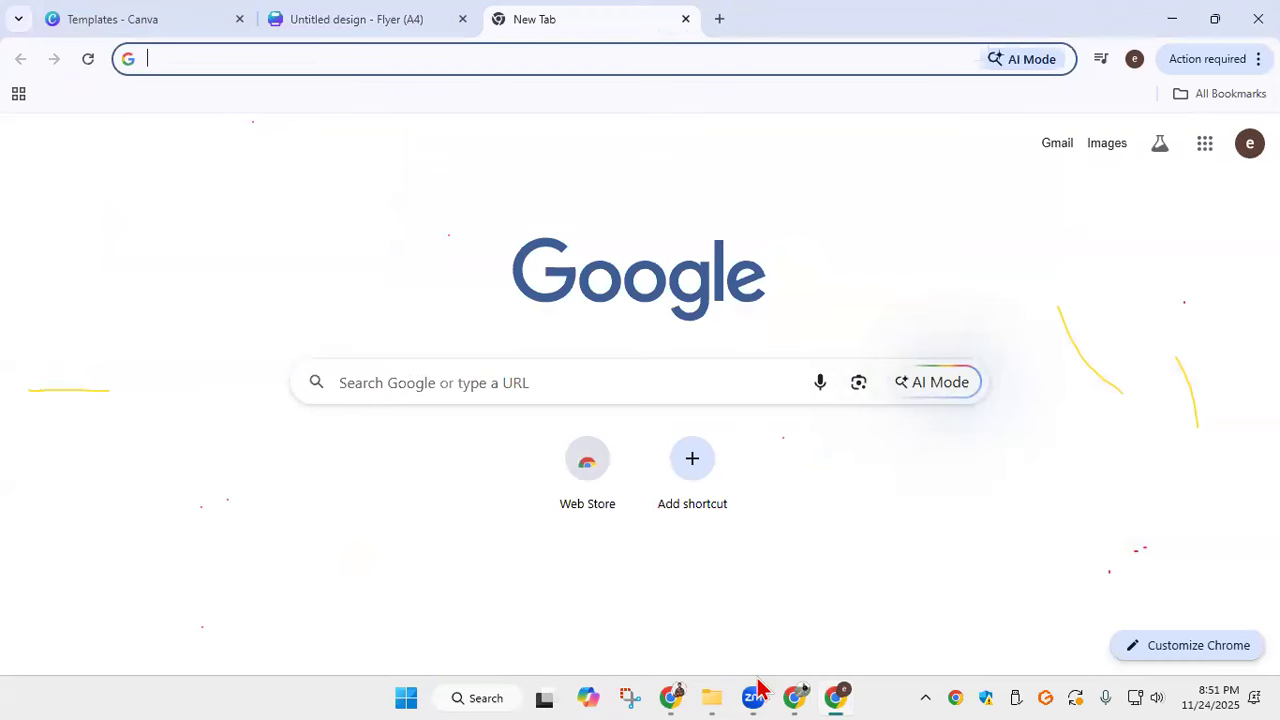
left_click(800, 688)
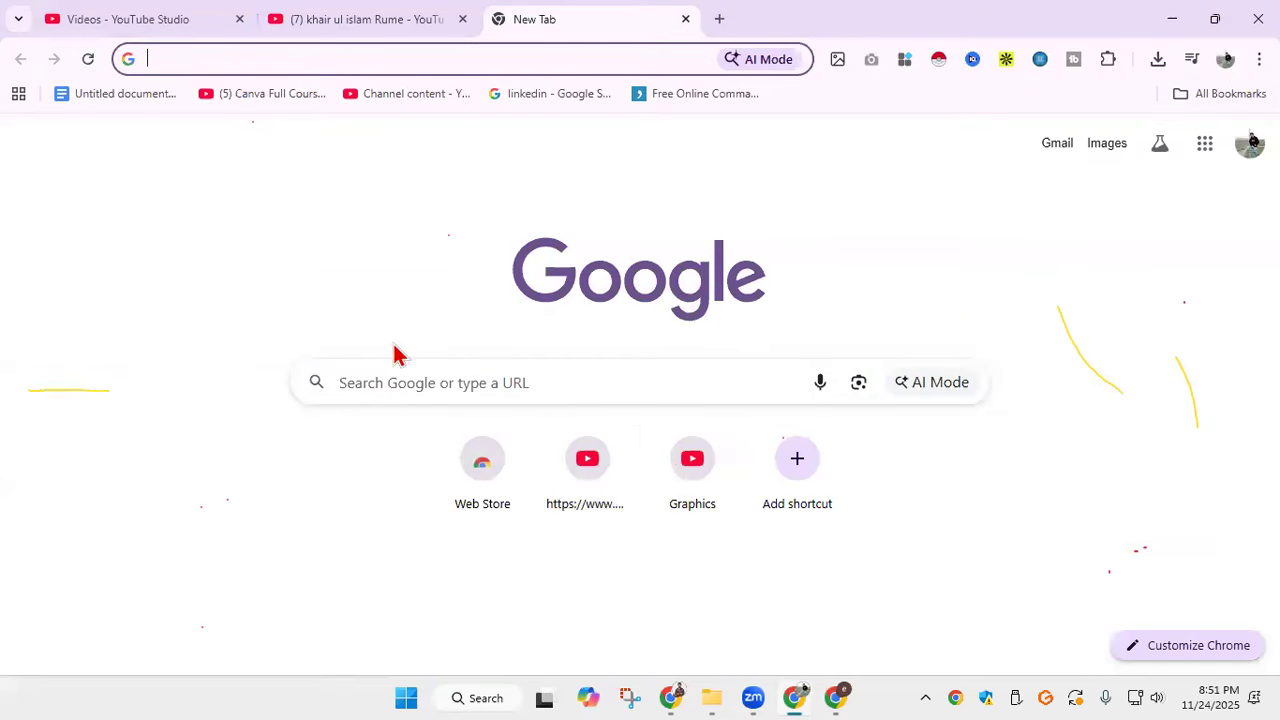
left_click(425, 98)
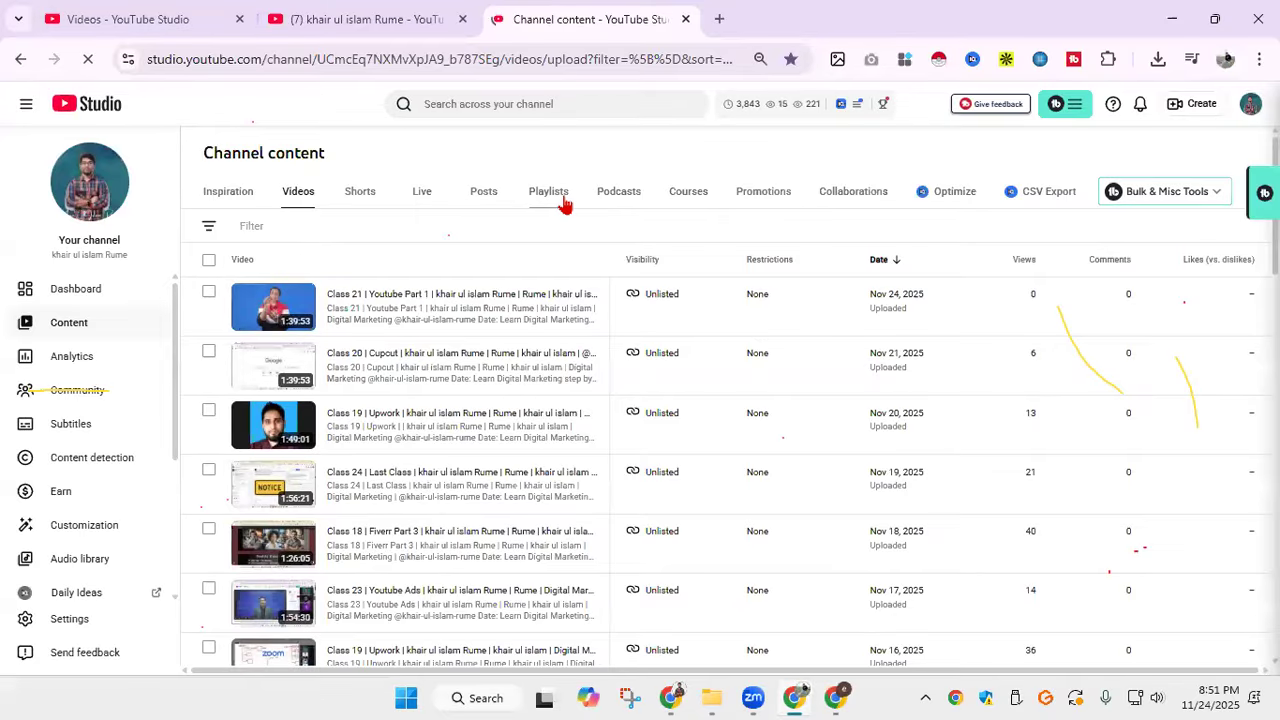
left_click(432, 294)
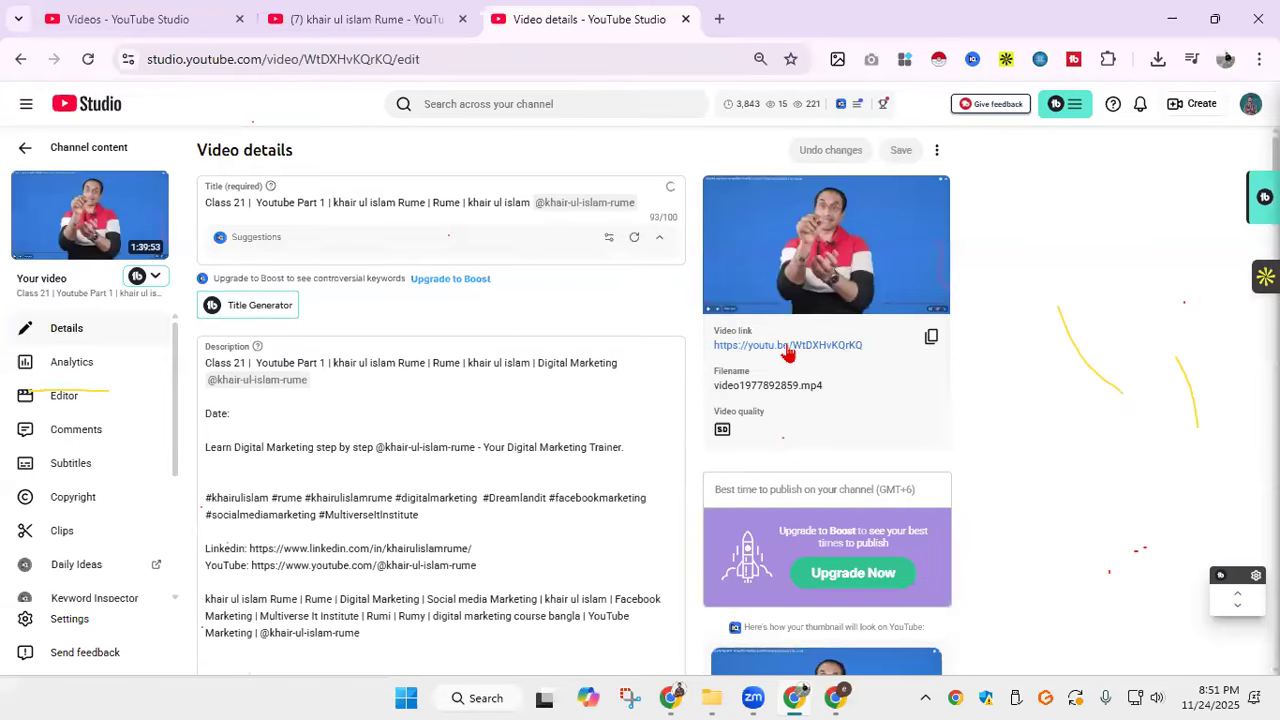
left_click(787, 346)
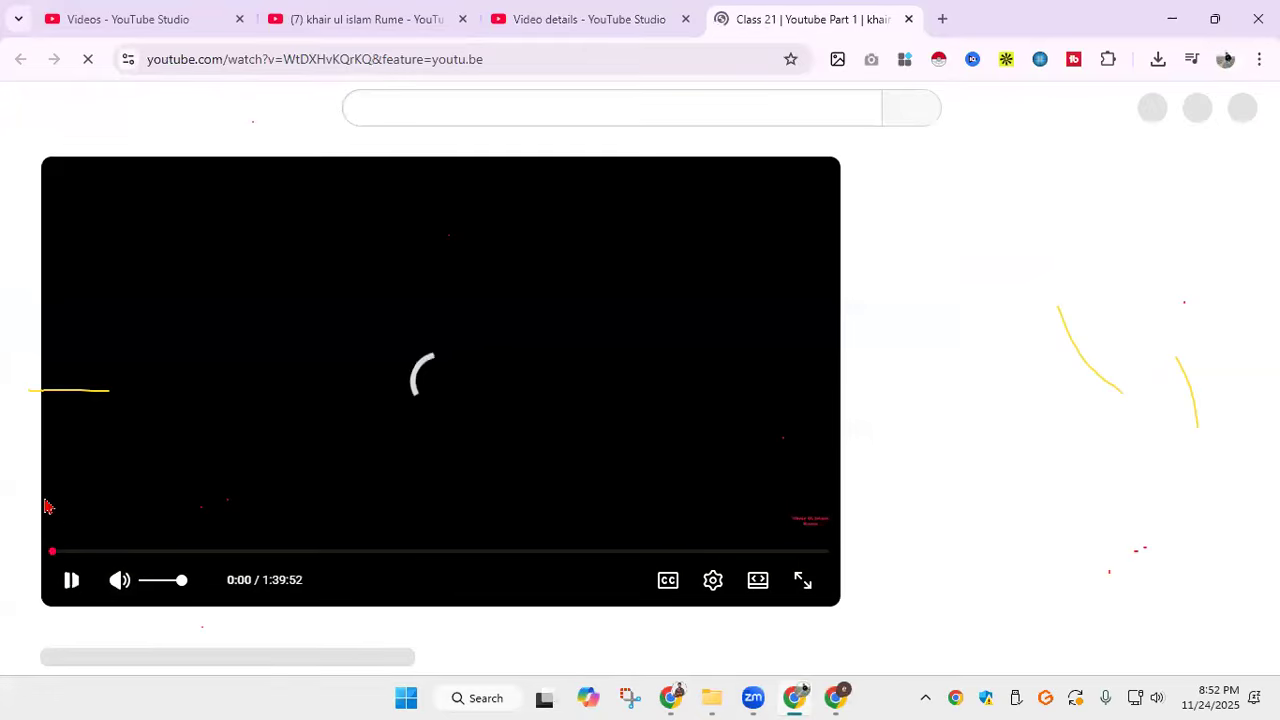
Step: Pause the class video at about 11:33 and set its playback speed to 0.5
left_click_drag(49, 558, 141, 560)
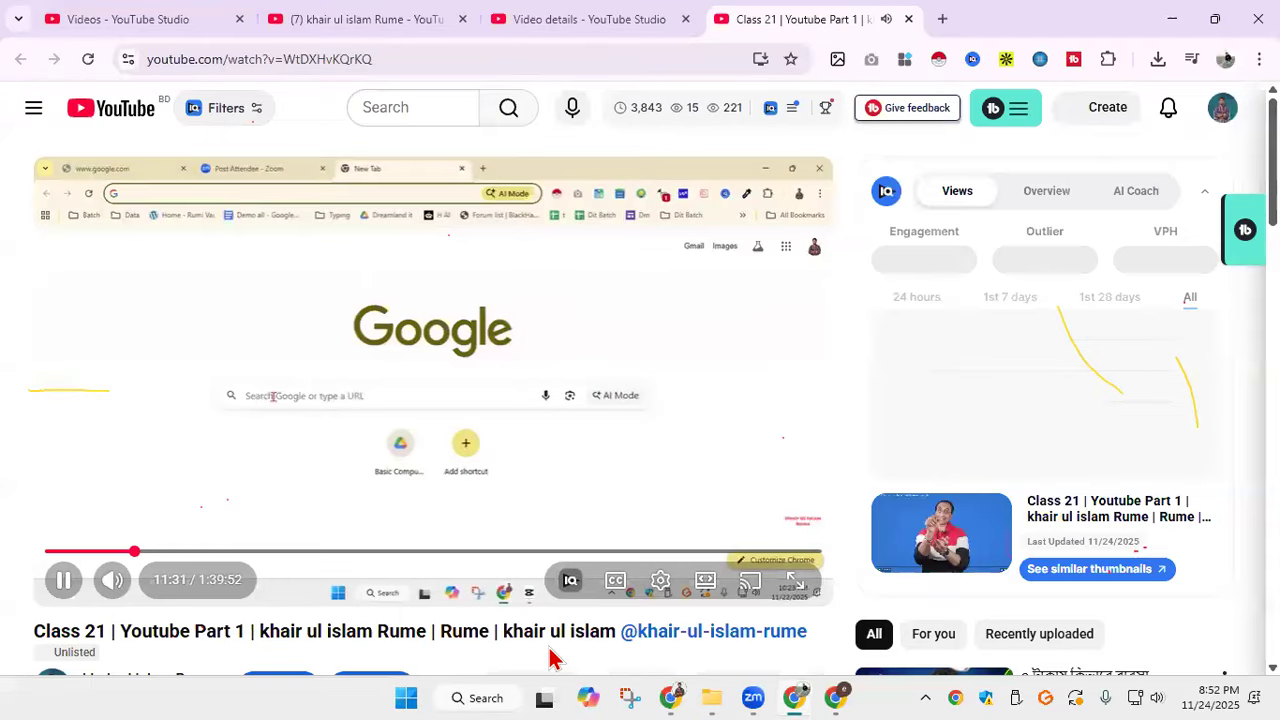
left_click(62, 594)
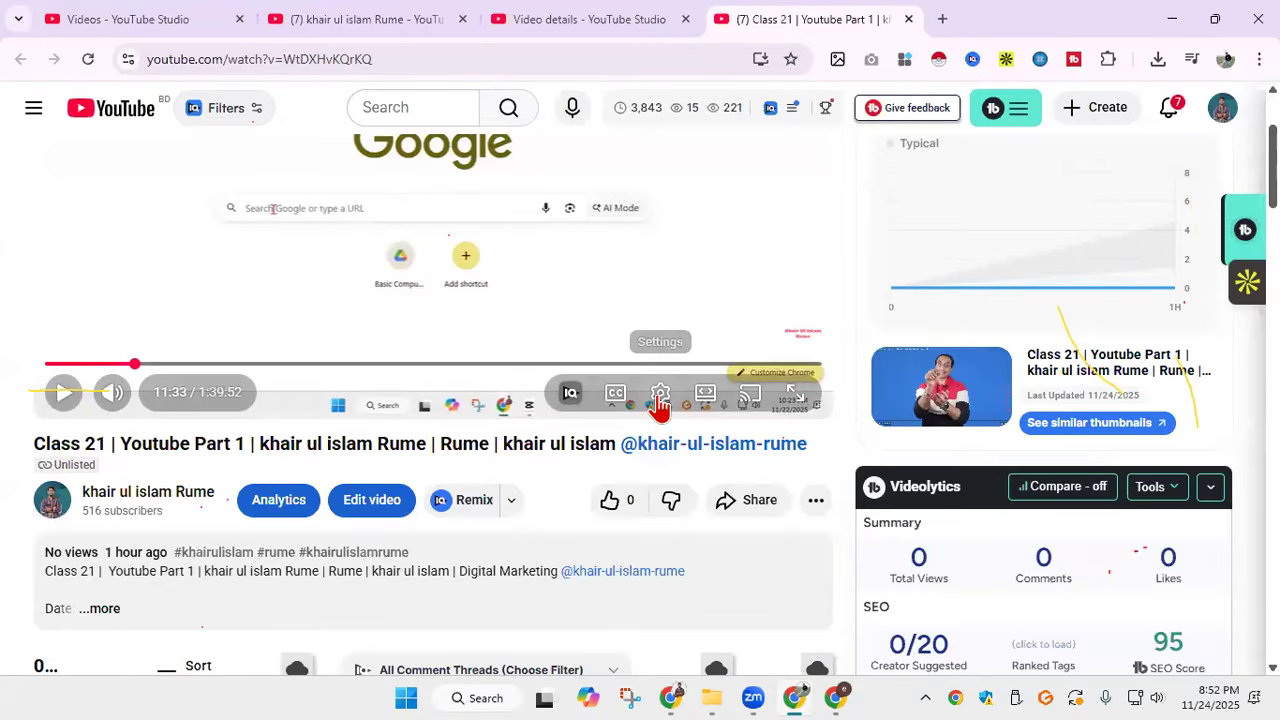
left_click(659, 400)
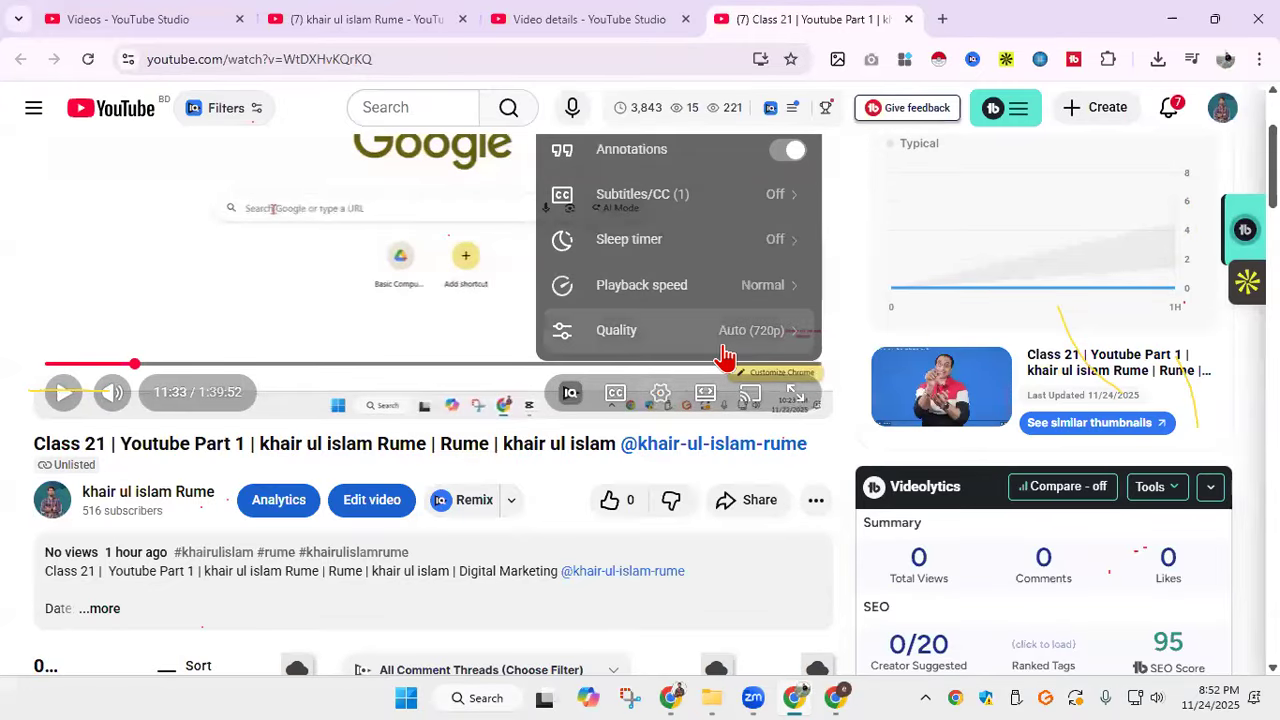
left_click(650, 285)
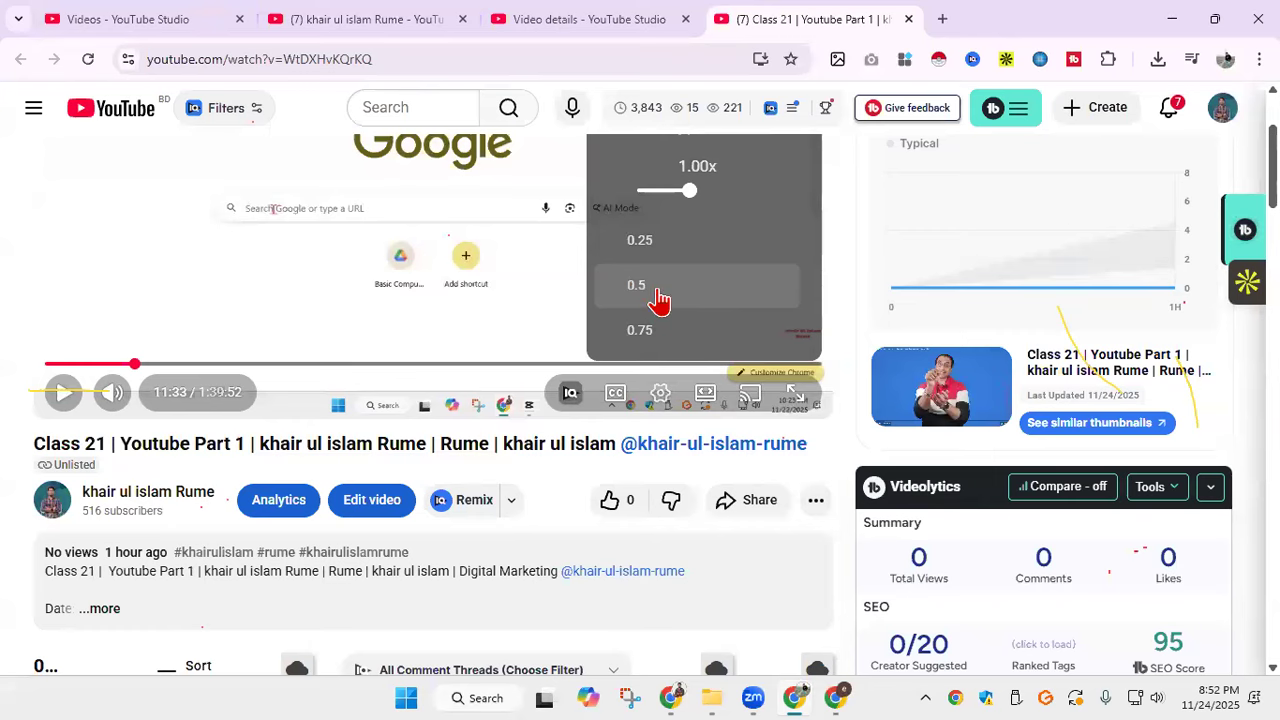
left_click(660, 290)
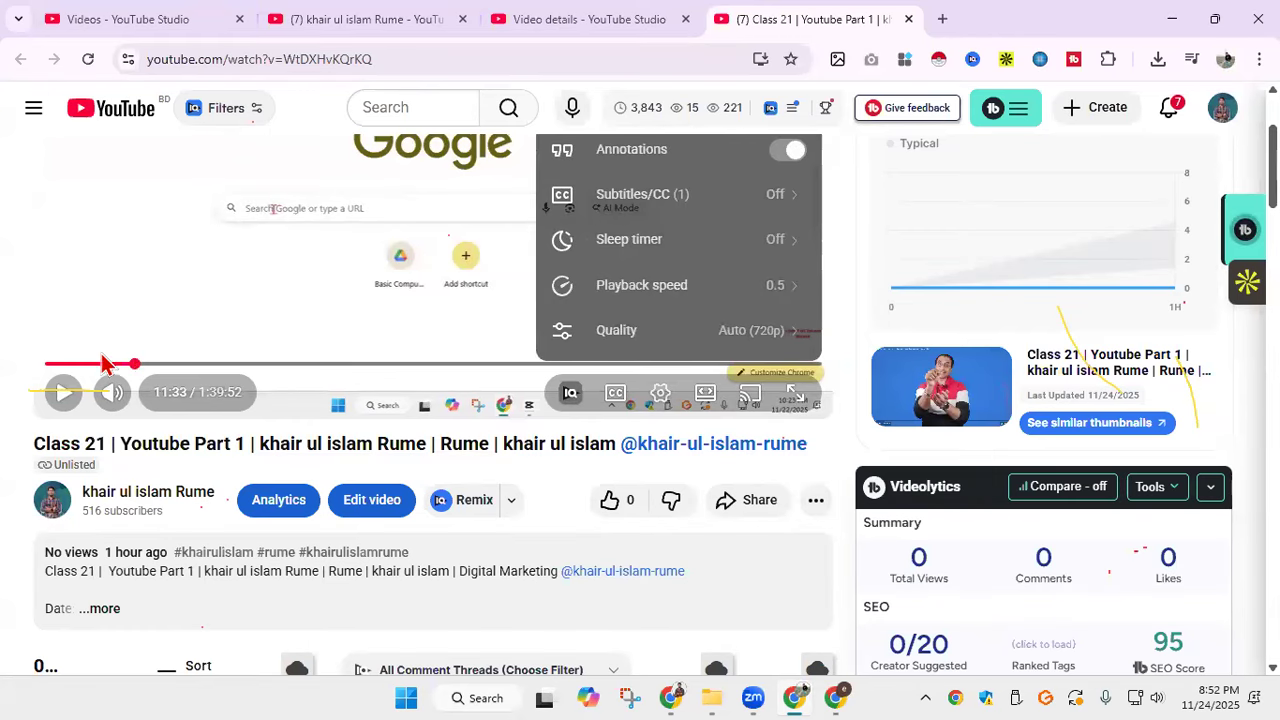
left_click(23, 343)
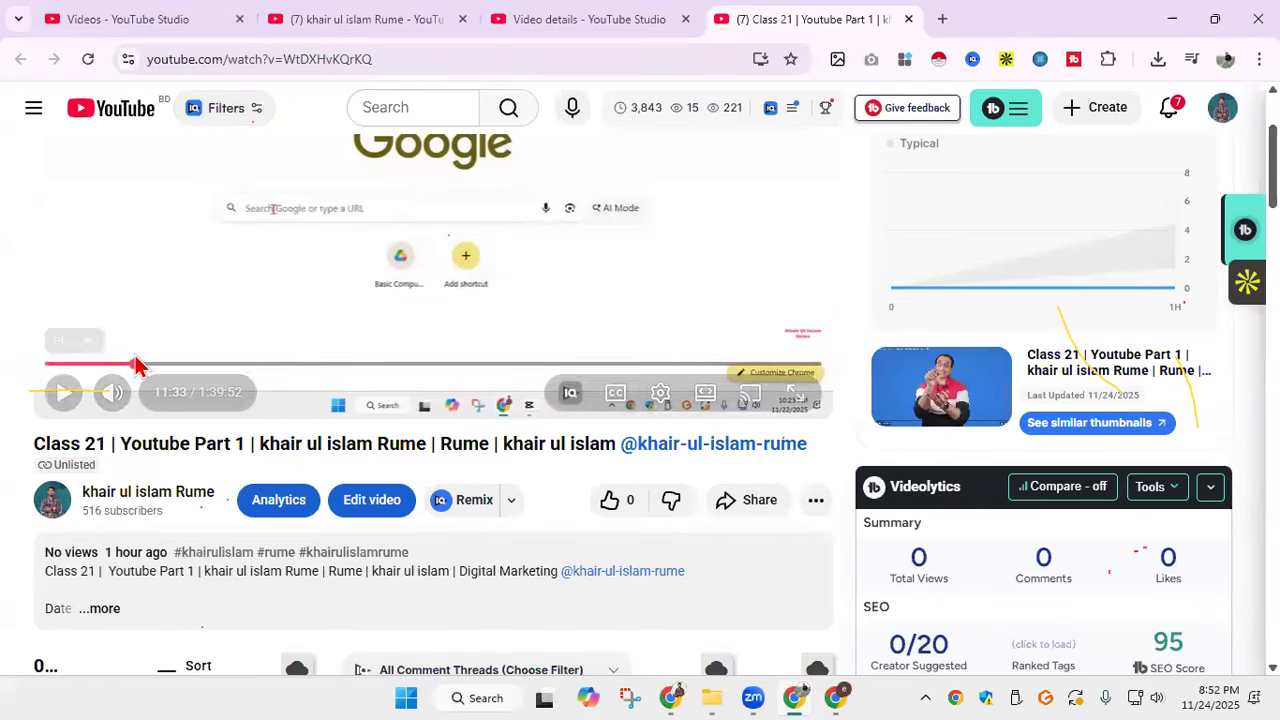
Step: Play the slowed video briefly, skip ahead to about 21:42 and resume playback from there
scroll(136, 364, "up", 2)
left_click(64, 588)
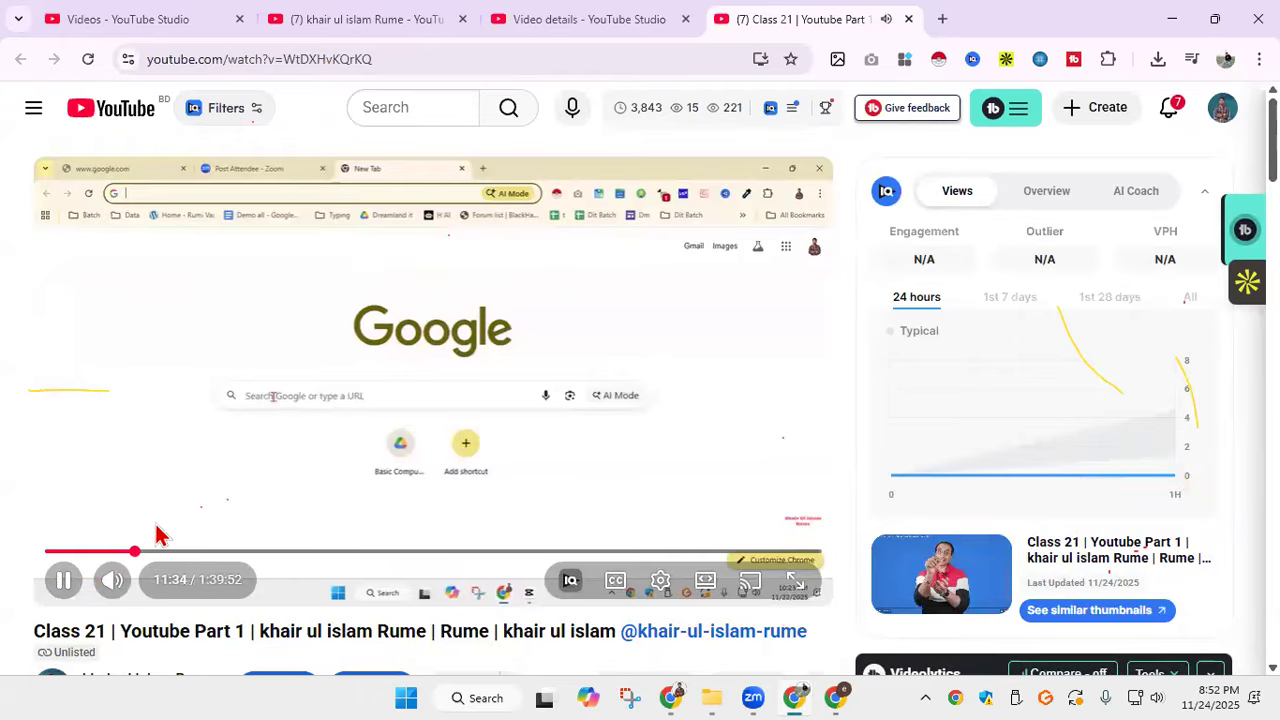
left_click(63, 583)
left_click_drag(140, 551, 220, 486)
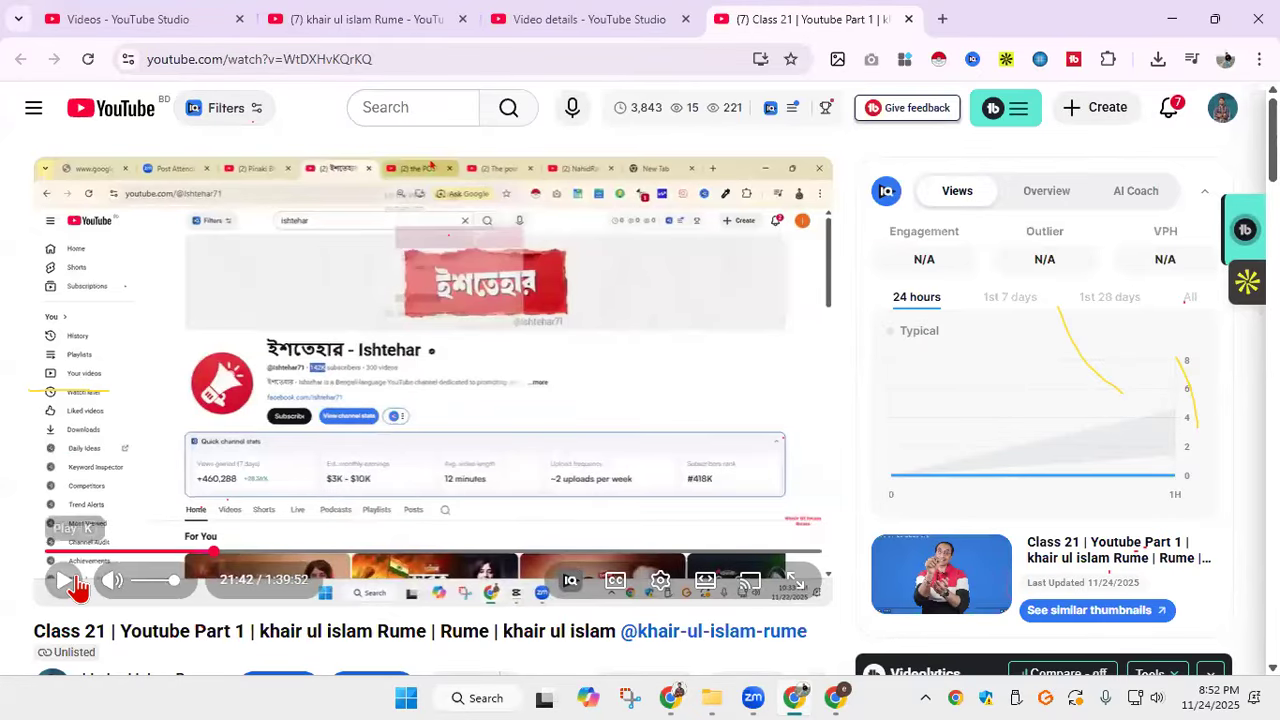
left_click(76, 586)
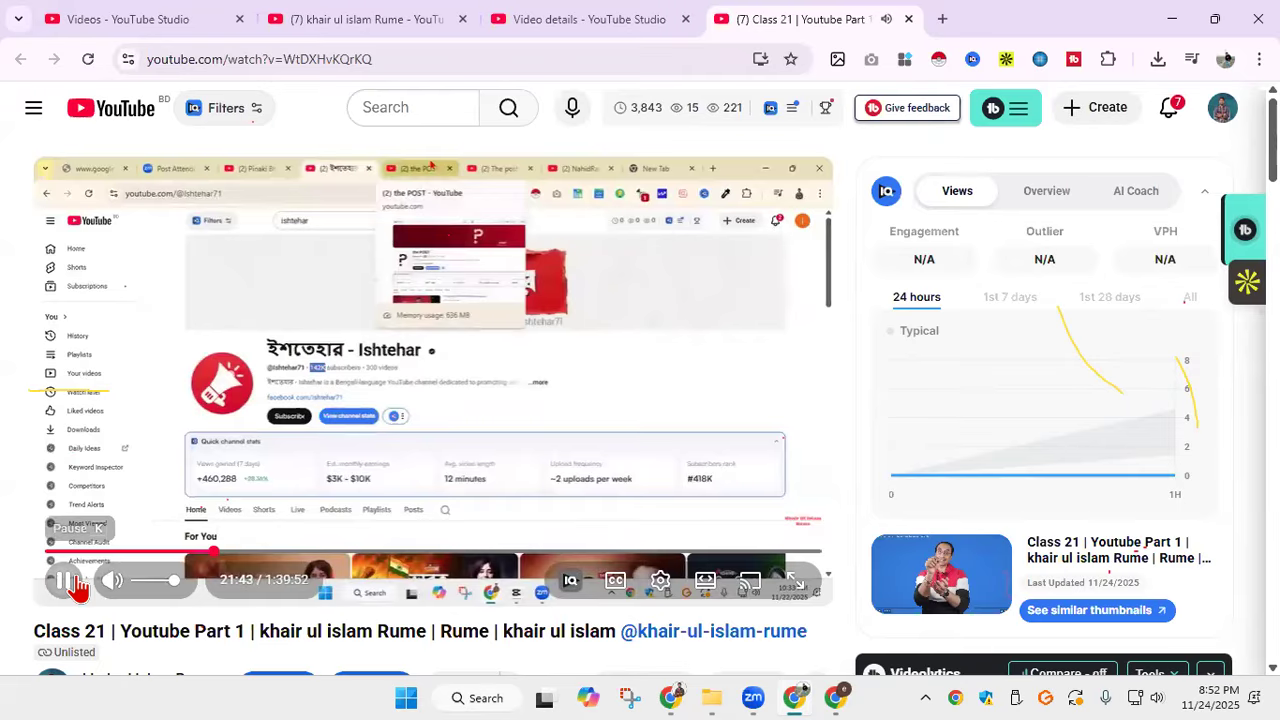
Step: Pause the class video and set its playback speed to 2
left_click(76, 586)
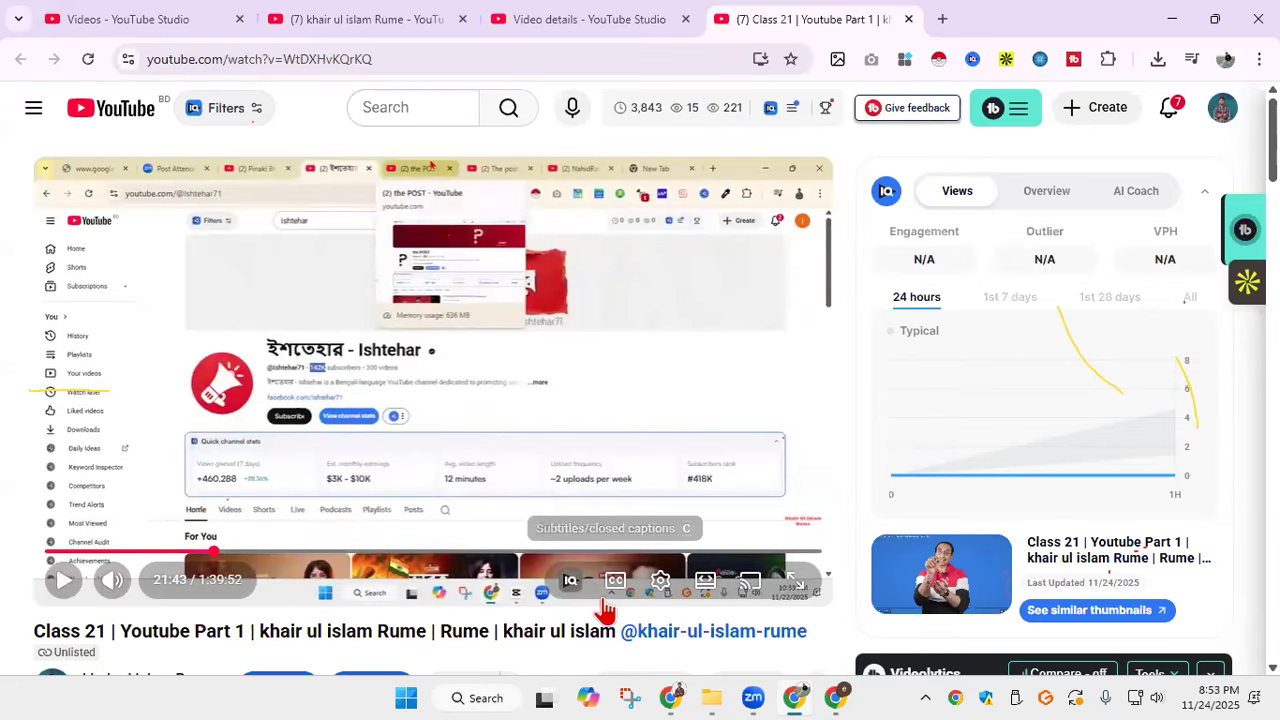
left_click(660, 580)
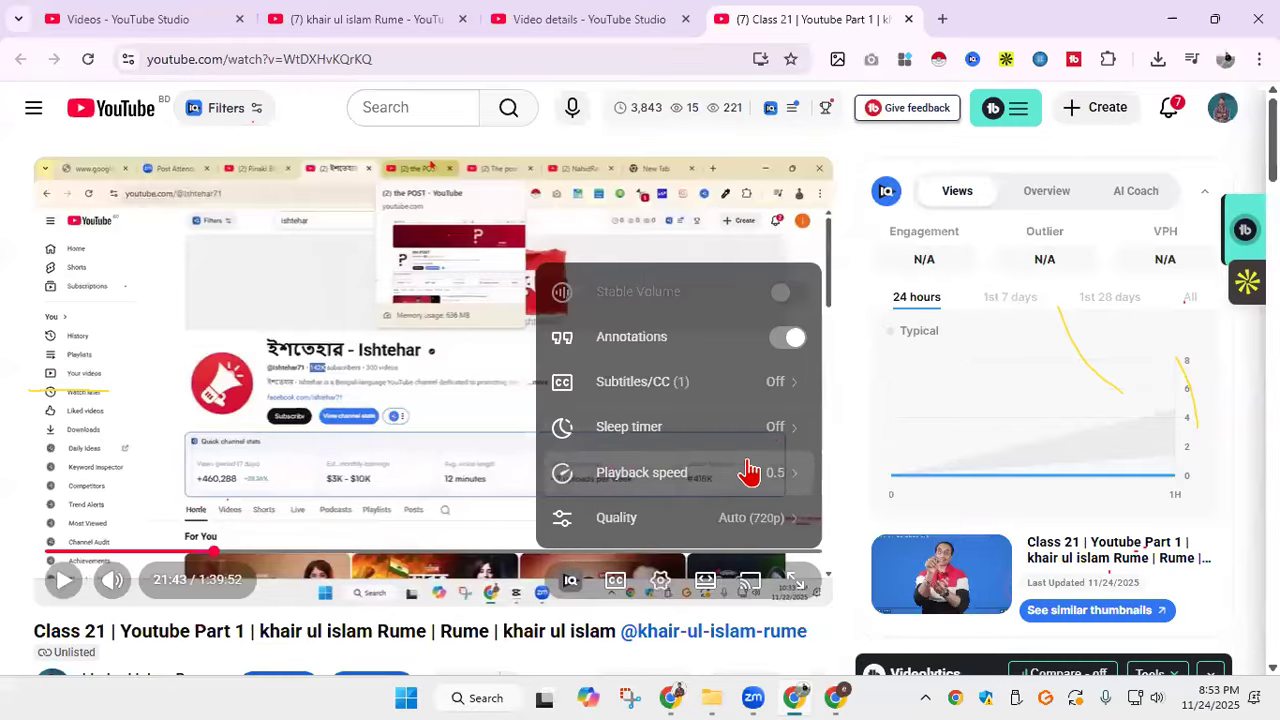
left_click(680, 490)
scroll(675, 528, "down", 3)
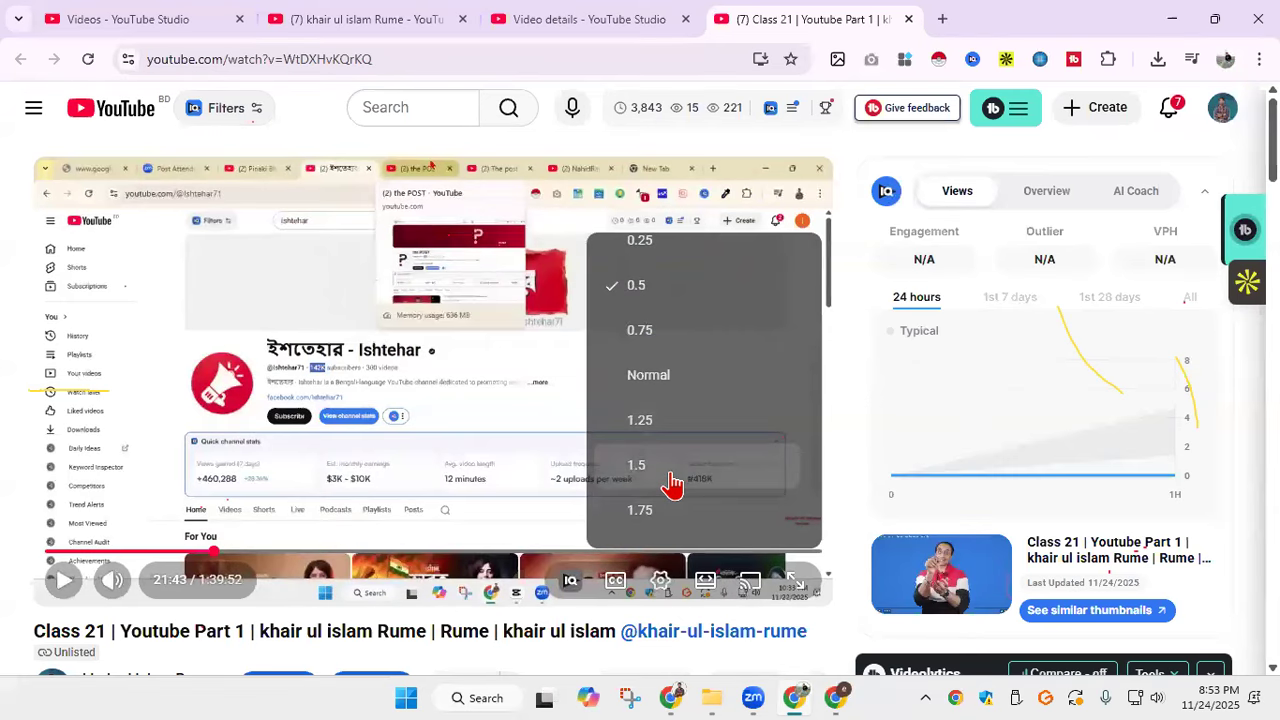
scroll(660, 460, "down", 2)
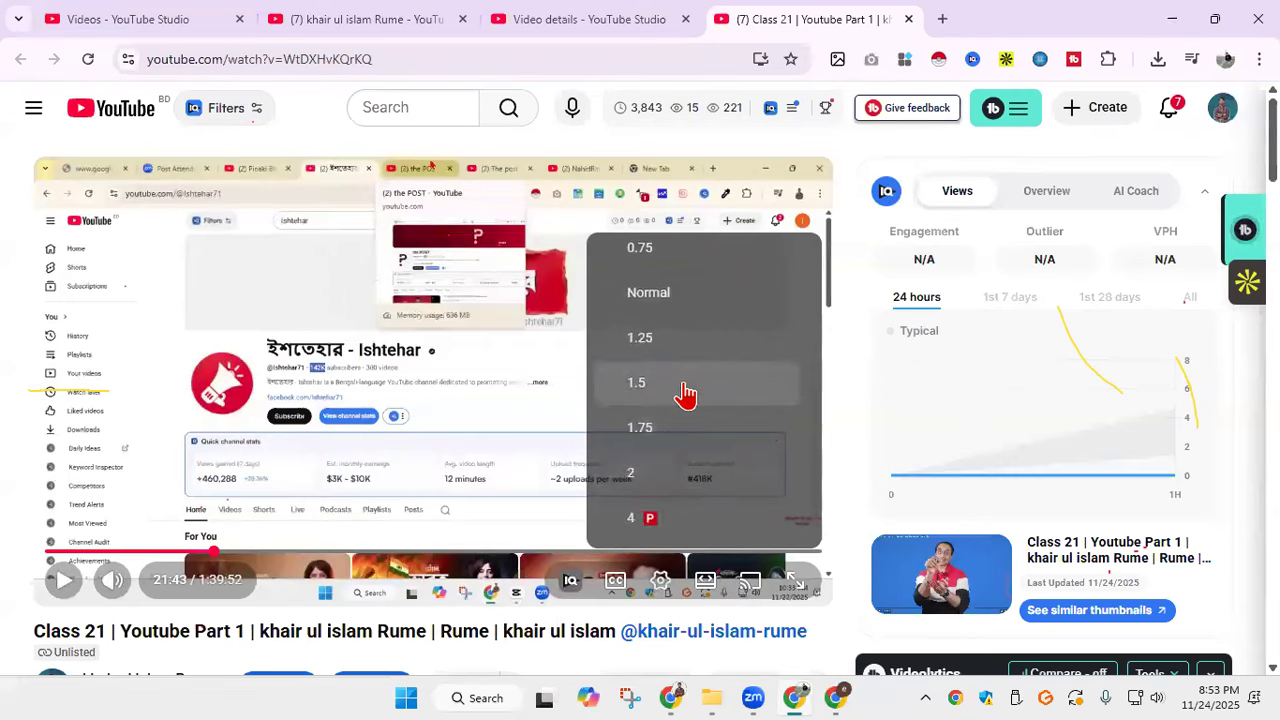
left_click(645, 482)
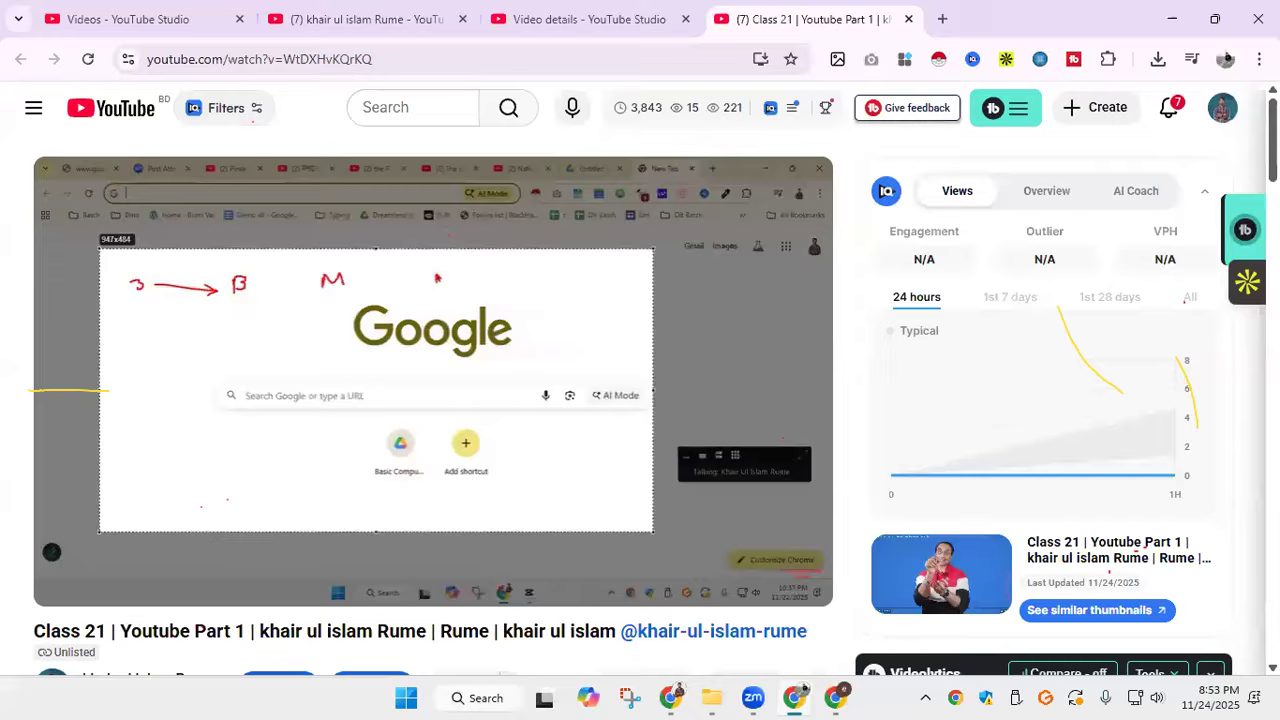
Step: Switch back to the Canva window with the 532! Instagram post, dismiss the feedback survey and delete the paragraph text from the page
left_click(1172, 21)
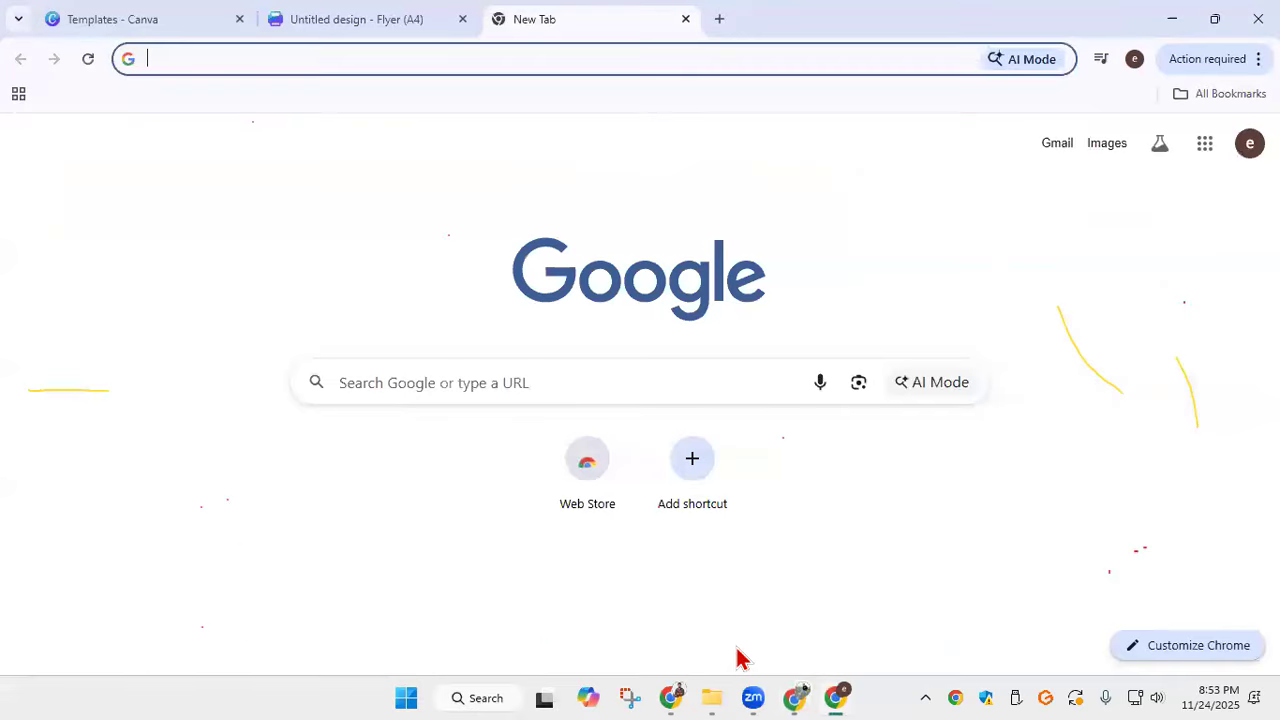
mouse_move(670, 690)
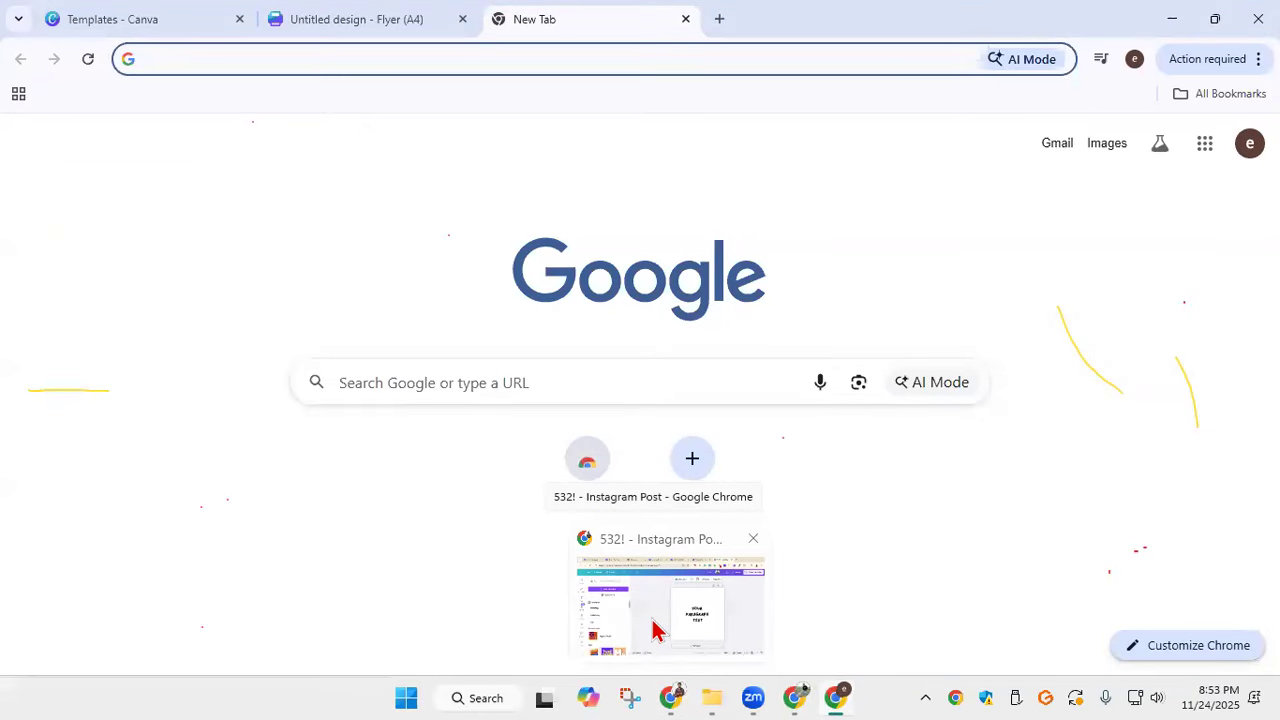
left_click(652, 630)
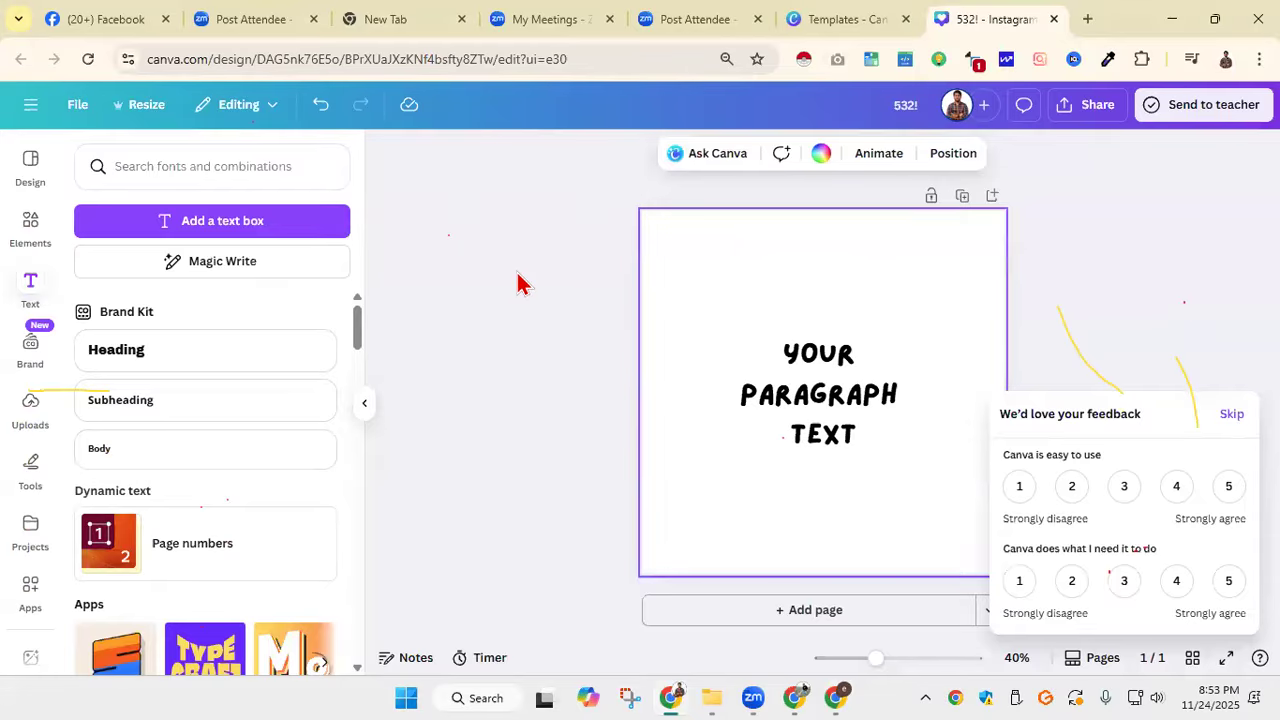
left_click(1231, 414)
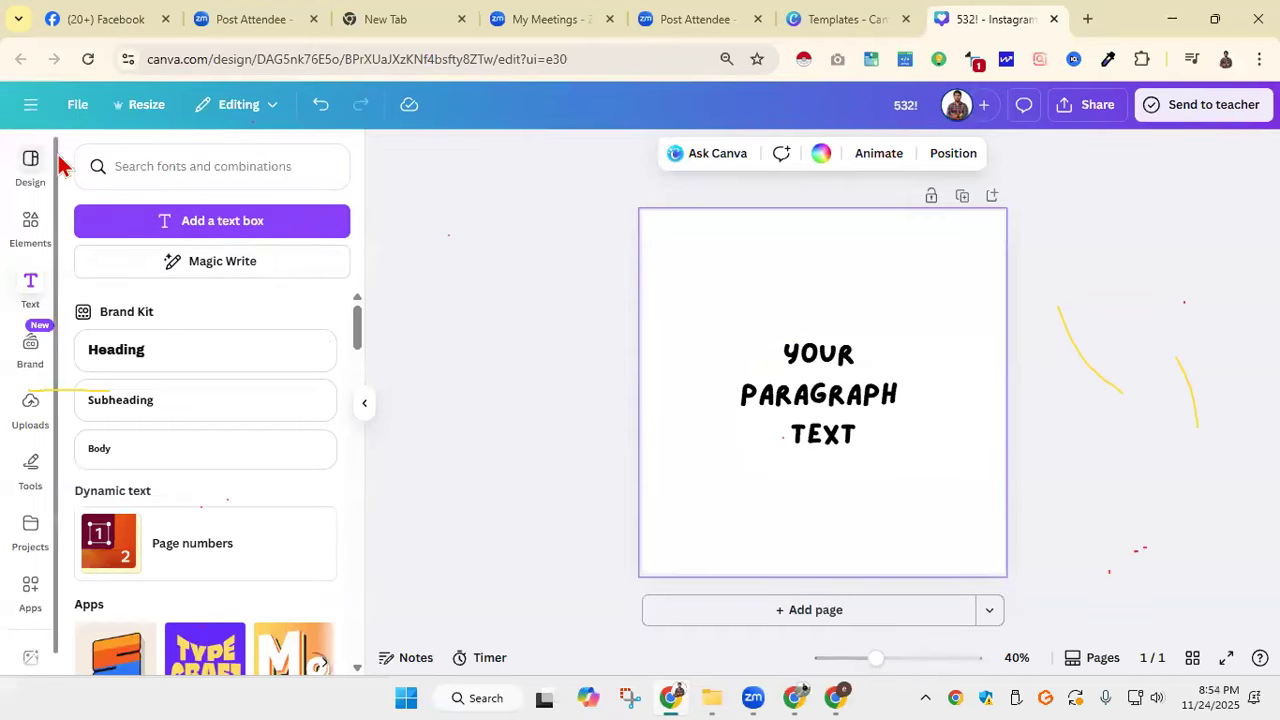
left_click(790, 434)
key("Delete")
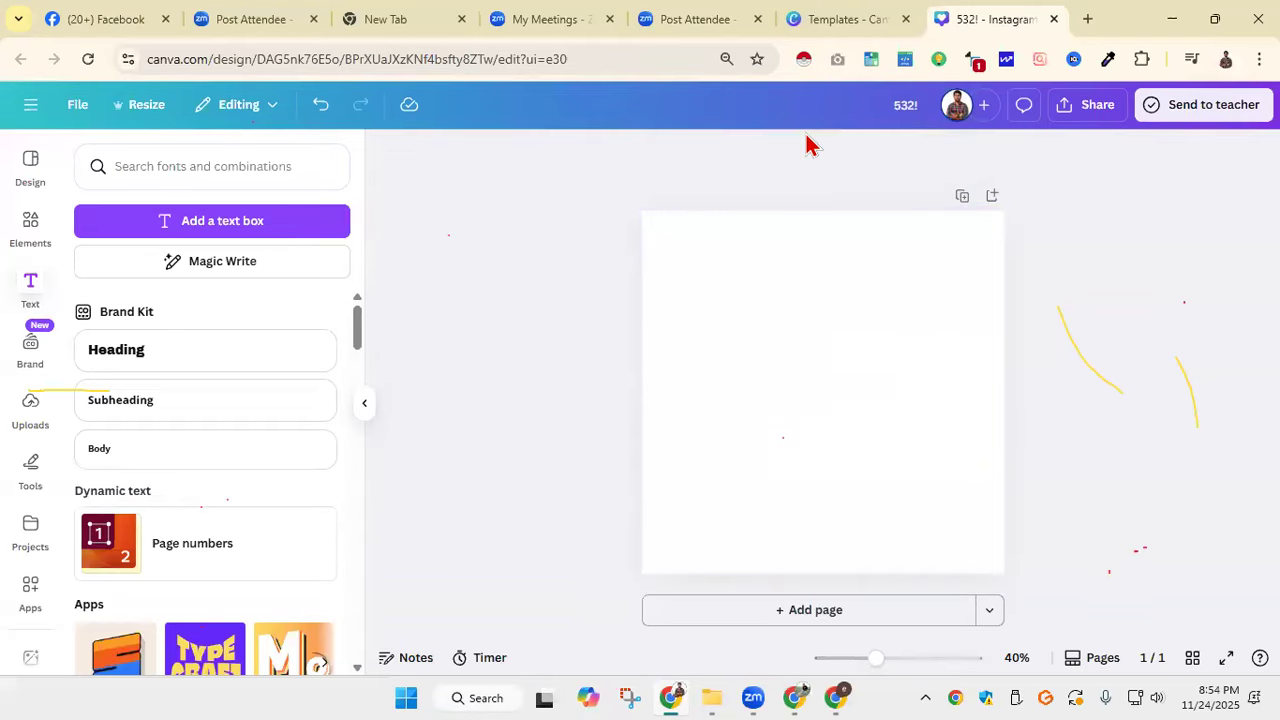
Step: Create a new custom-size design 500 px wide and 500 px high from the Templates page
left_click(838, 20)
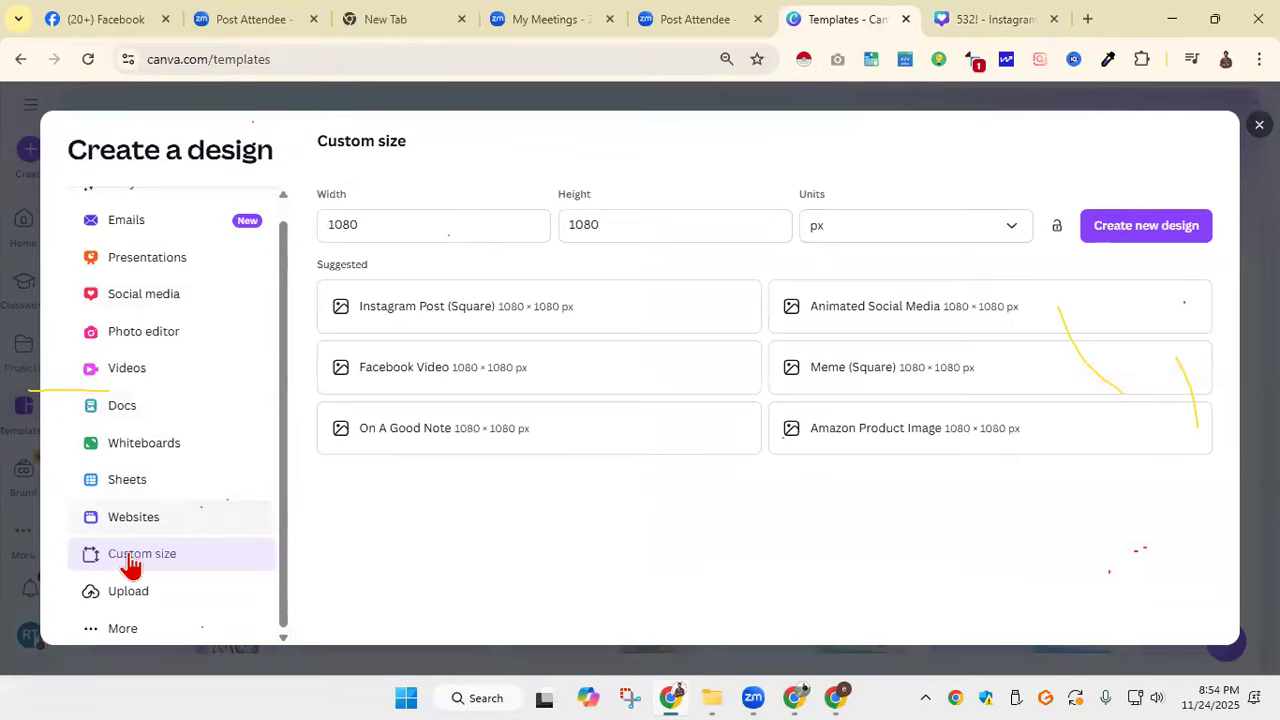
scroll(162, 420, "up", 1)
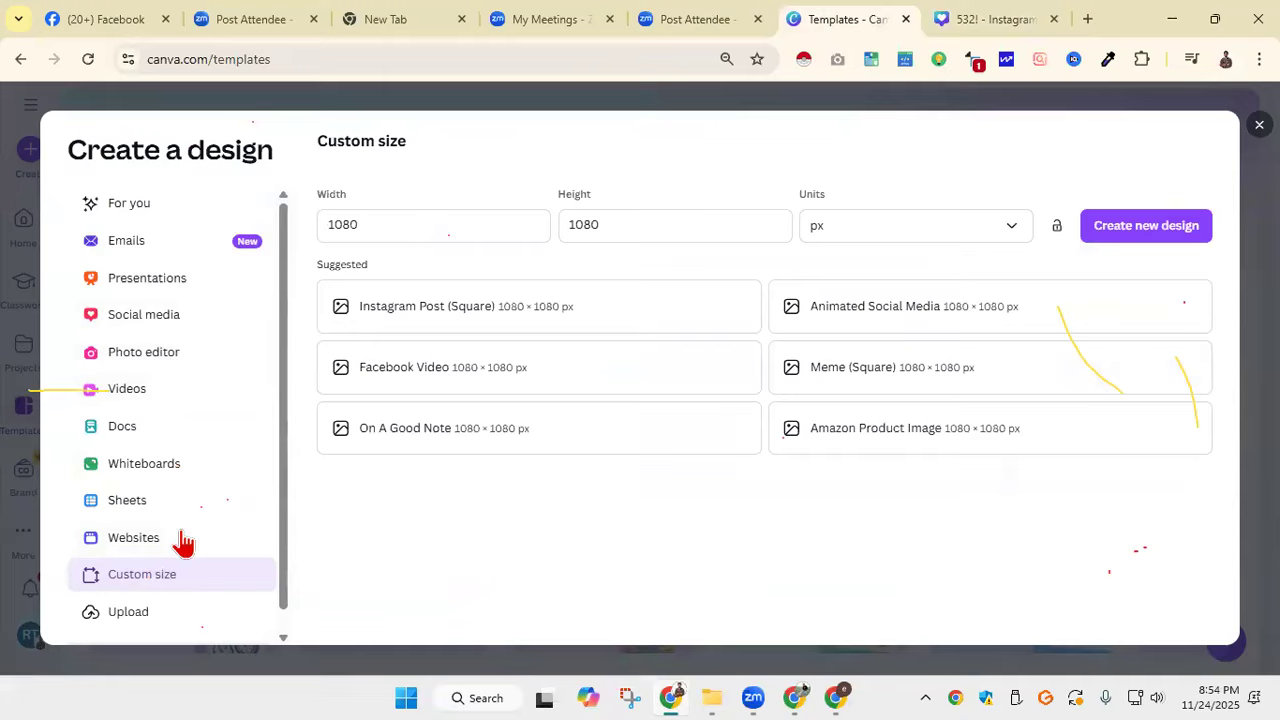
left_click(374, 222)
left_click_drag(374, 222, 300, 222)
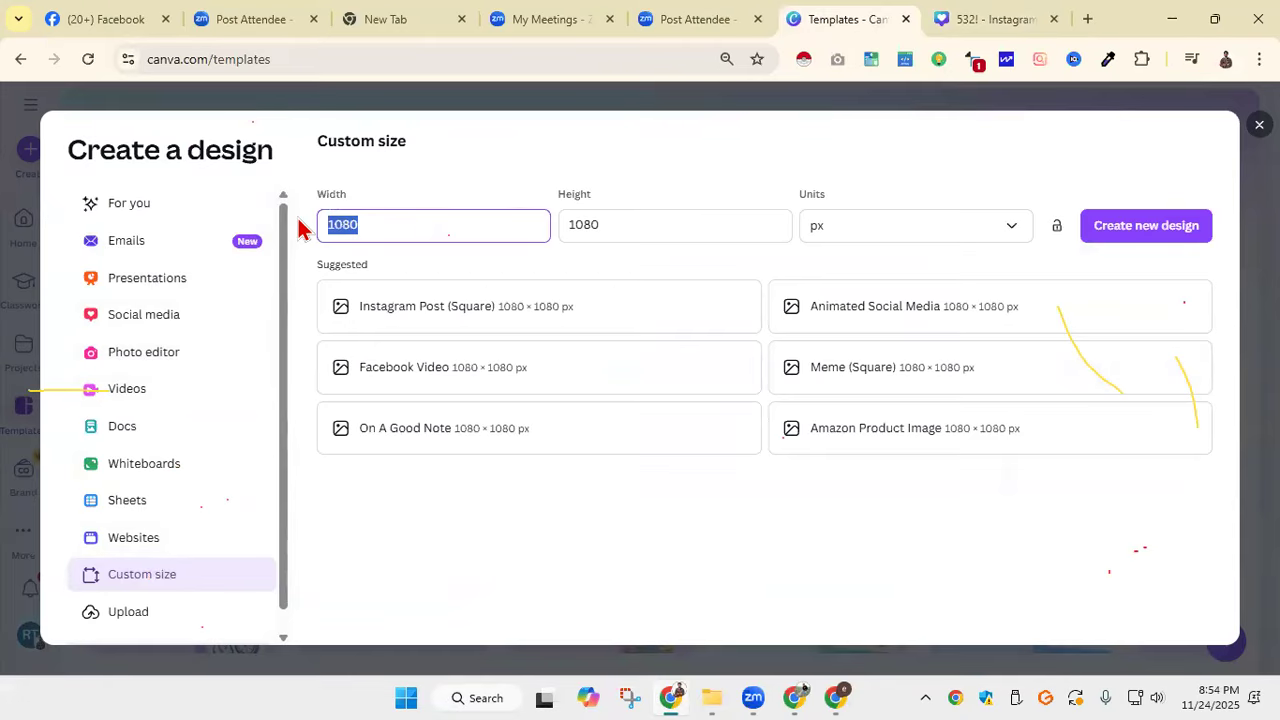
type("500")
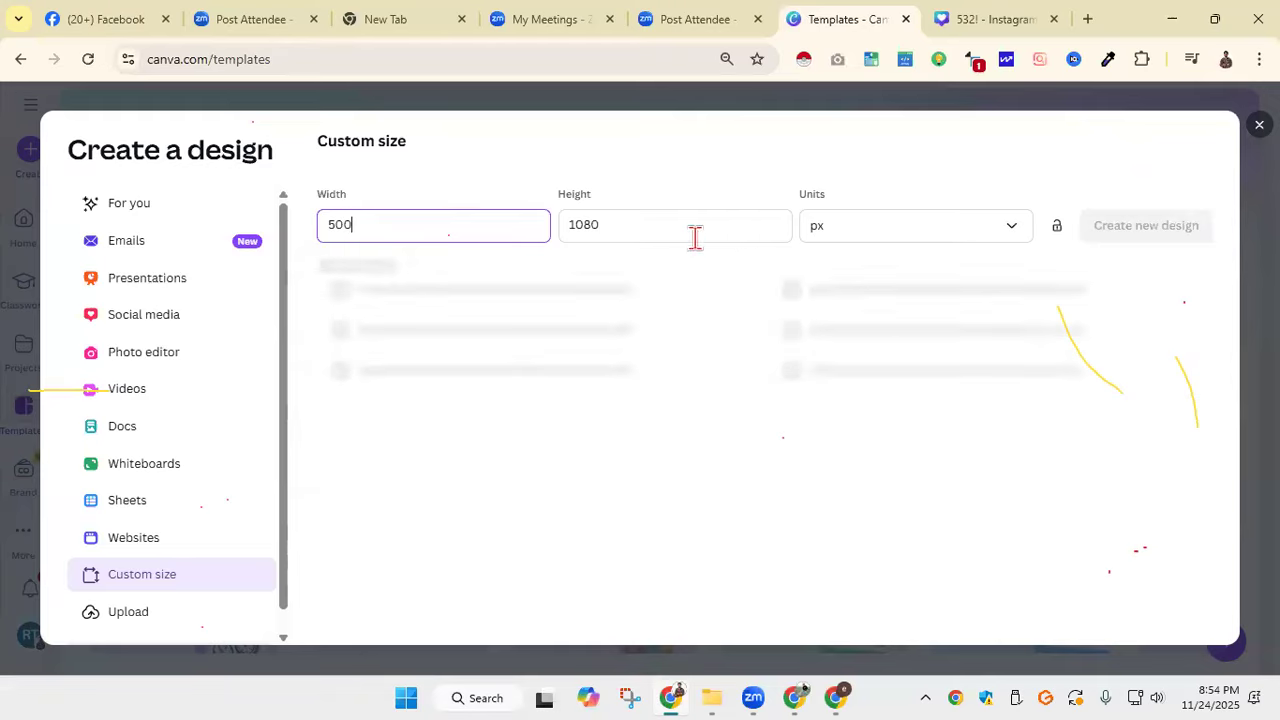
left_click_drag(695, 237, 503, 214)
type("5")
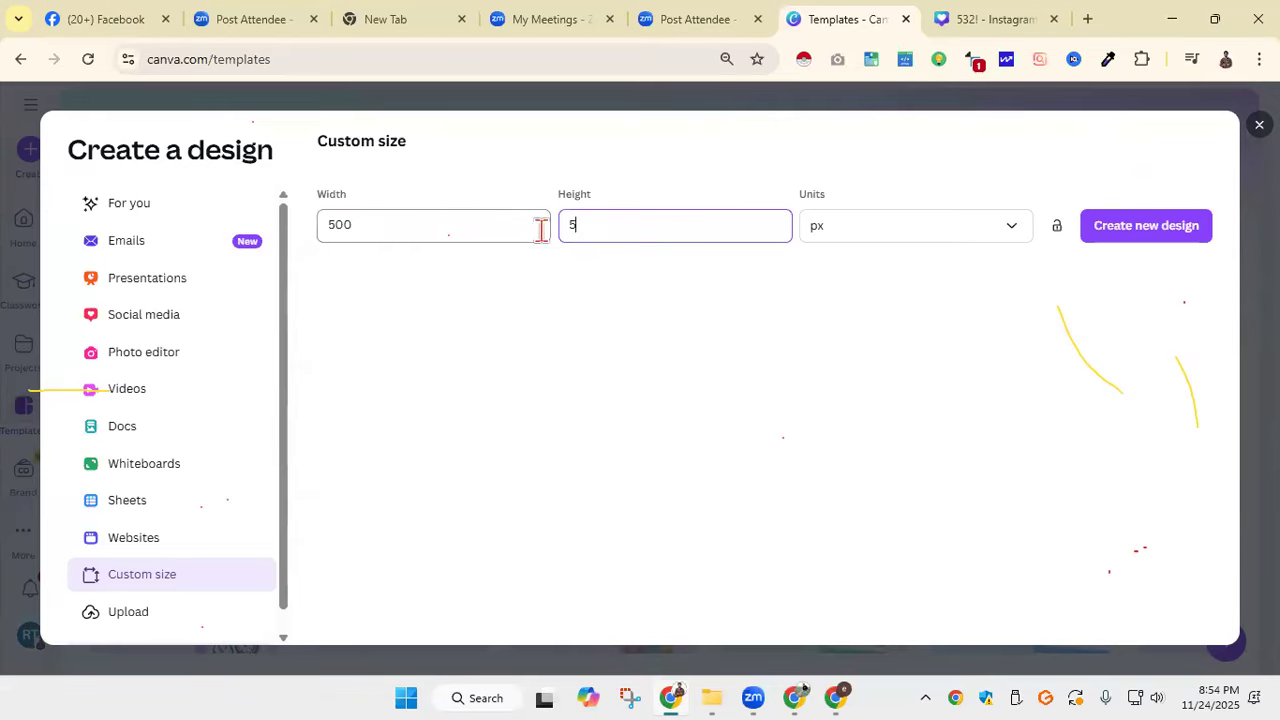
type("00")
key("Return")
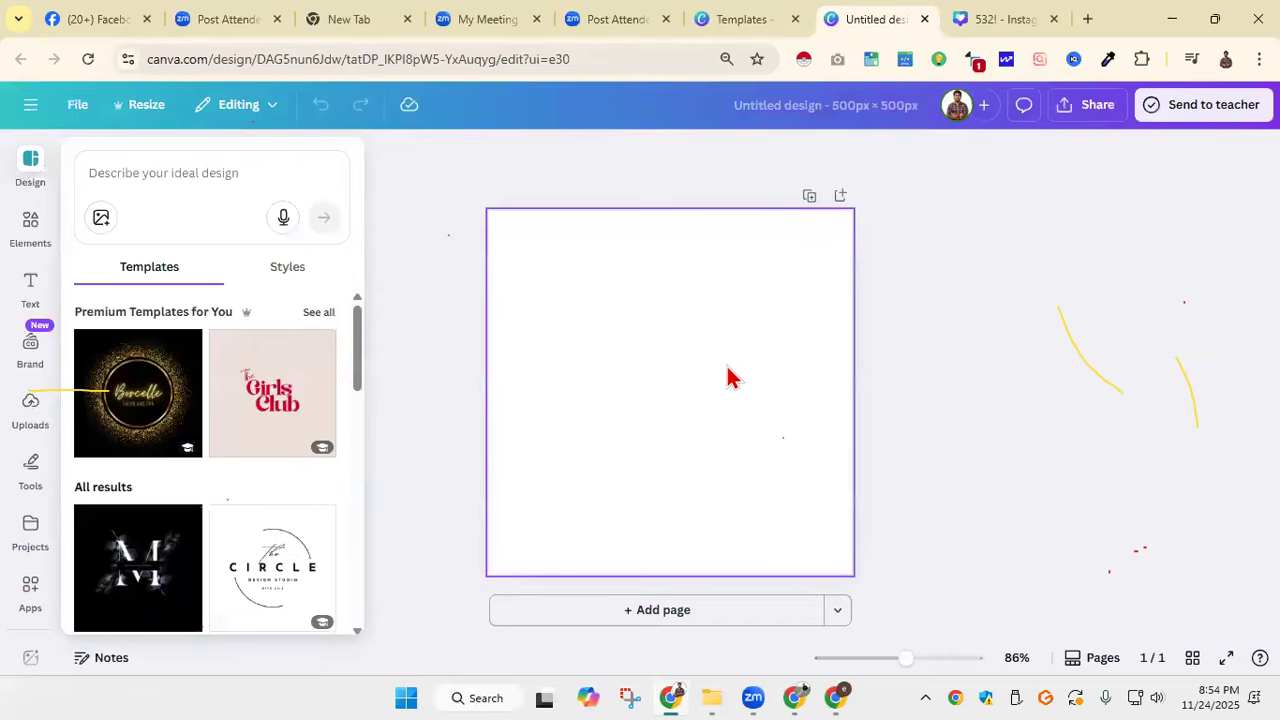
Step: Add a heading text to the blank page, enlarge its font size and bring it back down to 31
left_click(28, 287)
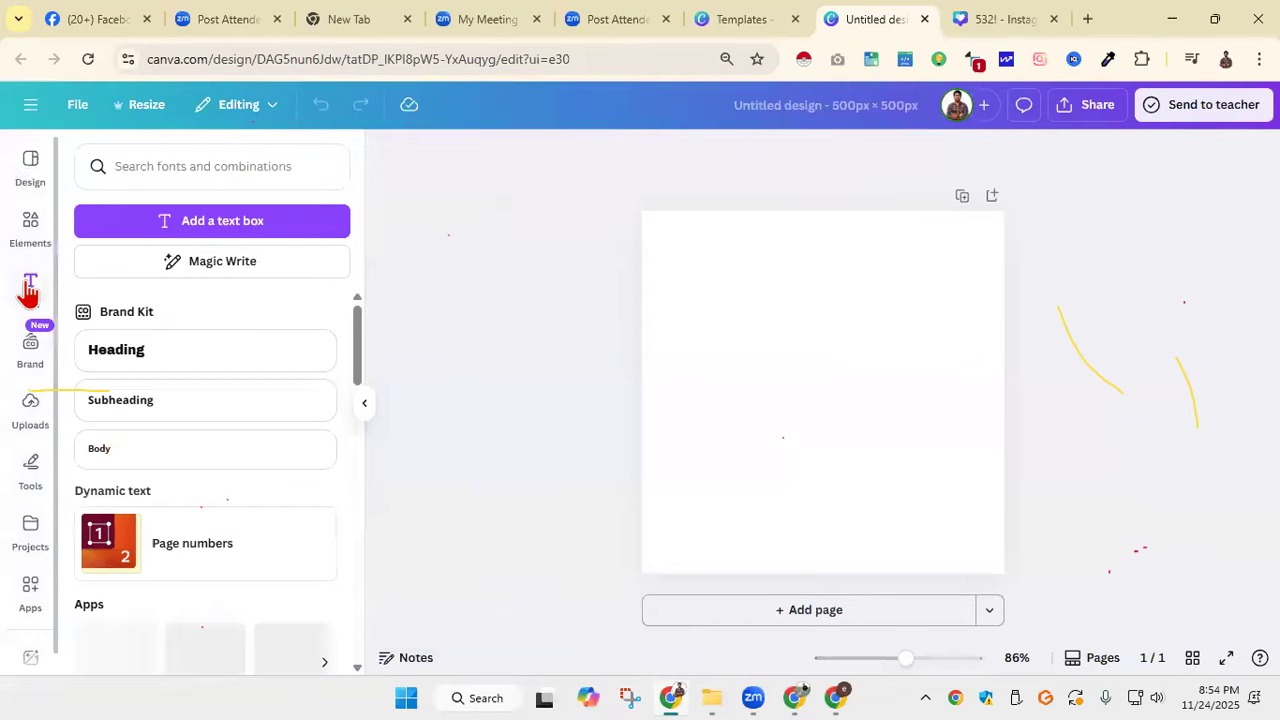
left_click(116, 349)
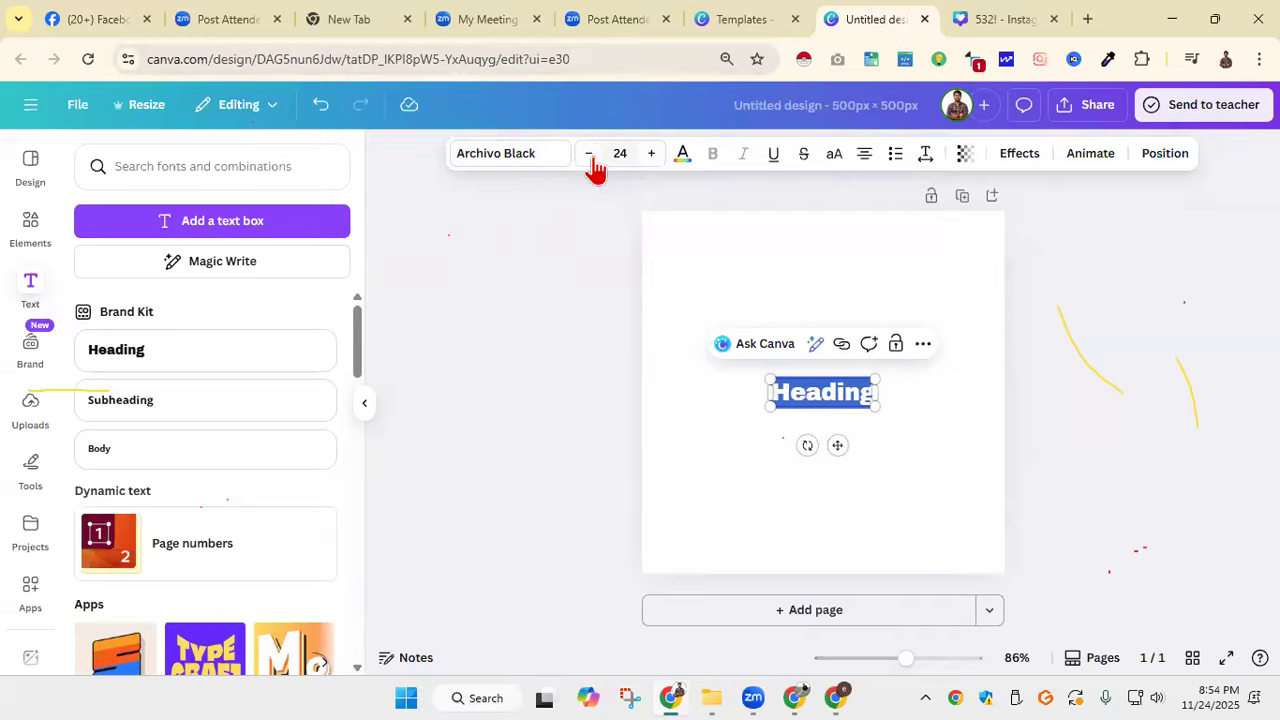
left_click(653, 156)
left_click(653, 156)
left_click(653, 156)
left_click(653, 156)
left_click(653, 155)
left_click(653, 155)
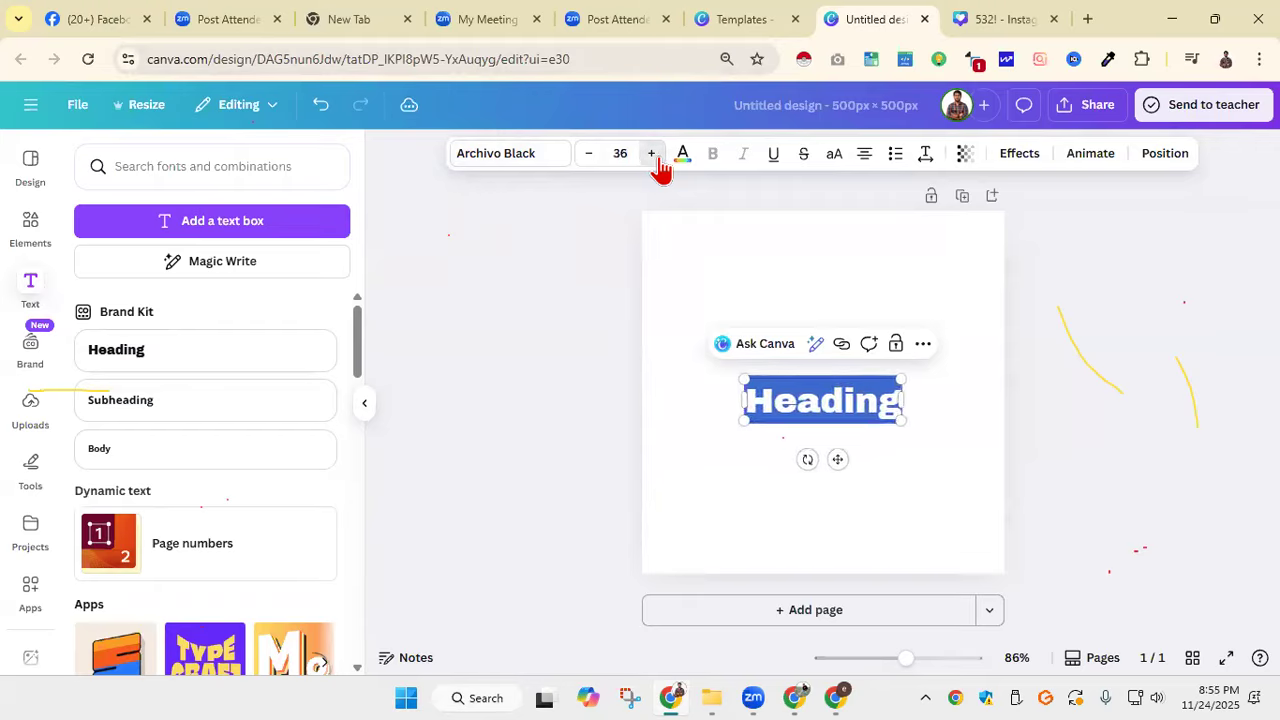
left_click(653, 155)
left_click(589, 155)
left_click(589, 155)
left_click(589, 155)
left_click(589, 155)
left_click(589, 155)
left_click(589, 155)
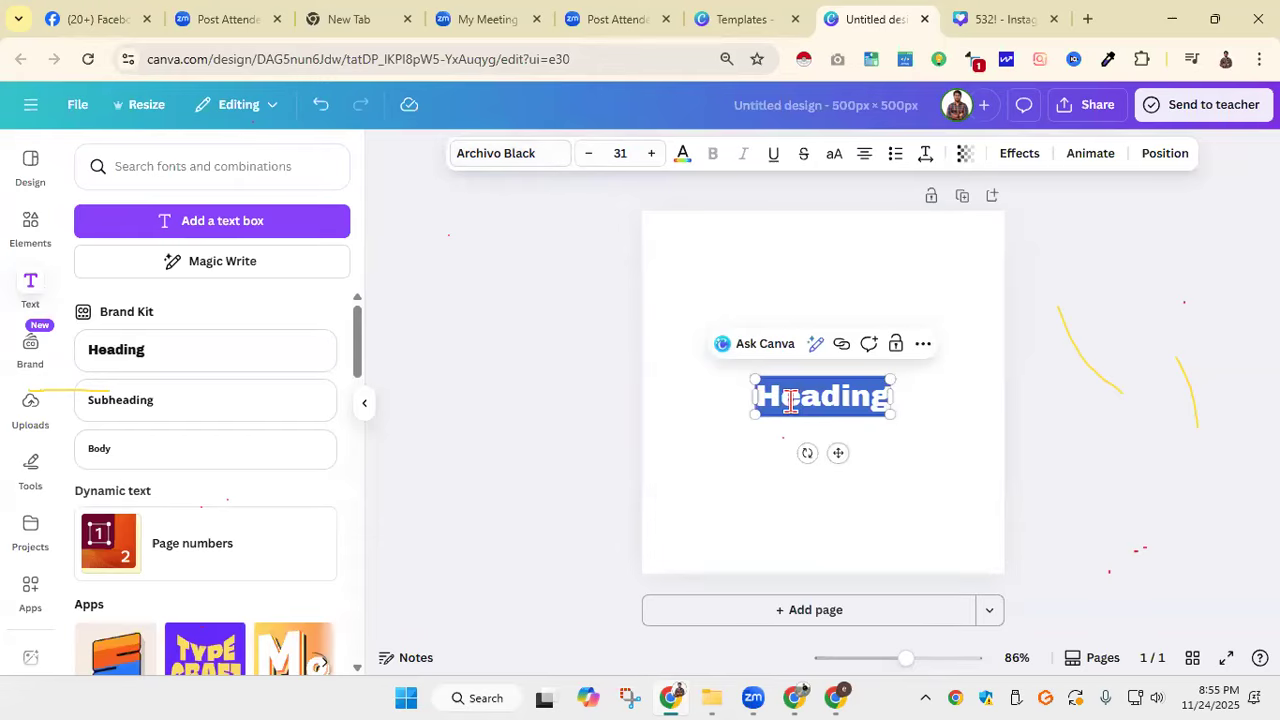
Step: Browse the available fonts for the heading and replace its text with a name
left_click(495, 153)
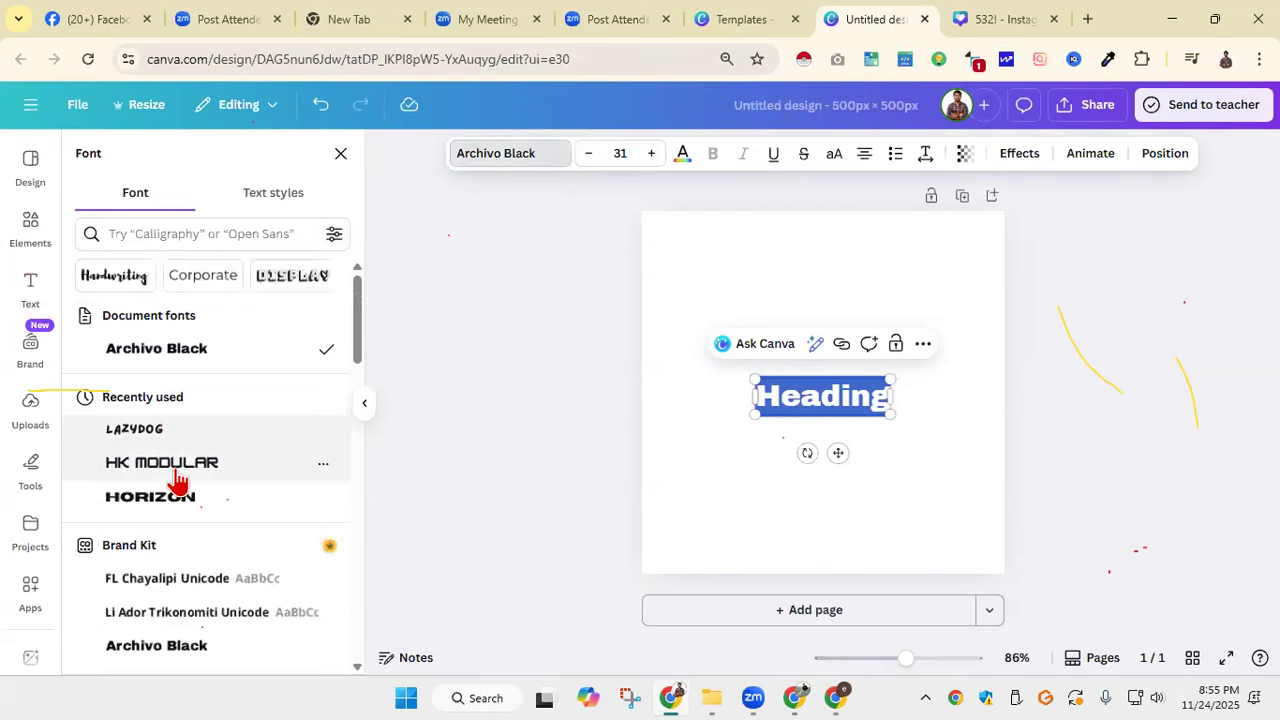
left_click_drag(360, 316, 343, 541)
type("RumE")
Step: Delete the heading text from the page and open the uploaded files
key("Escape")
key("Delete")
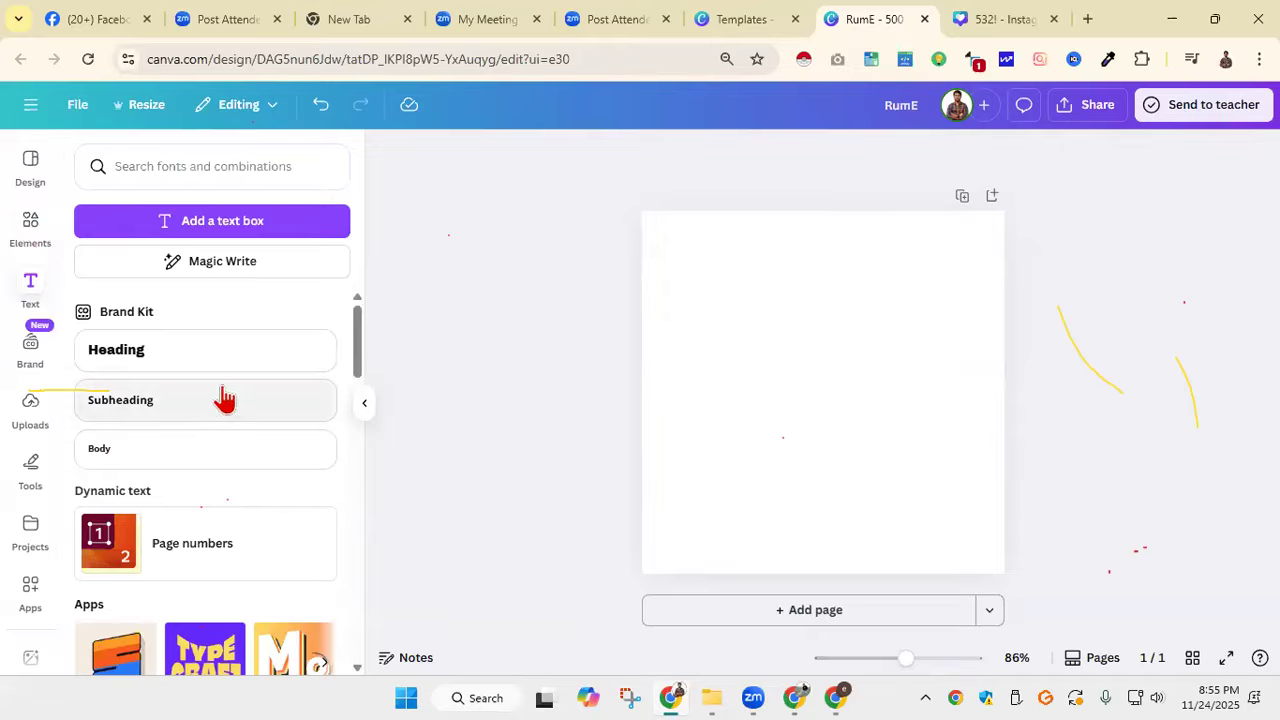
left_click(32, 410)
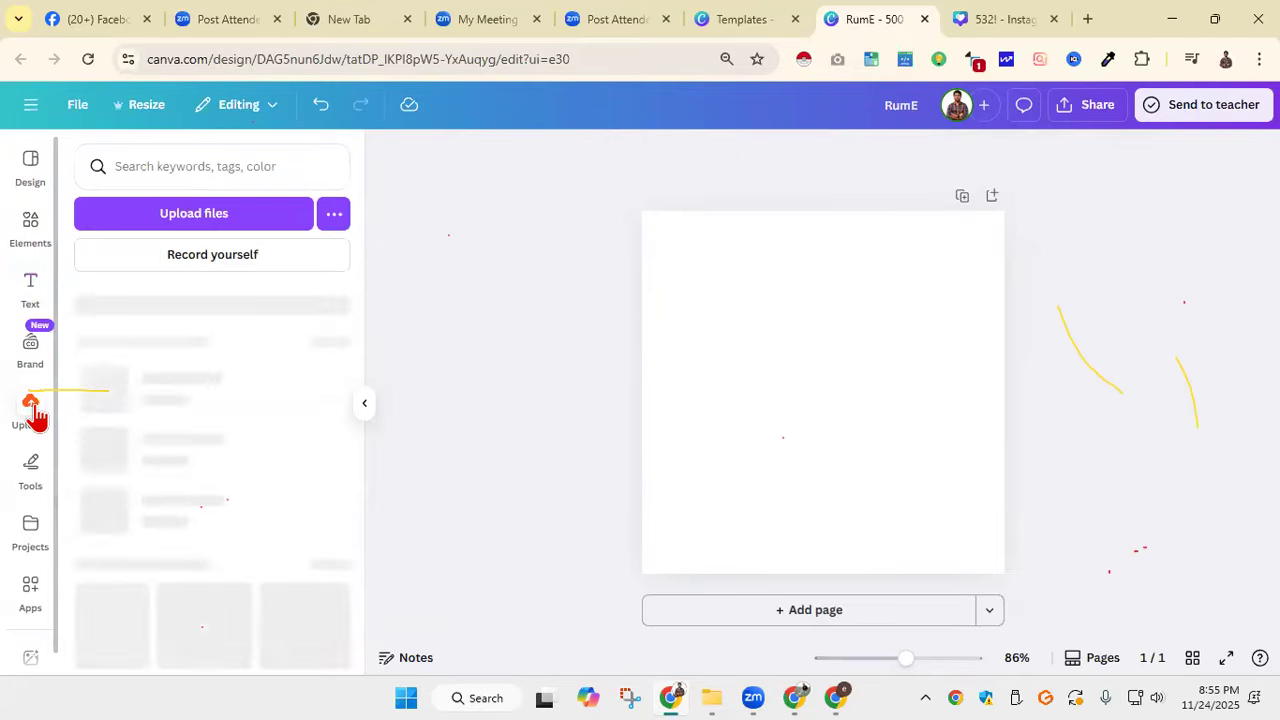
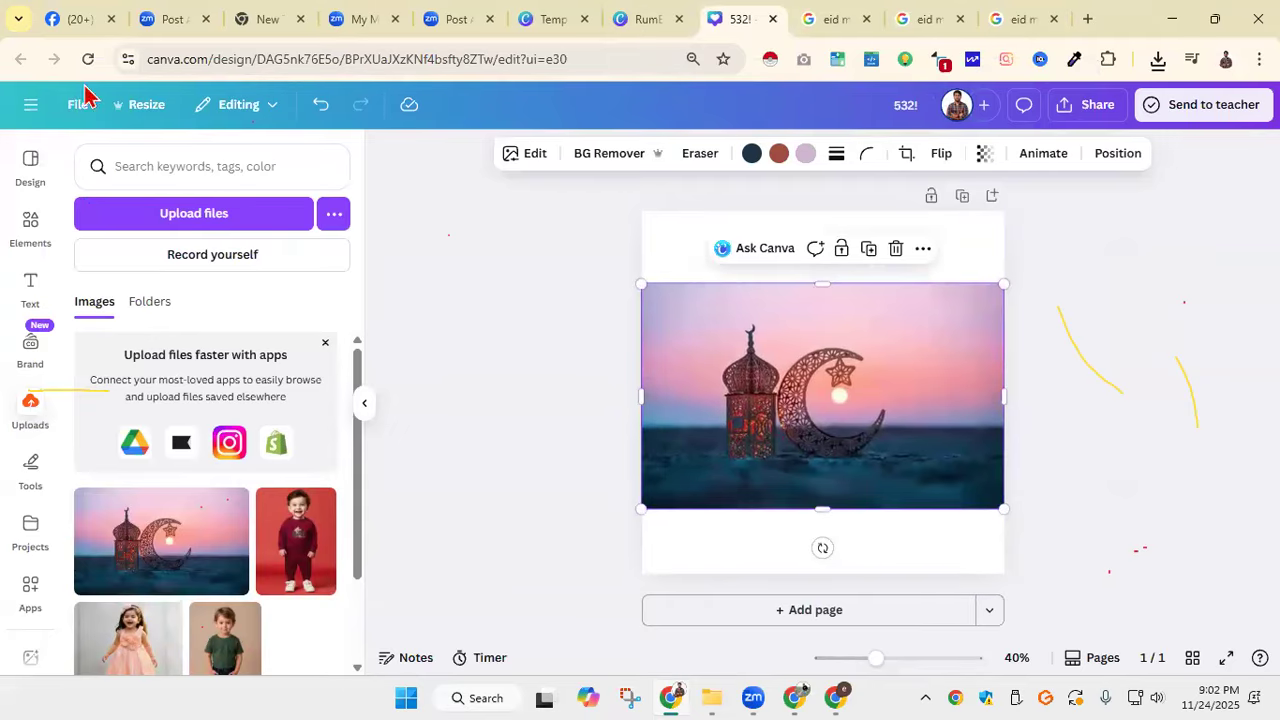
Step: Expand the lantern-and-moon image in Freeform to the page's upper and lower edges and accept the first generated result
left_click(512, 153)
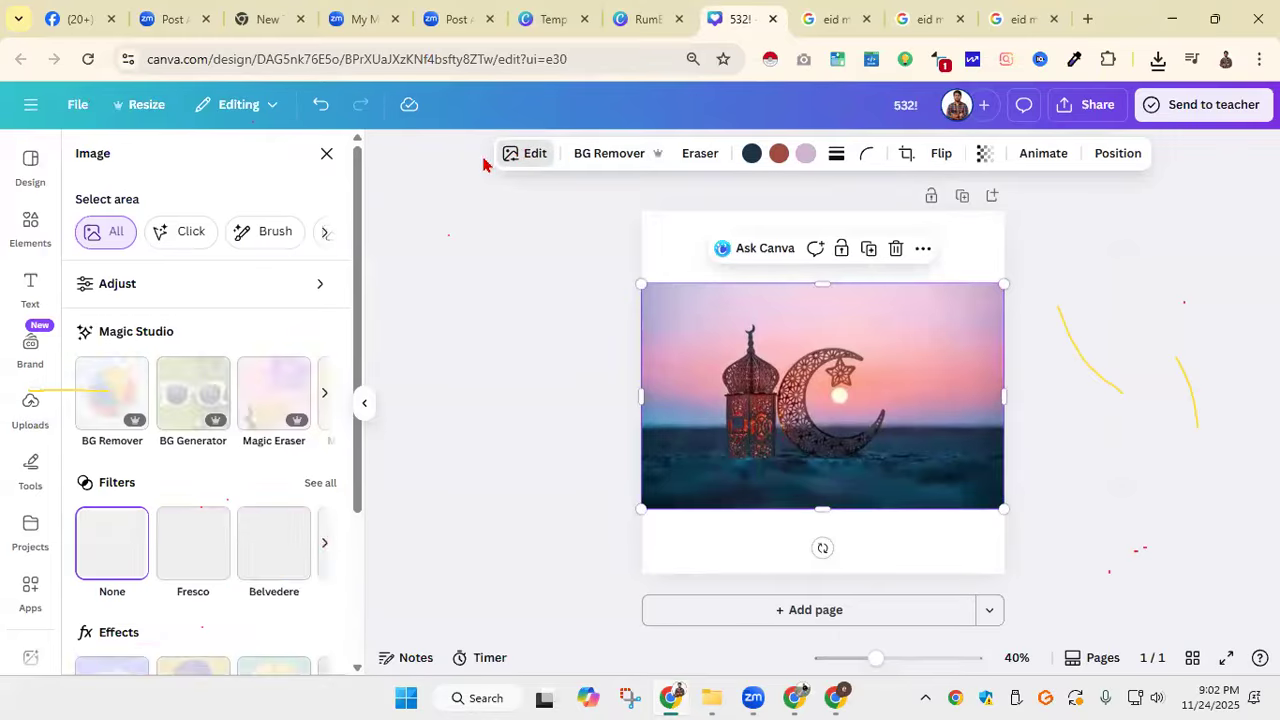
left_click(333, 405)
left_click(333, 405)
left_click(322, 400)
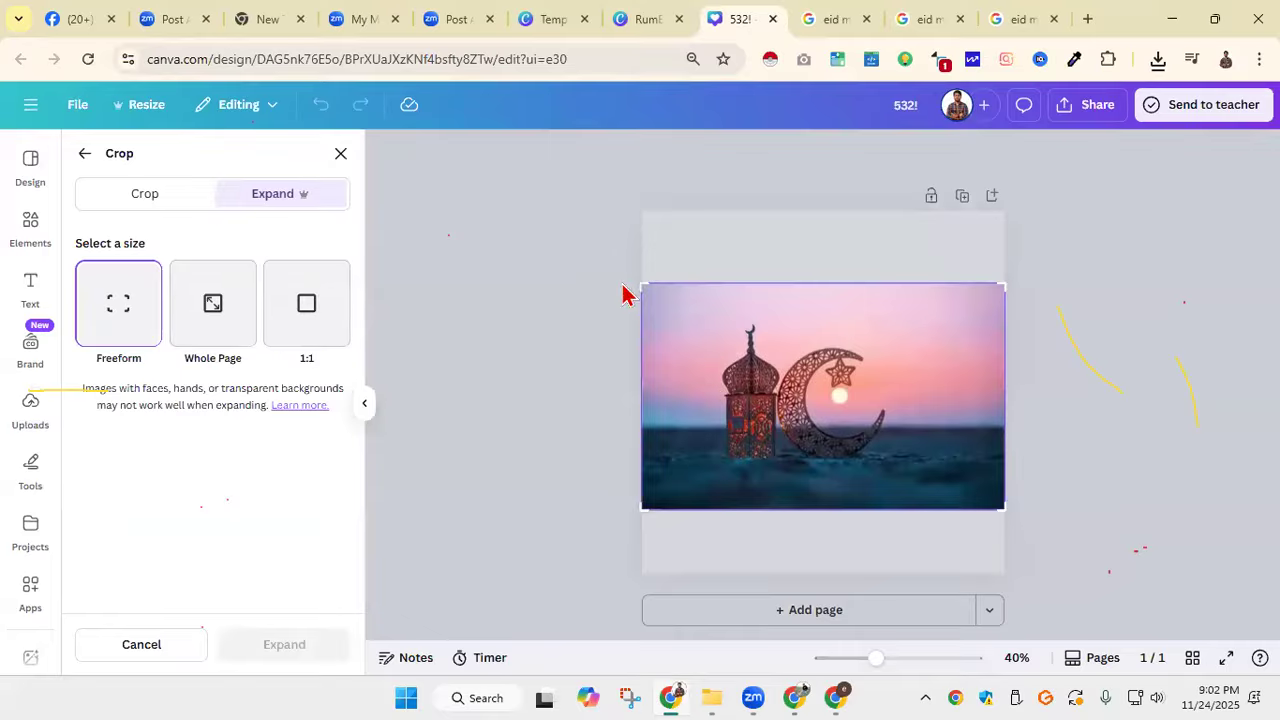
left_click_drag(641, 285, 662, 209)
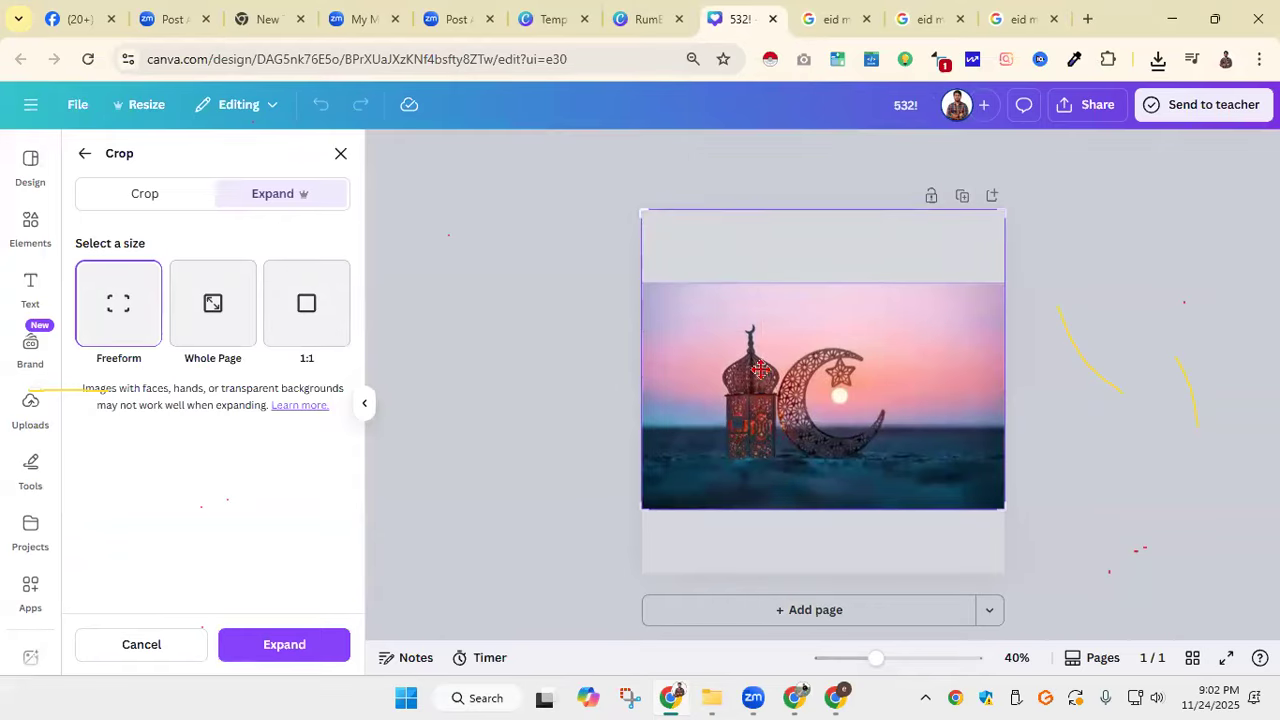
left_click_drag(647, 510, 648, 574)
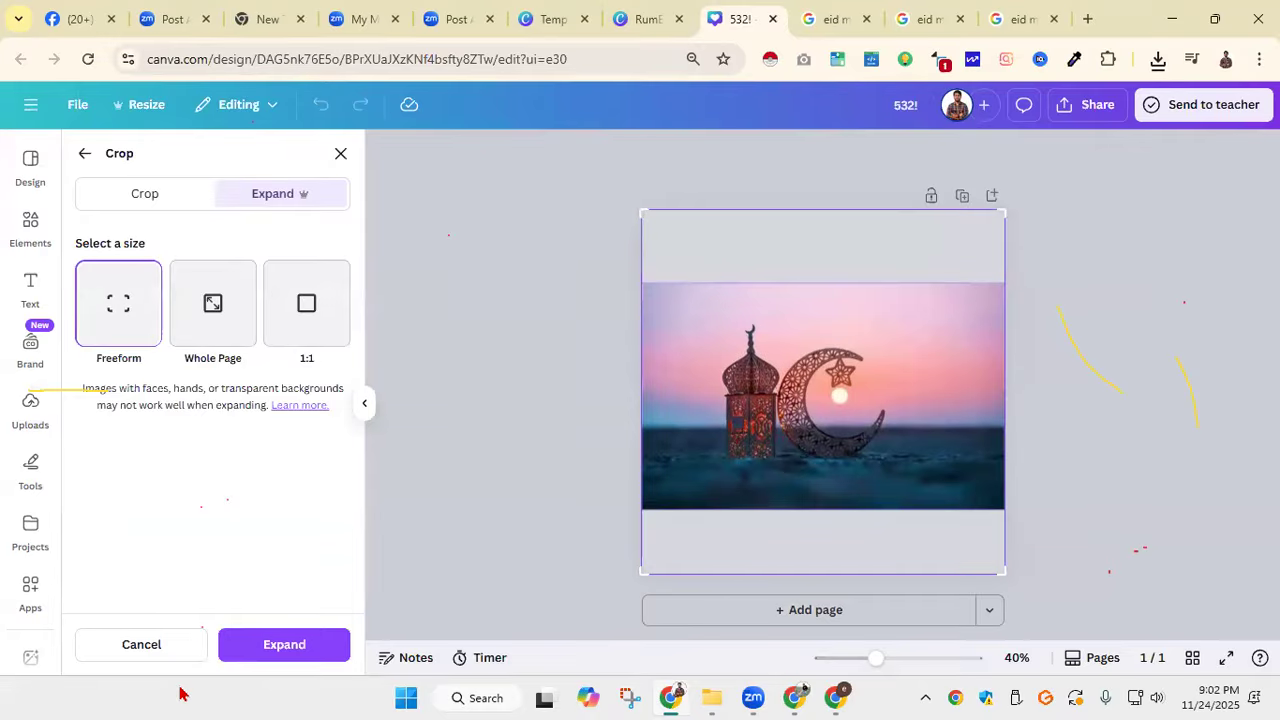
left_click(286, 644)
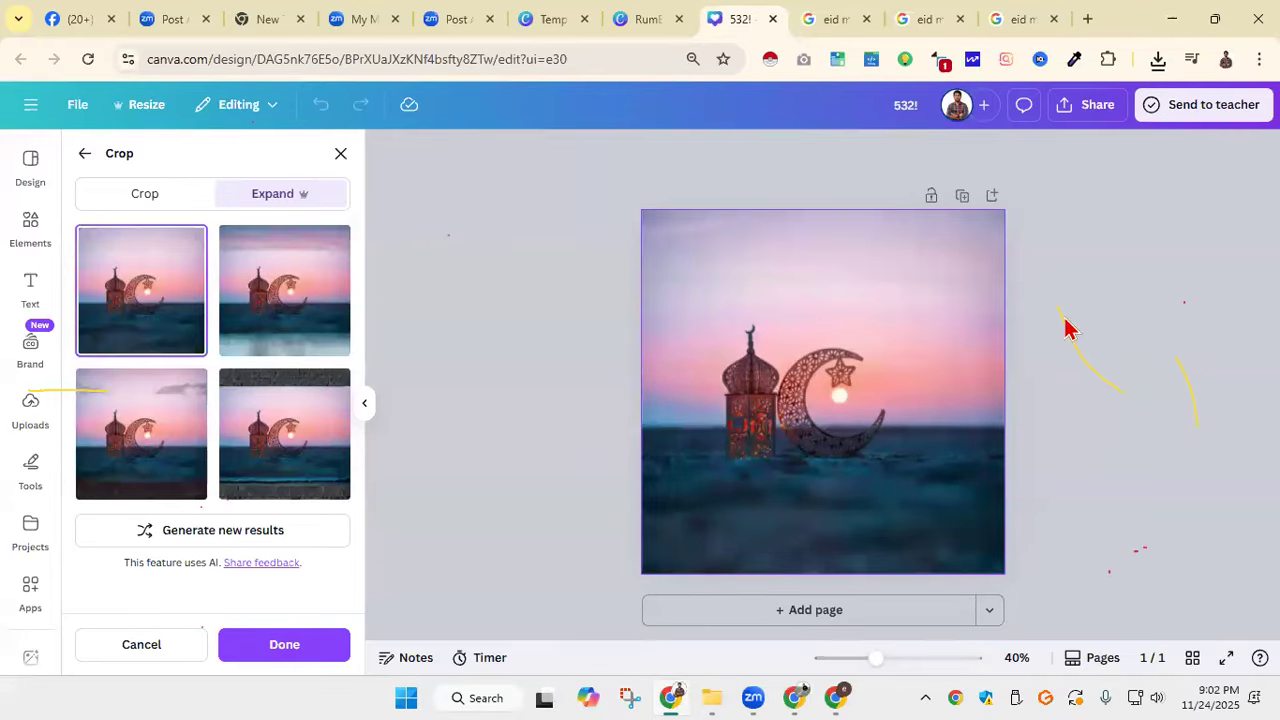
left_click(284, 645)
Step: Add a second page and place the uploaded photo of the boy on a red background on it
left_click(809, 610)
left_click_drag(296, 541, 844, 560)
scroll(617, 458, "down", 2)
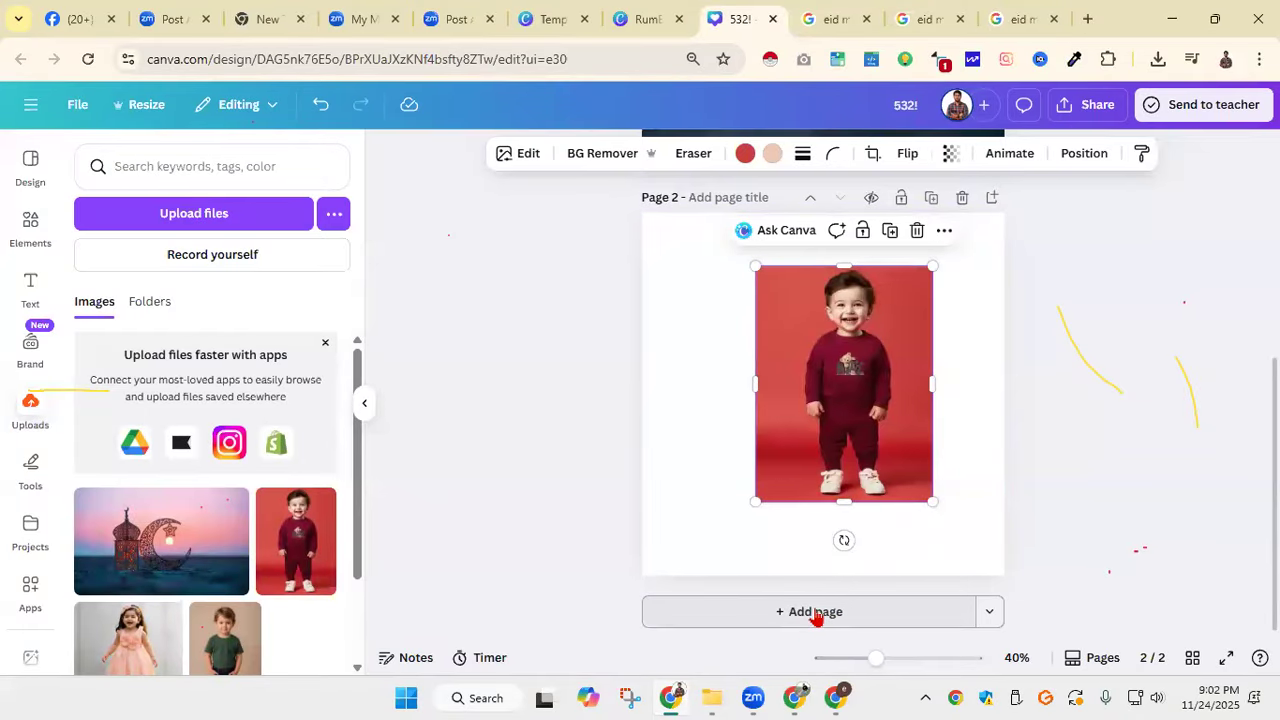
Step: Remove the red background from the boy's photo on page 2 with BG Remover
scroll(600, 380, "up", 3)
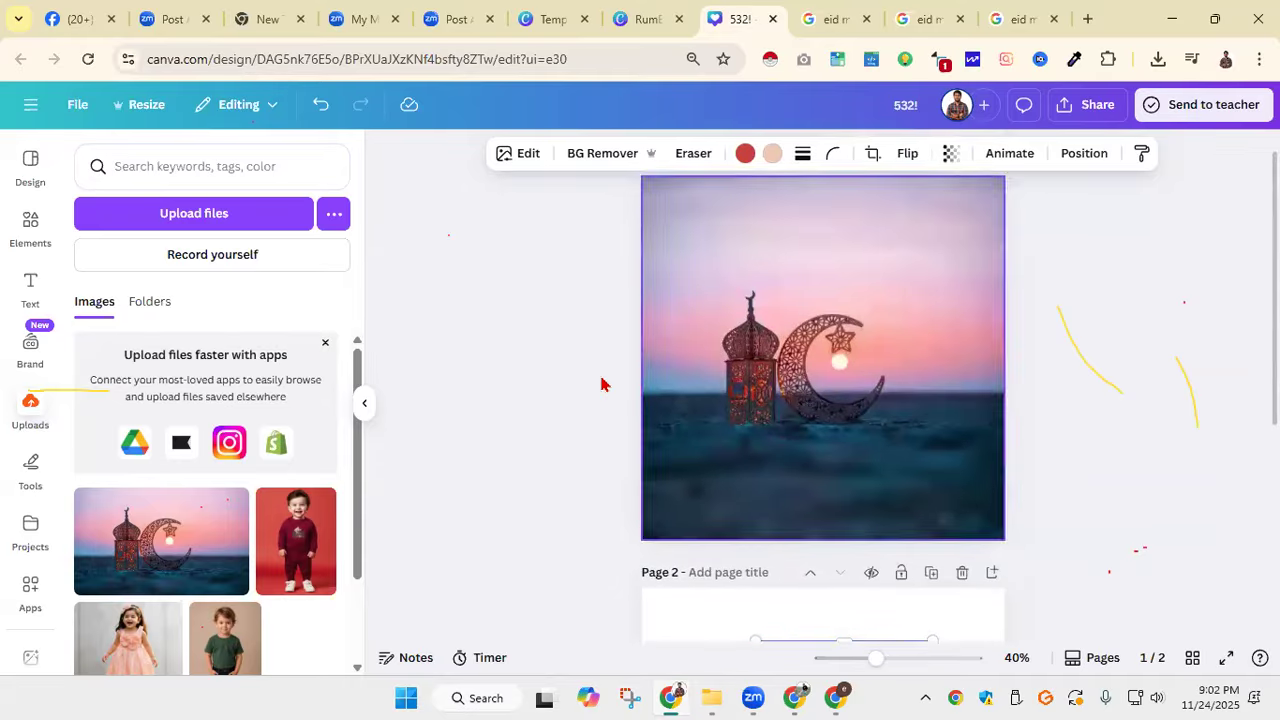
scroll(602, 382, "down", 1)
scroll(601, 382, "down", 1)
left_click(860, 572)
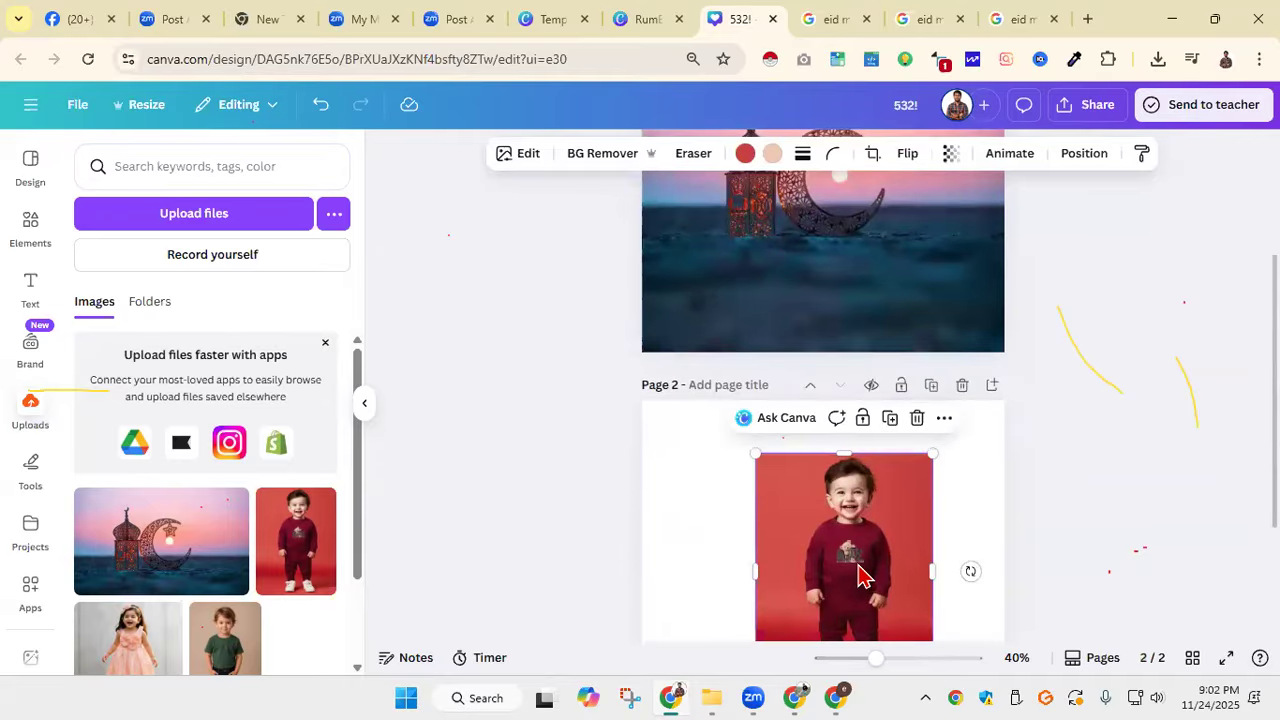
left_click(600, 154)
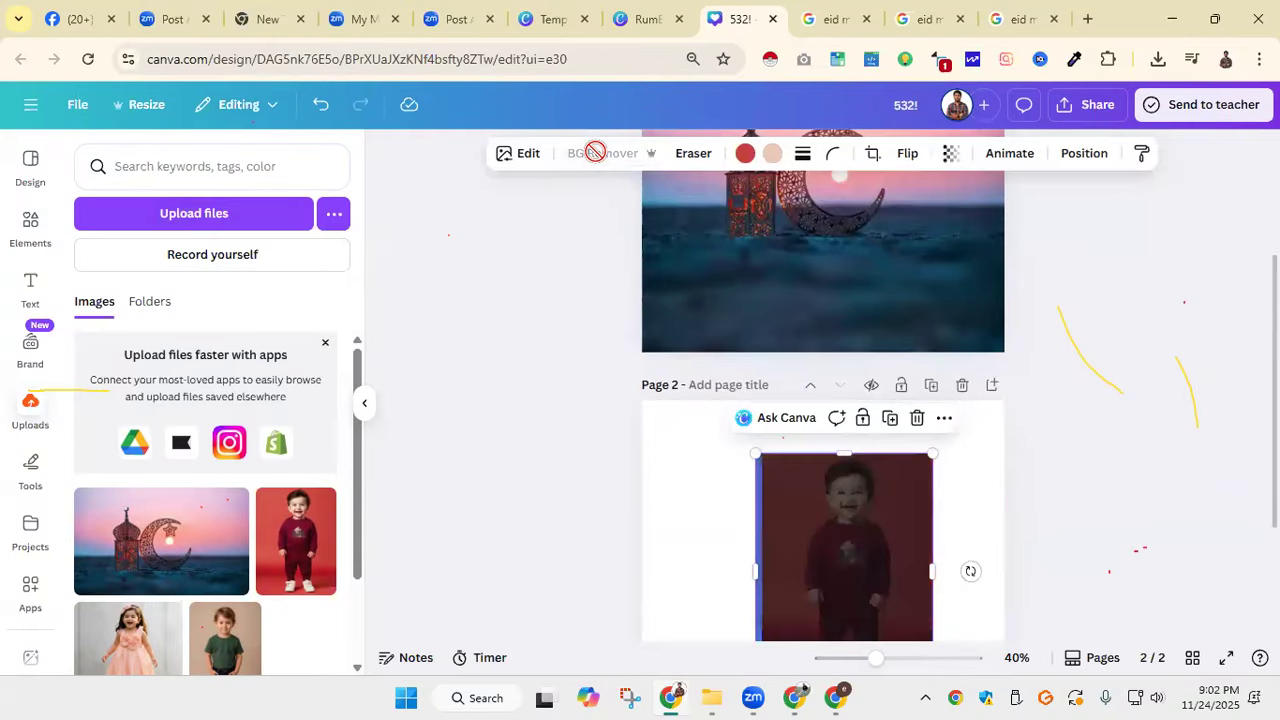
right_click(830, 550)
mouse_move(874, 366)
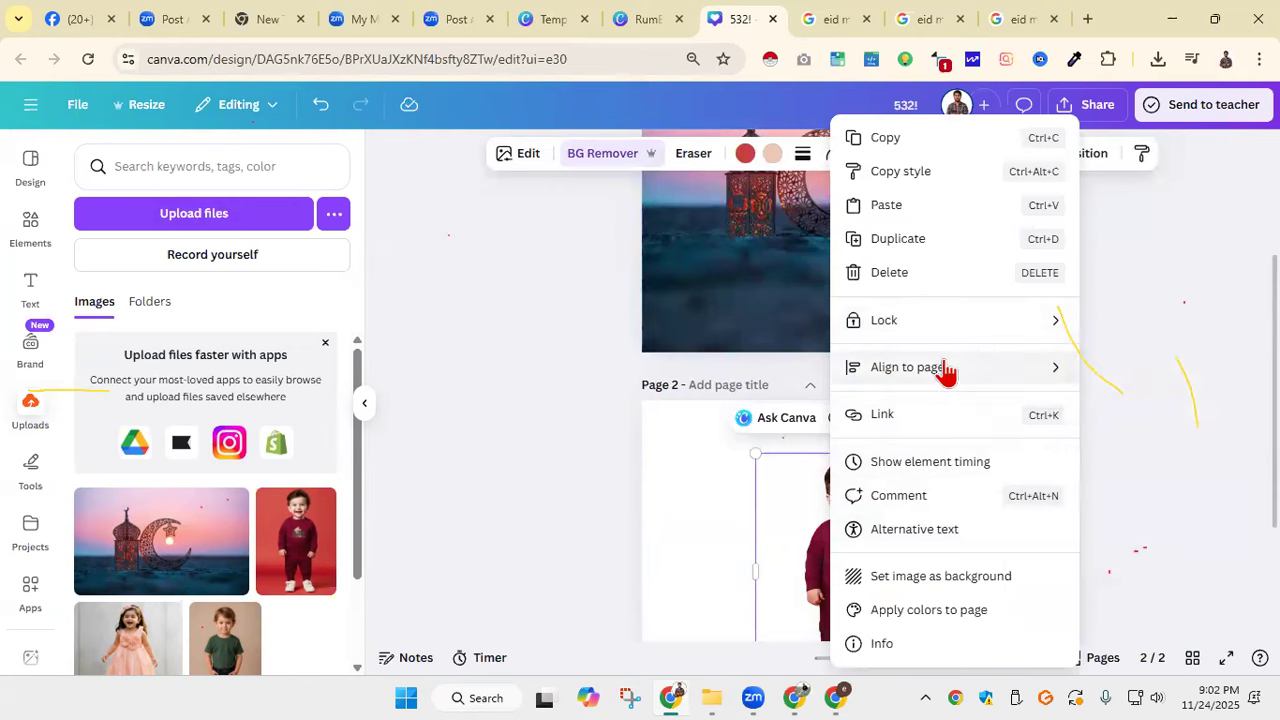
left_click(669, 537)
Step: Move the boy's image up on page 2, trim the lantern image's left edge on page 1 and show page thumbnails
left_click_drag(840, 592, 862, 360)
scroll(862, 360, "up", 2)
left_click_drag(642, 391, 663, 391)
right_click(728, 391)
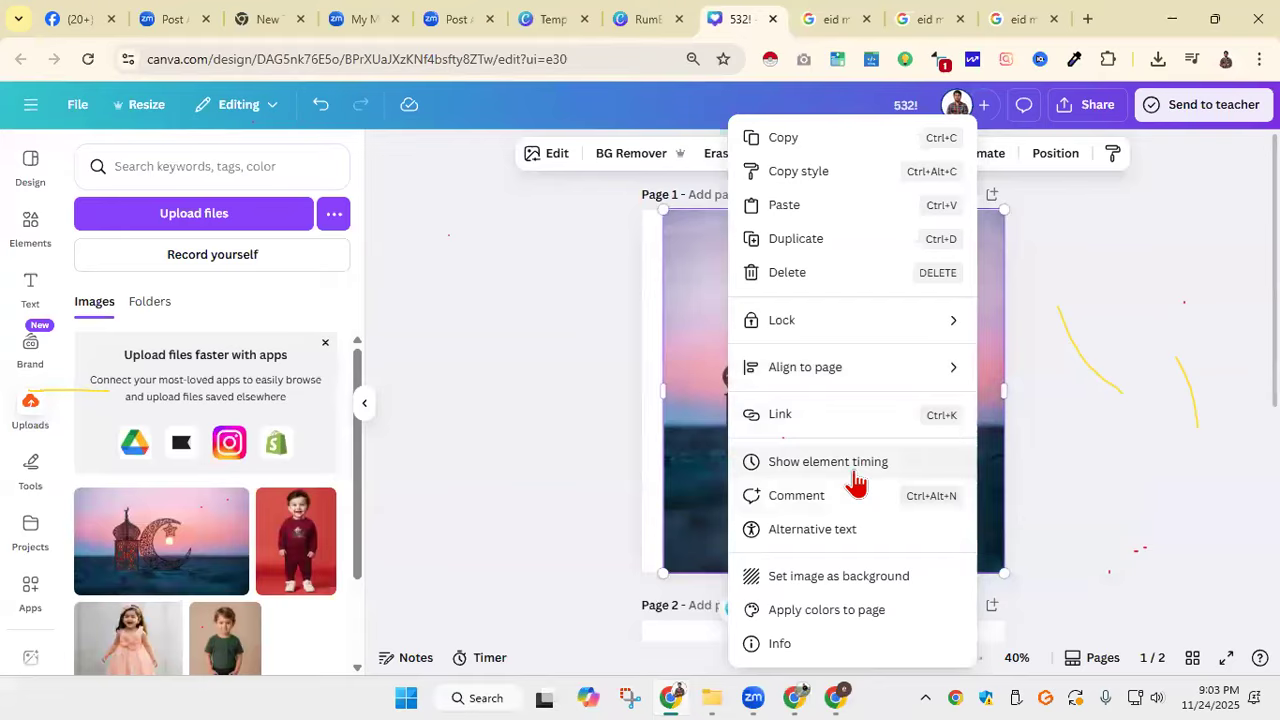
left_click(1092, 658)
left_click(569, 343)
Step: Undo the edits back to the single page holding only the paragraph text
key("ctrl+z")
key("ctrl+z")
key("ctrl+z")
key("ctrl+z")
key("ctrl+z")
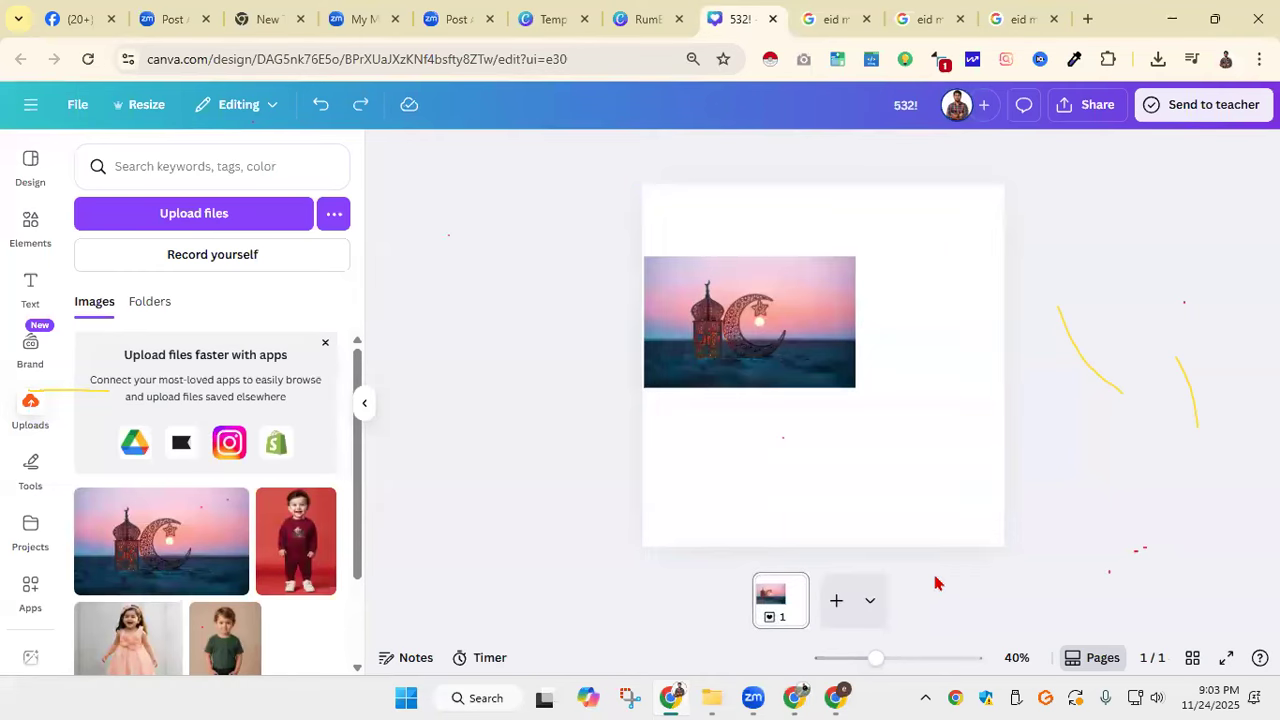
key("ctrl+z")
key("ctrl+z")
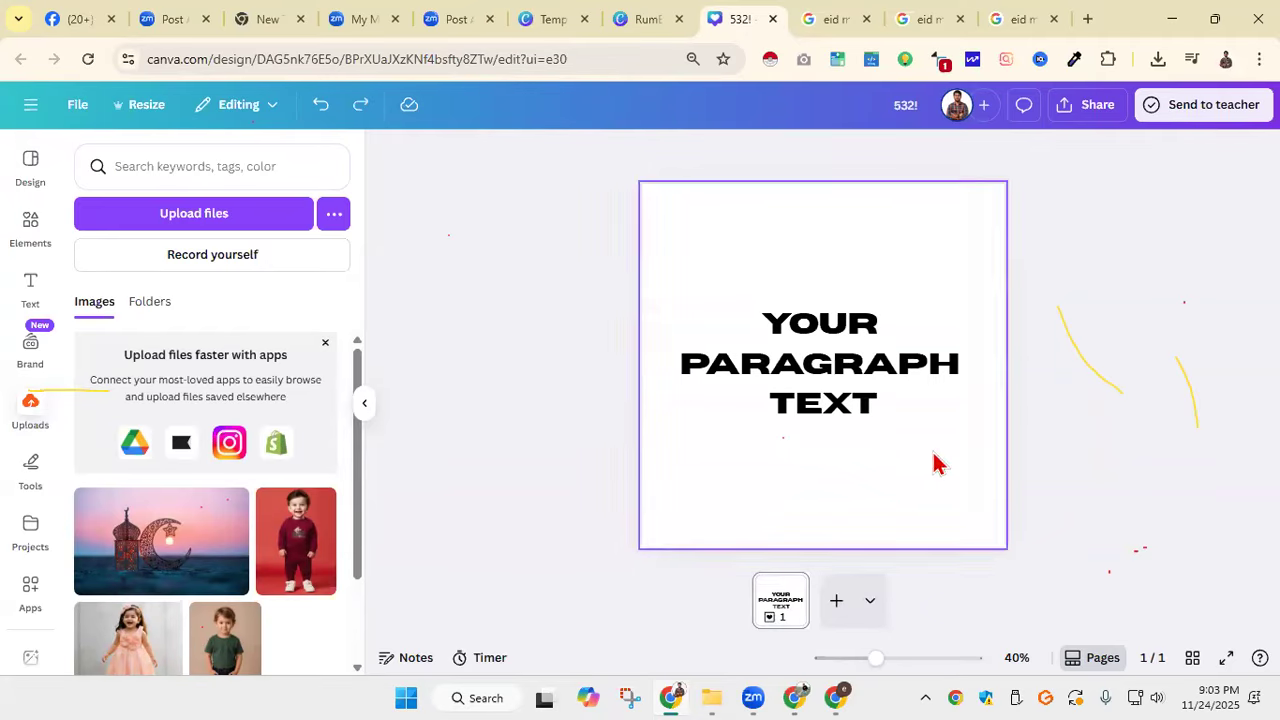
Step: Redo the undone edits to bring back the lantern image and the second page
key("ctrl+y")
key("ctrl+y")
key("ctrl+y")
key("ctrl+y")
key("ctrl+y")
key("ctrl+y")
key("ctrl+y")
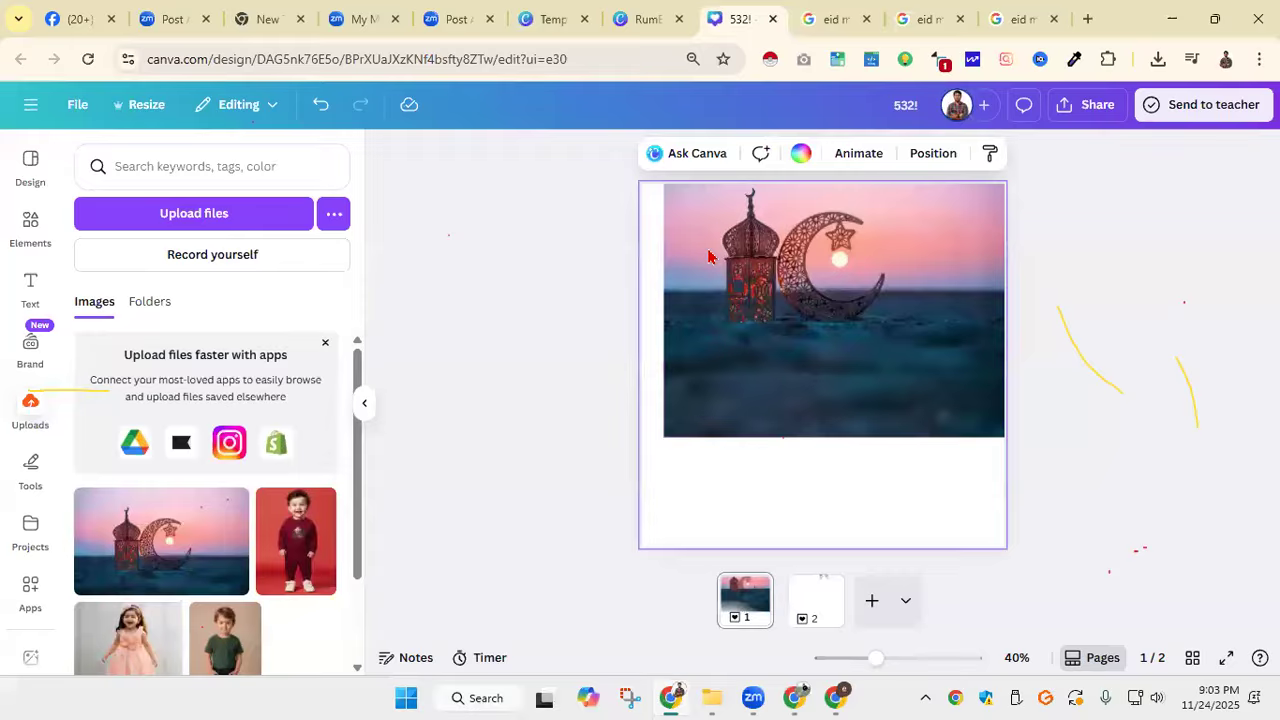
Step: Move the boy's cut-out down to the middle of page 2
right_click(708, 248)
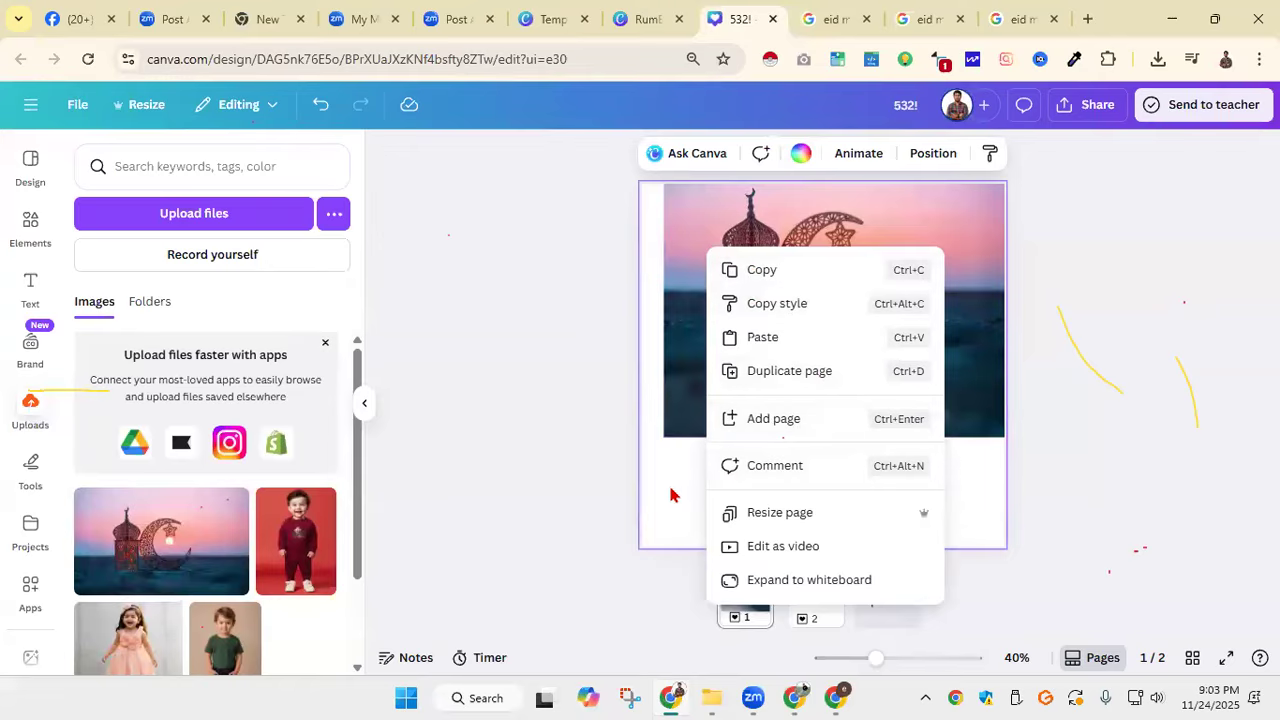
left_click(655, 558)
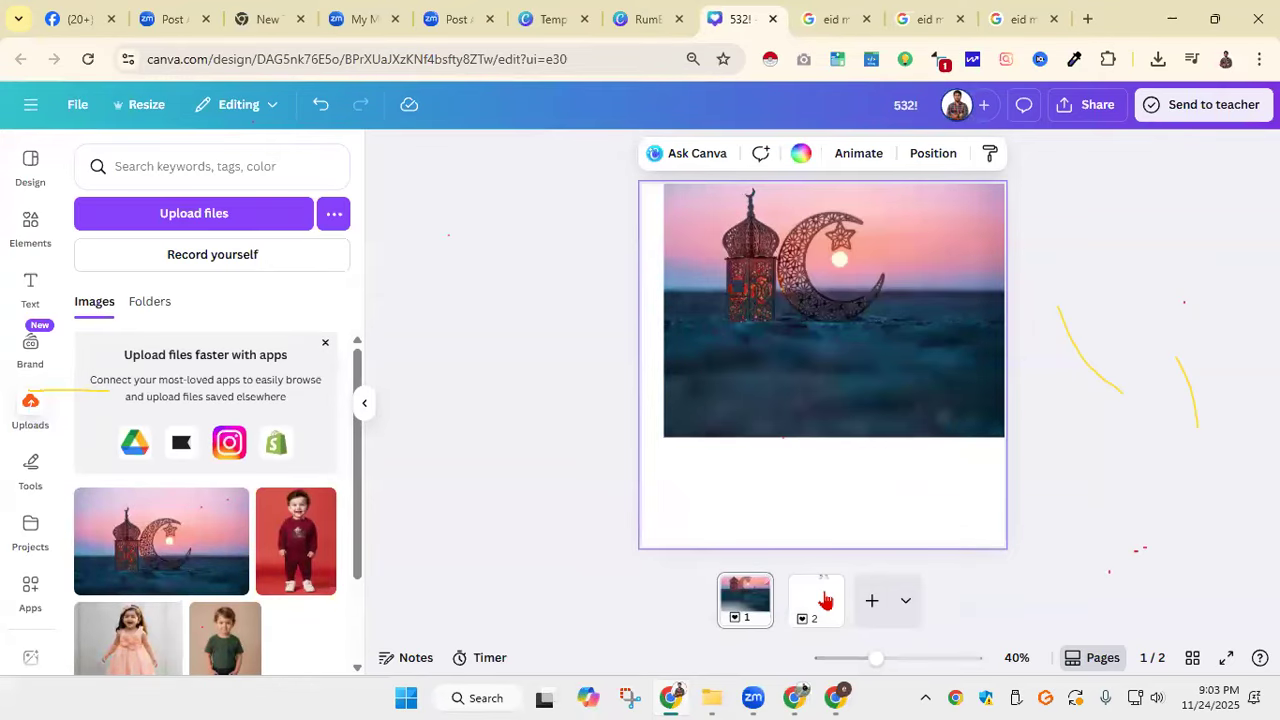
left_click(800, 600)
left_click_drag(800, 600, 794, 588)
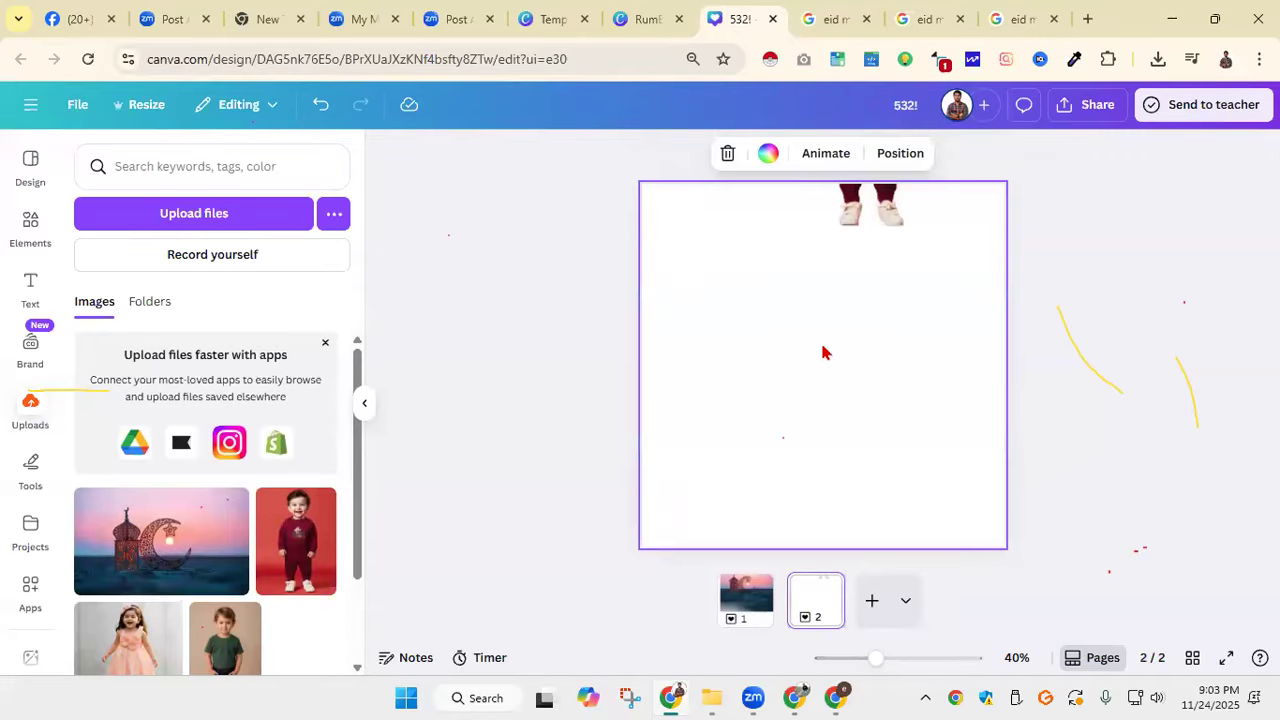
left_click(826, 349)
left_click_drag(878, 213, 845, 386)
left_click(748, 595)
left_click(812, 598)
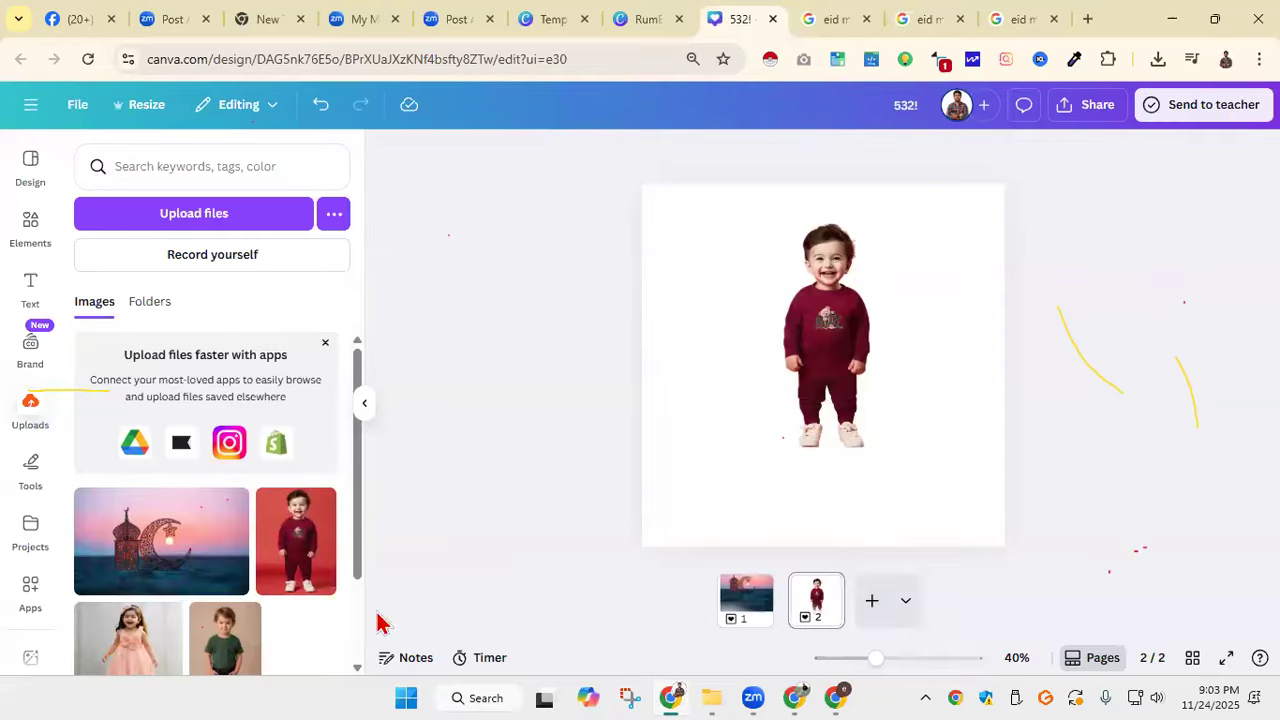
Step: Examine the page options of page 1 and the layer order of page 2
left_click(486, 660)
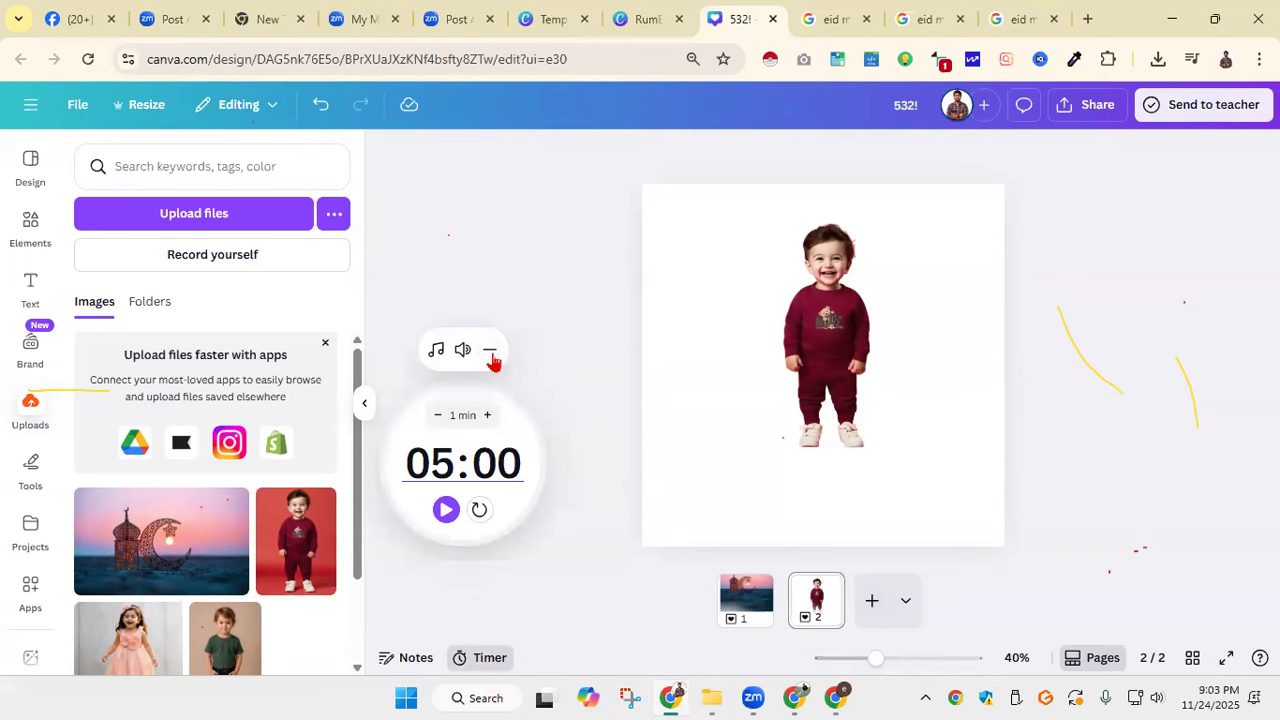
left_click(489, 354)
scroll(818, 400, "up", 1)
scroll(812, 405, "down", 1)
left_click(752, 587)
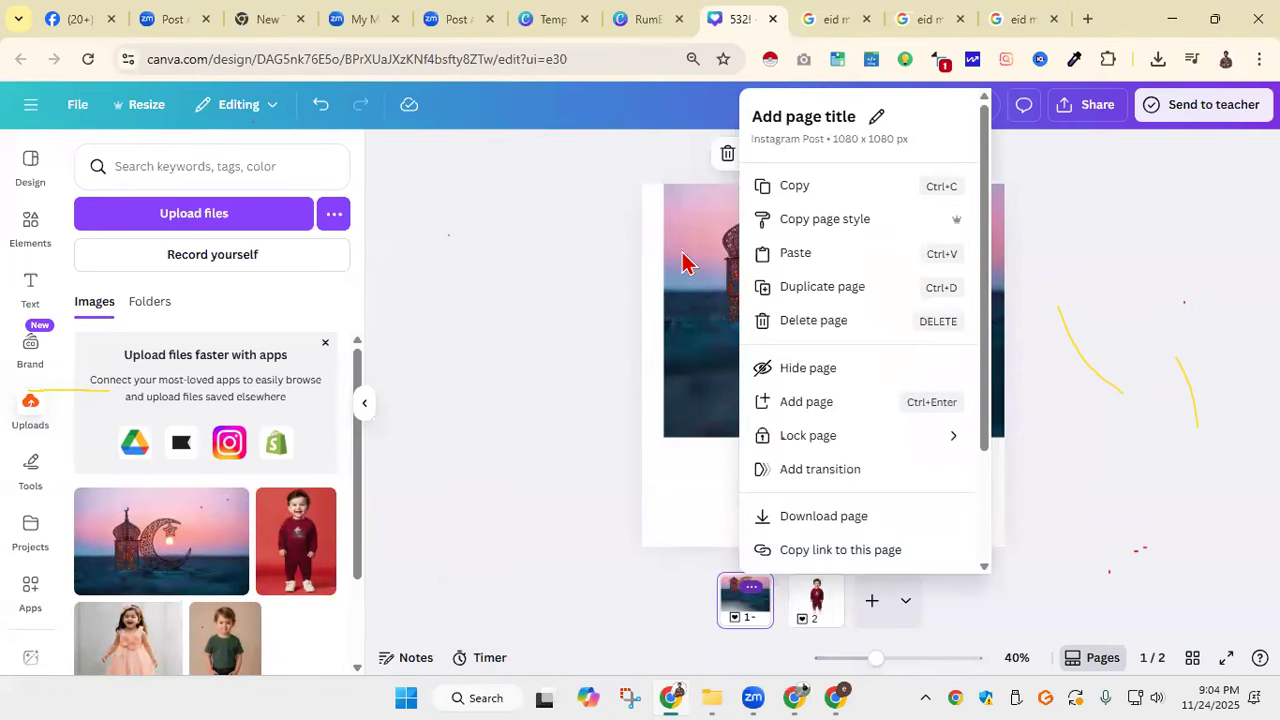
left_click_drag(822, 599, 870, 505)
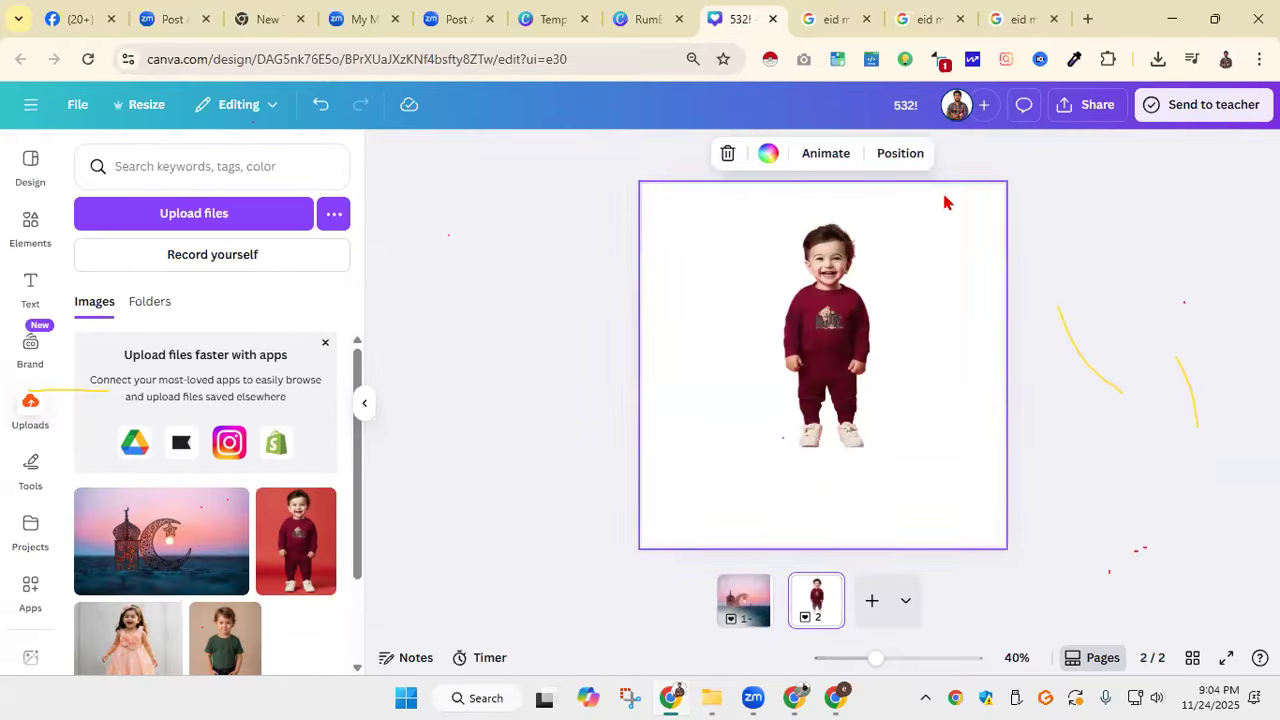
left_click(892, 156)
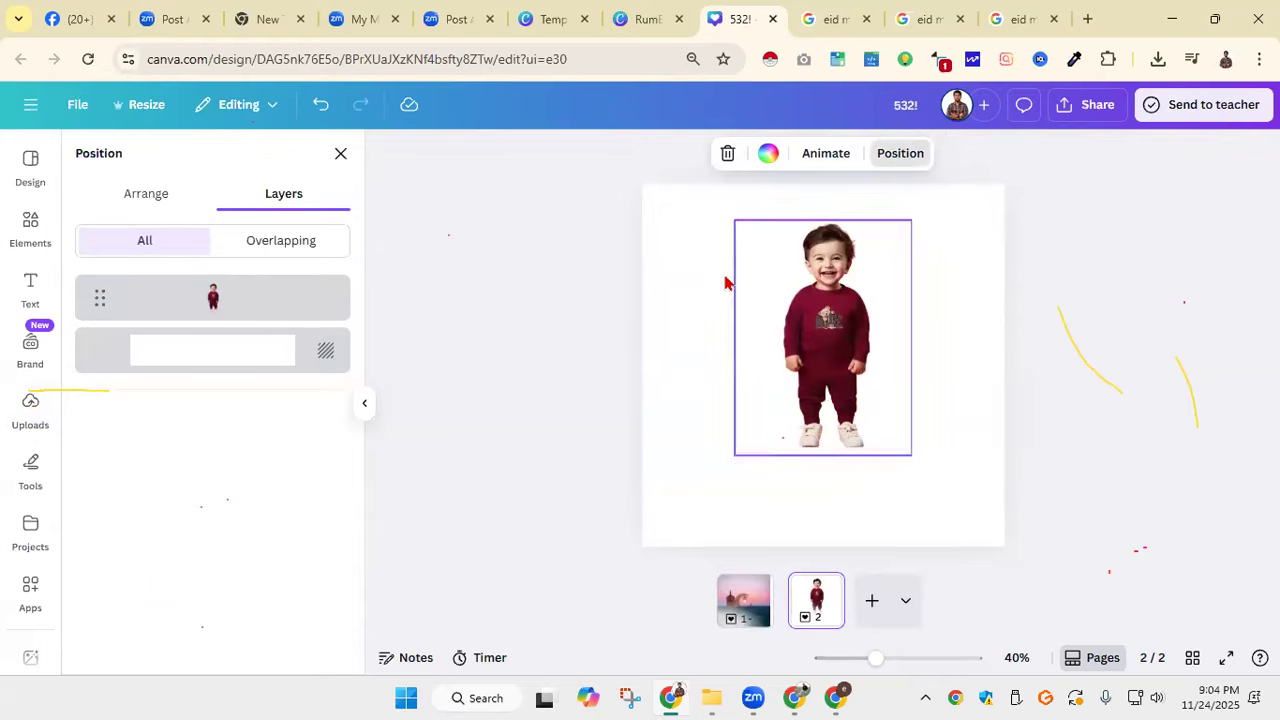
left_click_drag(214, 297, 333, 415)
left_click(340, 154)
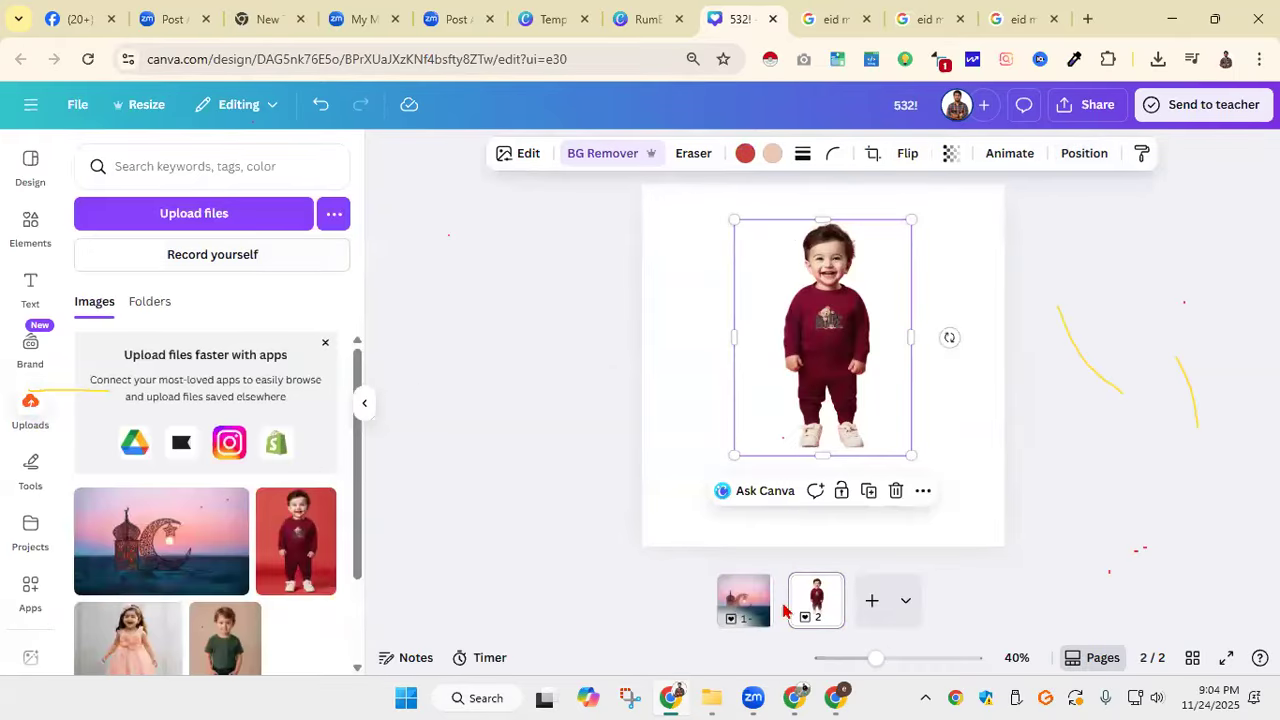
Step: Clear the images from both pages and undo the design back to a single blank page
key("ctrl+z")
left_click(935, 269)
left_click(746, 594)
left_click(822, 380)
left_click(896, 222)
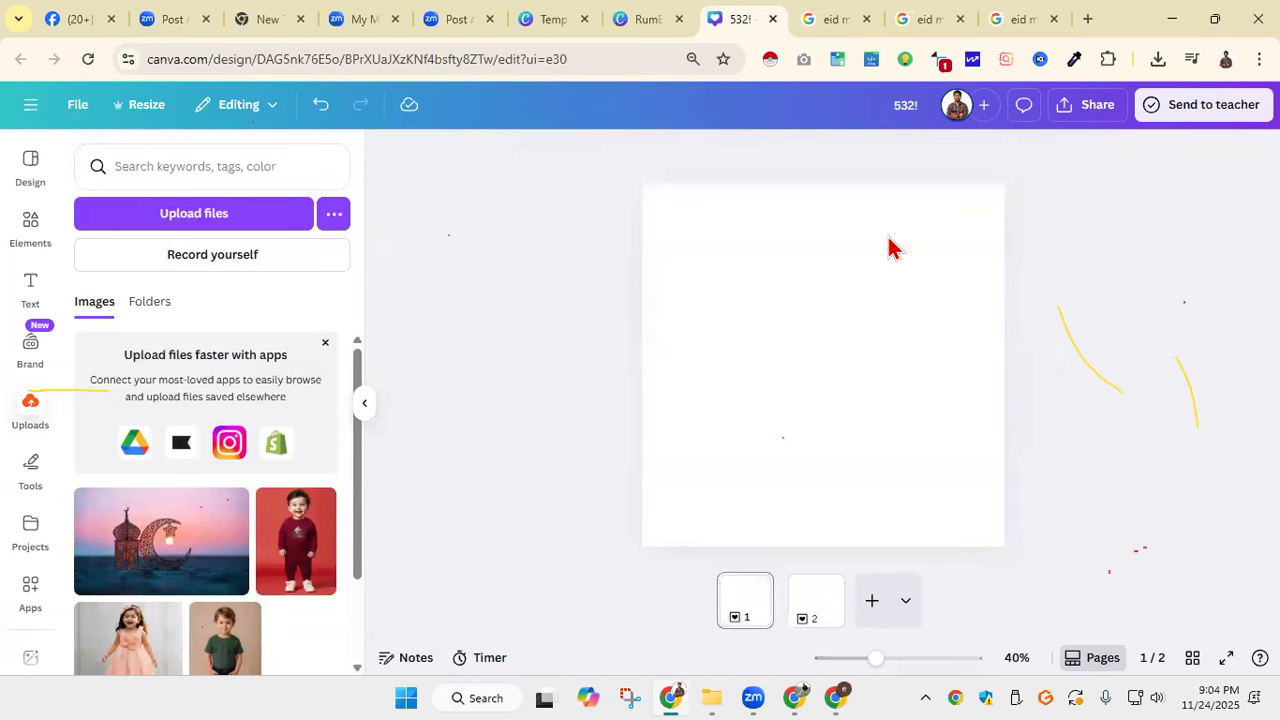
left_click(830, 367)
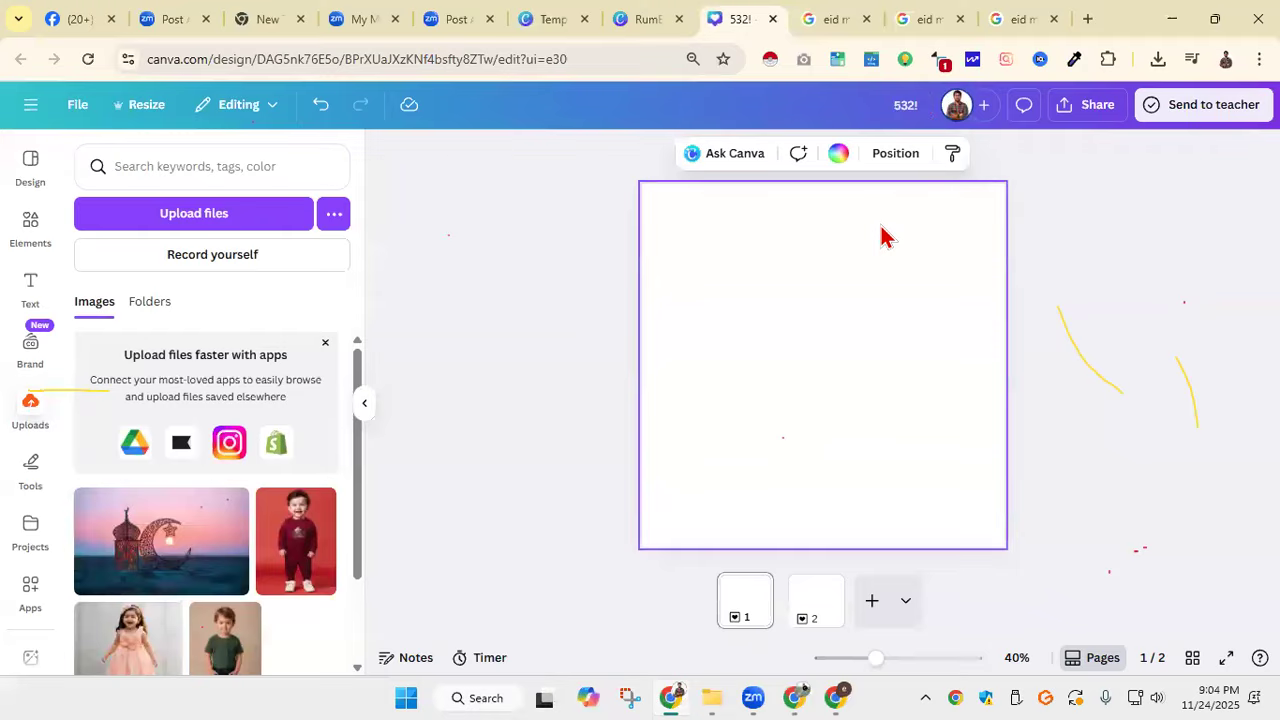
left_click(534, 240)
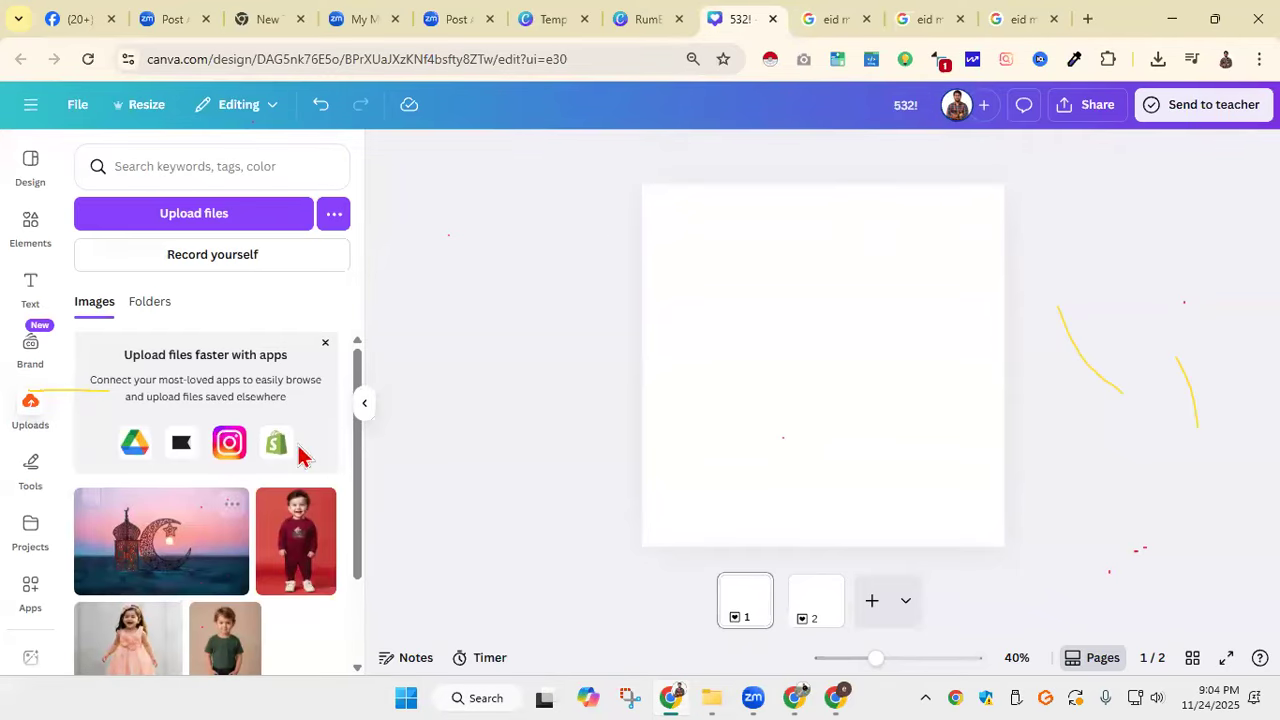
scroll(303, 505, "down", 1)
scroll(303, 505, "down", 1)
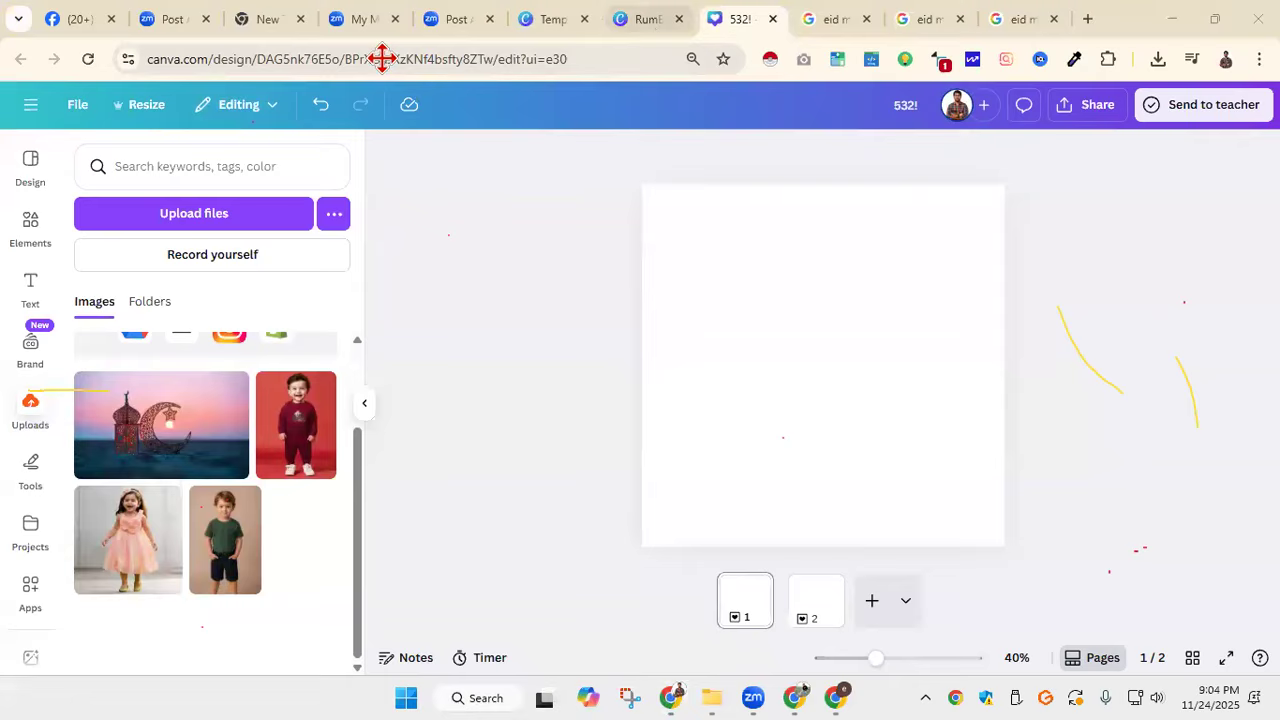
left_click(846, 387)
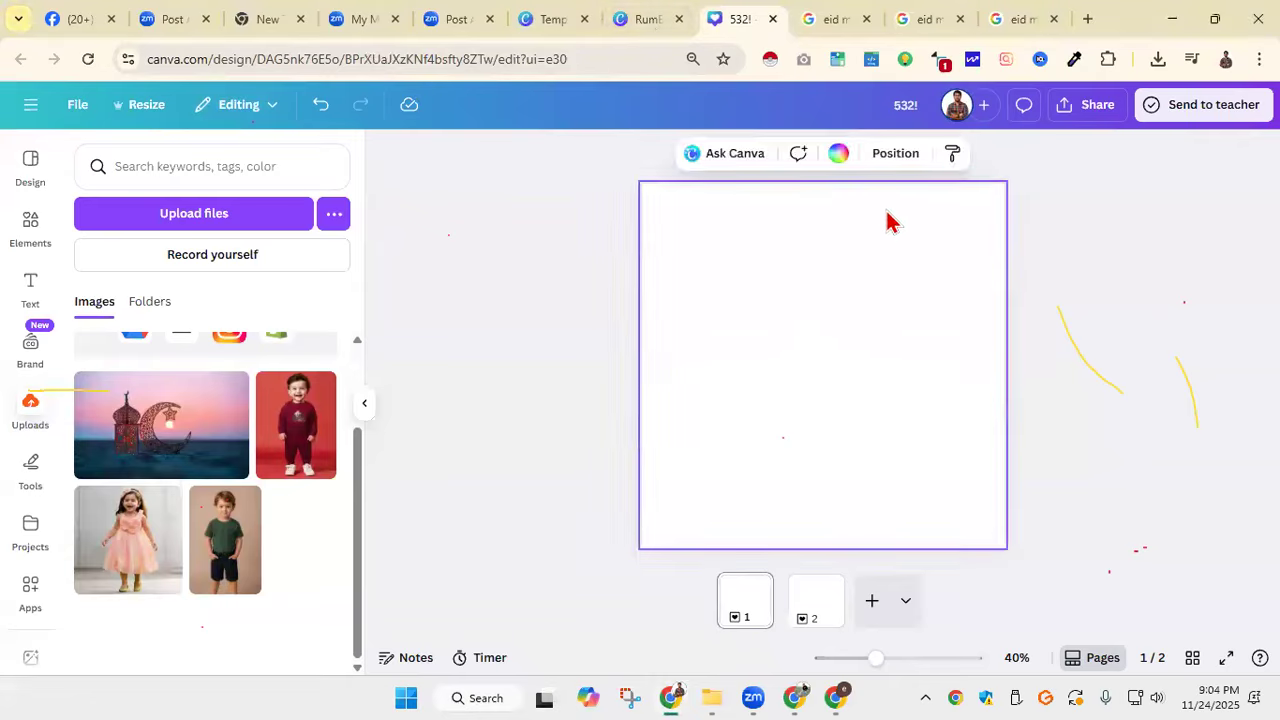
key("ctrl+z")
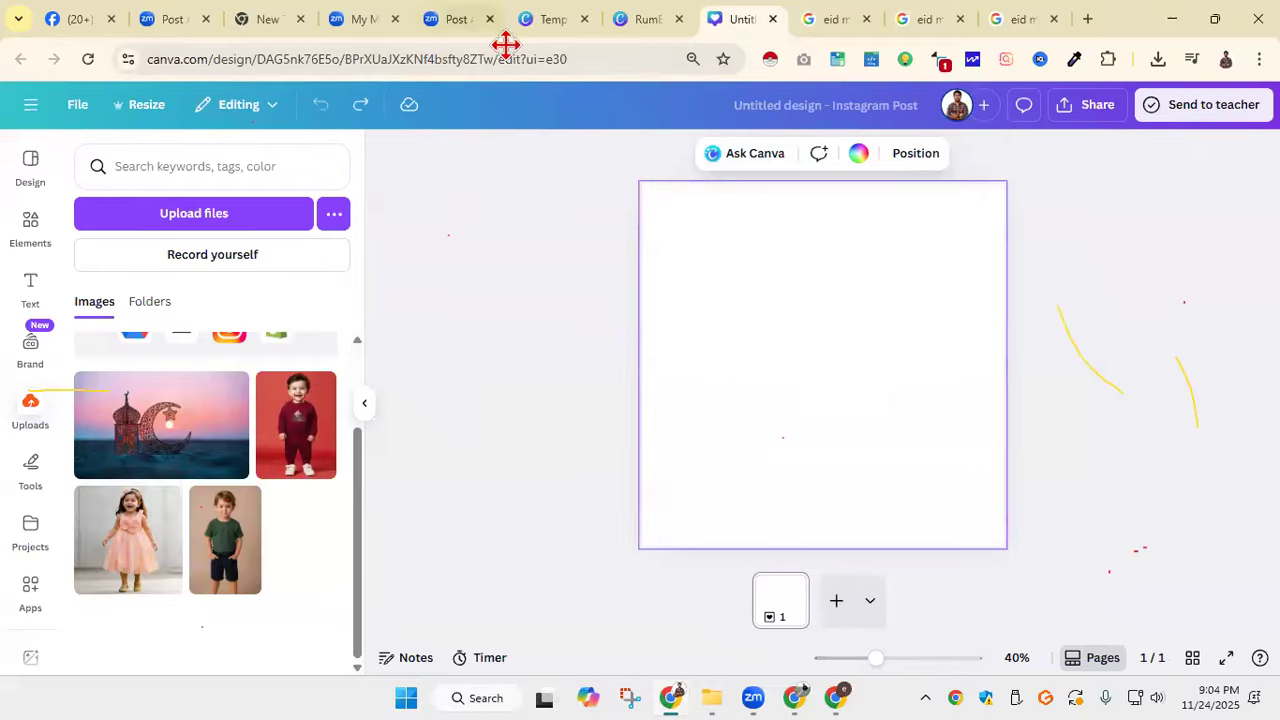
Step: Close this design, switch to the RumE design and add a second blank page to it
key("ctrl+w")
left_click(692, 14)
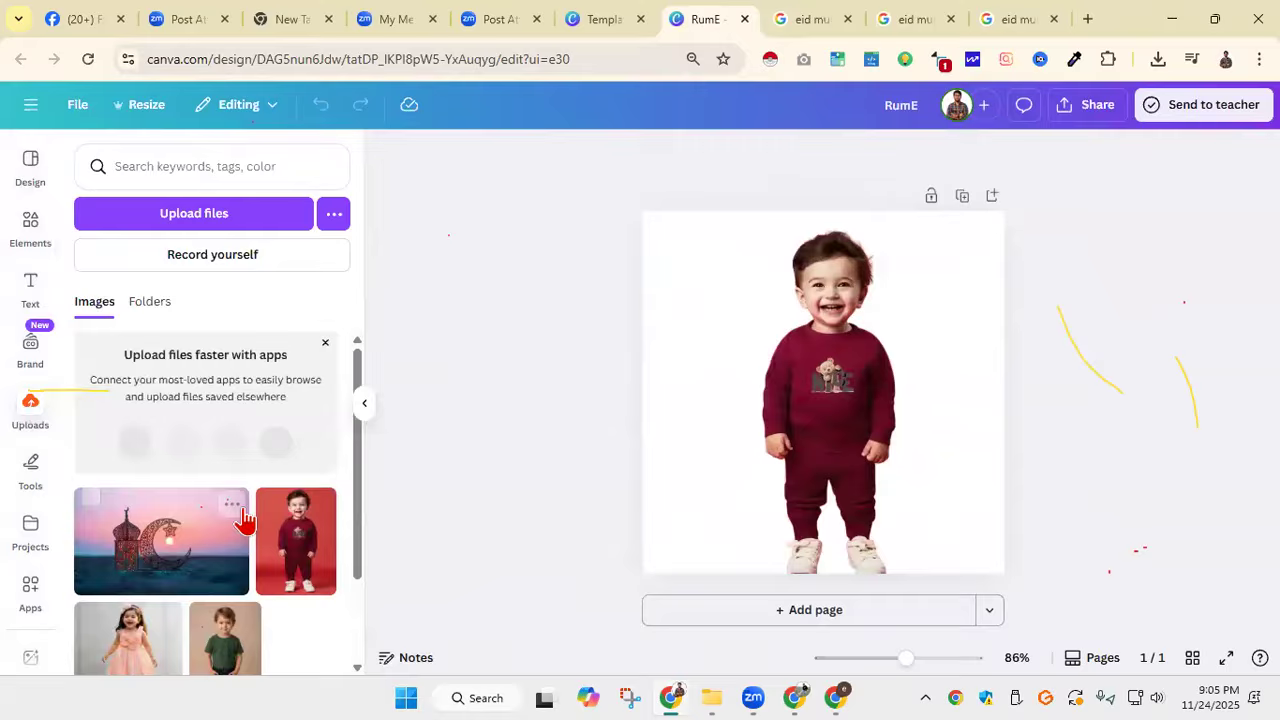
left_click_drag(166, 466, 715, 226)
left_click_drag(850, 340, 1046, 531)
left_click(815, 610)
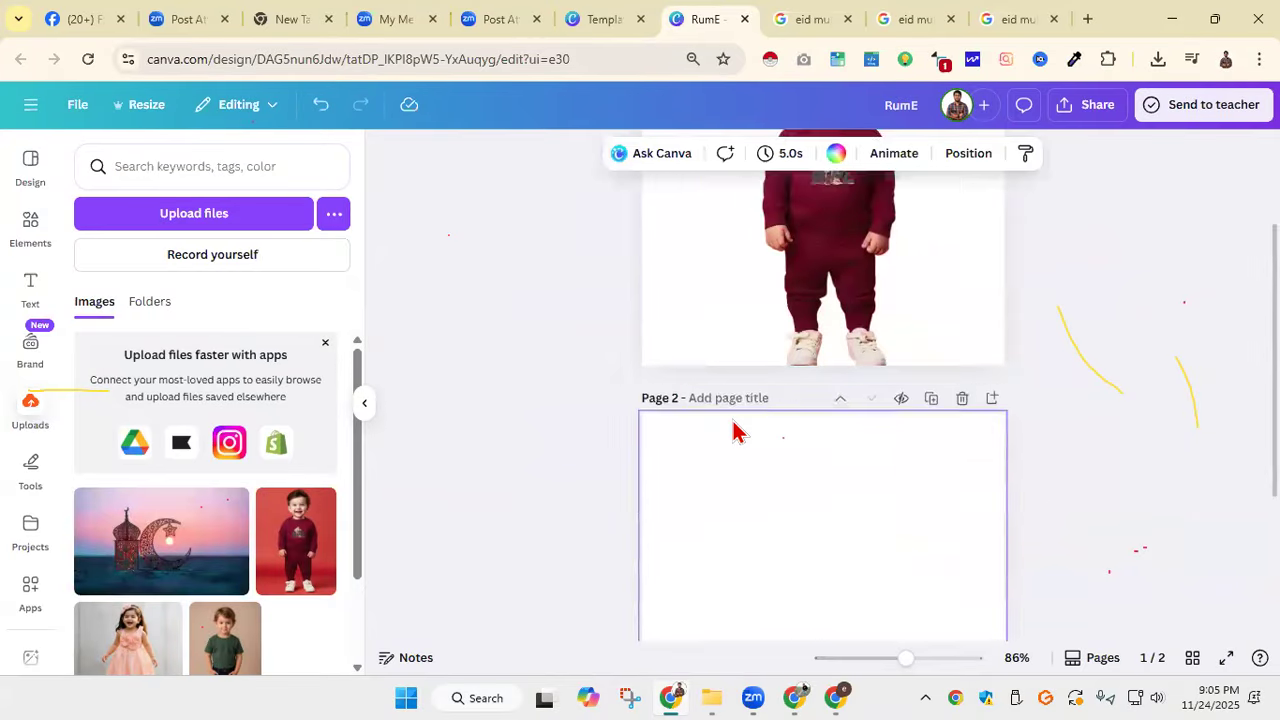
Step: Reduce the boy's cut-out on page 1 so that the whole figure fits on the page
scroll(822, 400, "up", 5)
right_click(822, 380)
mouse_move(900, 368)
left_click(1114, 481)
right_click(806, 350)
left_click(547, 434)
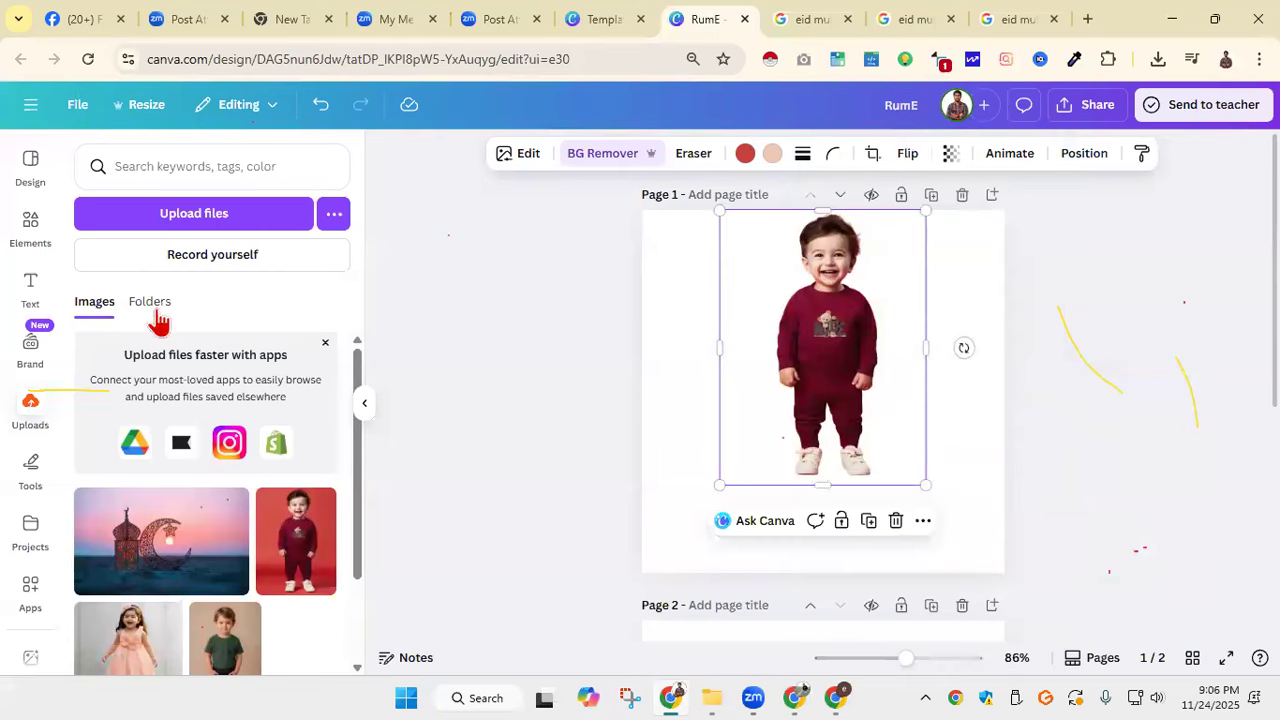
Step: Place the uploaded photo of the boy in the green T-shirt on page 1
scroll(220, 520, "down", 2)
left_click_drag(224, 540, 985, 522)
left_click_drag(842, 416, 819, 440)
left_click_drag(955, 489, 881, 342)
mouse_move(786, 340)
left_mouse_down()
mouse_move(838, 340)
mouse_move(766, 340)
left_mouse_up()
Step: Arrange the two boys side by side on page 1, with the maroon-clothed boy left of the green-shirted one
scroll(790, 610, "down", 5)
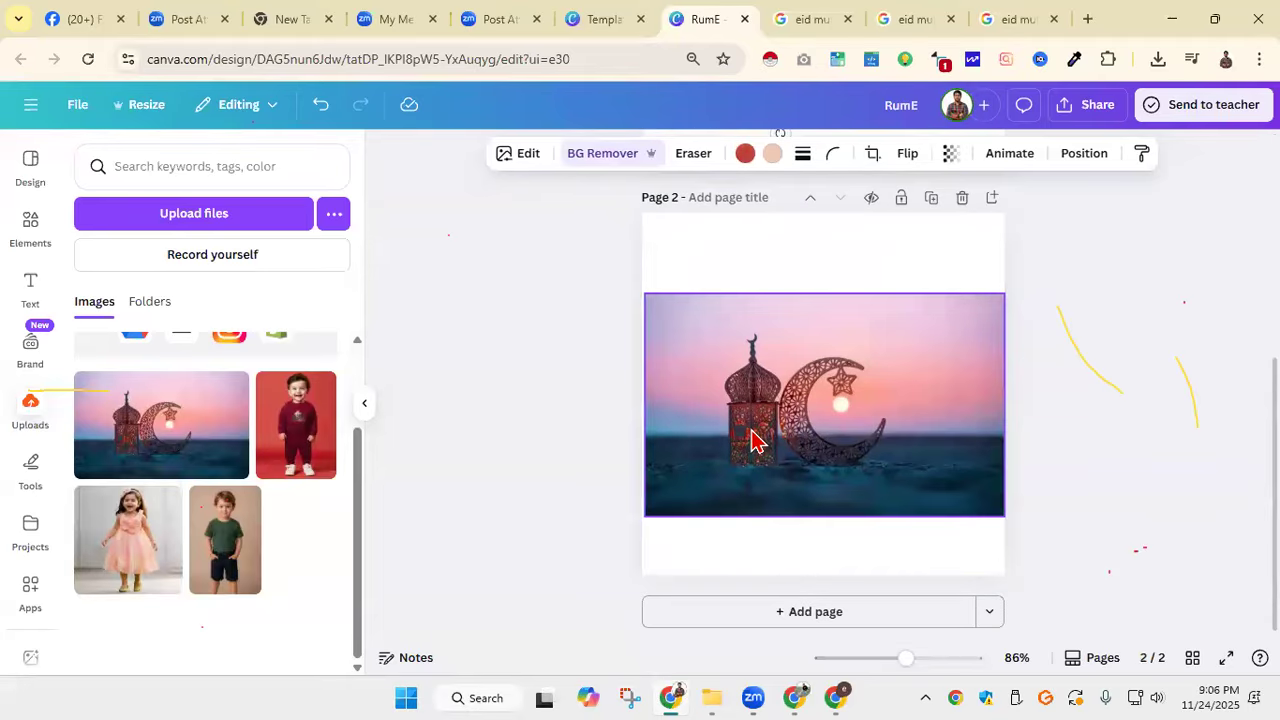
scroll(671, 480, "up", 5)
left_click(806, 410)
left_click(940, 385)
left_click_drag(940, 390, 908, 364)
left_click_drag(790, 371, 753, 380)
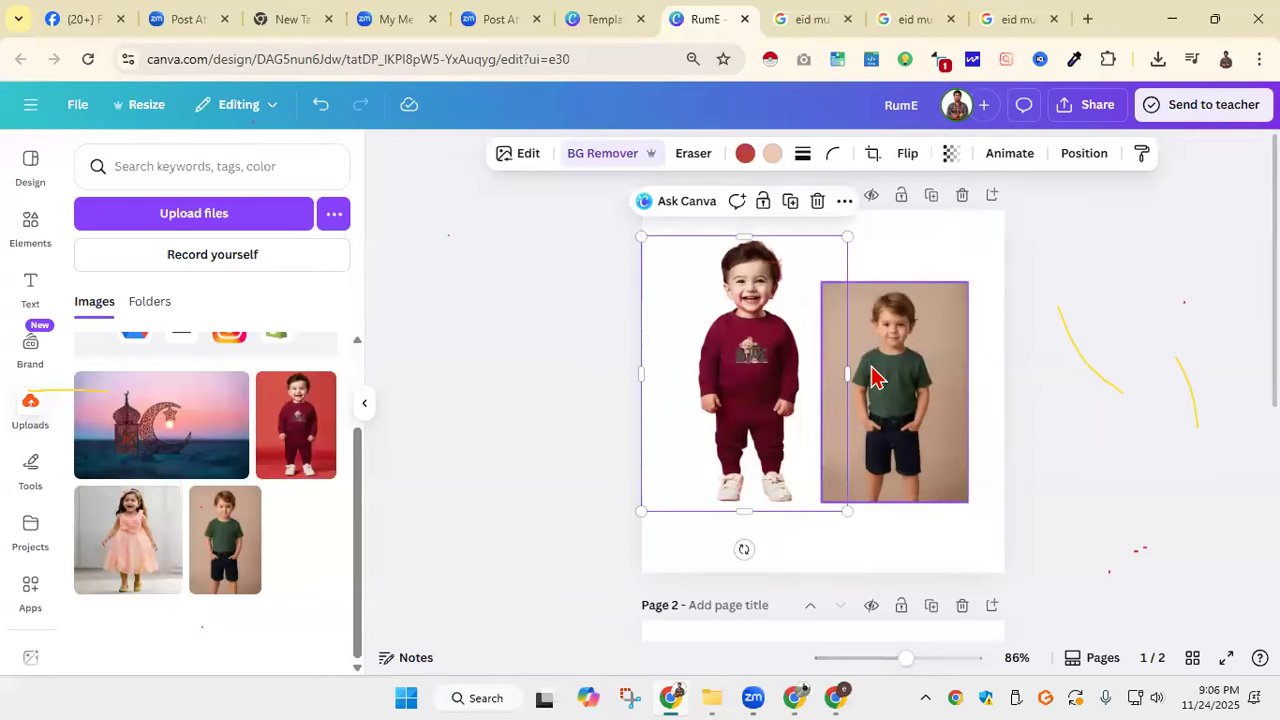
left_click(873, 377)
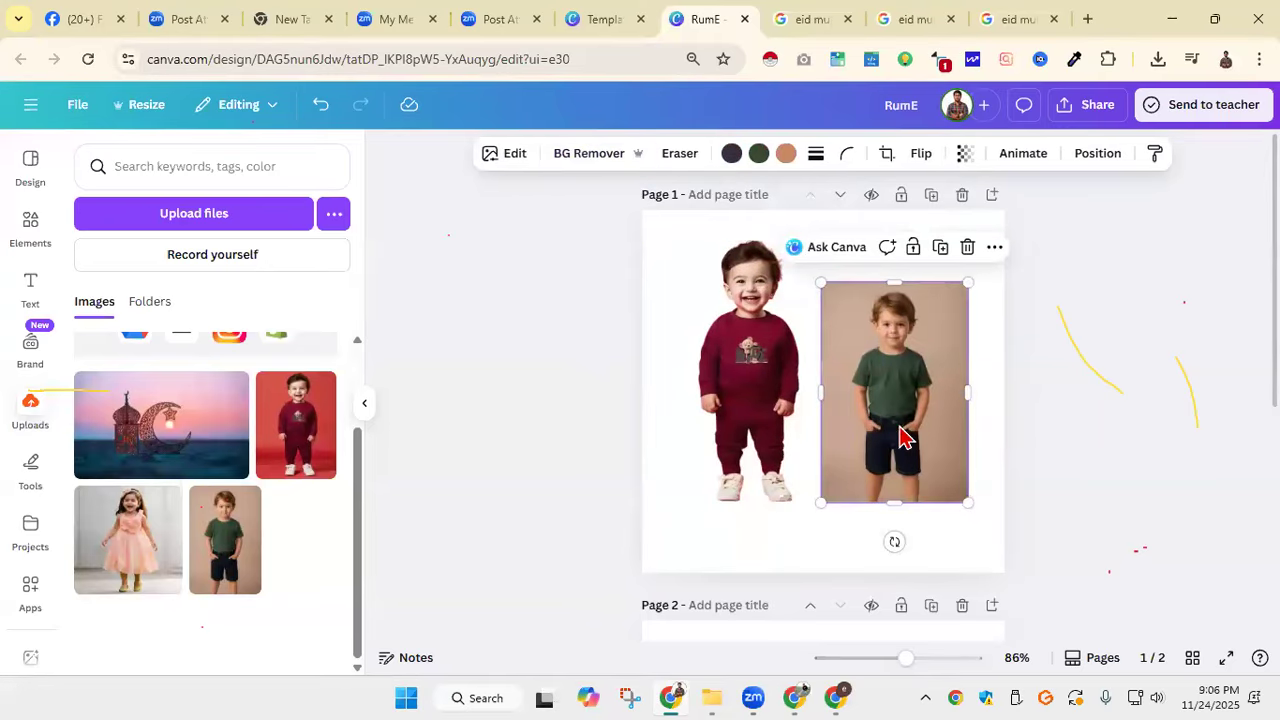
left_click_drag(715, 372, 745, 380)
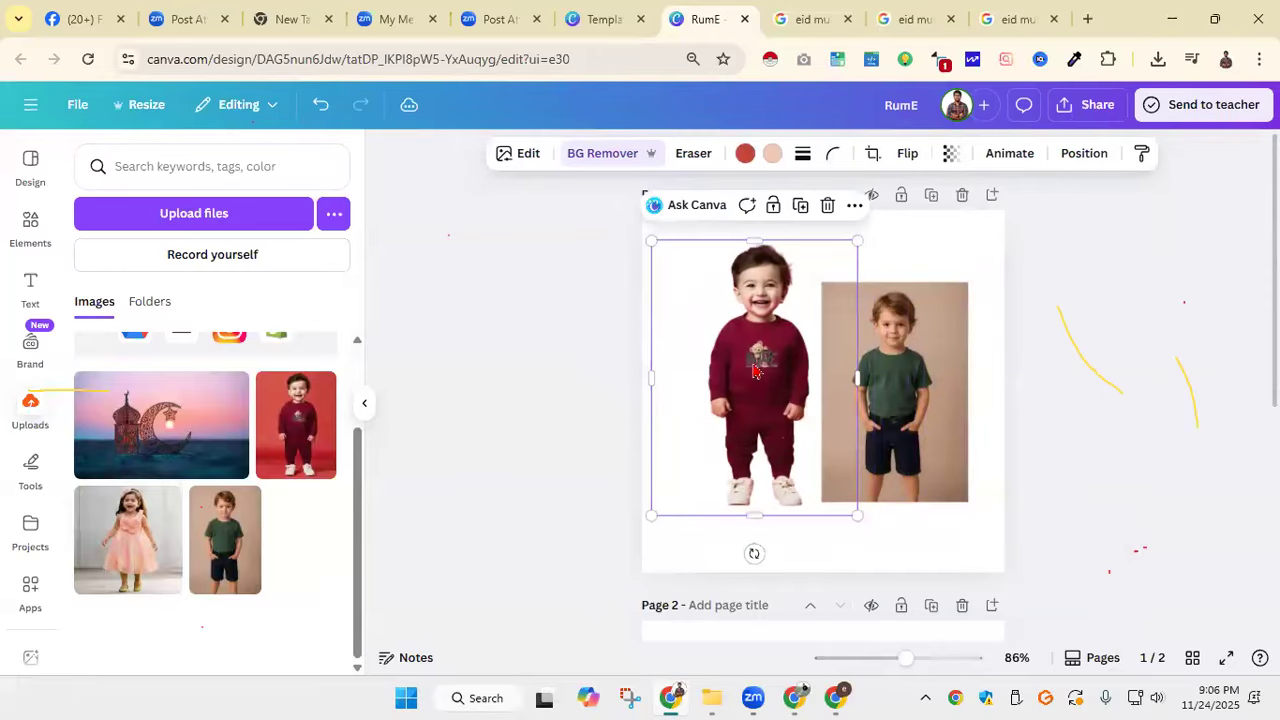
left_click(947, 395)
Step: Swap the two boys on page 1, enlarging the green-shirt photo on the left and placing the maroon cut-out on the right
left_click(729, 388)
left_click_drag(732, 389, 831, 301)
left_click_drag(893, 460, 715, 387)
left_click_drag(789, 429, 938, 431)
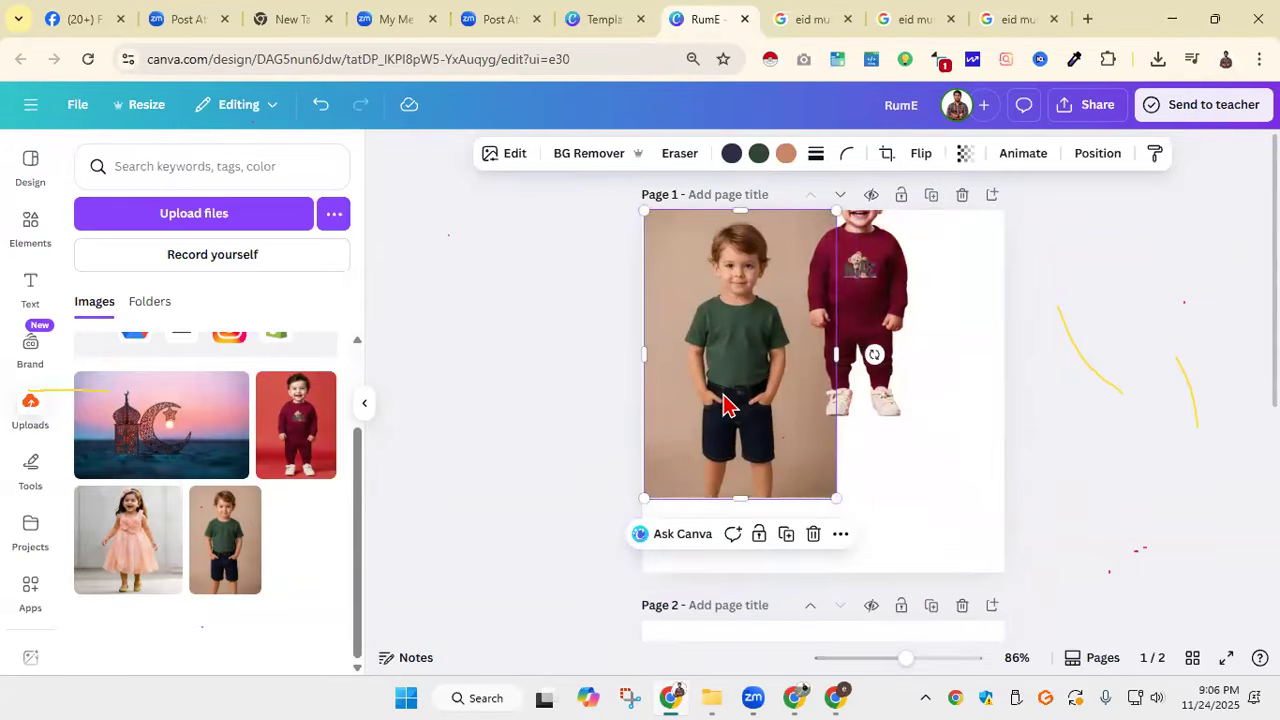
left_click_drag(865, 340, 938, 405)
Step: Add the lantern-and-moon image to page 1, send it behind both boys and enlarge it
left_click(161, 425)
left_click_drag(823, 400, 764, 515)
key("ctrl+bracketleft")
key("ctrl+bracketleft")
left_click_drag(827, 511, 834, 538)
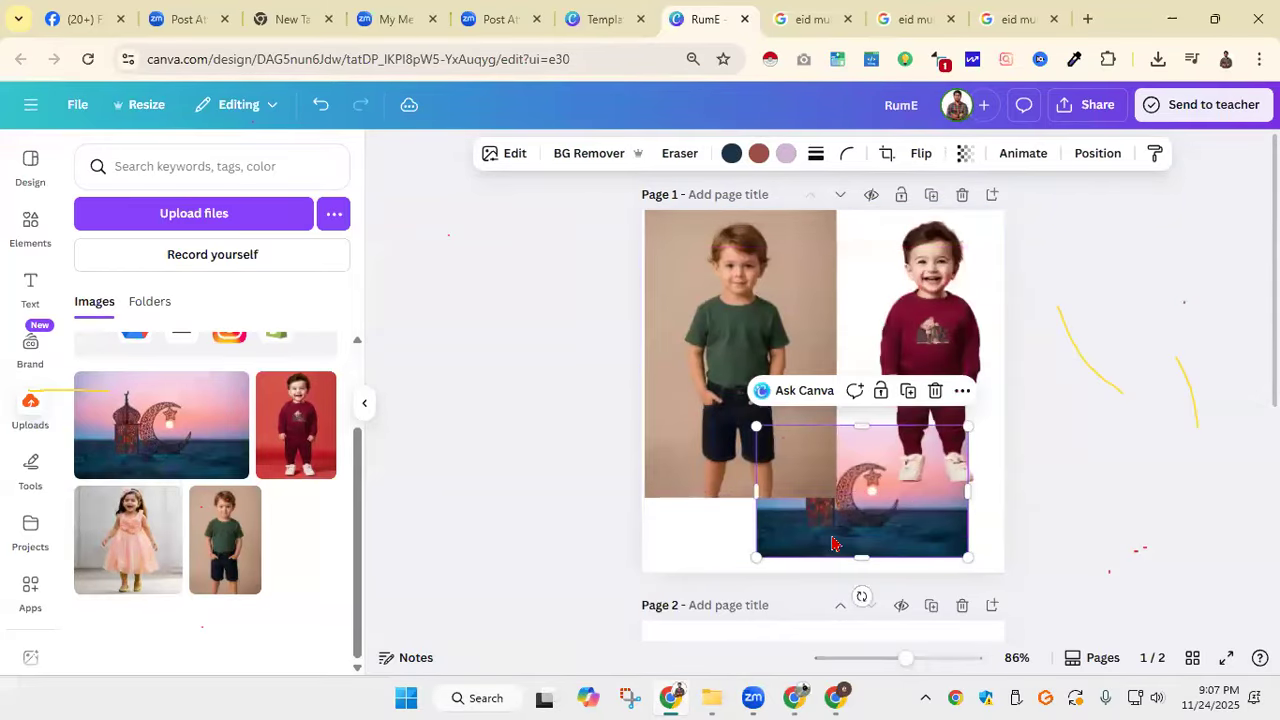
left_click_drag(756, 557, 678, 605)
left_click_drag(917, 560, 890, 458)
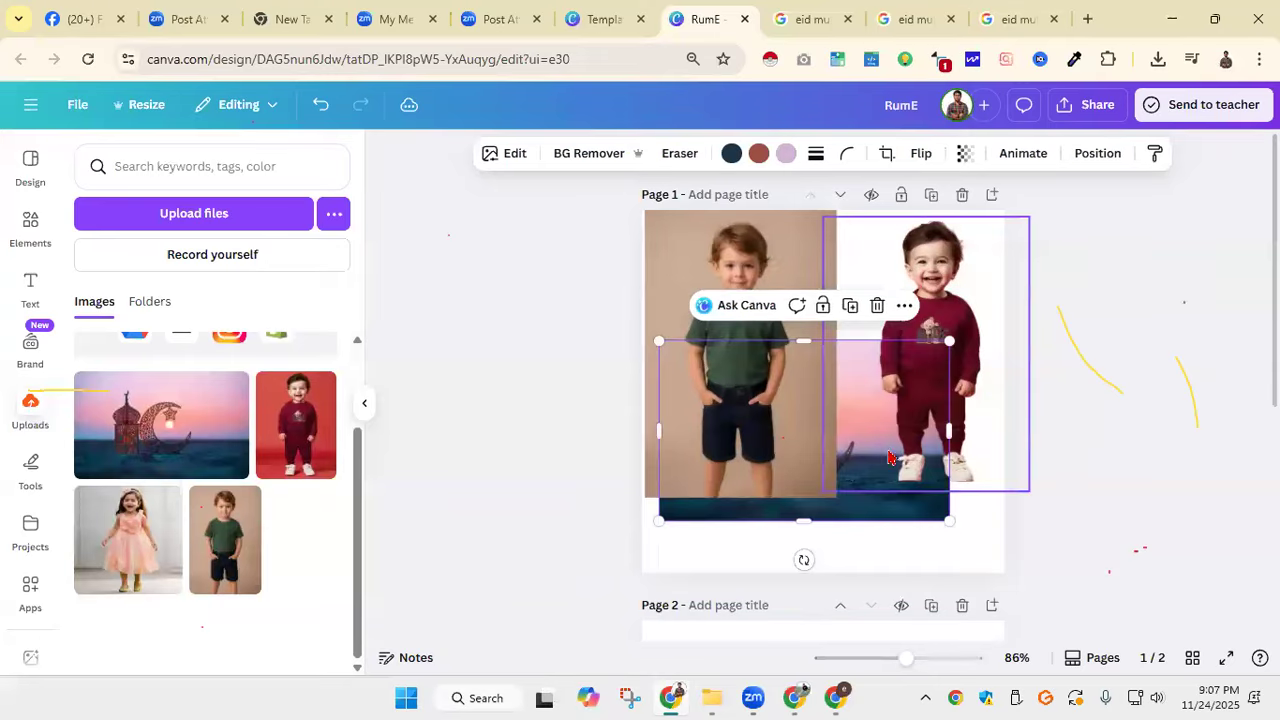
Step: Delete the green-shirt boy's photo and enlarge the lantern-and-moon image to cover all of page 1
left_click(750, 250)
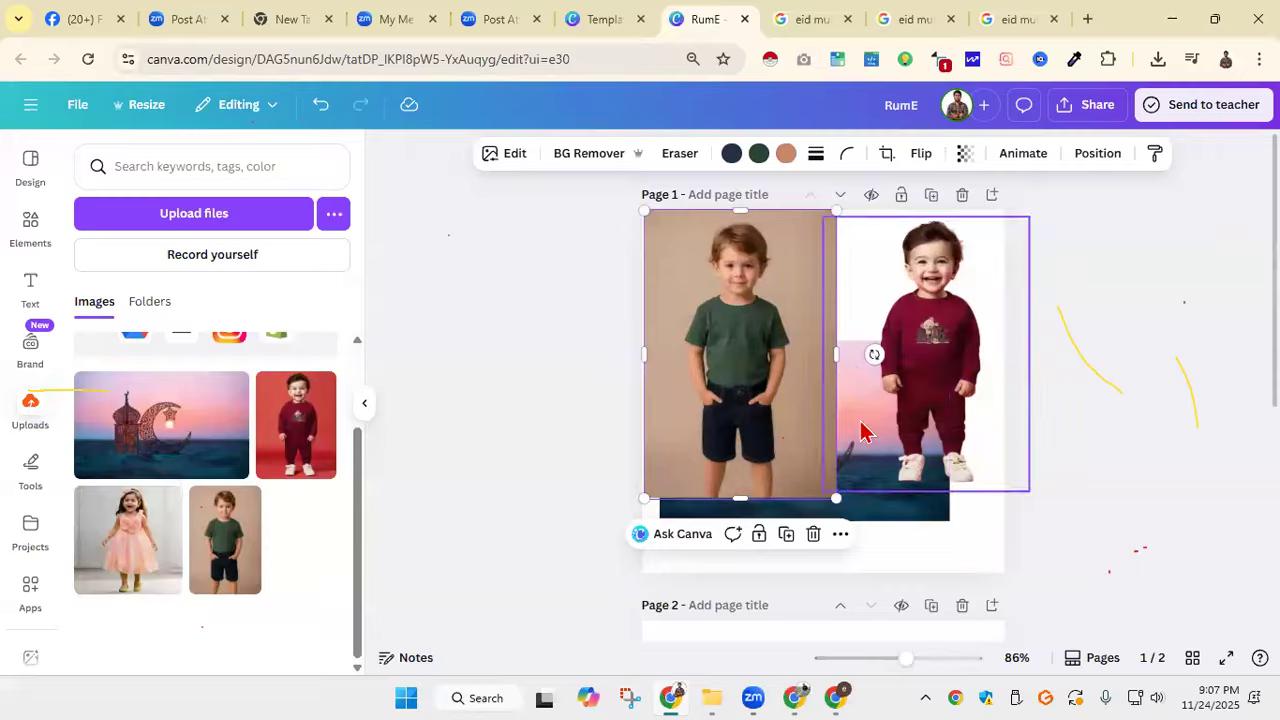
key("Delete")
left_click(760, 400)
left_click_drag(757, 400, 731, 345)
left_click_drag(931, 469, 1100, 662)
left_click_drag(780, 430, 690, 350)
Step: Lower the maroon-clothed boy so his feet stand at page 1's lower edge
left_click_drag(931, 370, 931, 425)
scroll(1060, 450, "down", 1)
left_click(1080, 470)
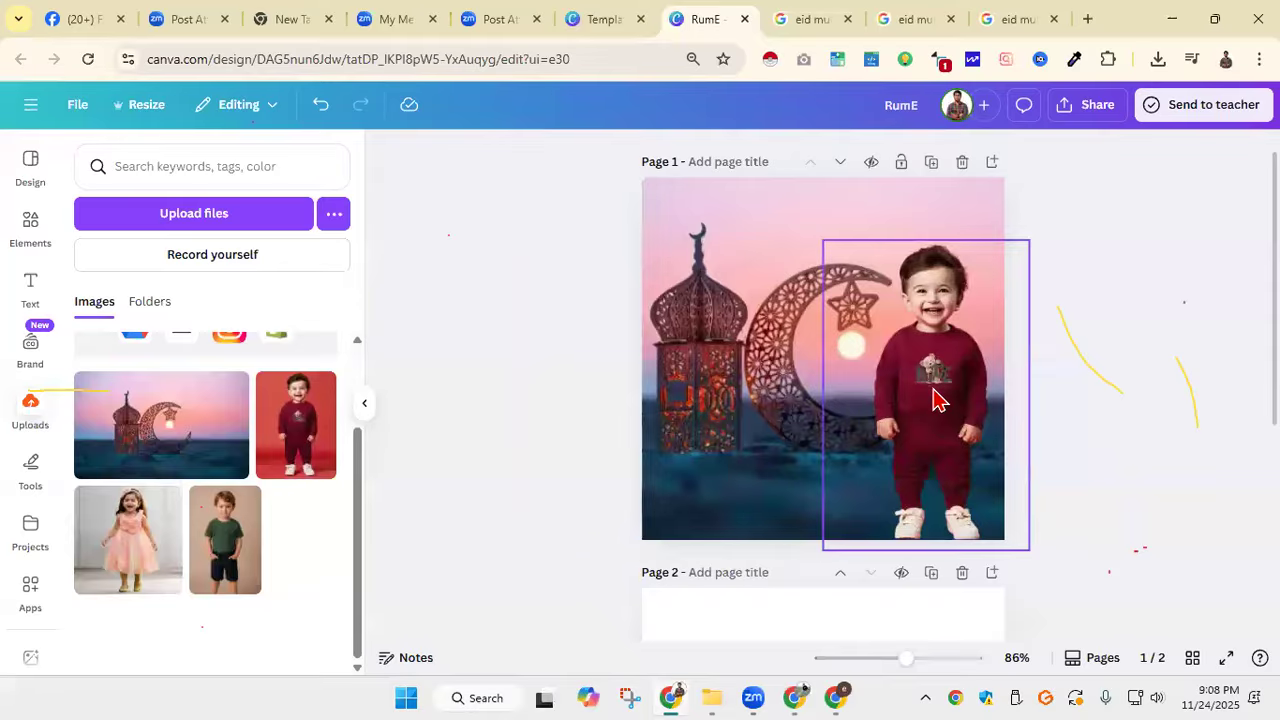
scroll(748, 334, "down", 3)
scroll(925, 330, "up", 3)
scroll(1012, 336, "down", 3)
left_click(717, 326)
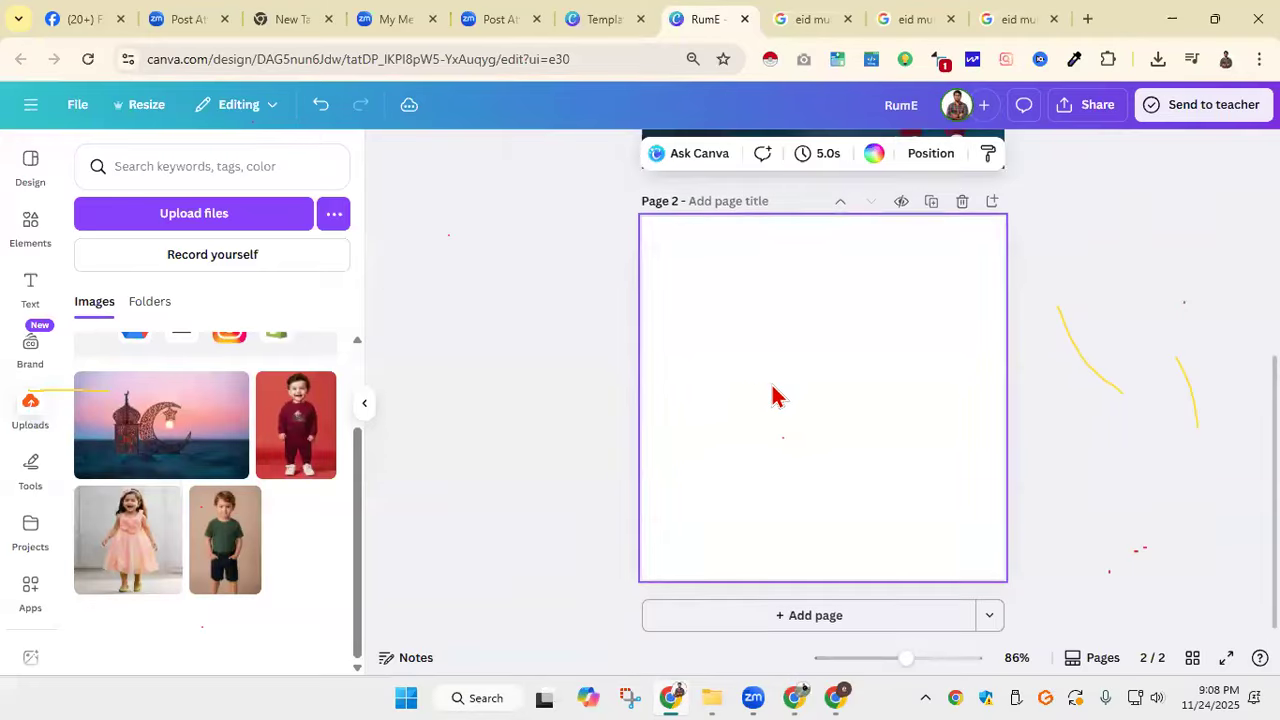
scroll(774, 397, "up", 3)
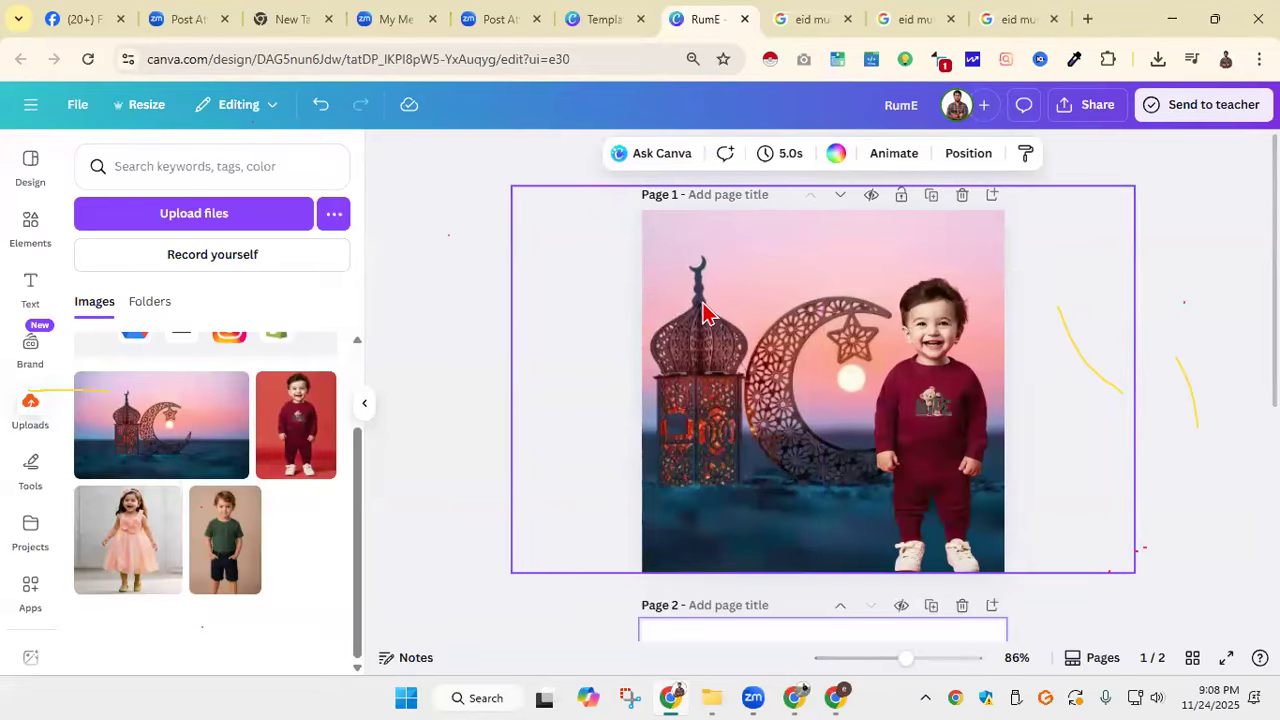
scroll(957, 413, "down", 3)
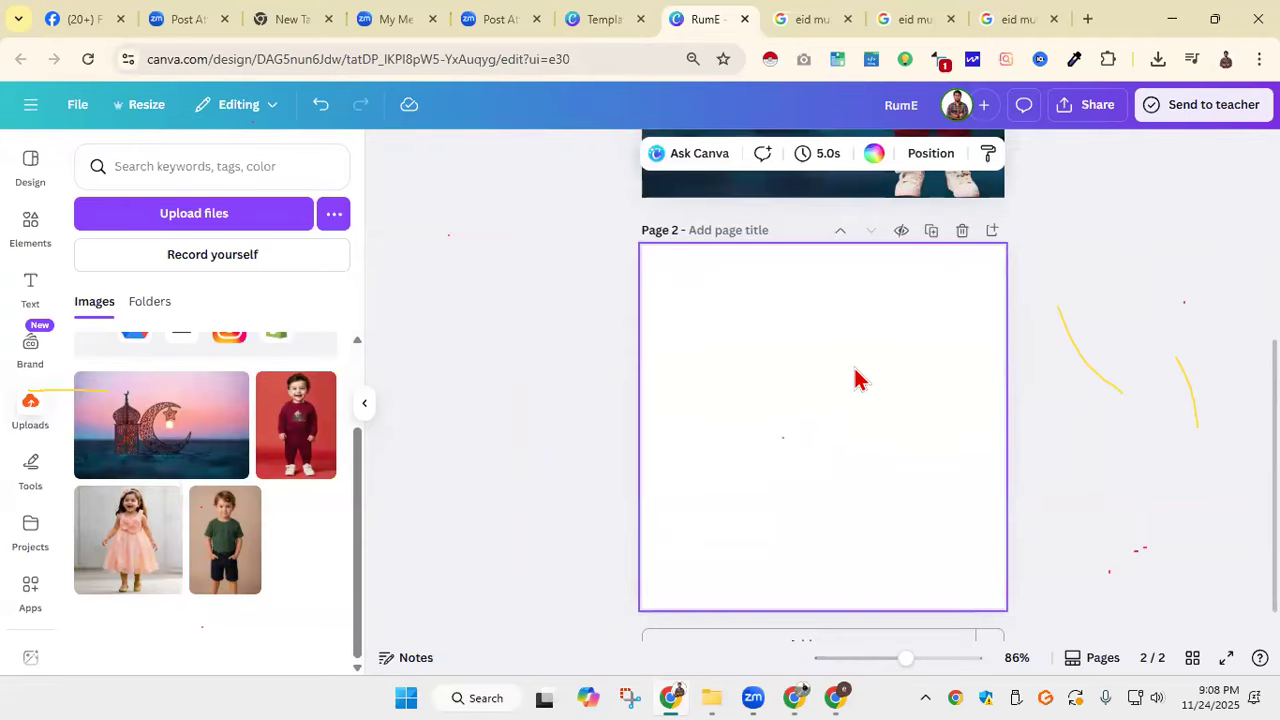
Step: Add a heading to page 1 reading "EId Offer"
scroll(880, 400, "up", 3)
left_click(30, 289)
left_click(205, 350)
type("EId")
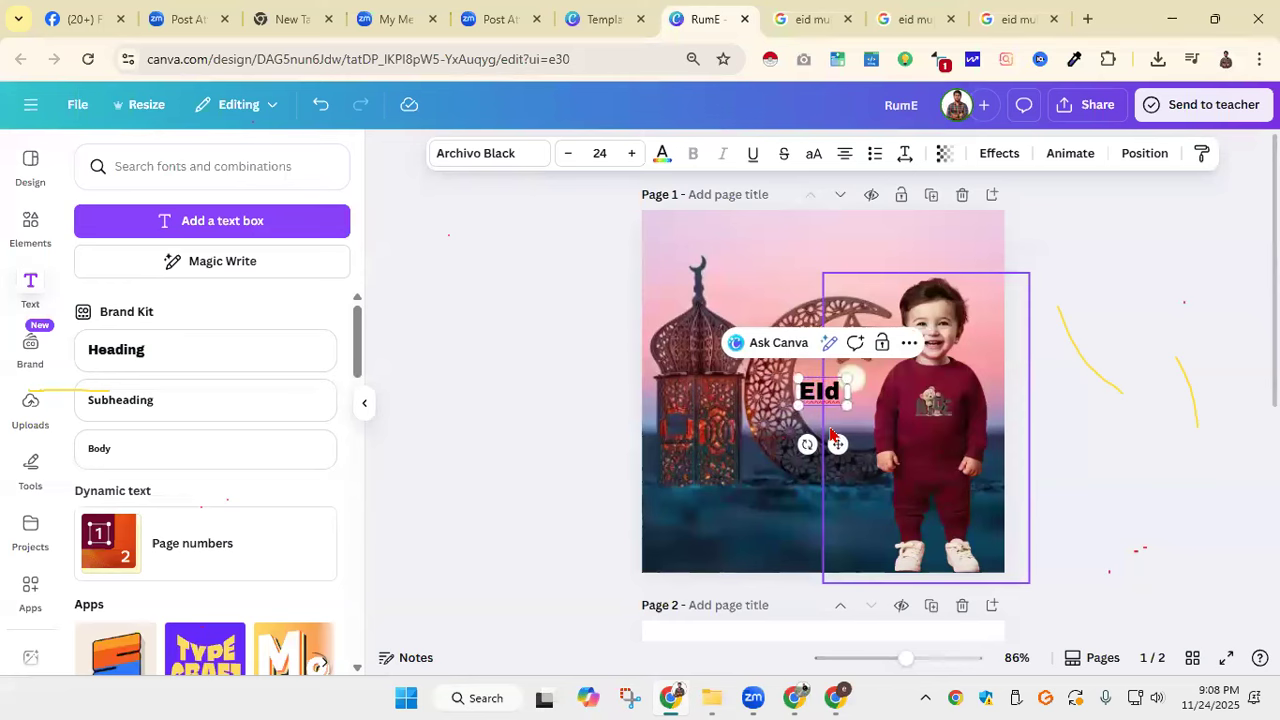
type("Offer")
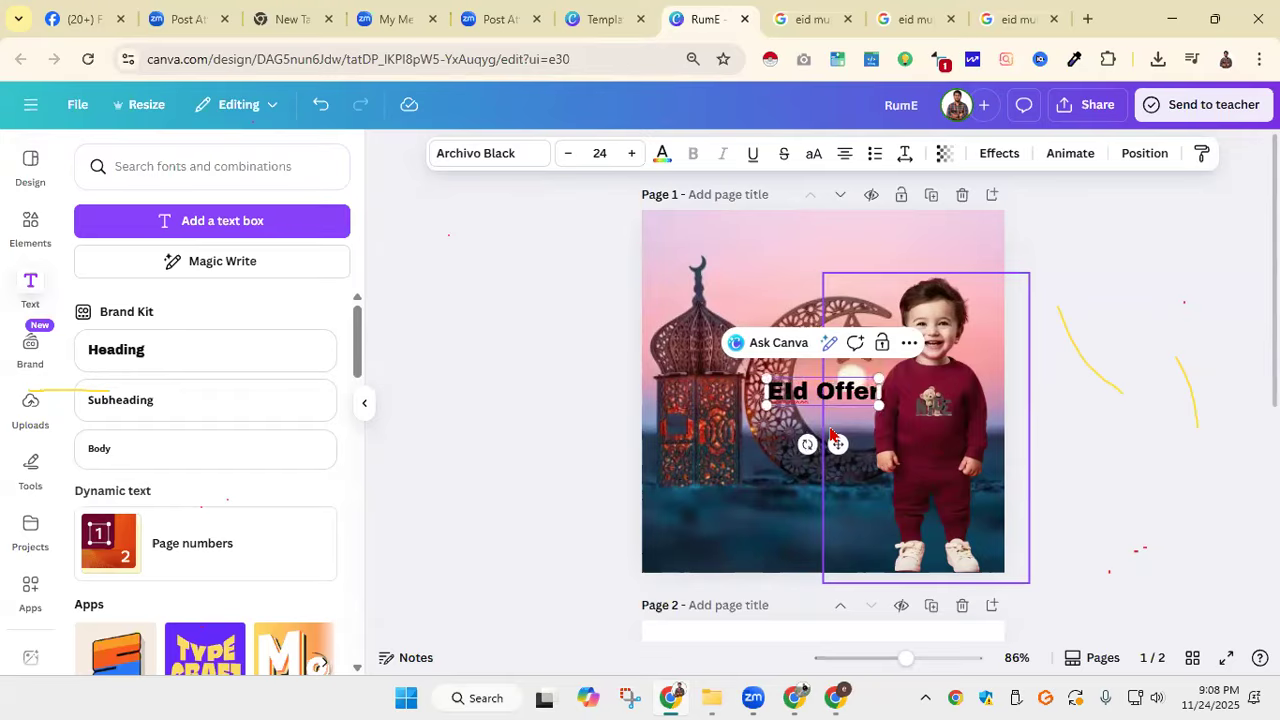
Step: Color the "EId Offer" heading white and move it to page 1's upper-left corner
left_click(662, 153)
left_click(150, 257)
left_click_drag(823, 391, 704, 232)
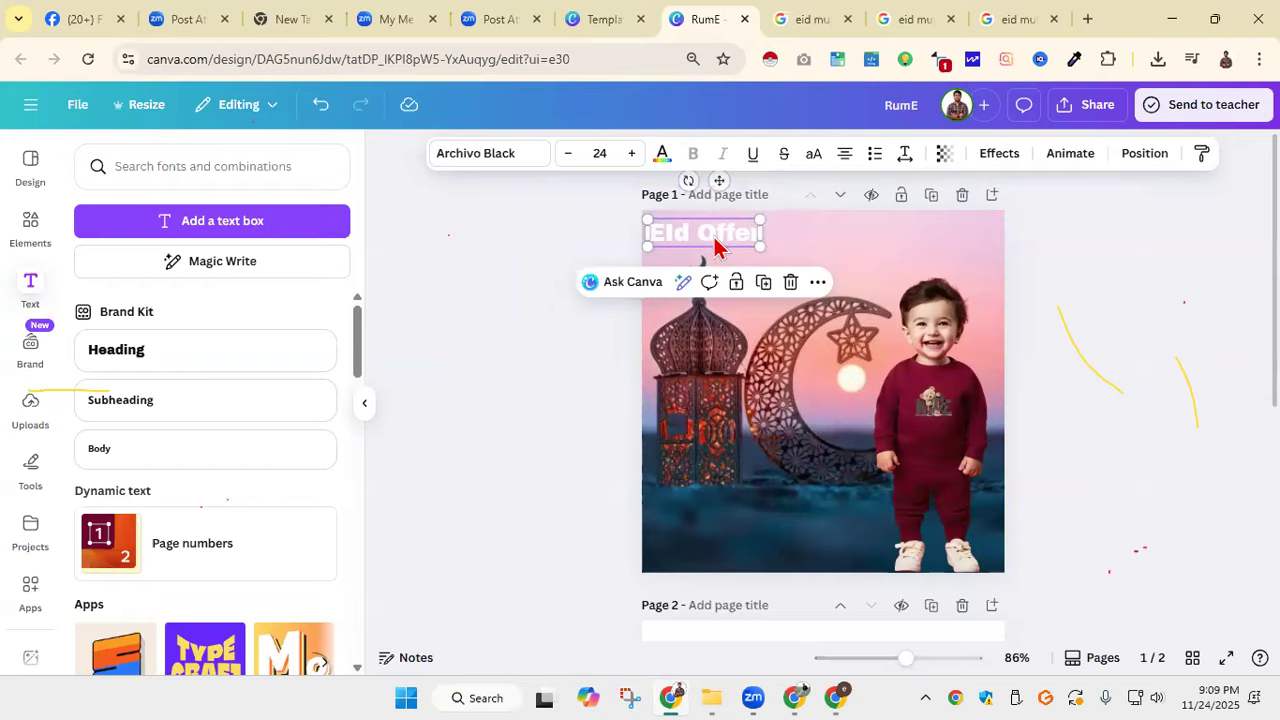
Step: Enlarge the "EId Offer" heading to size 37.2 in page 1's upper-left corner and apply the Outline effect
left_click(1000, 156)
left_click(116, 358)
left_click_drag(760, 247, 887, 278)
mouse_move(760, 258)
left_mouse_down()
mouse_move(870, 330)
mouse_move(877, 412)
mouse_move(858, 469)
mouse_move(869, 459)
mouse_move(843, 459)
mouse_move(875, 453)
mouse_move(843, 459)
mouse_move(884, 466)
mouse_move(855, 457)
mouse_move(875, 450)
mouse_move(794, 383)
mouse_move(771, 286)
mouse_move(731, 251)
mouse_move(757, 263)
left_mouse_up()
left_click_drag(875, 270, 789, 238)
scroll(200, 440, "down", 3)
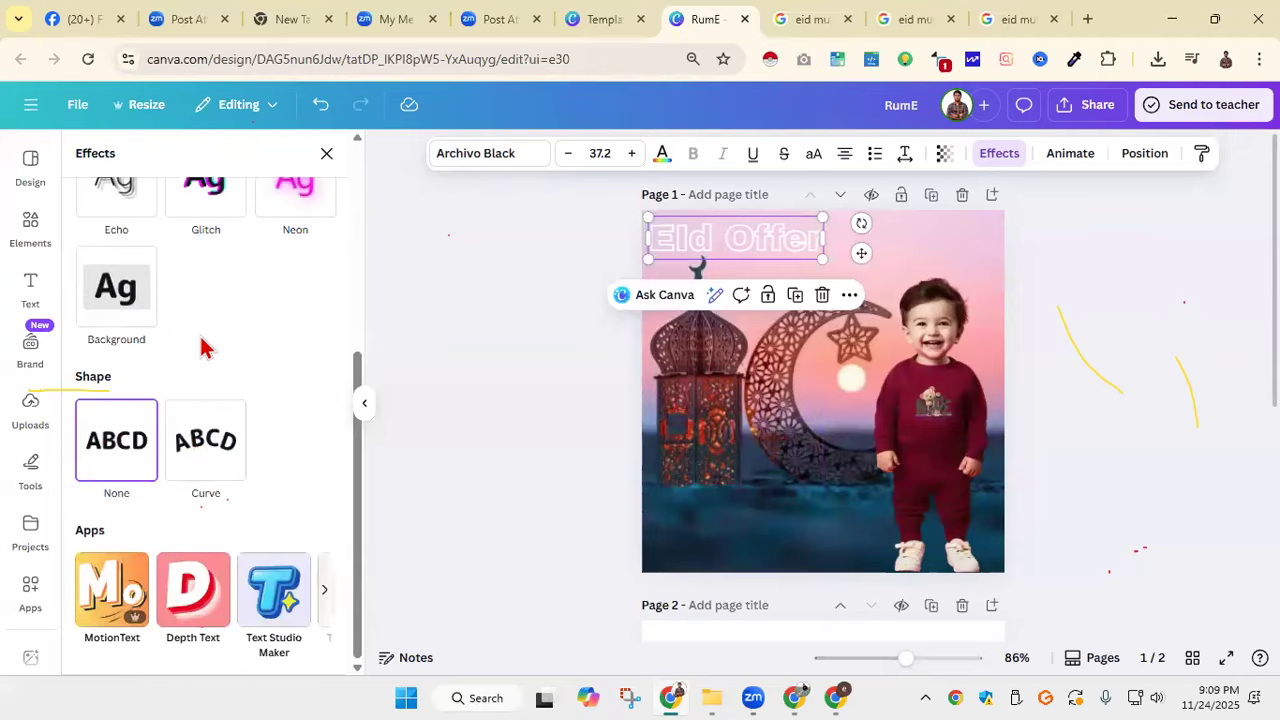
scroll(272, 468, "up", 5)
mouse_move(706, 230)
left_mouse_down()
mouse_move(887, 417)
mouse_move(707, 228)
left_mouse_up()
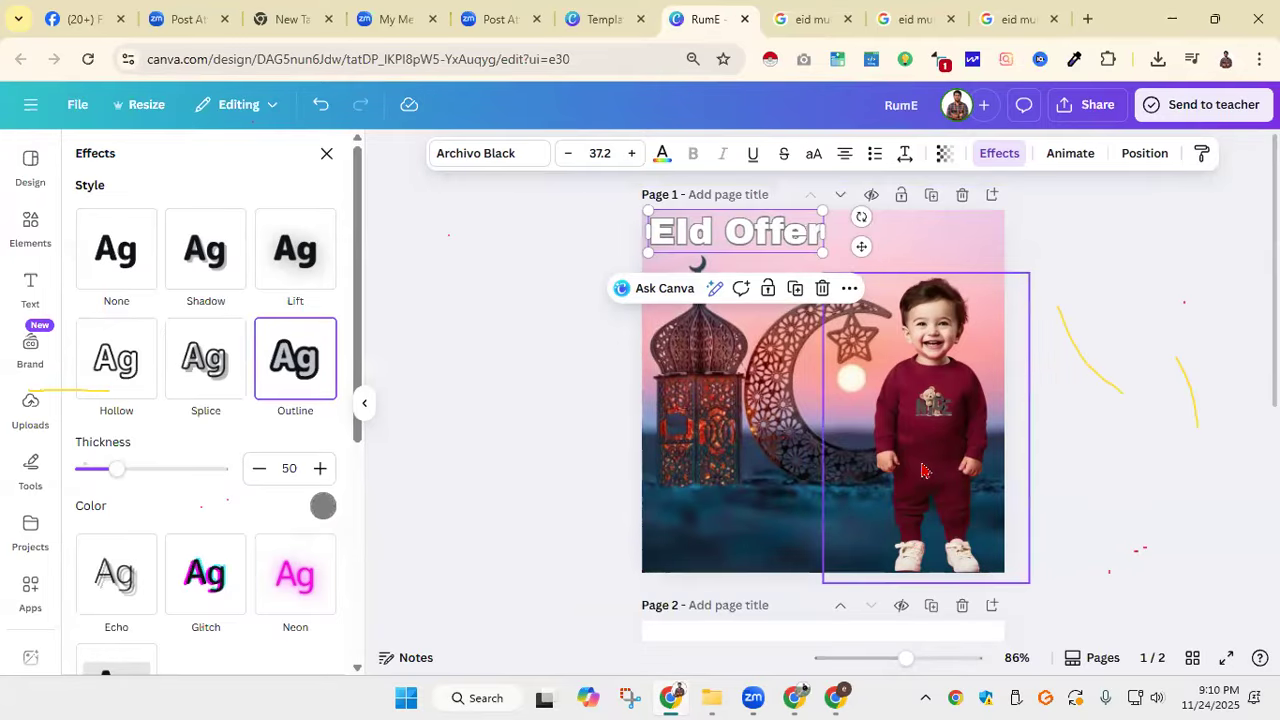
Step: Set the heading's outline color to the maroon #57091B sampled from the boy's outfit
left_click(322, 505)
scroll(171, 366, "down", 1)
scroll(160, 340, "up", 1)
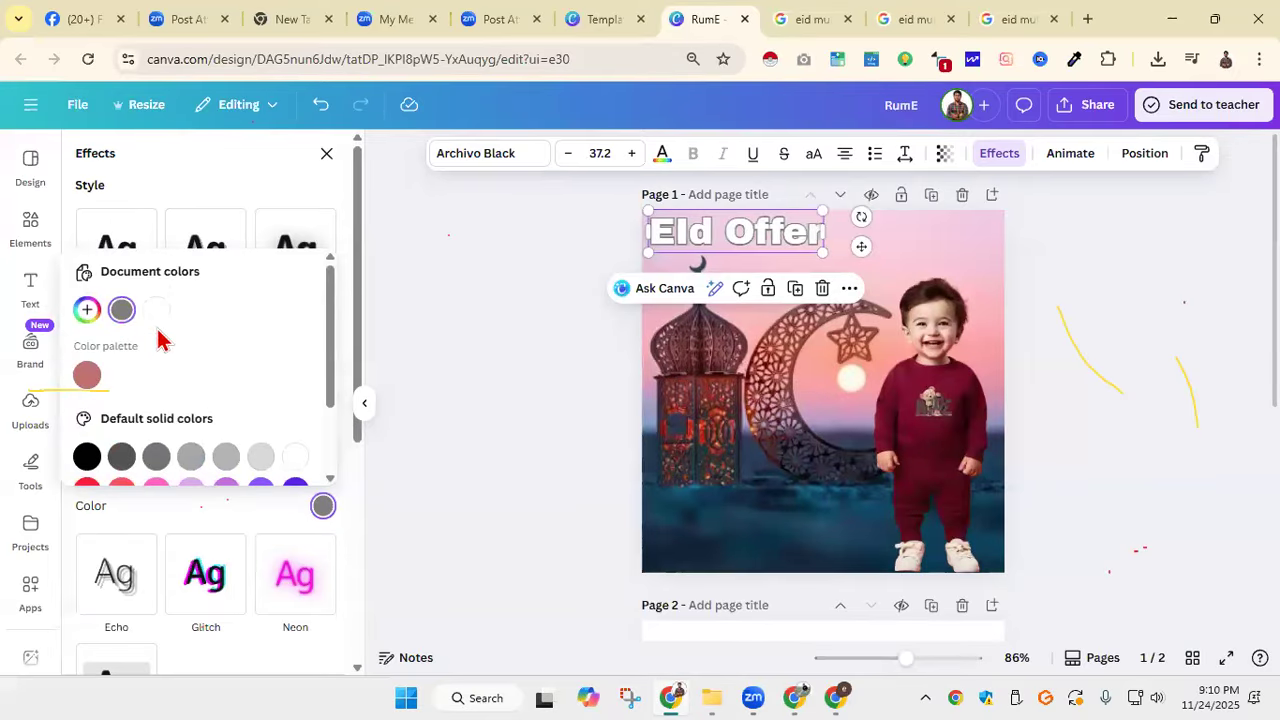
left_click(87, 309)
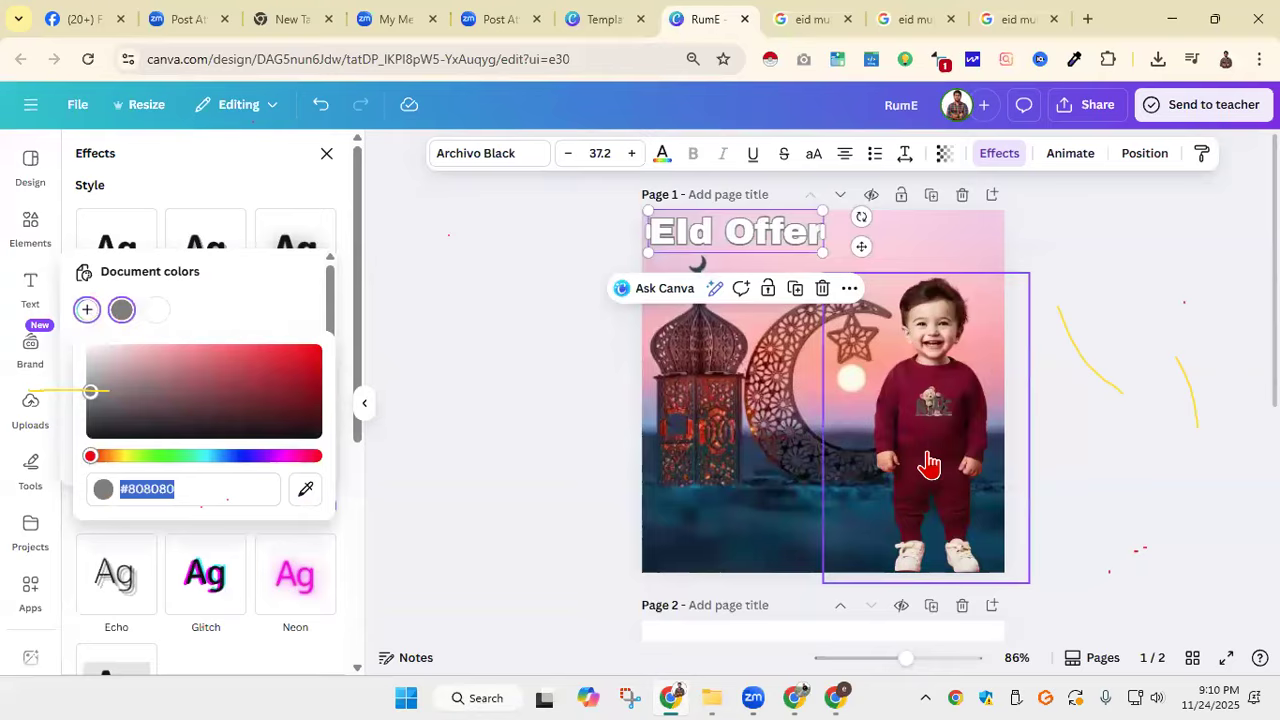
left_click(305, 490)
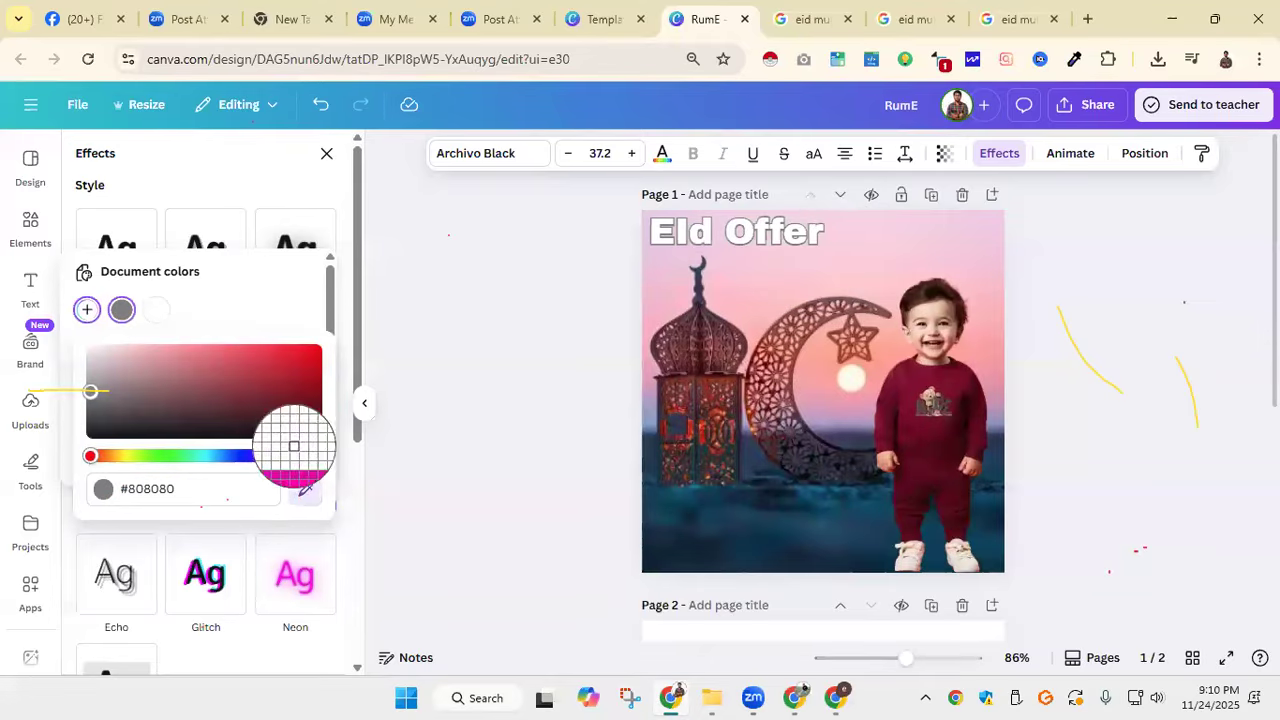
left_click(930, 444)
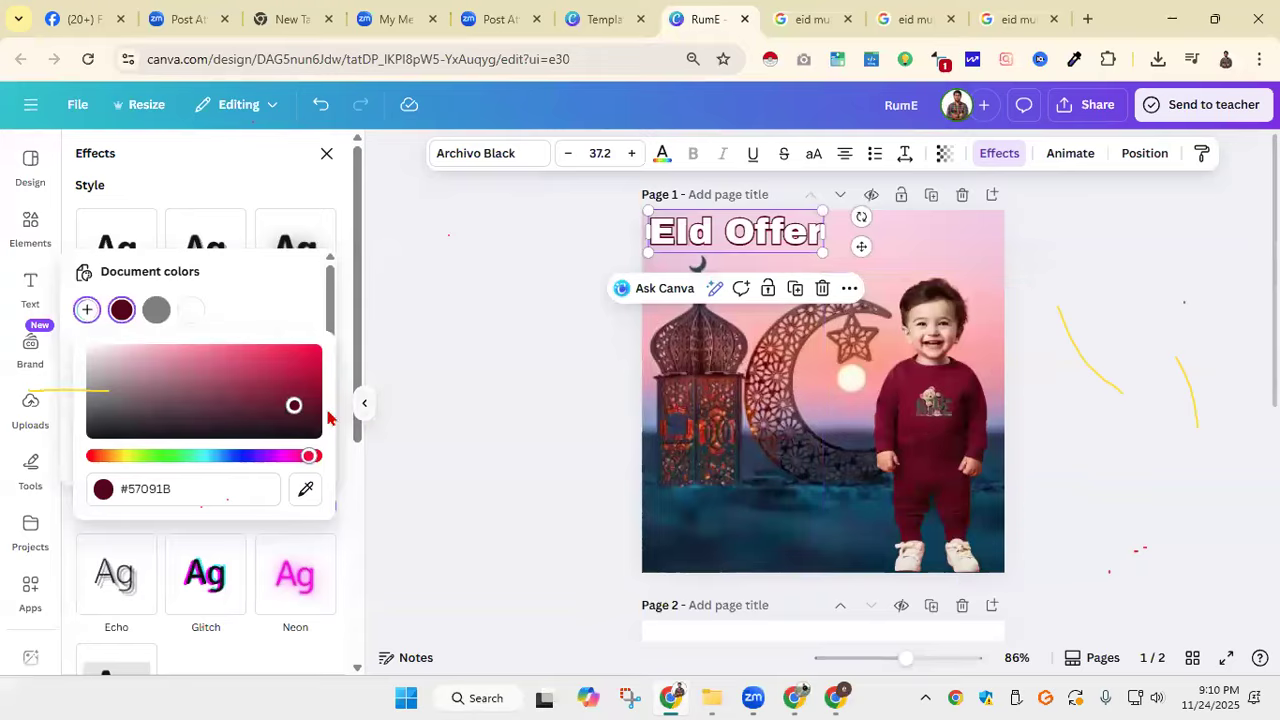
left_click(347, 483)
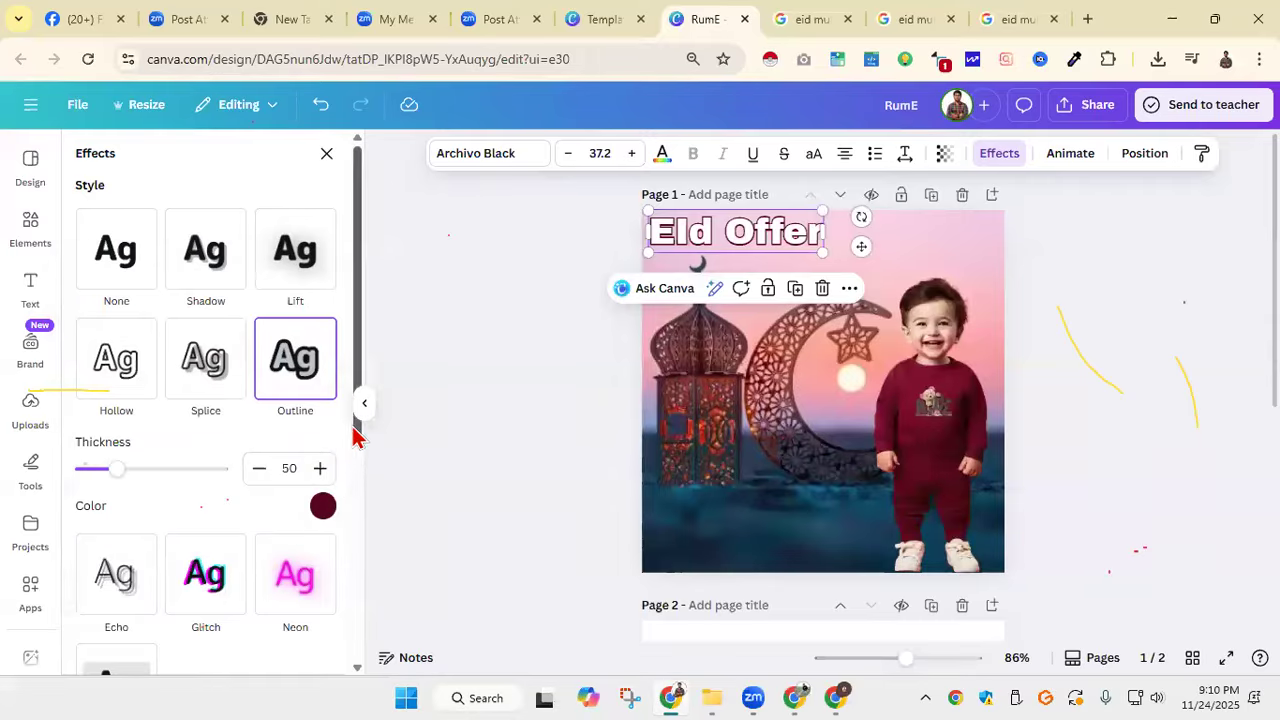
Step: Set the heading's outline color to the dark blue #071C27 sampled from the water in the background image
left_click(322, 507)
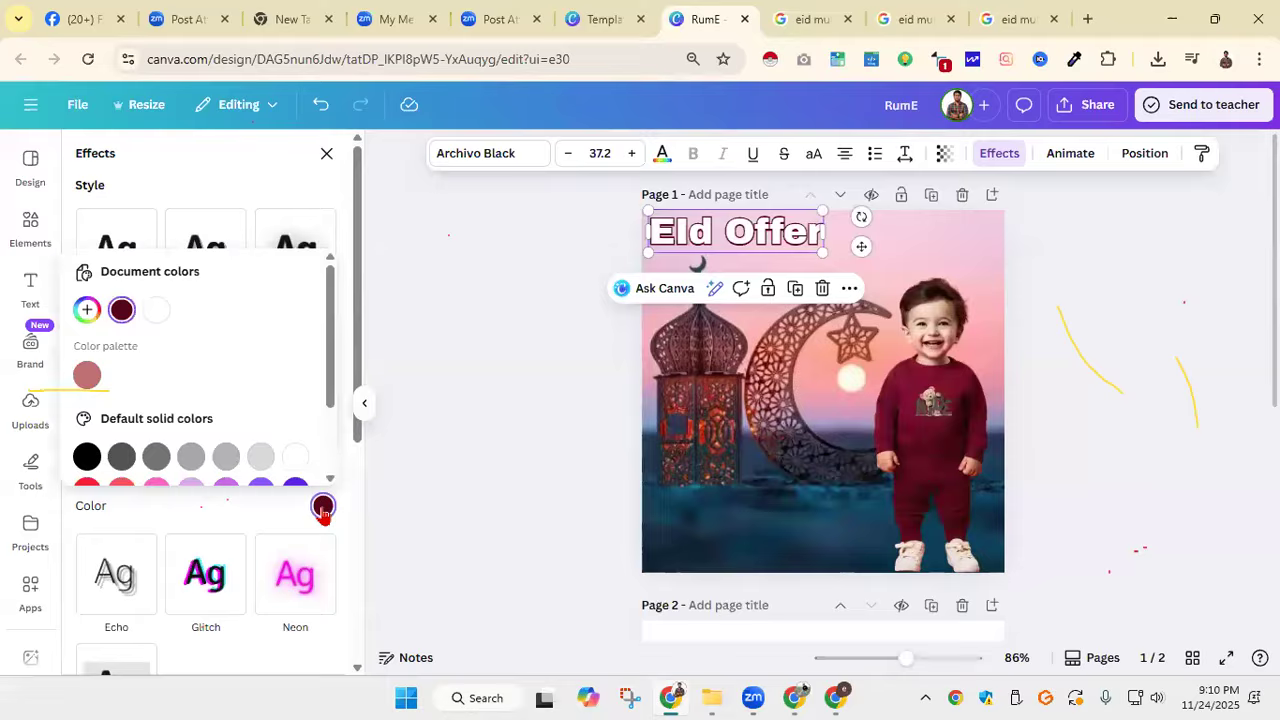
left_click(86, 312)
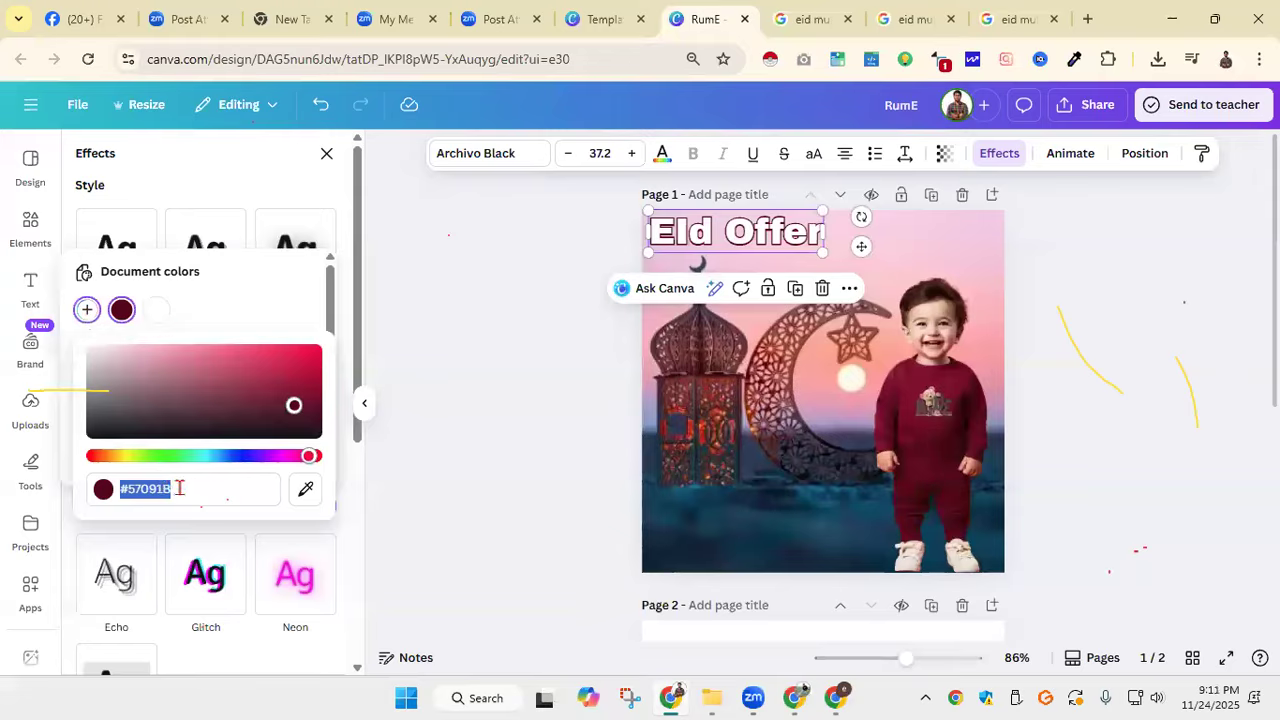
left_click(306, 488)
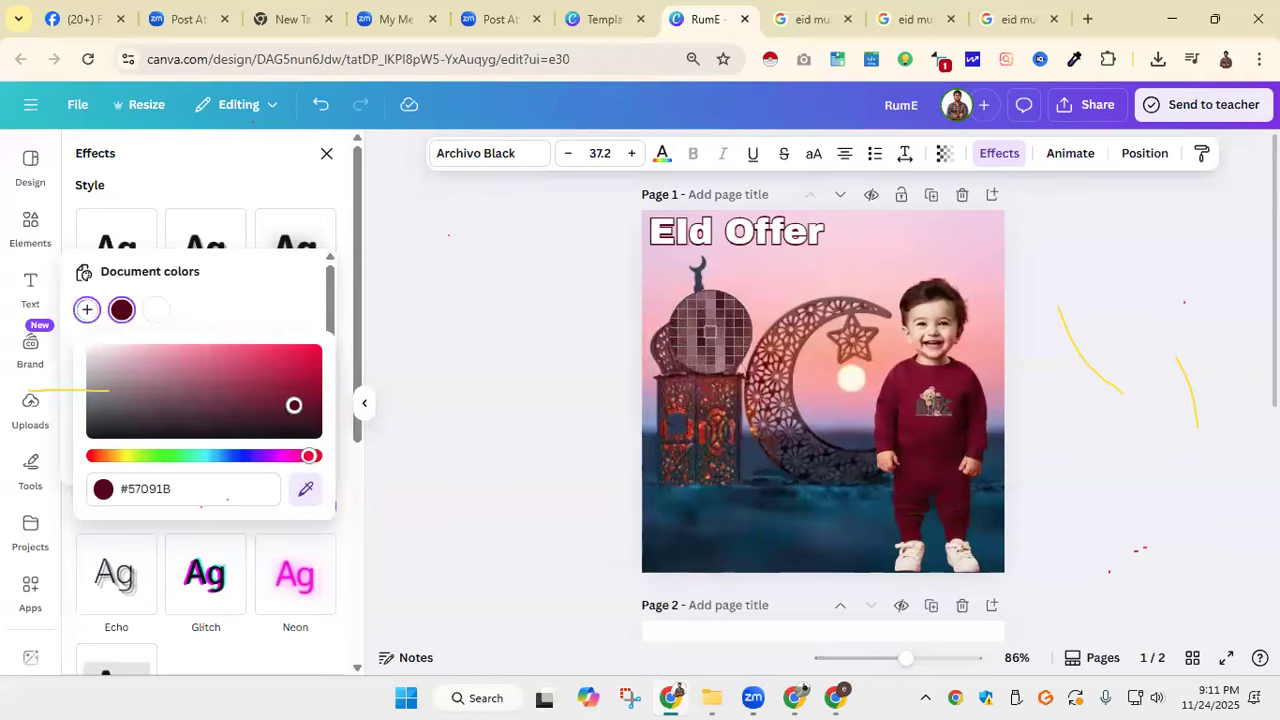
left_click(762, 548)
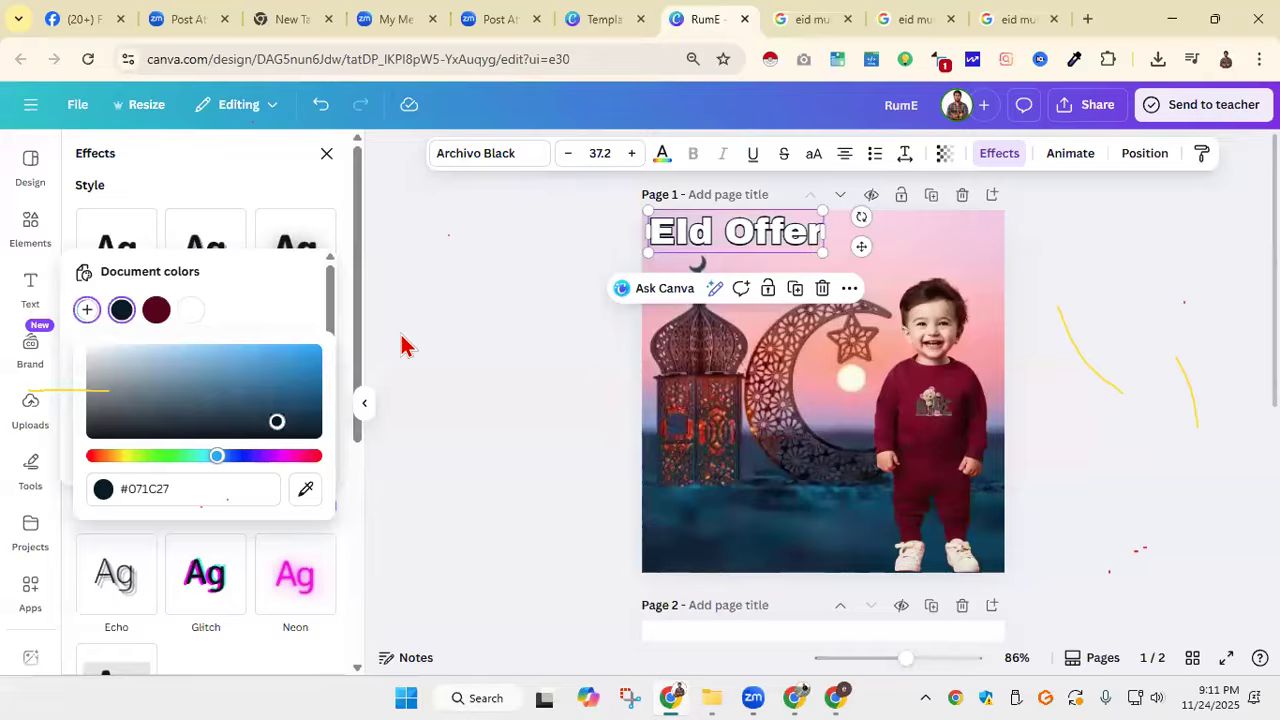
left_click(346, 342)
Step: Review the outline thickness, style and shape options available among the heading's text effects
scroll(328, 372, "down", 3)
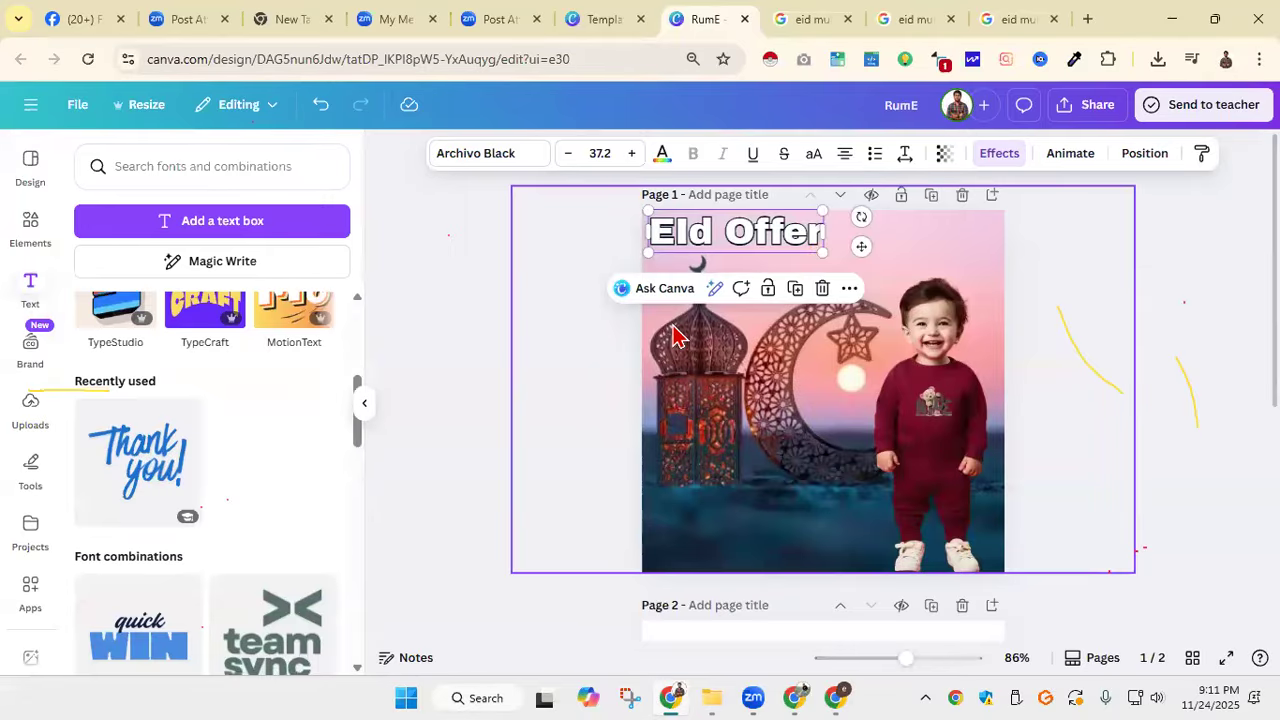
left_click(1002, 158)
scroll(289, 360, "down", 2)
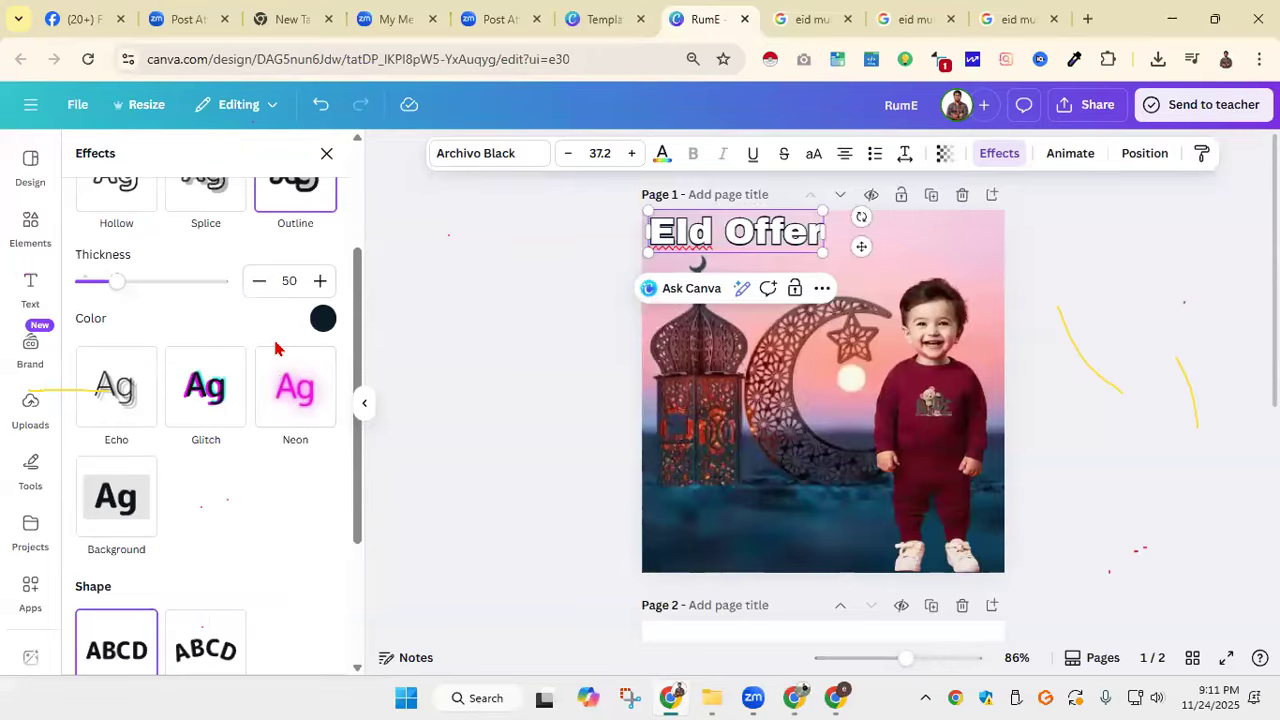
scroll(274, 340, "down", 3)
scroll(278, 330, "up", 3)
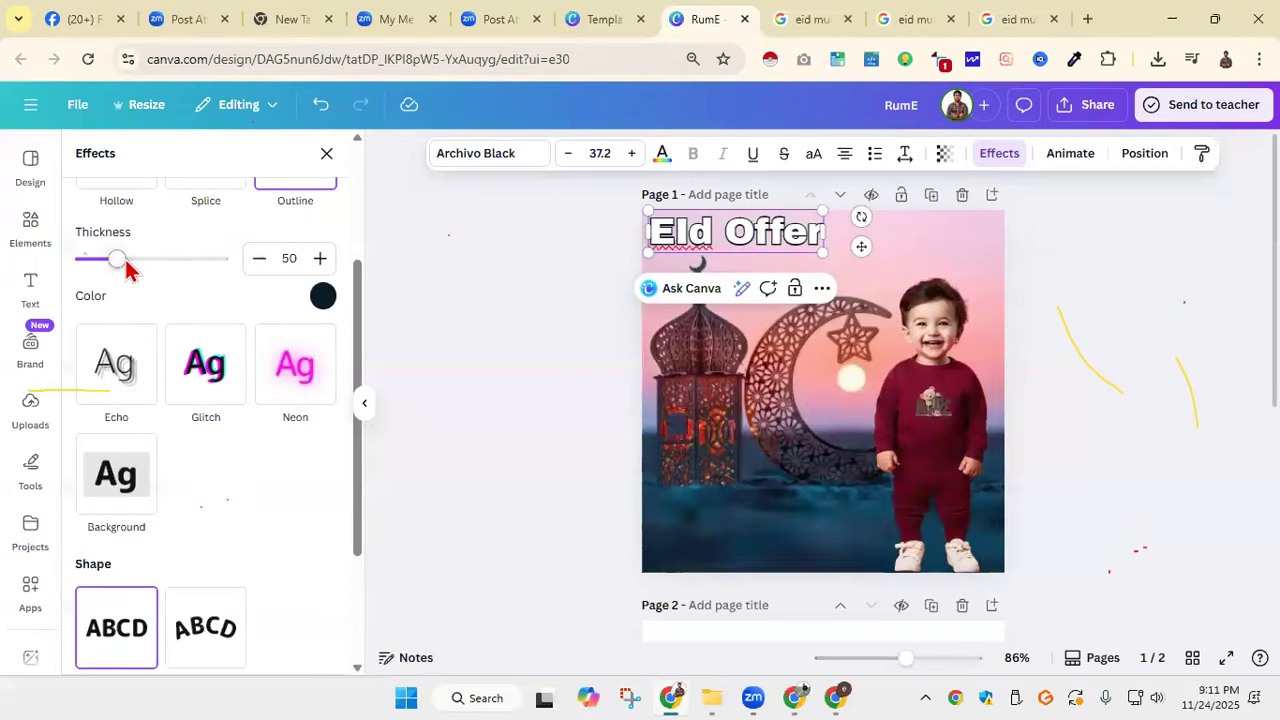
left_click(528, 373)
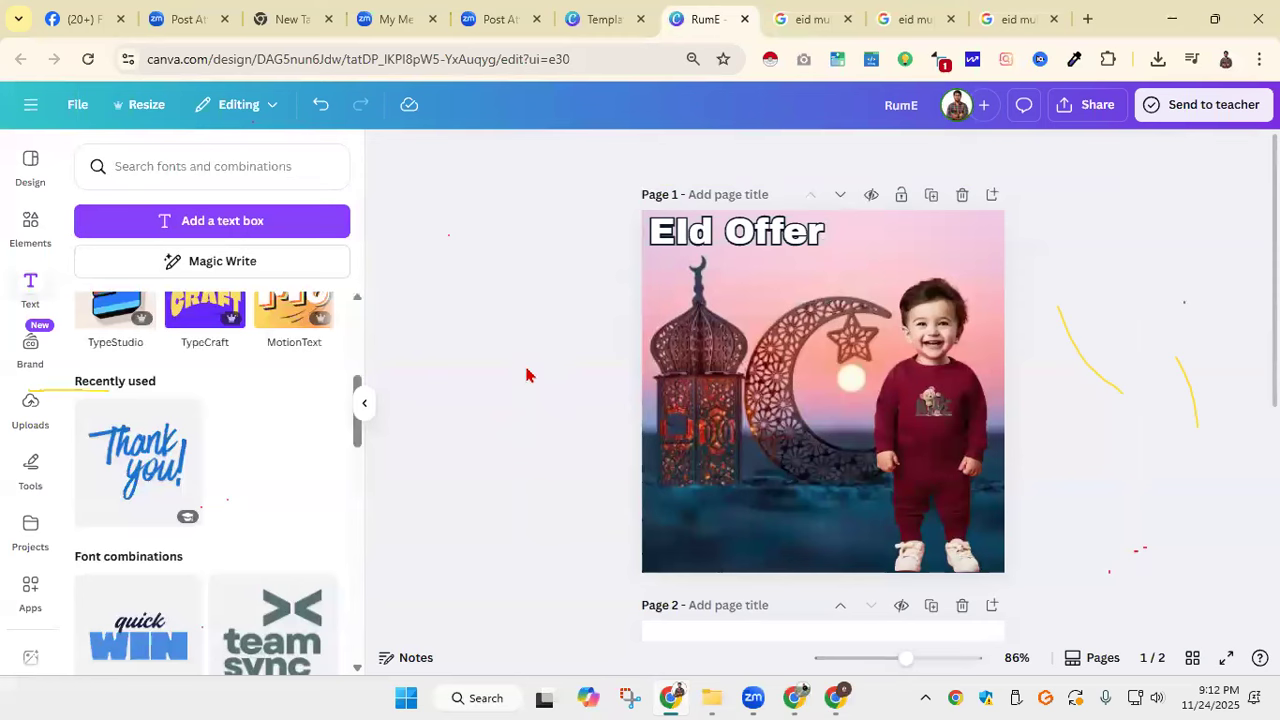
scroll(350, 336, "up", 4)
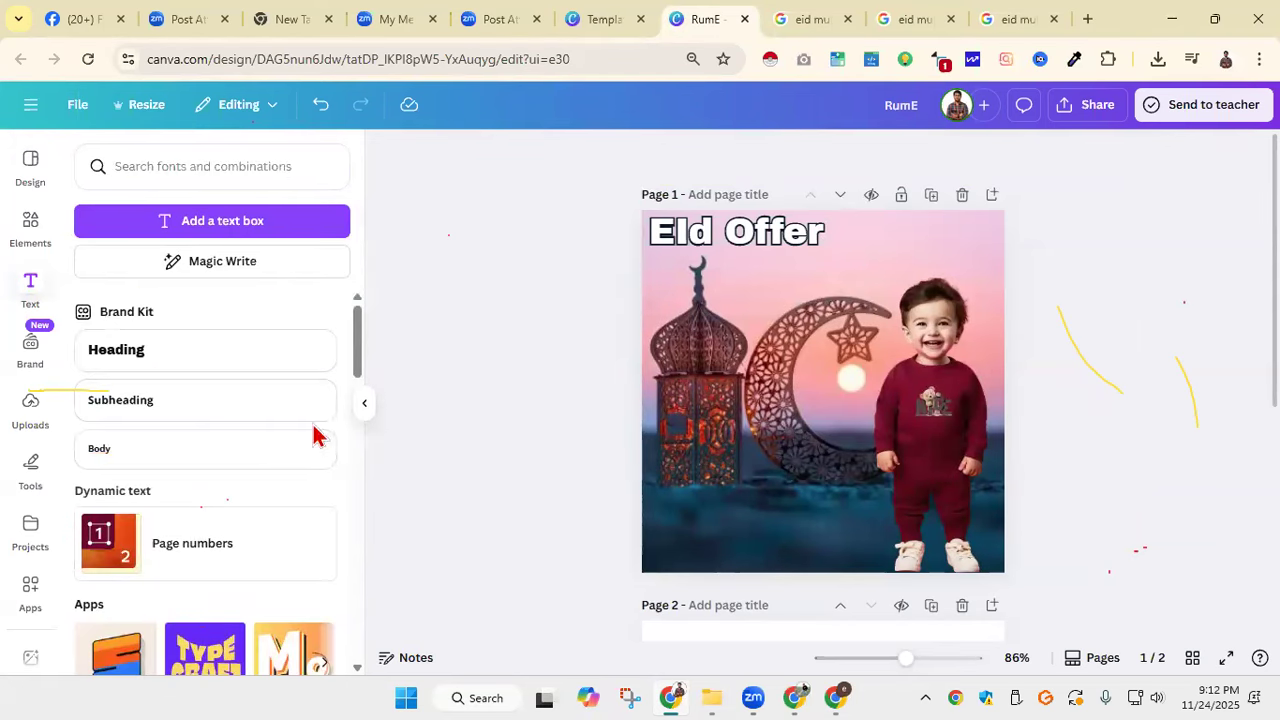
Step: Add the uploaded photo of the maroon-clothed boy on a red background to page 2
left_click(957, 413)
scroll(830, 420, "down", 4)
left_click(30, 408)
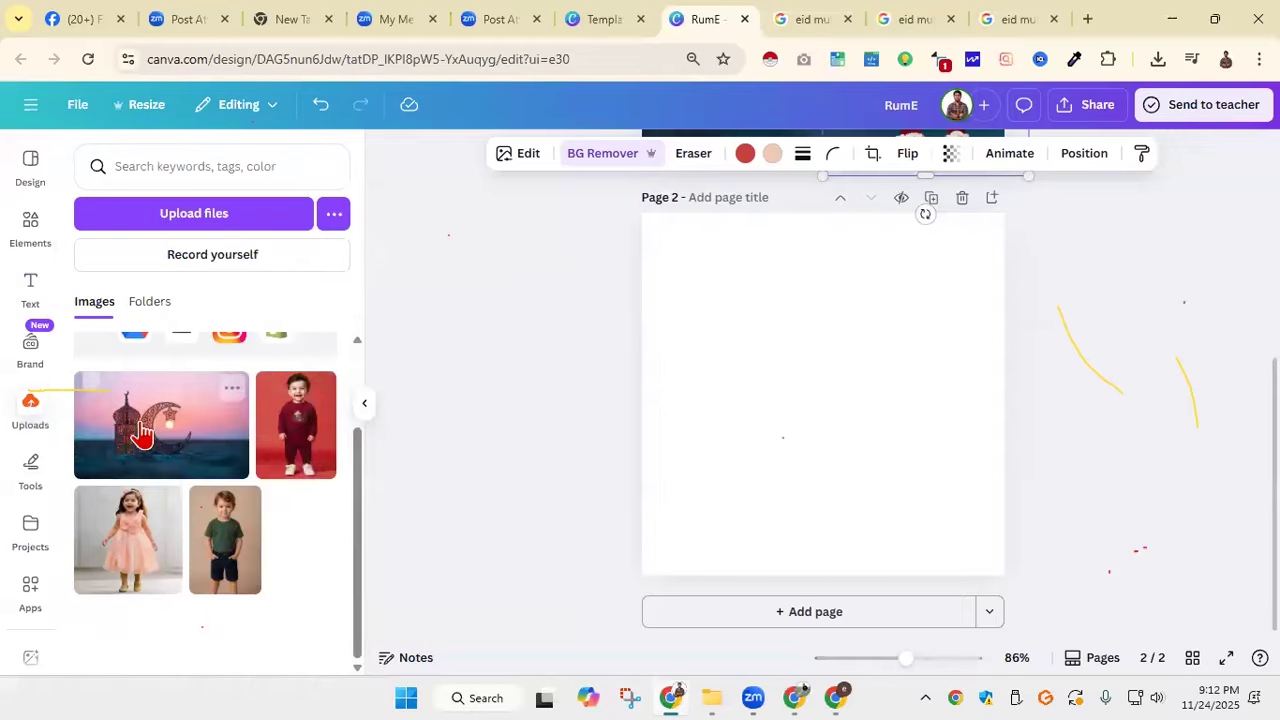
left_click(301, 452)
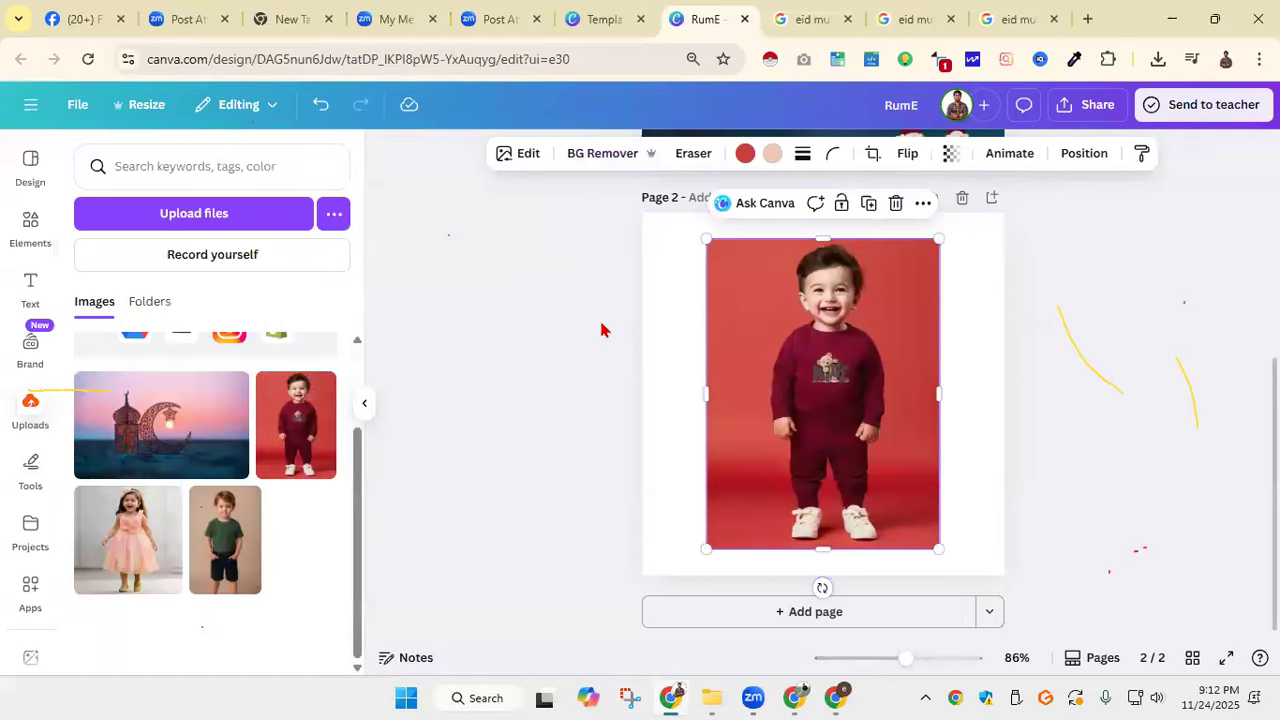
left_click(528, 156)
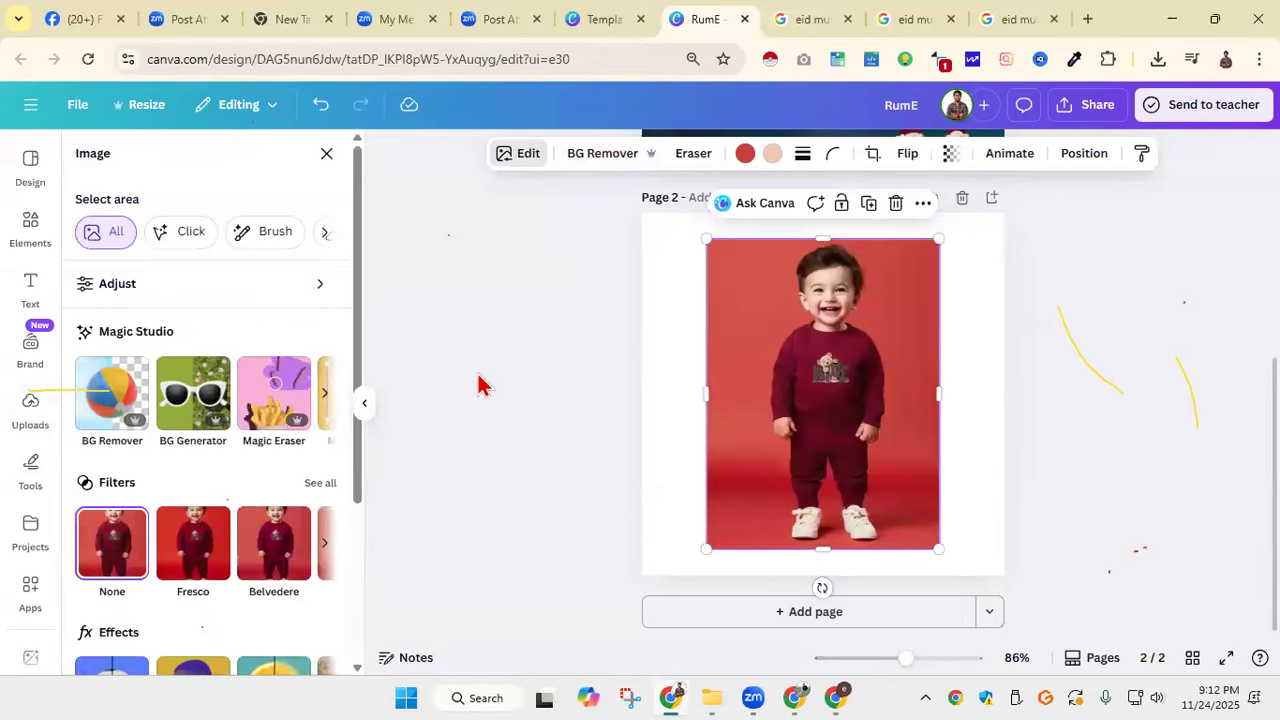
left_click(326, 154)
Step: Stretch and reposition the boy's photo to fill all of page 2, framing him from head to upper legs
left_click_drag(822, 239, 822, 213)
left_click_drag(822, 549, 822, 575)
left_click_drag(707, 394, 642, 394)
left_click_drag(939, 394, 1018, 416)
left_click_drag(889, 406, 878, 432)
left_click_drag(810, 241, 817, 194)
left_click_drag(854, 318, 844, 368)
left_click_drag(818, 243, 820, 198)
left_click_drag(908, 354, 918, 344)
left_click(1131, 449)
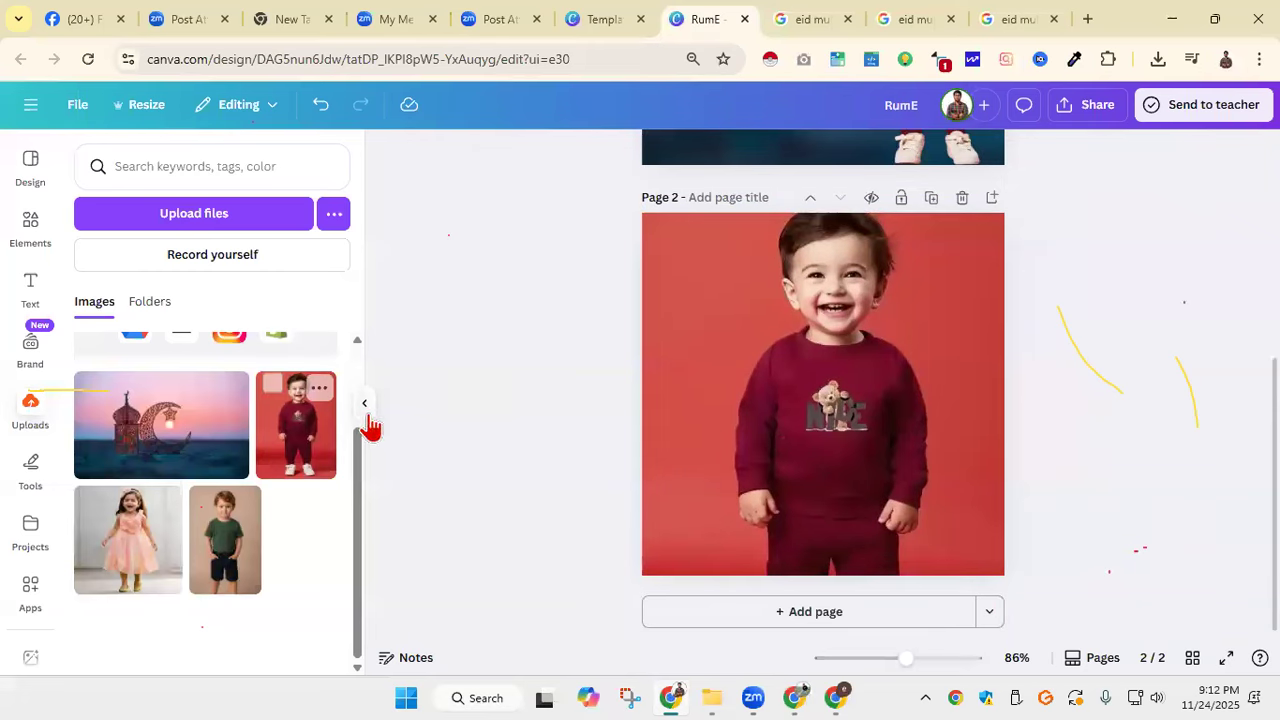
Step: Open the Background Generator for page 2's photo, ready to describe a new background
scroll(260, 360, "up", 2)
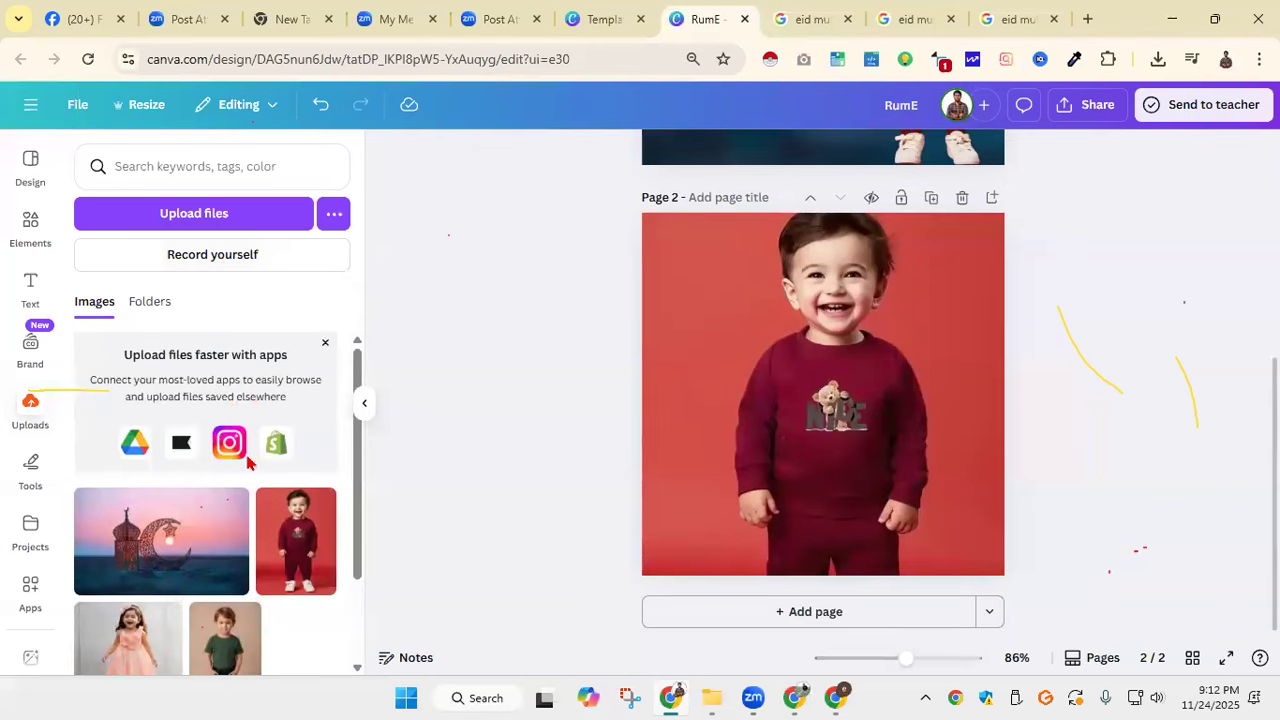
scroll(250, 462, "down", 2)
left_click(822, 400)
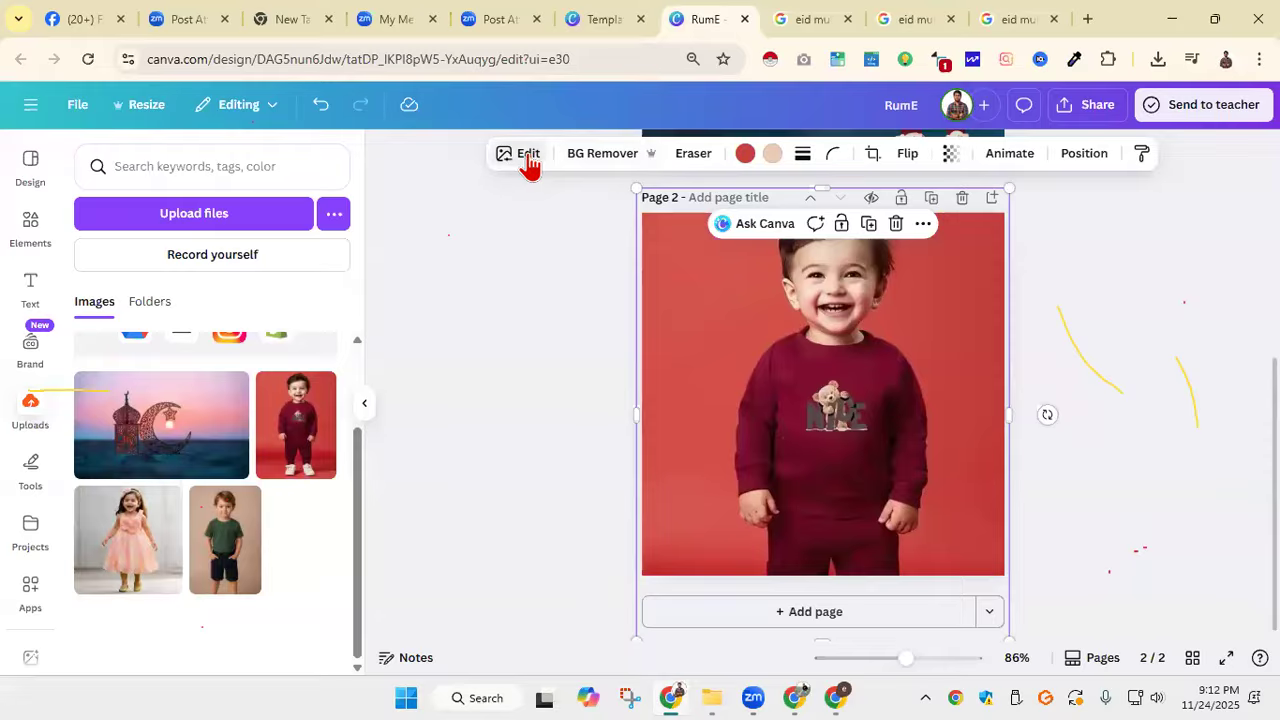
left_click(528, 153)
left_click(197, 408)
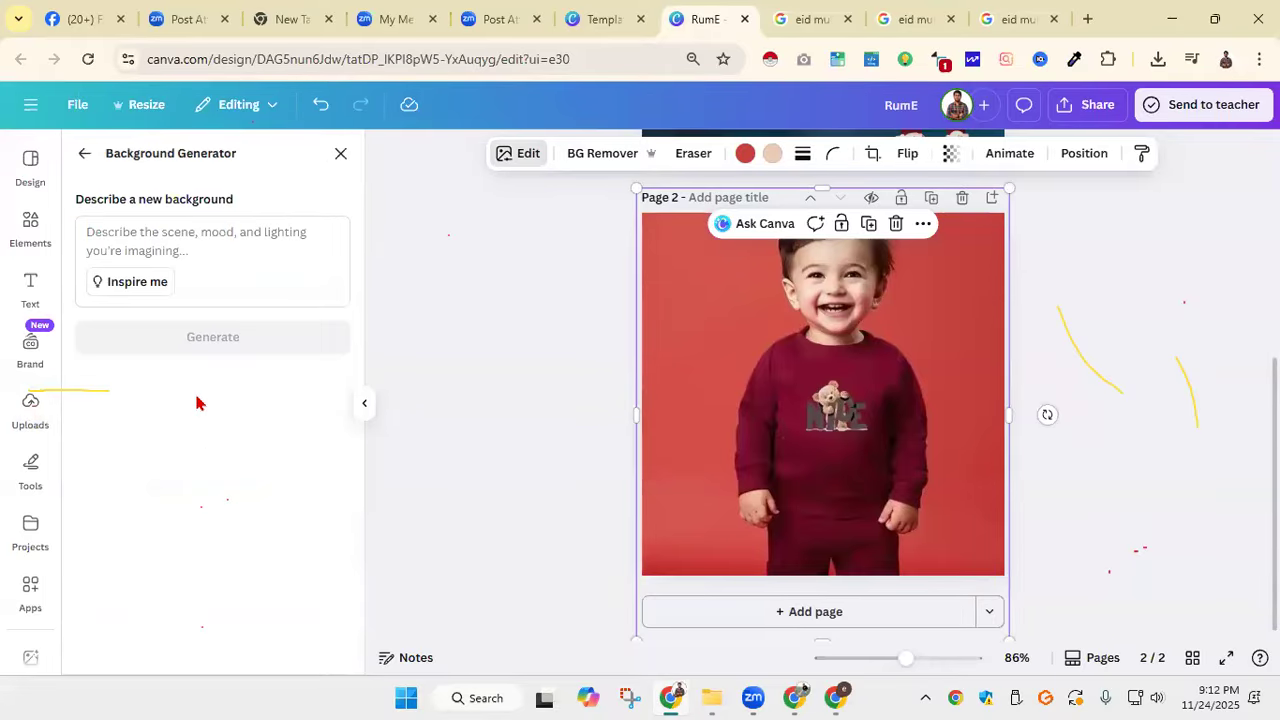
left_click(203, 233)
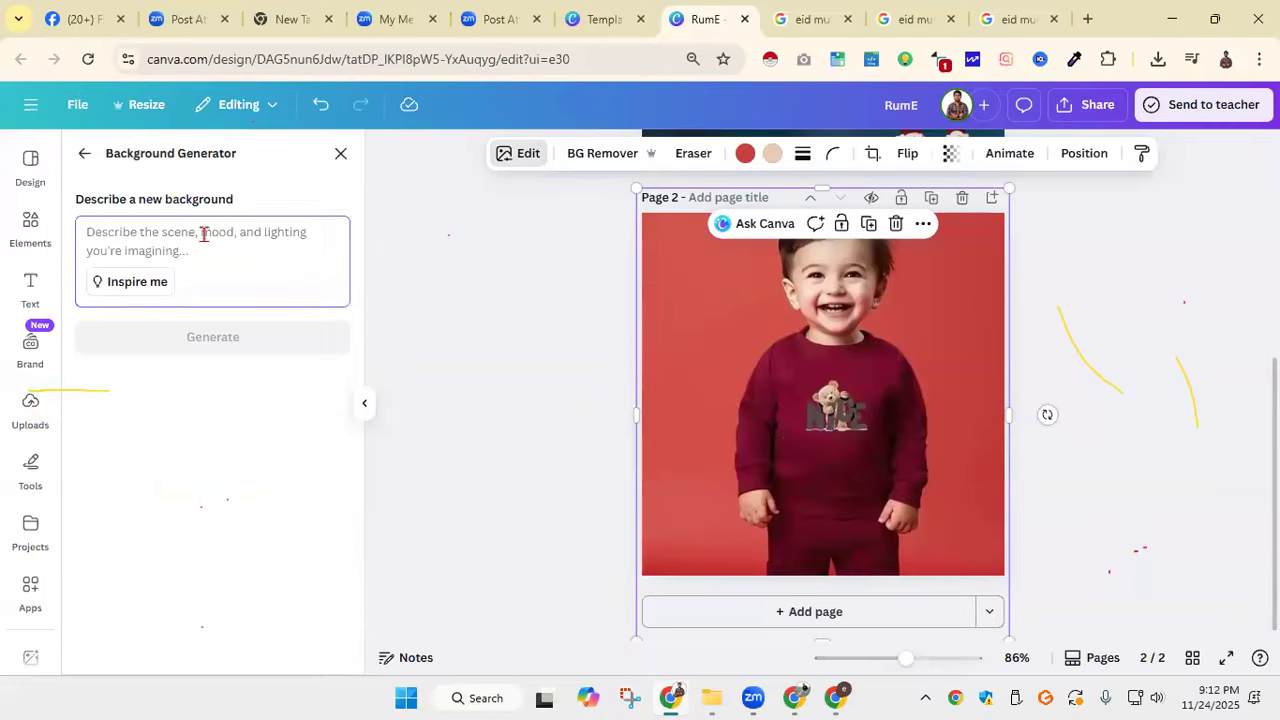
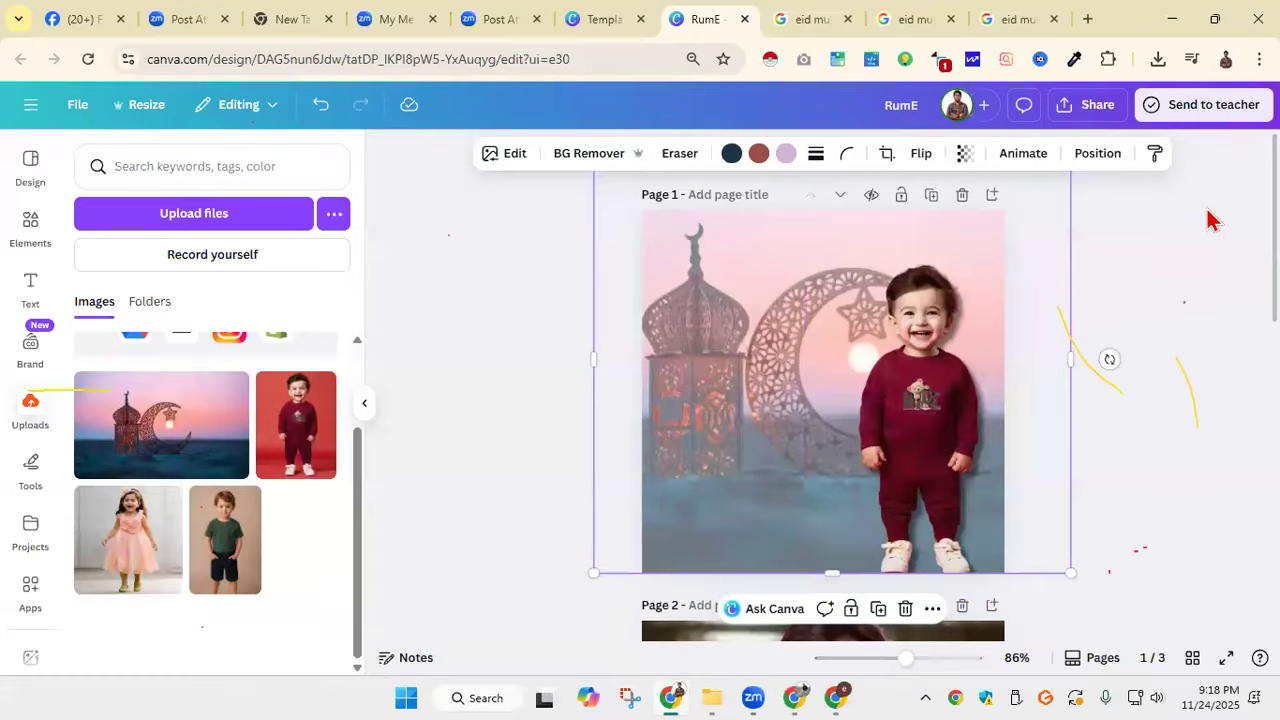
Step: Look through the animation styles available for page 1's lantern-and-moon background image
left_click(1025, 155)
scroll(240, 440, "down", 4)
scroll(265, 385, "down", 4)
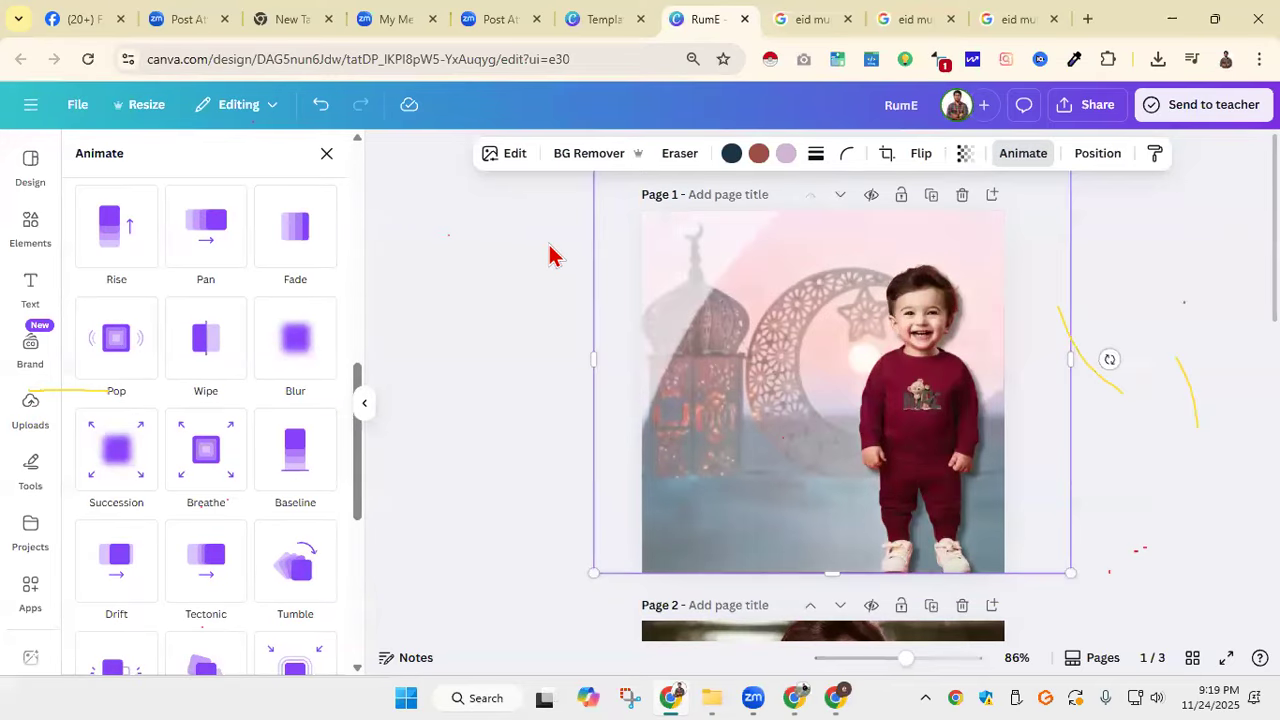
left_click(326, 154)
left_click(534, 380)
Step: Add a blank page 4 after the last page of the design
scroll(889, 409, "down", 8)
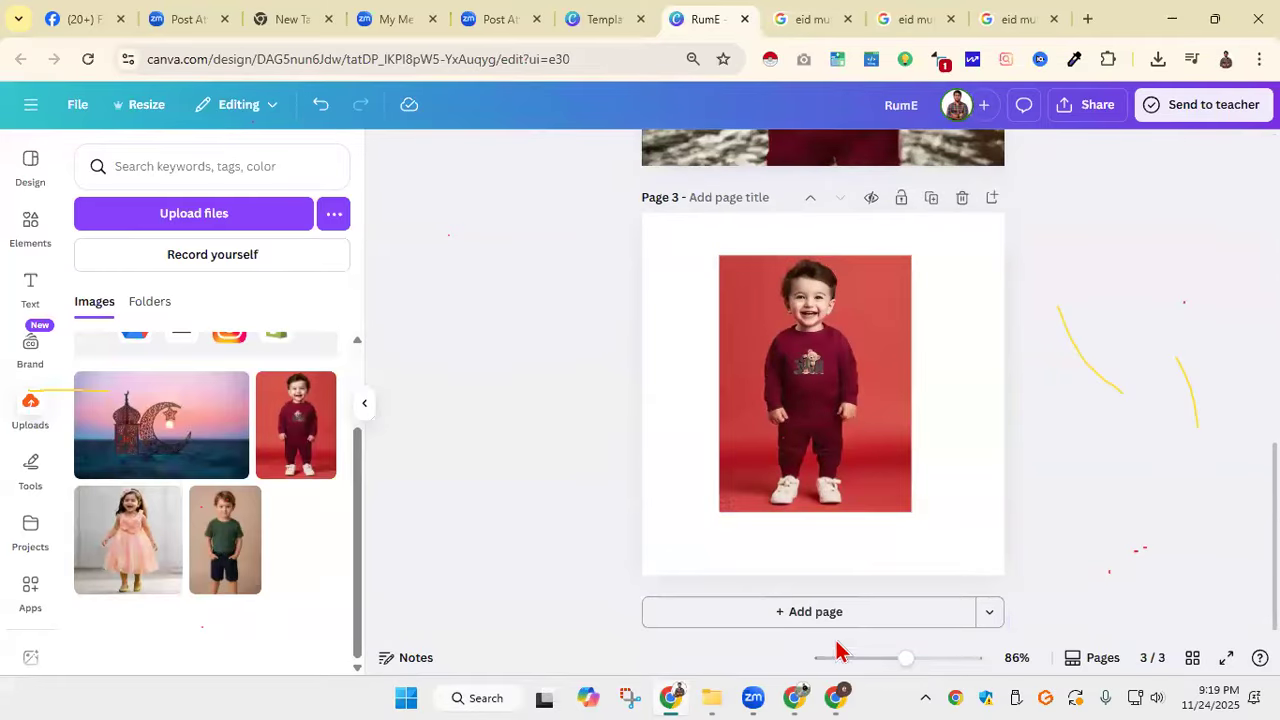
left_click(815, 618)
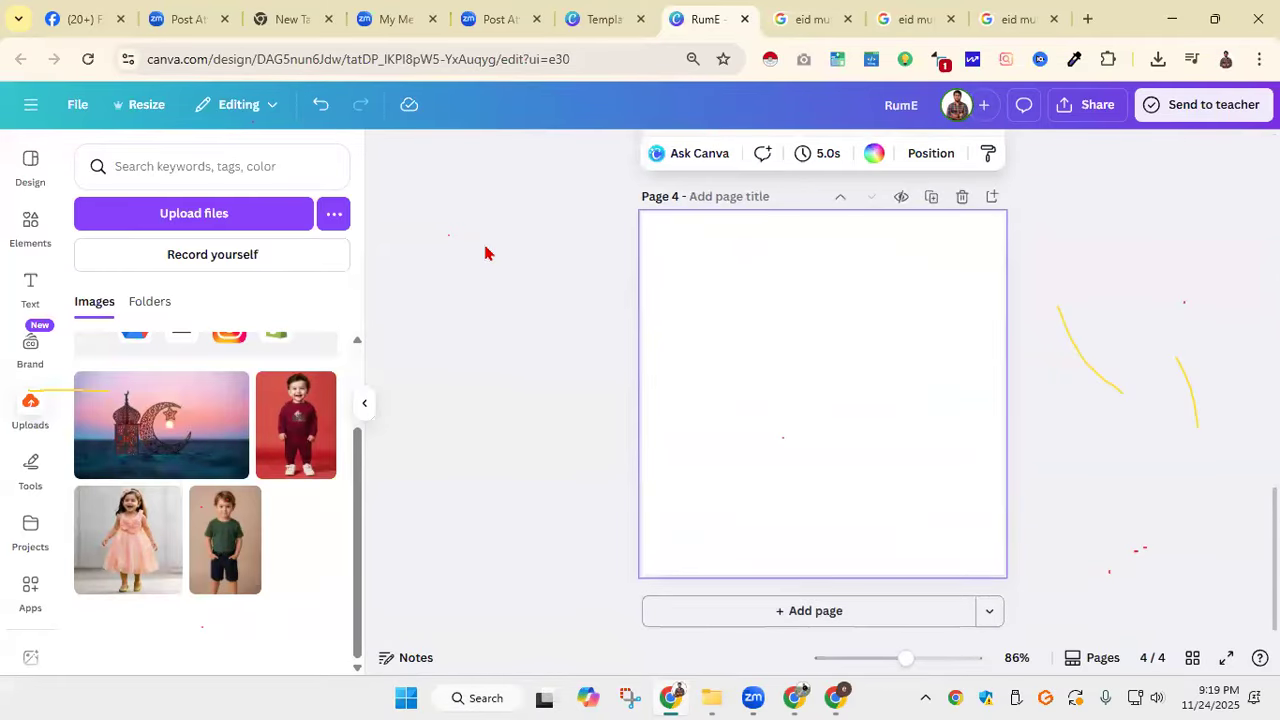
scroll(349, 437, "up", 3)
scroll(350, 440, "down", 3)
Step: Switch to the Eid Mubarak image results in the browser, open the lantern picture's Zentroa page and examine its Eid designs
left_click(1018, 19)
left_click(652, 453)
scroll(594, 432, "down", 5)
scroll(578, 384, "up", 3)
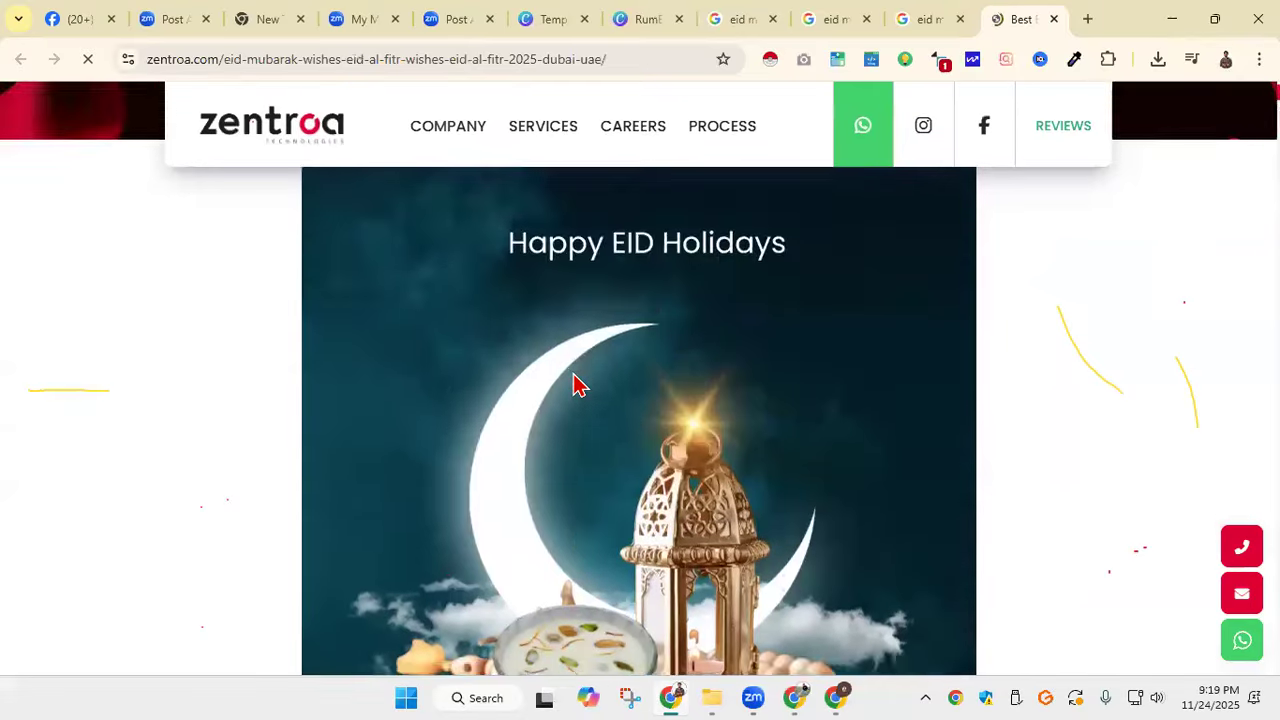
scroll(578, 384, "down", 8)
scroll(791, 397, "up", 5)
scroll(791, 390, "down", 13)
scroll(791, 392, "down", 3)
scroll(791, 392, "up", 3)
scroll(792, 390, "down", 6)
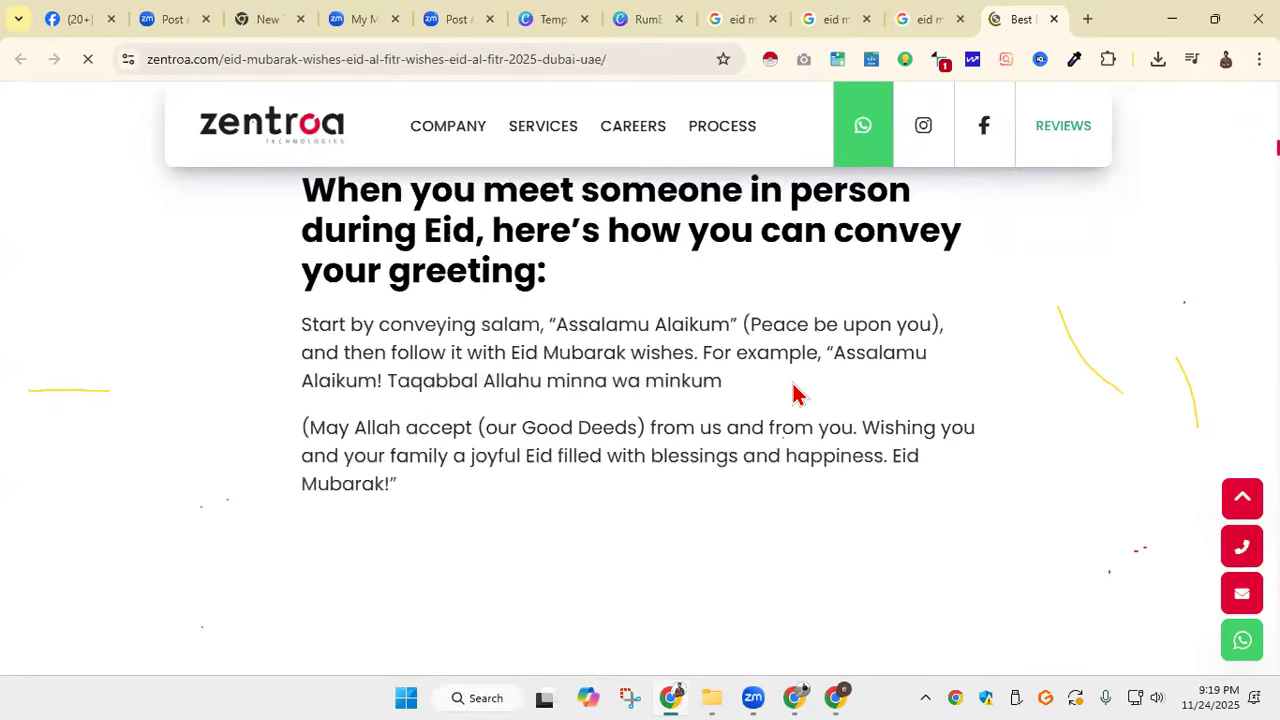
scroll(792, 393, "up", 5)
Step: Return to the Eid Mubarak image result, open its source in another tab and view the lantern-and-moon picture on the Zentroa page
left_click(910, 22)
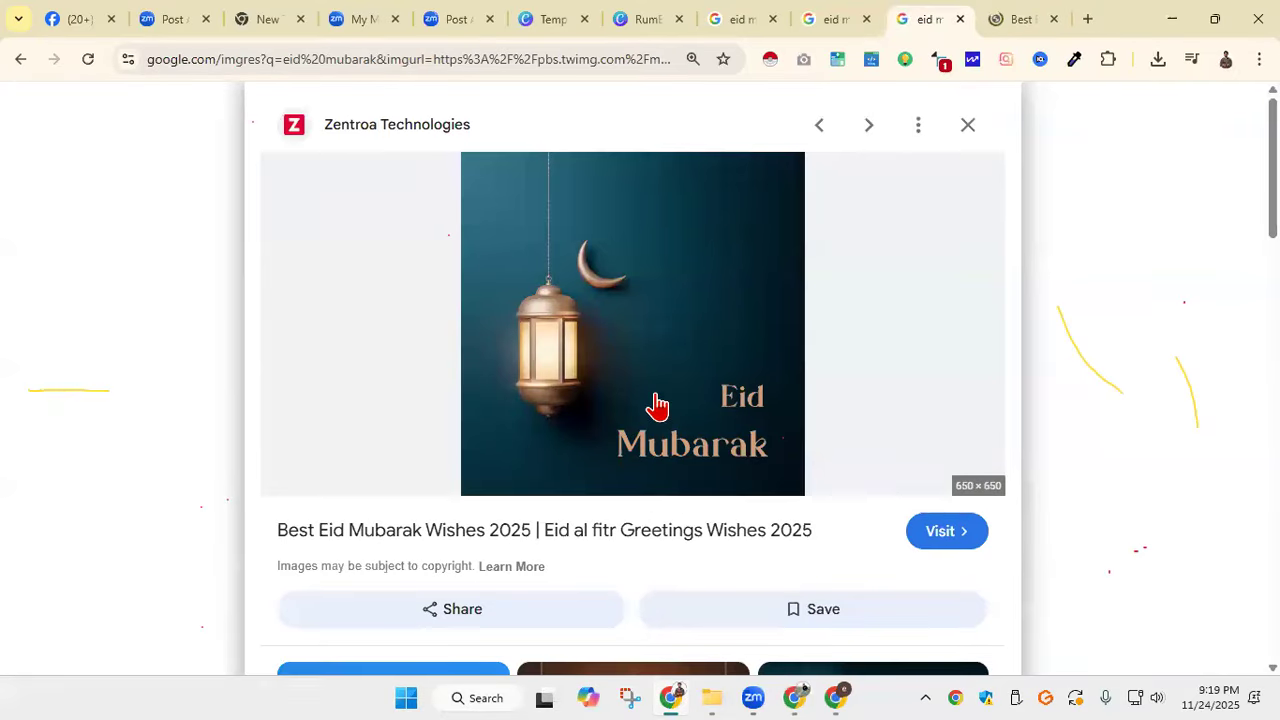
right_click(642, 330)
left_click(742, 267)
left_click(1020, 19)
key("ctrl+minus")
scroll(1057, 380, "up", 2)
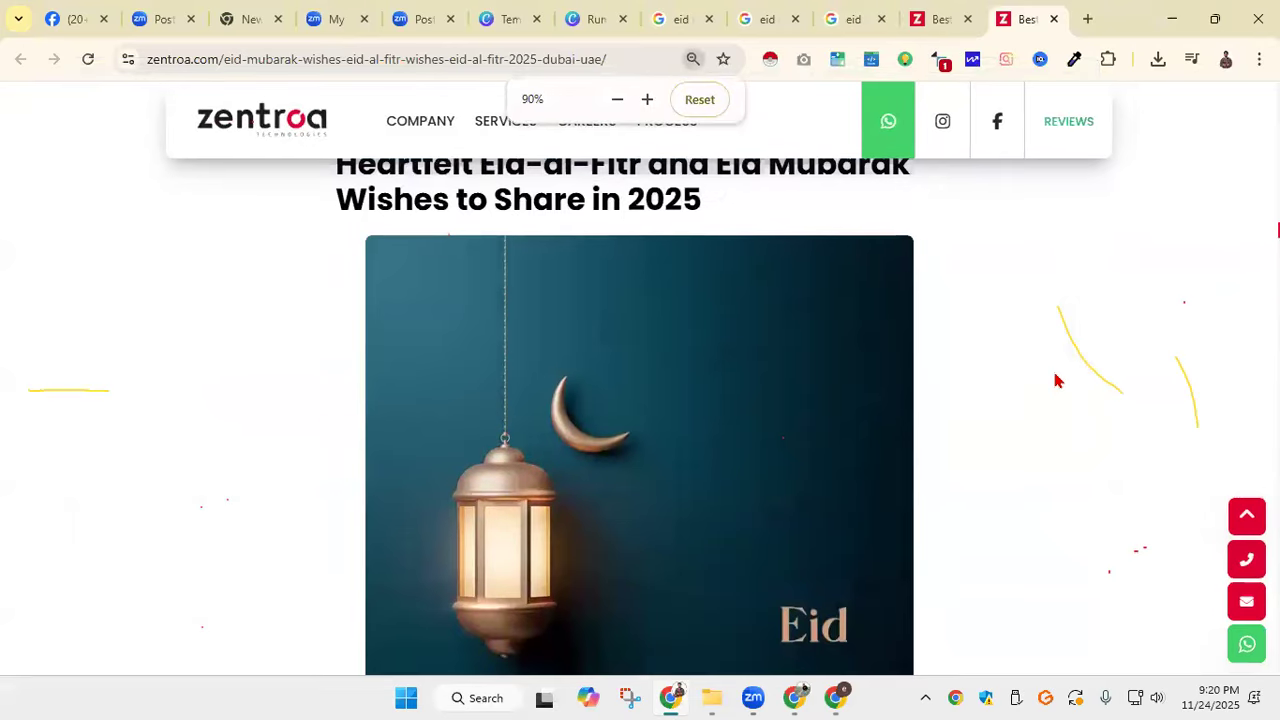
Step: Zoom the Zentroa page out to 80% and capture the Eid Mubarak lantern picture as a screenshot
key("ctrl+minus")
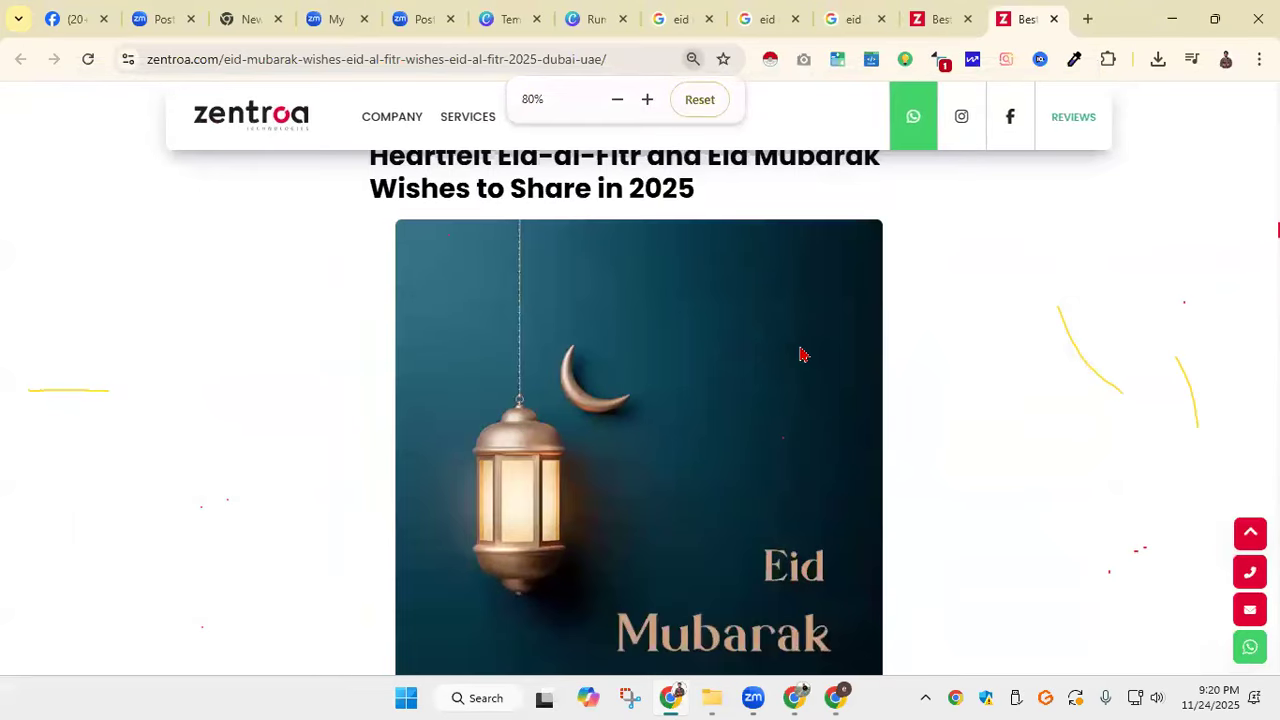
key("Print")
key("Escape")
left_click(783, 437)
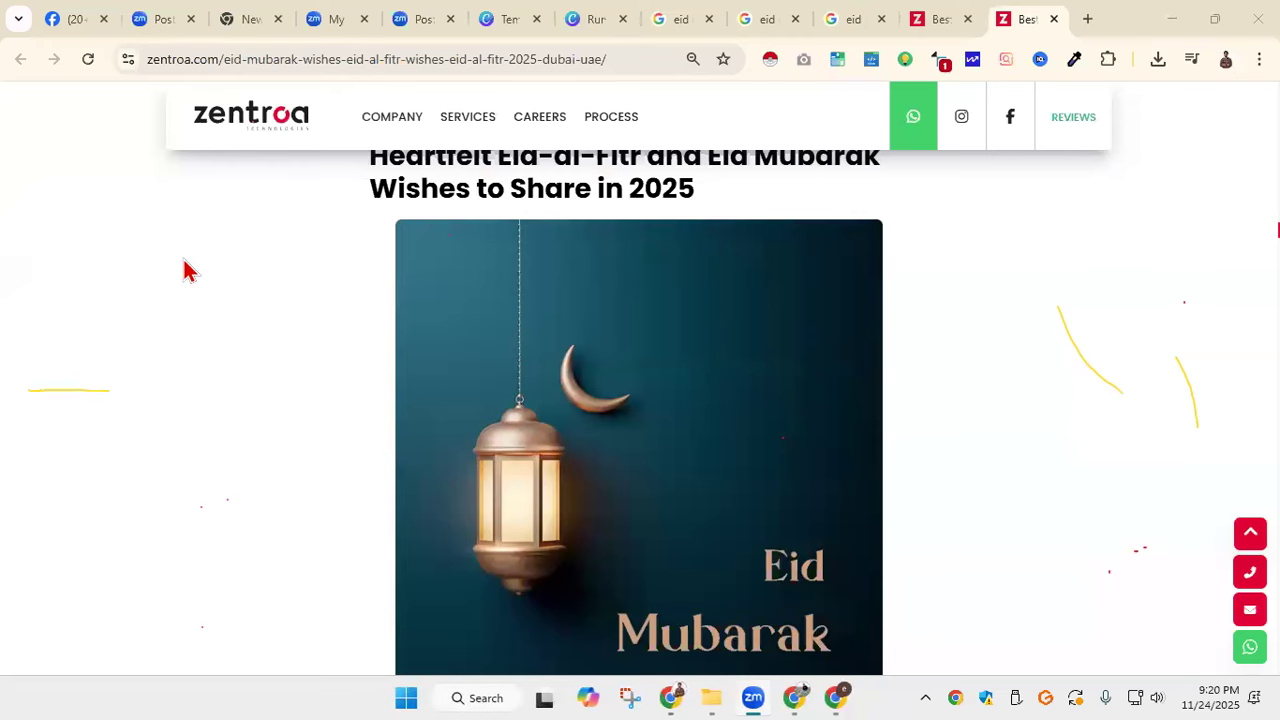
Step: Return to the Canva design and upload the photo of the purple handbag, candle, glass and blue shoe
left_click(612, 24)
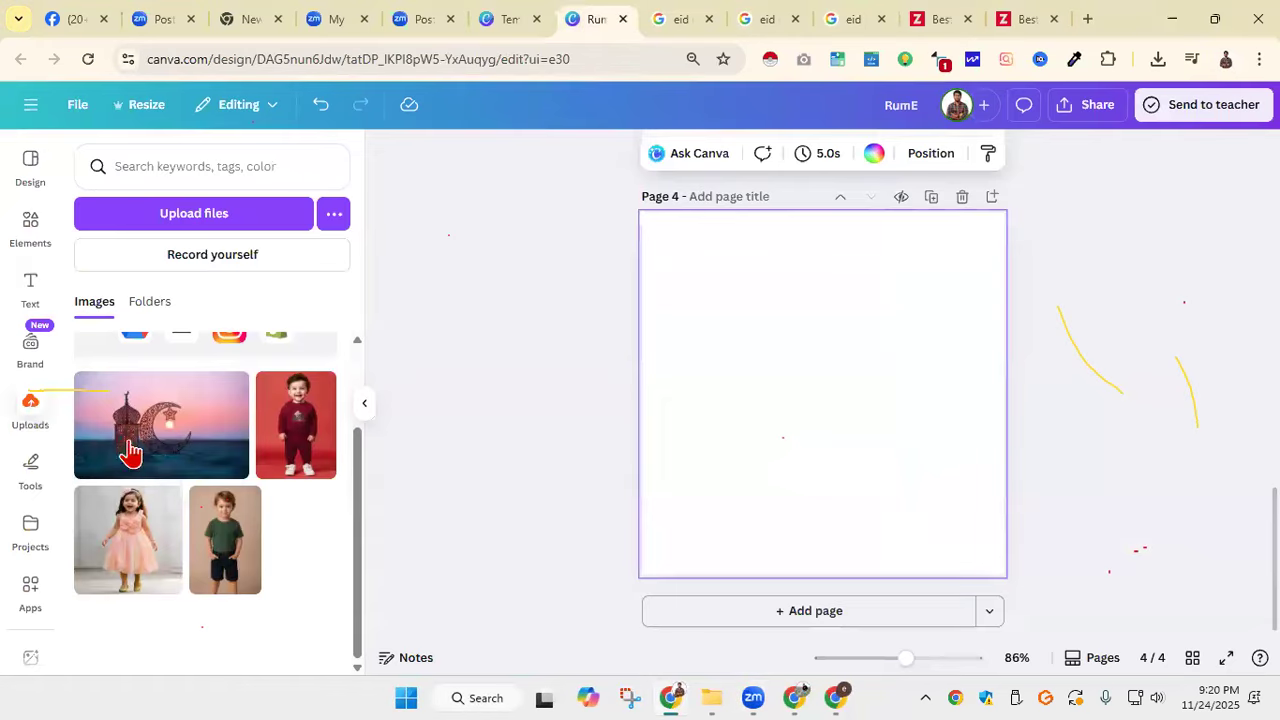
left_click(195, 214)
left_click(689, 255)
left_click(950, 640)
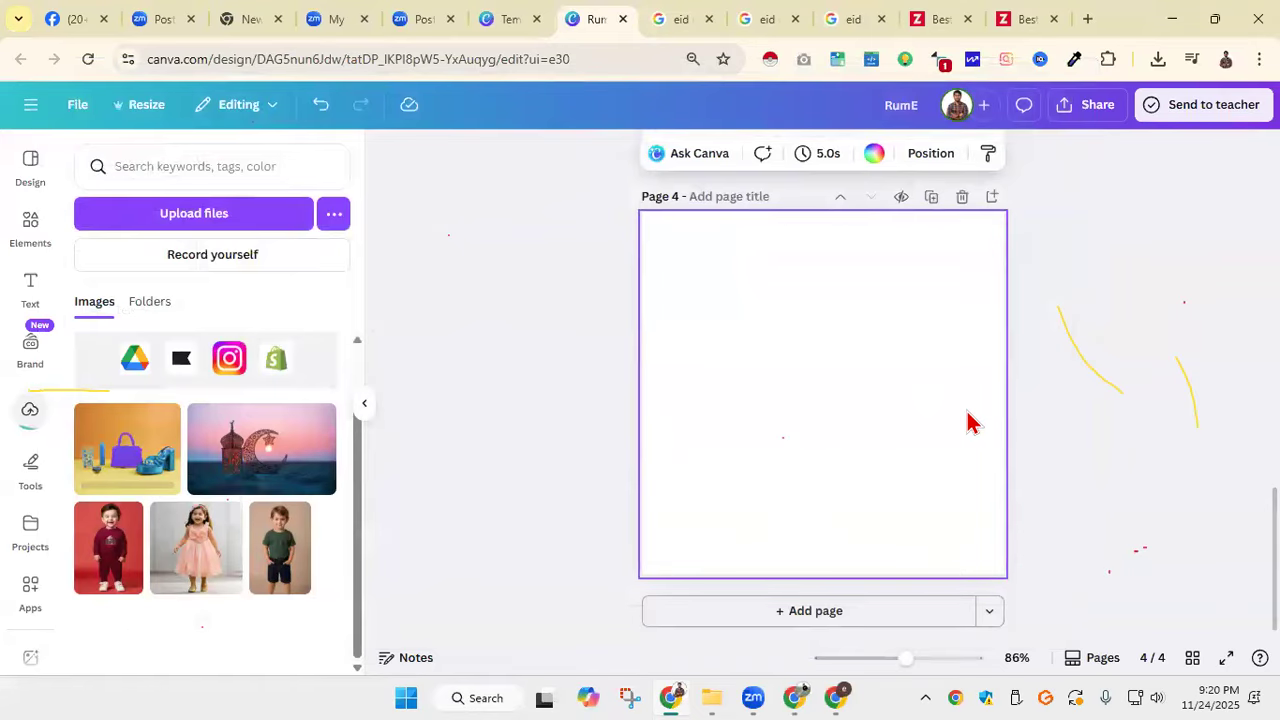
Step: Upload the Eid Mubarak lantern picture and place the handbag-and-shoe photo on page 4
left_click(211, 220)
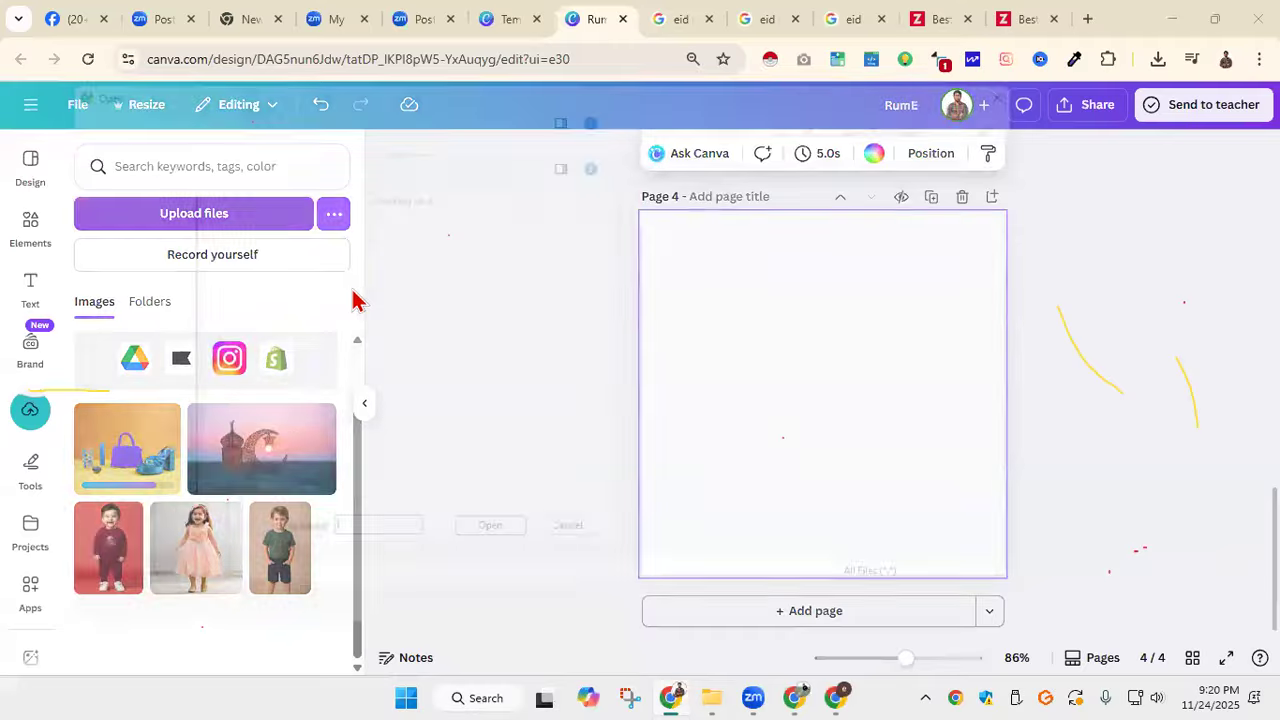
left_click(248, 300)
left_click(950, 642)
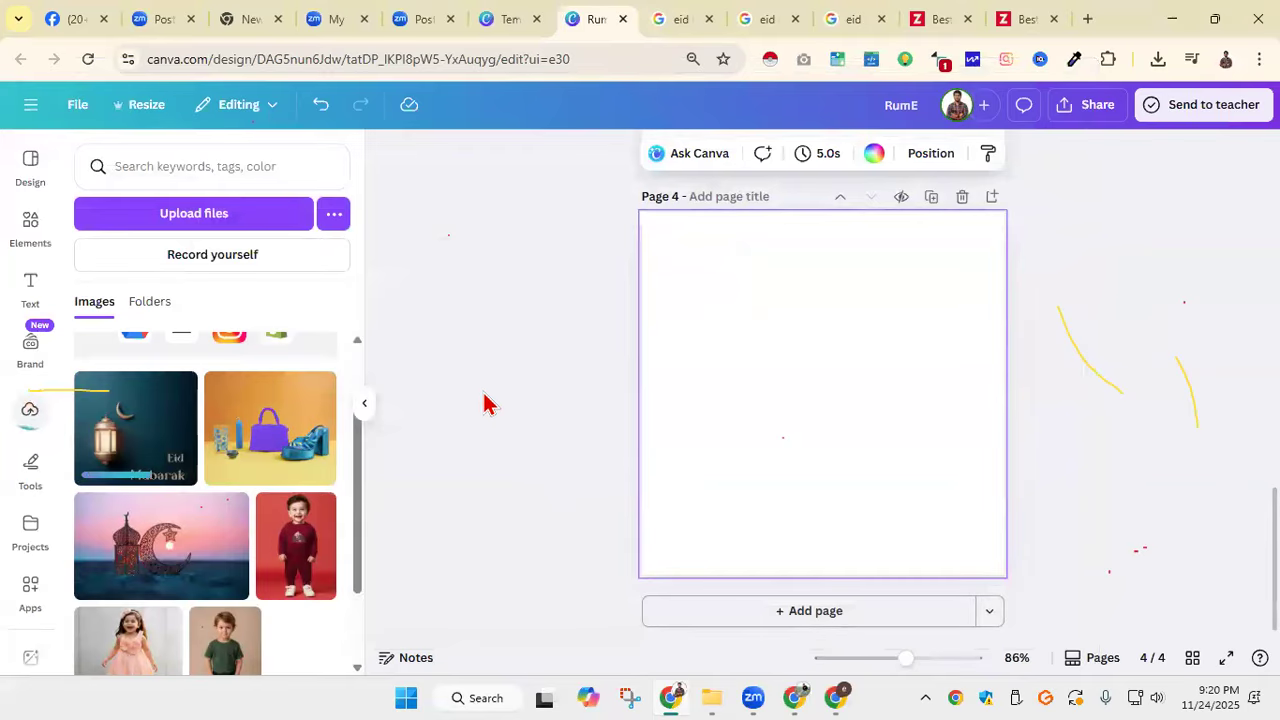
left_click(205, 478)
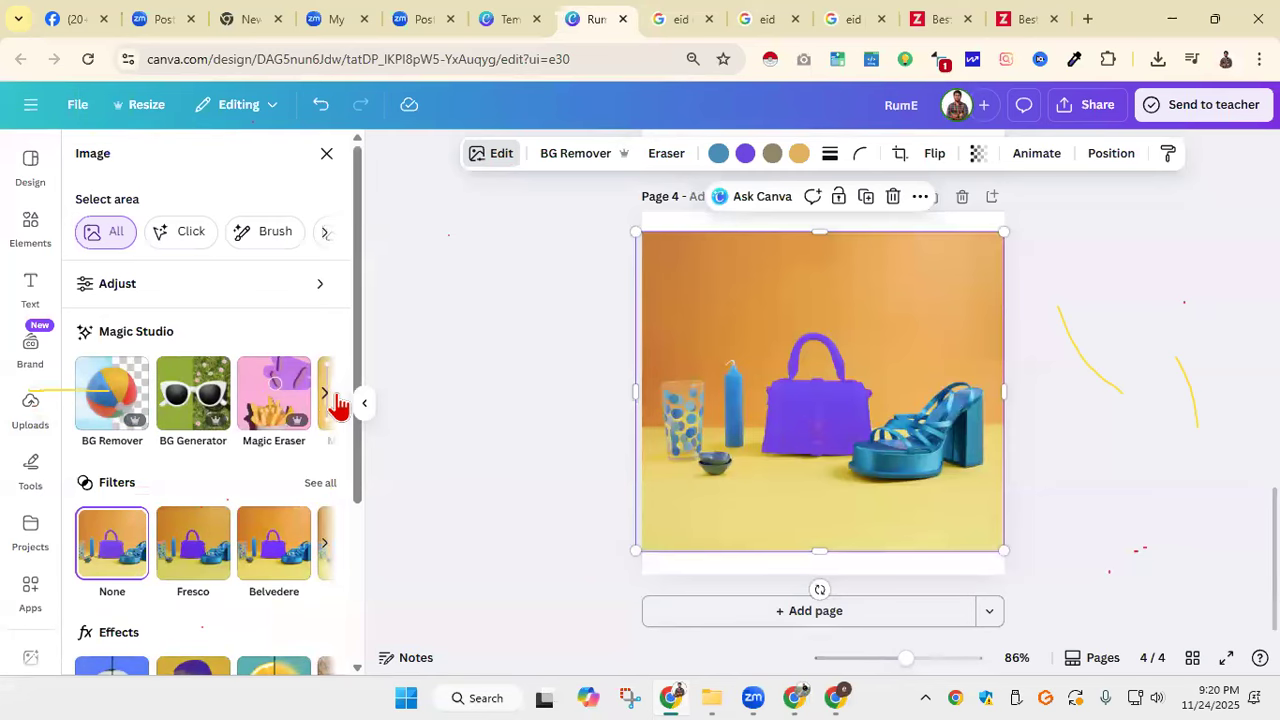
Step: Try erasing the blue candle from page 4's handbag photo with Magic Eraser at brush size 40
left_click(275, 412)
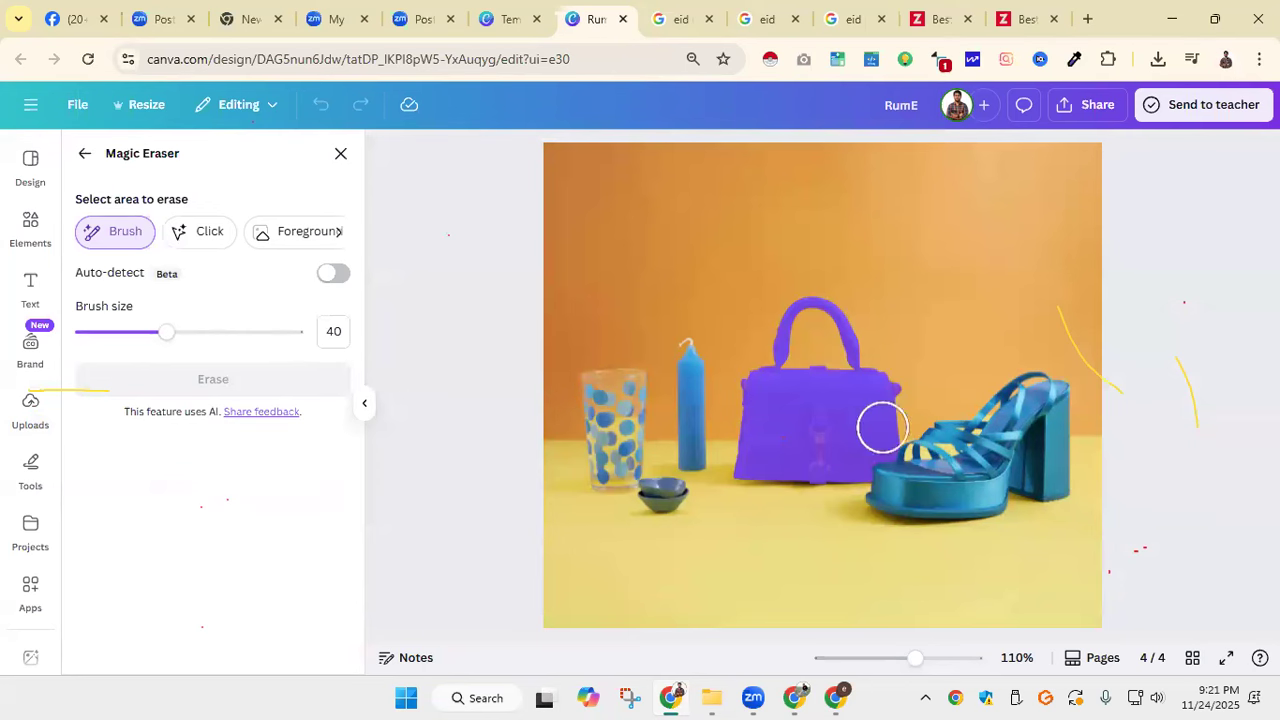
mouse_move(769, 430)
left_mouse_down()
mouse_move(766, 388)
mouse_move(752, 463)
mouse_move(839, 451)
mouse_move(830, 464)
mouse_move(773, 464)
mouse_move(844, 454)
mouse_move(871, 433)
mouse_move(878, 394)
mouse_move(813, 324)
mouse_move(788, 343)
mouse_move(783, 392)
mouse_move(843, 418)
mouse_move(795, 327)
mouse_move(821, 326)
mouse_move(824, 347)
mouse_move(856, 340)
mouse_move(856, 376)
mouse_move(822, 430)
mouse_move(819, 458)
mouse_move(849, 441)
left_mouse_up()
left_click_drag(690, 345, 692, 465)
left_click(286, 391)
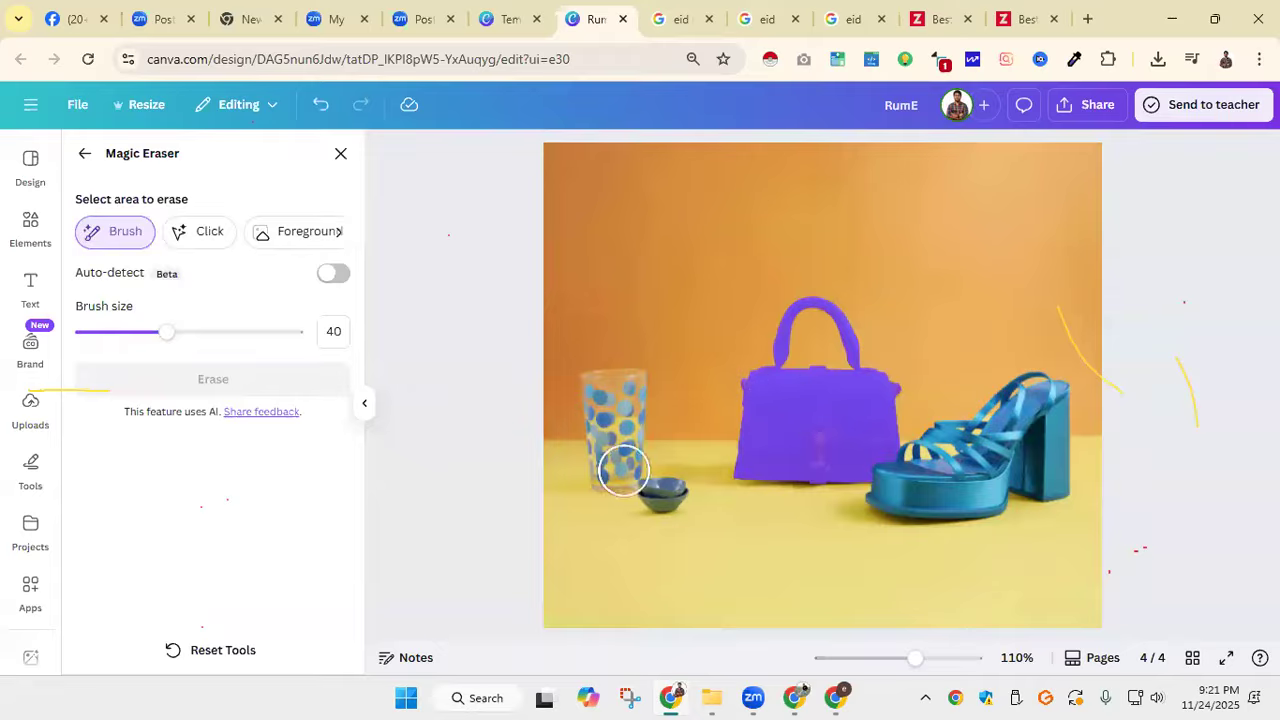
Step: Try erasing the dotted glass from the handbag photo, undo the erasures and leave Magic Eraser
mouse_move(597, 377)
left_mouse_down()
mouse_move(629, 386)
mouse_move(613, 435)
mouse_move(603, 414)
mouse_move(612, 473)
mouse_move(630, 462)
left_mouse_up()
left_click(213, 379)
key("ctrl+z")
key("ctrl+z")
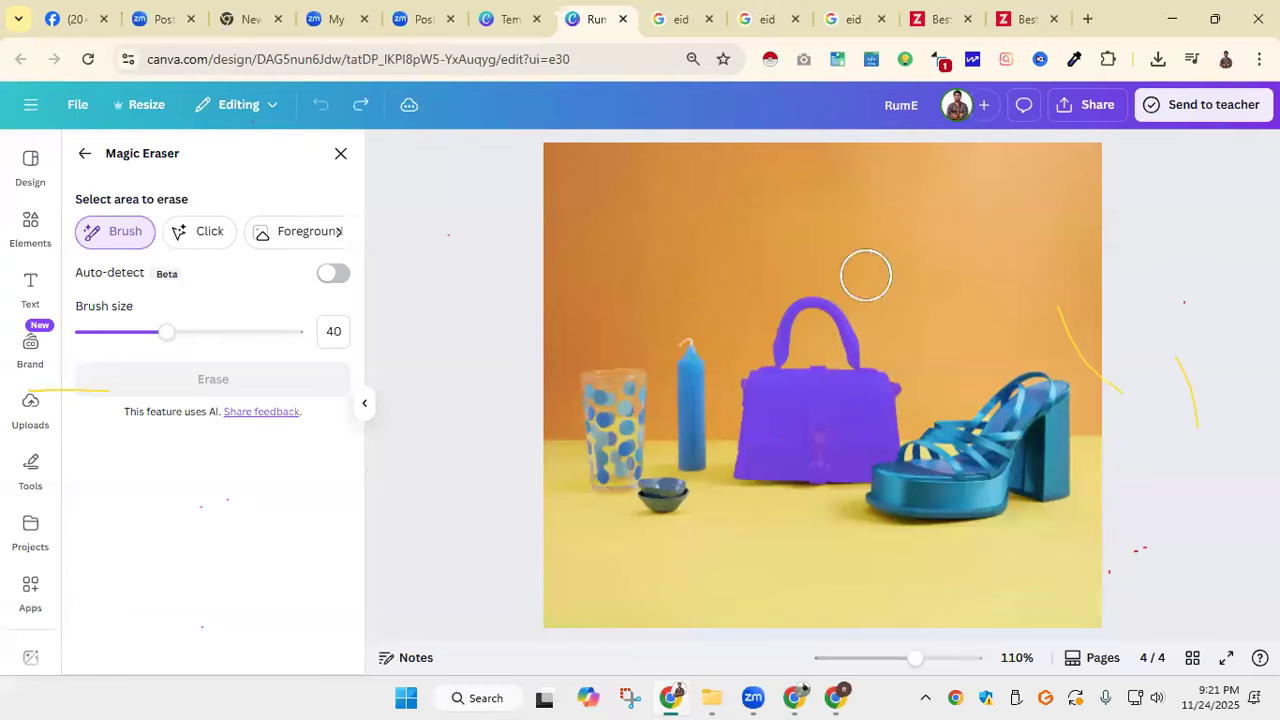
left_click(85, 155)
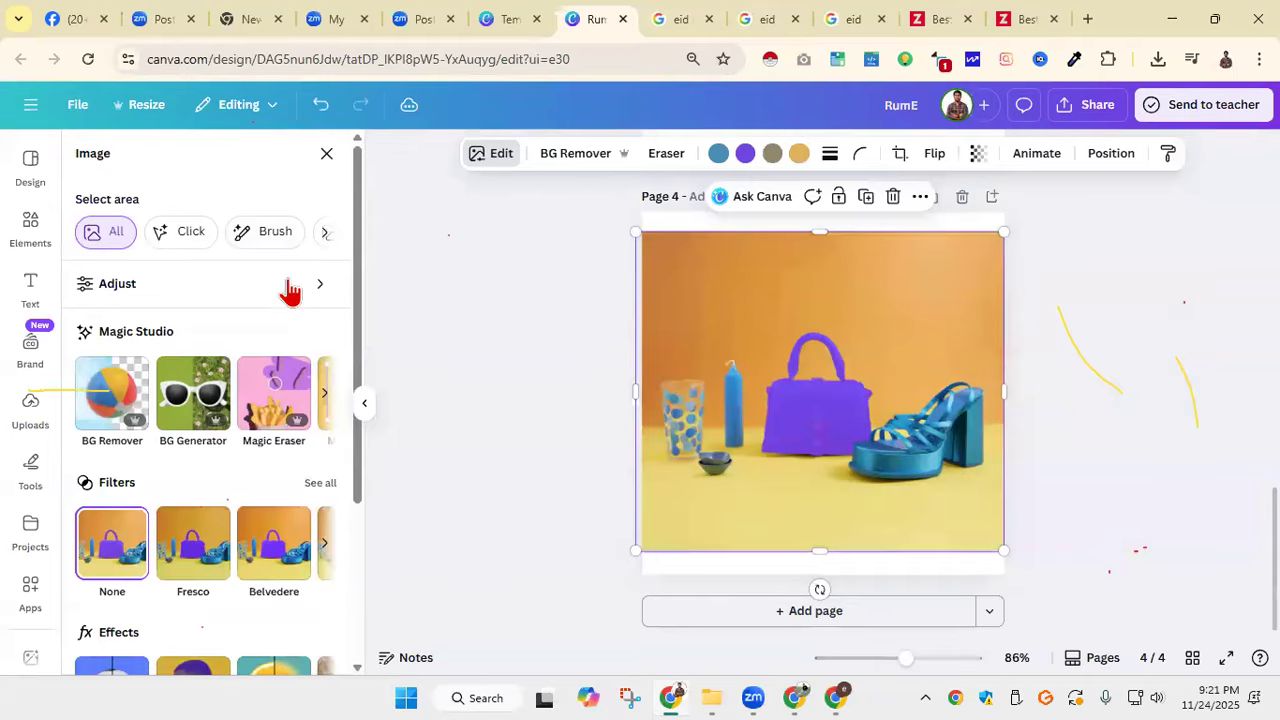
Step: Separate the blue shoe from page 4's handbag photo with Magic Grab
left_click(332, 398)
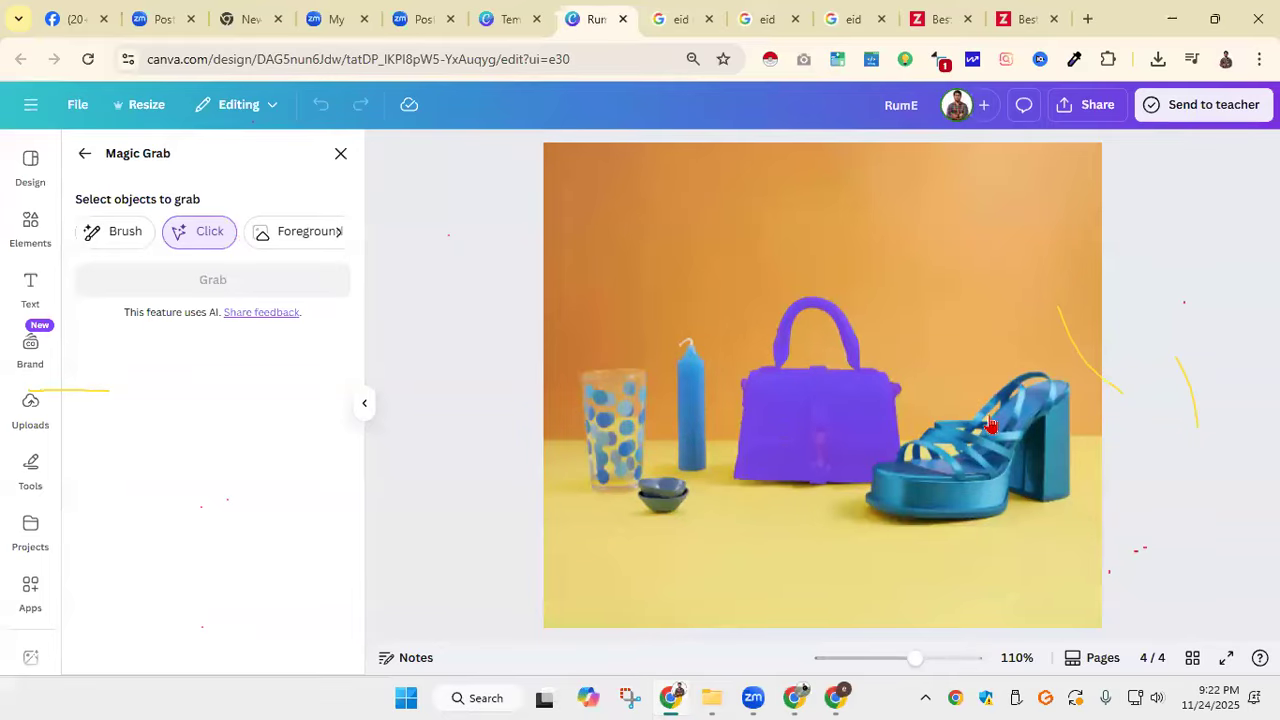
left_click(985, 471)
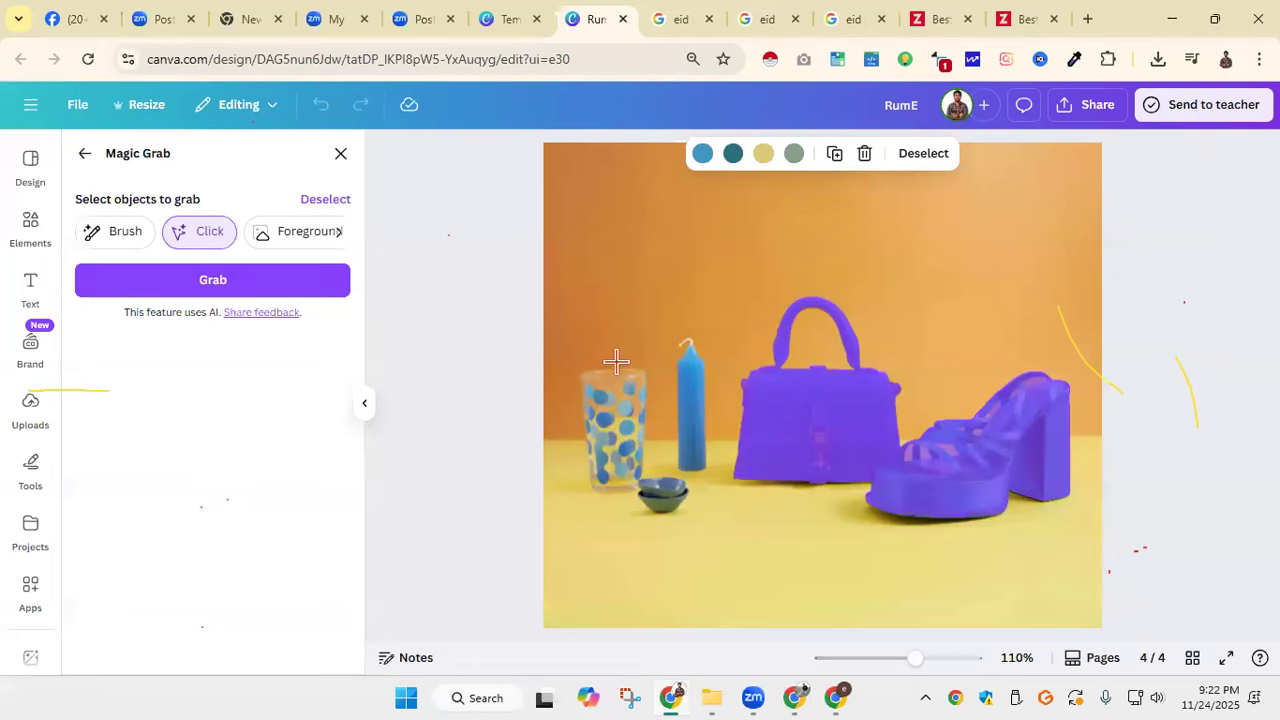
left_click(280, 281)
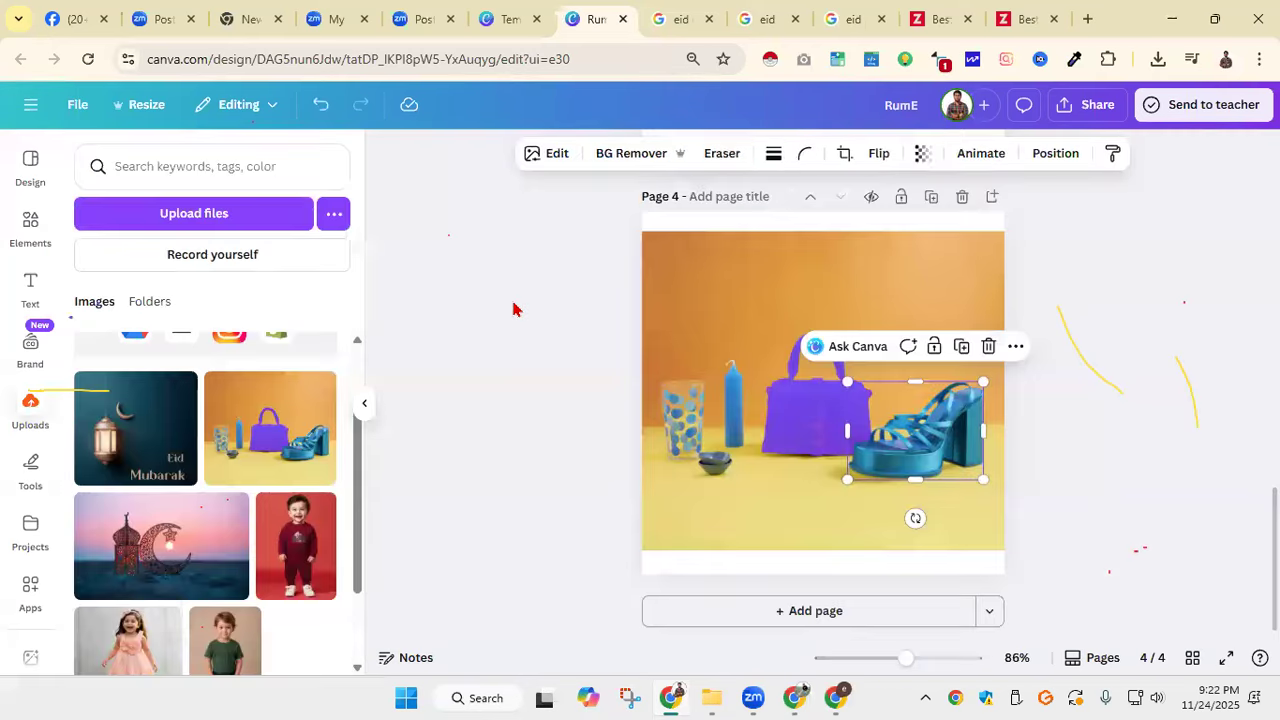
Step: Move the grabbed blue shoe from page 4 onto page 3, beside the feet of the child in the red photo
scroll(1003, 432, "up", 5)
scroll(1003, 432, "down", 7)
left_click_drag(932, 440, 761, 300)
scroll(951, 428, "up", 5)
scroll(943, 431, "down", 3)
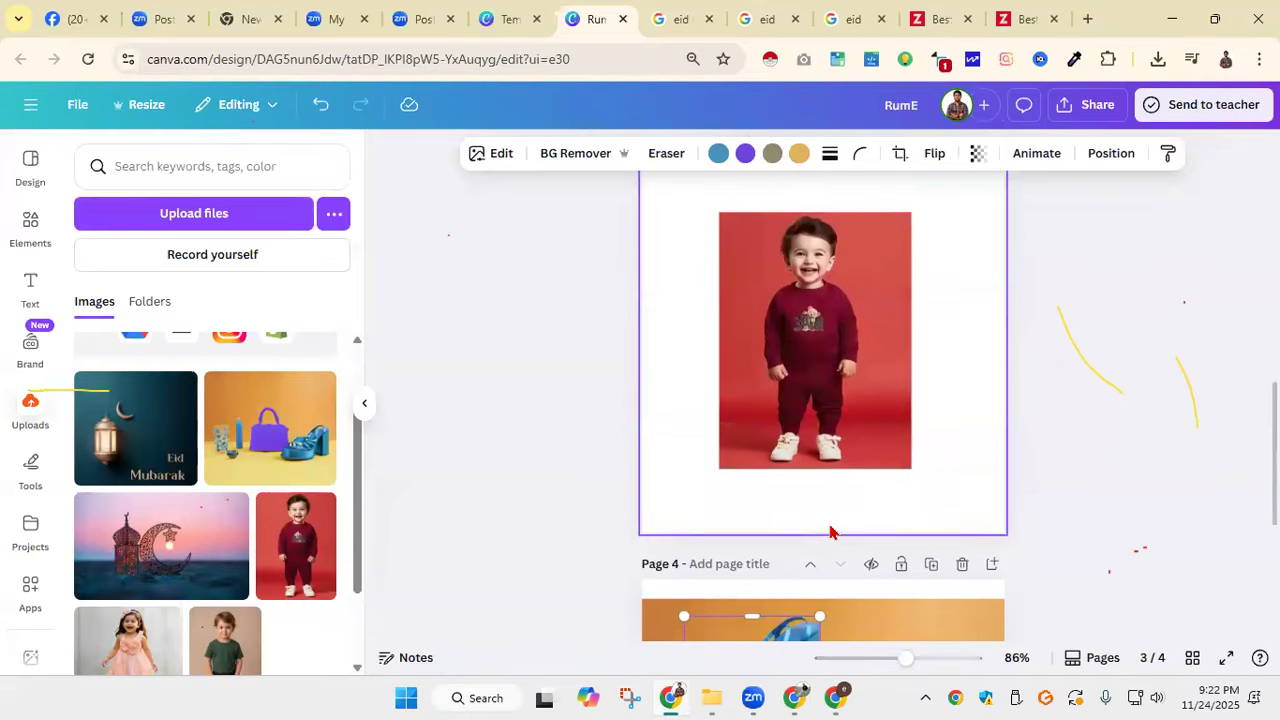
scroll(830, 532, "down", 2)
left_click_drag(752, 498, 924, 314)
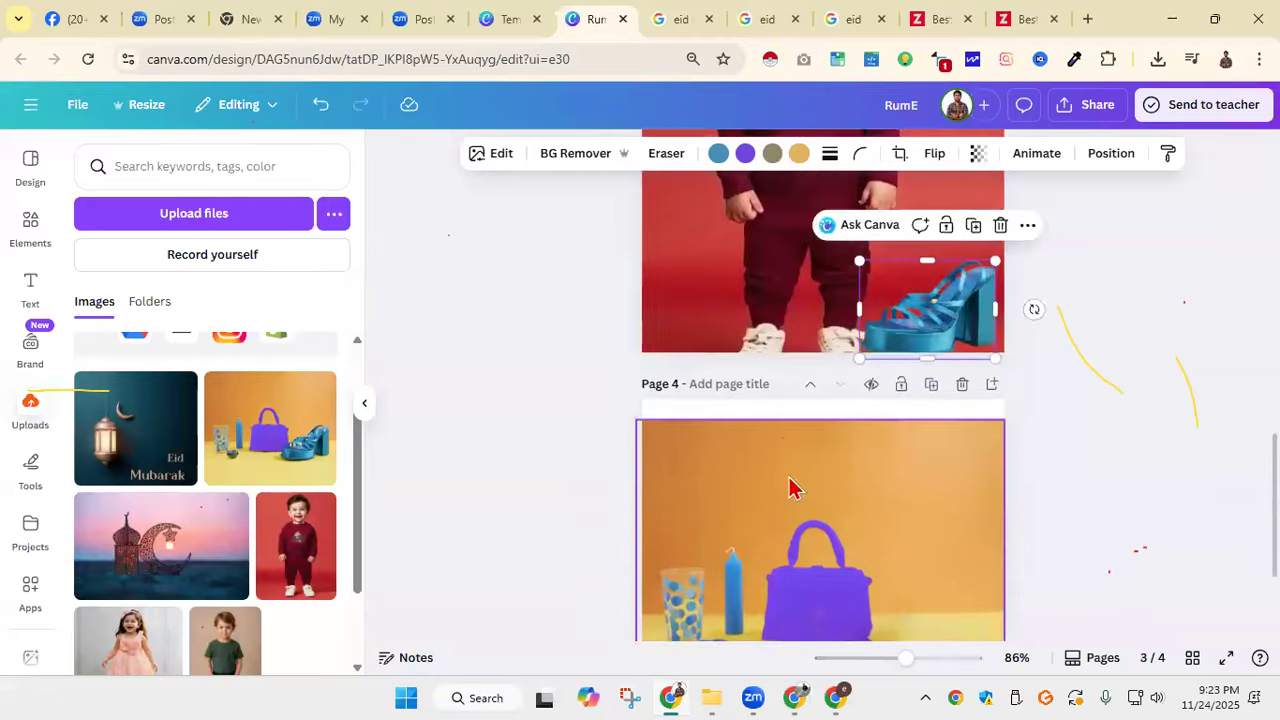
Step: Reposition the blue shoe higher up on page 3's child photo
scroll(871, 457, "down", 2)
scroll(920, 465, "up", 7)
scroll(920, 465, "down", 4)
left_click(950, 490)
left_click_drag(930, 480, 931, 340)
Step: Add page 5, place the Eid Mubarak lantern picture on it and enlarge the picture to nearly fill the page
scroll(936, 341, "down", 4)
left_click(809, 611)
left_click_drag(135, 428, 857, 425)
left_click_drag(720, 300, 650, 234)
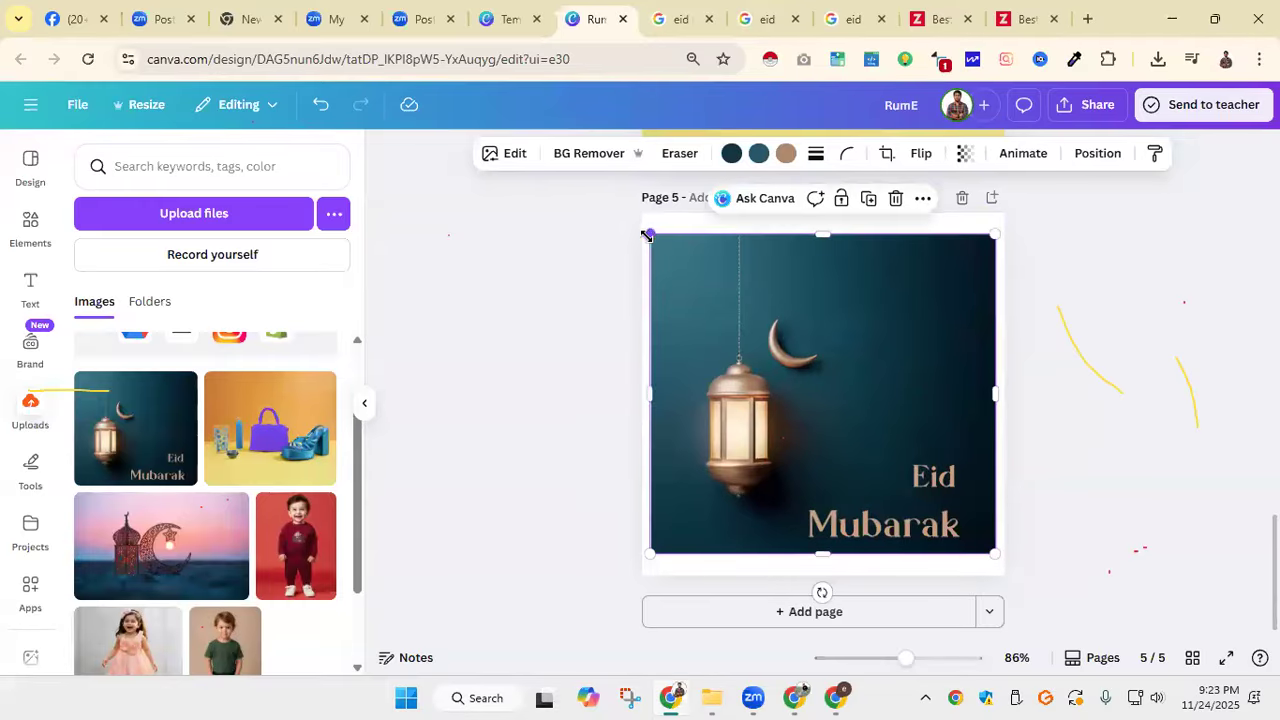
left_click_drag(990, 554, 1003, 562)
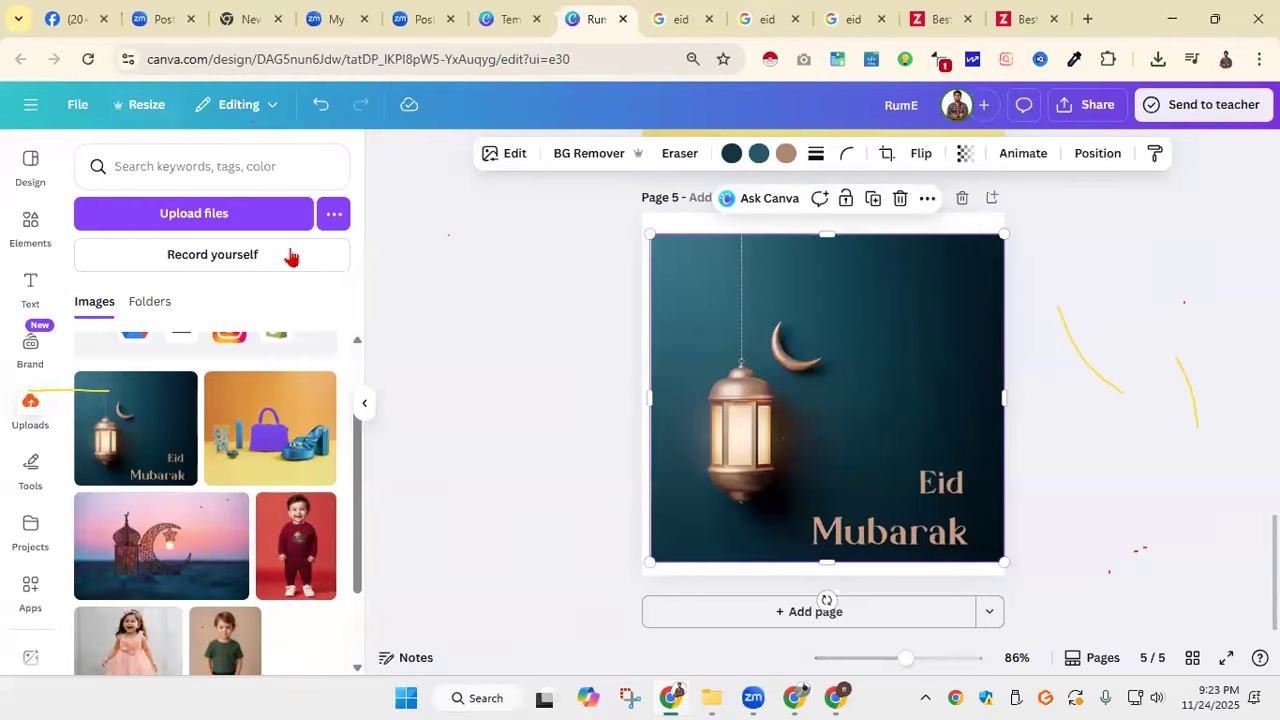
Step: Open the image editing options for page 5's lantern picture and bring Magic Grab and Grab Text into reach
left_click(503, 158)
left_click(325, 398)
left_click(326, 402)
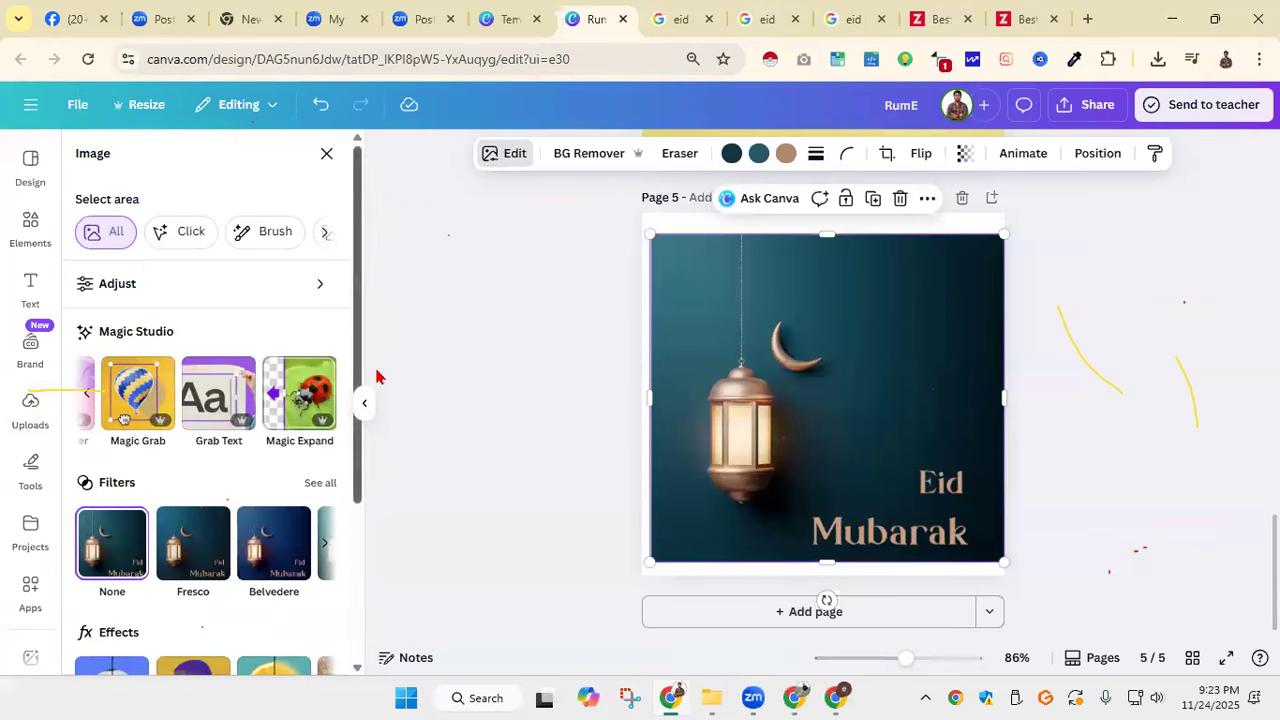